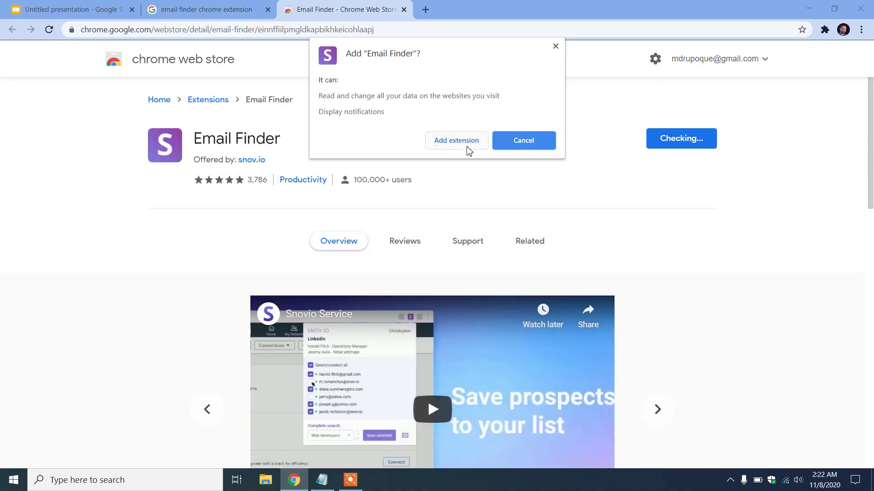
Confirm adding the Email Finder extension to Chrome
click(457, 140)
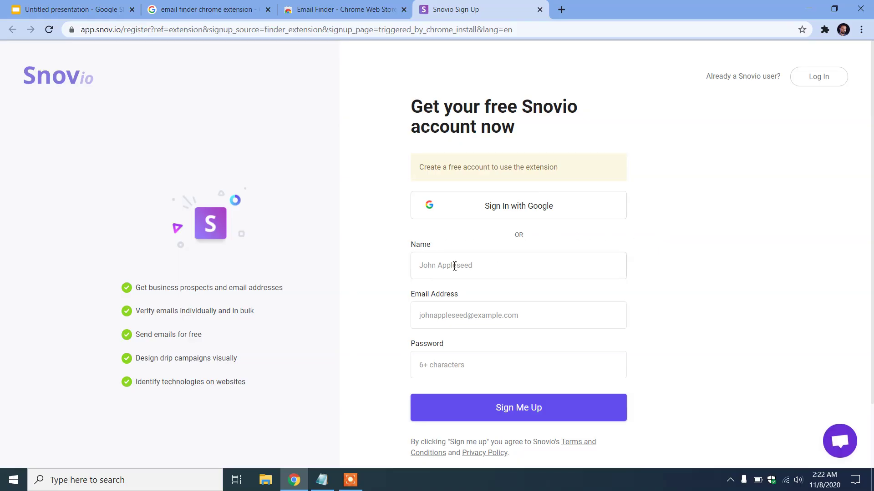
Fill the sign-up name and account email from saved suggestions, correcting the wrong email
scroll(454, 266, down, 2)
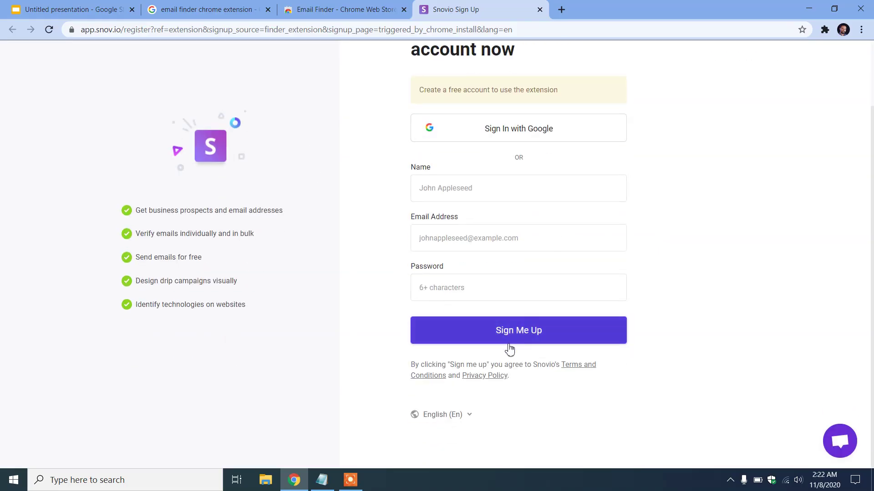
click(467, 189)
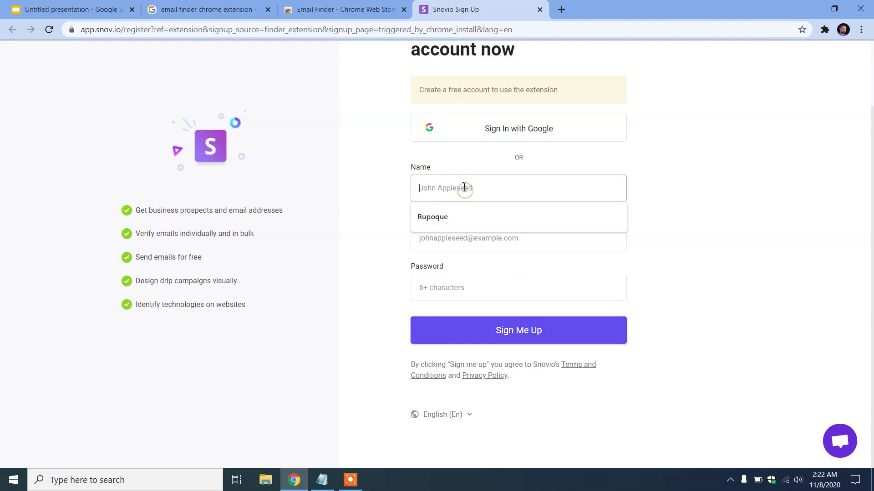
click(462, 220)
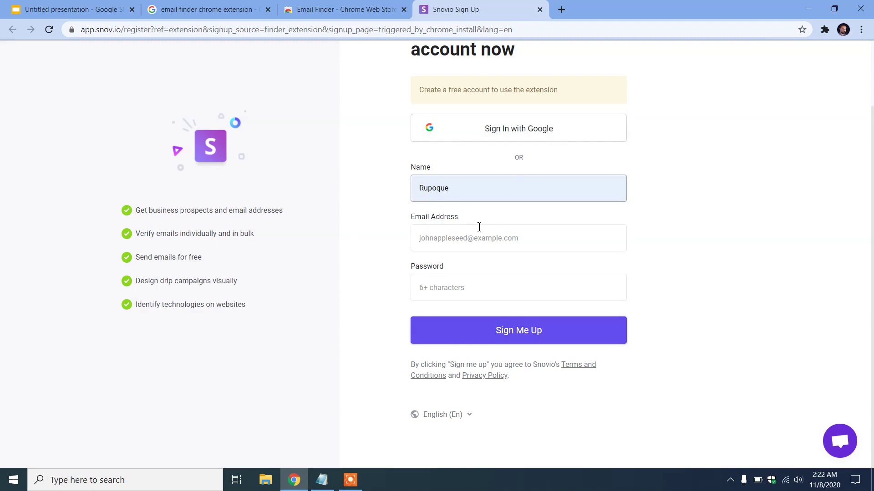
click(469, 235)
click(508, 288)
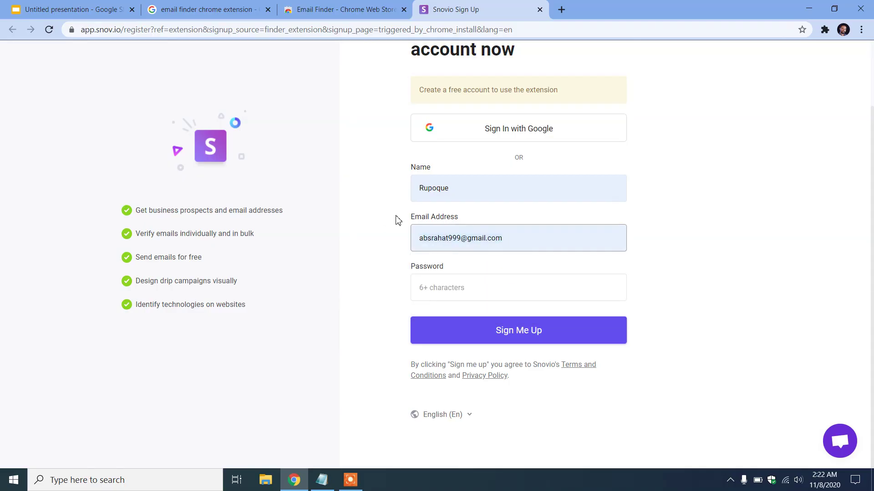
key(ctrl+a)
key(BackSpace)
click(448, 235)
click(488, 314)
Enter a password and submit the Snov.io sign-up form
click(453, 286)
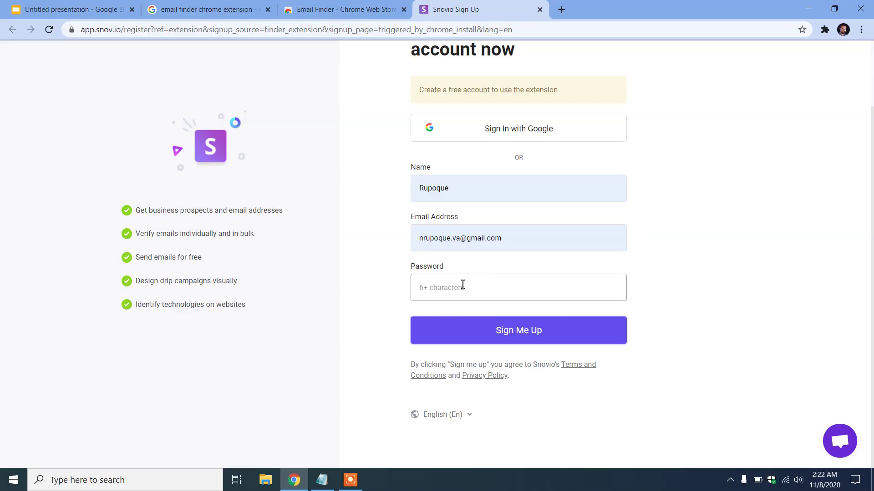
click(428, 189)
text(*)
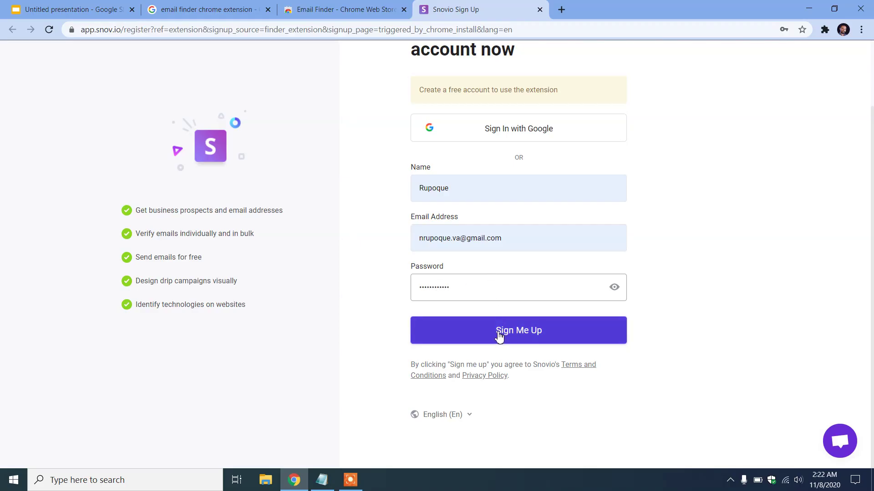
click(533, 337)
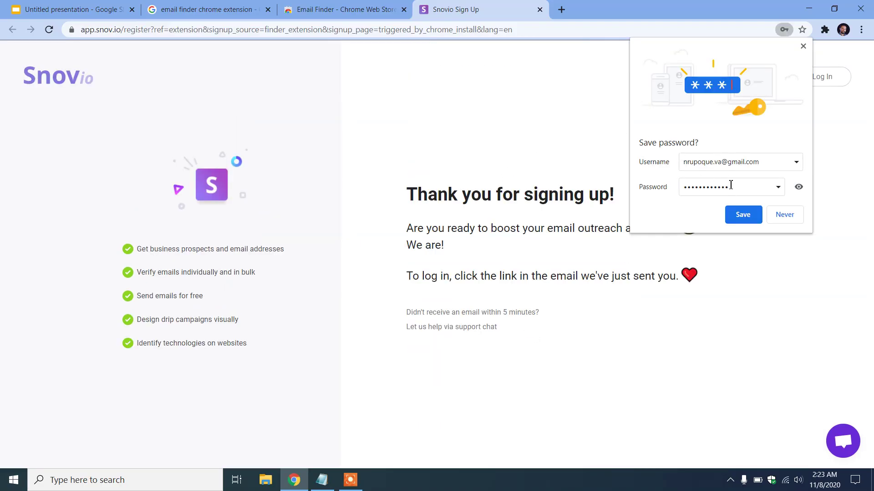
Decline saving the password and attempt a Snov.io login, hitting the unconfirmed-email error
click(743, 215)
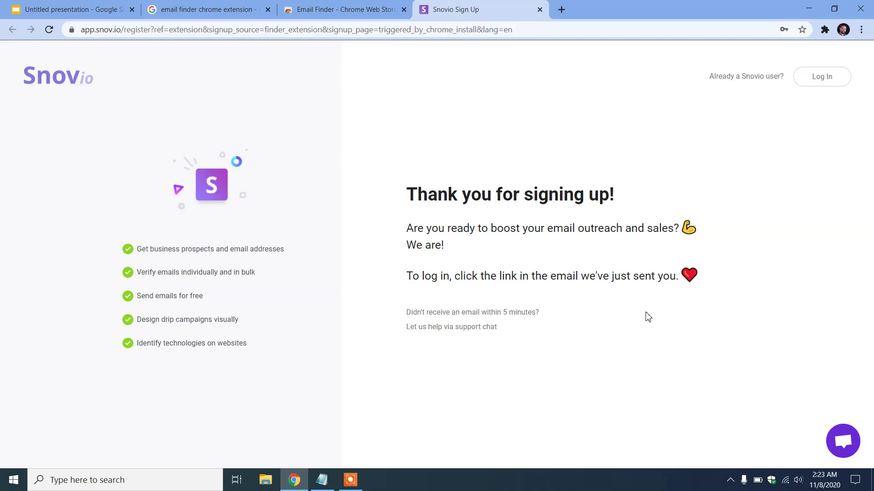
click(831, 84)
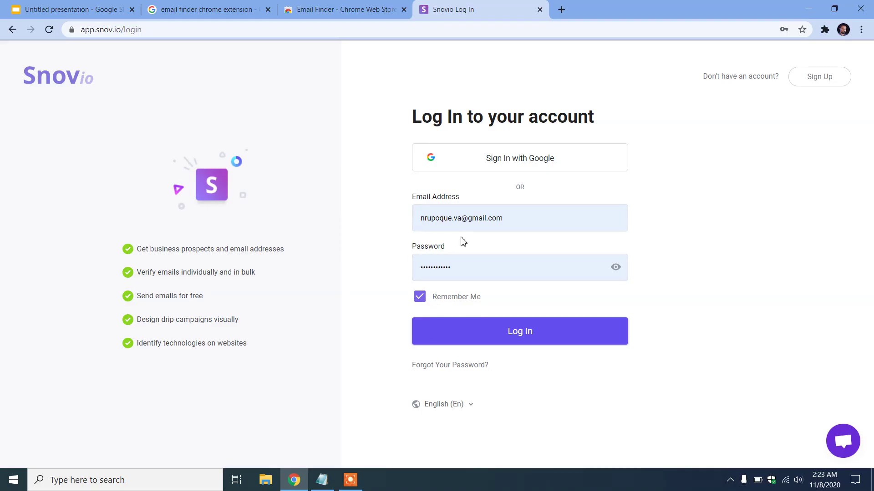
click(536, 339)
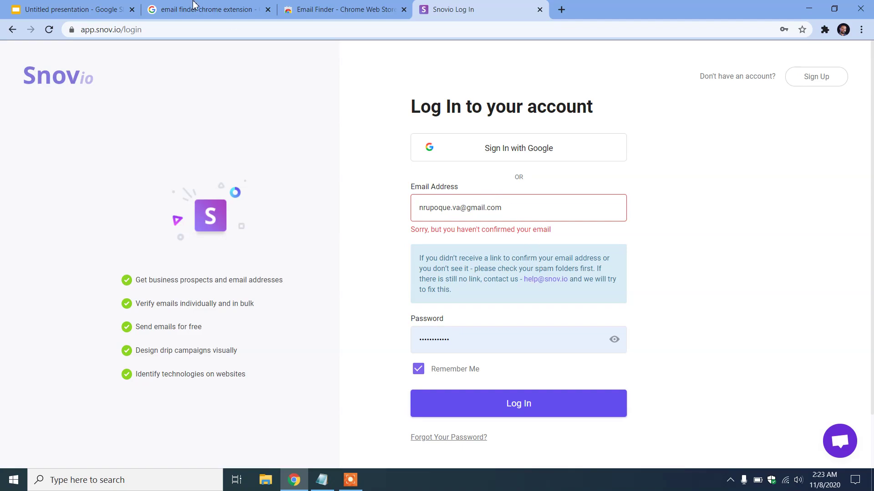
Open Gmail in a new tab and switch to the other Google account's inbox
click(560, 10)
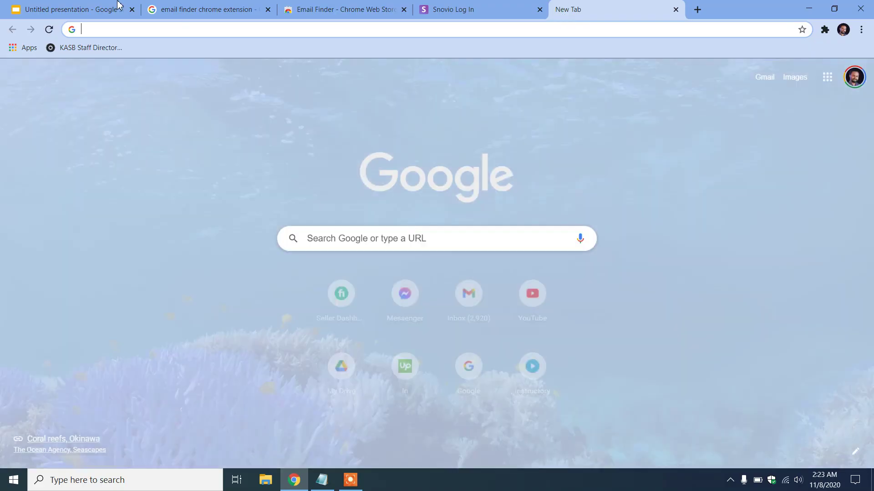
click(484, 296)
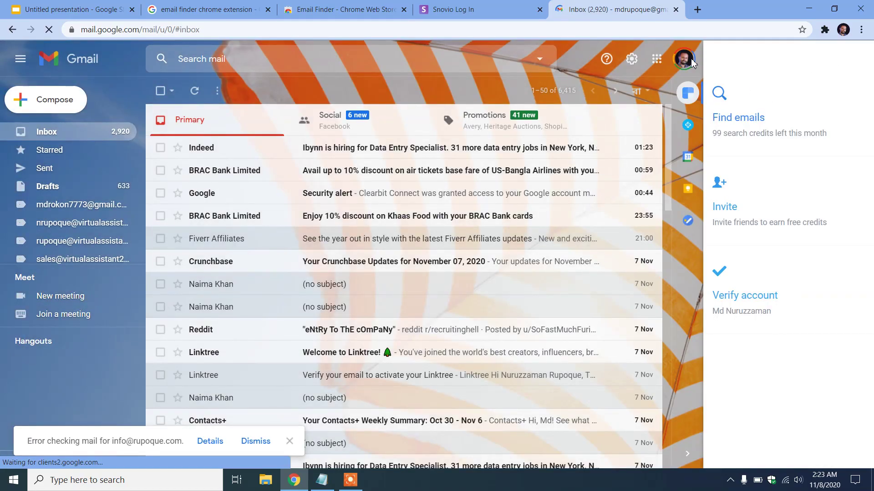
click(690, 61)
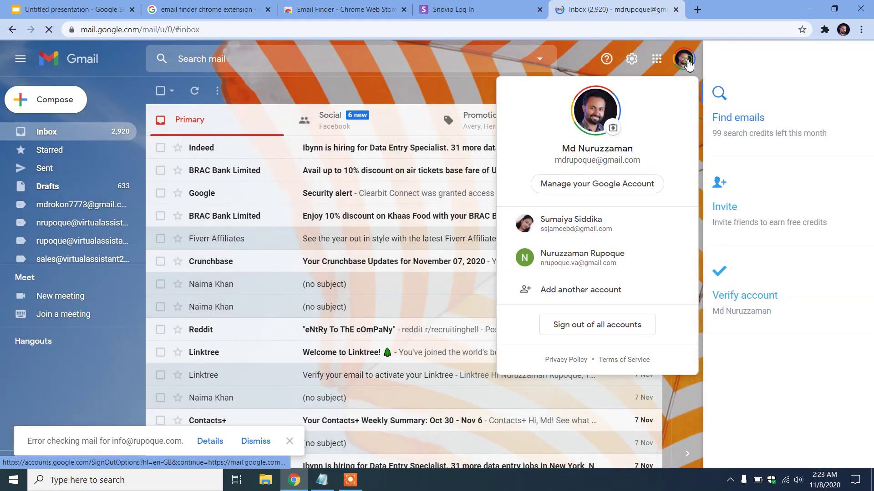
click(663, 250)
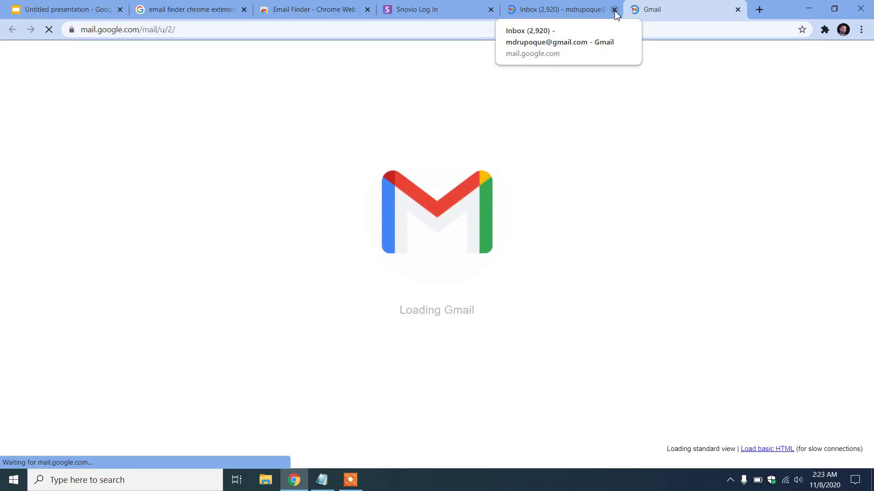
click(614, 10)
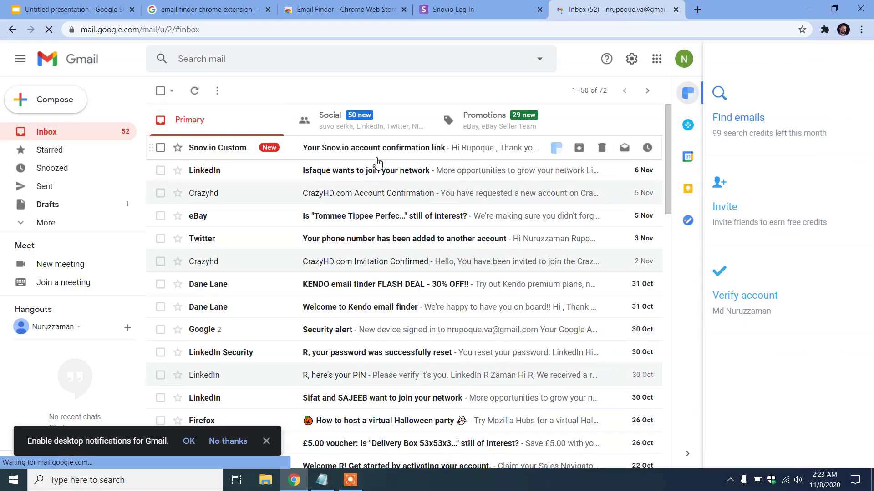
Open the Snov.io confirmation email and follow its confirm link
click(394, 150)
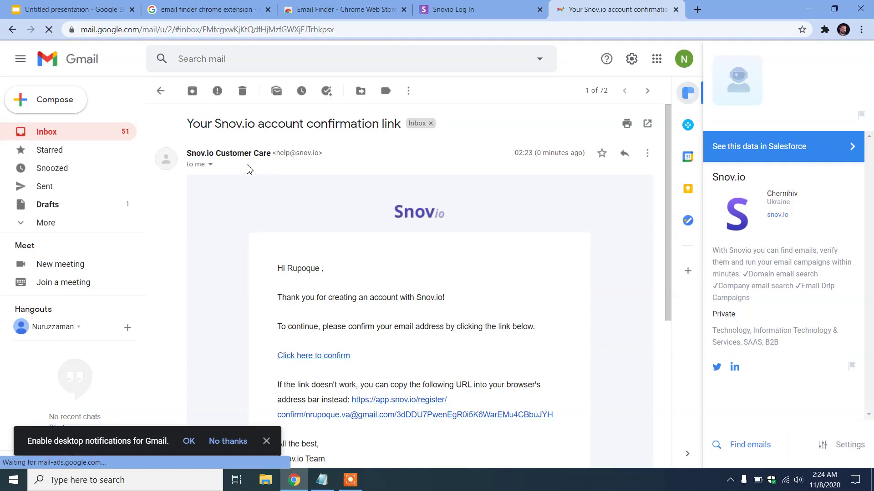
scroll(390, 241, down, 3)
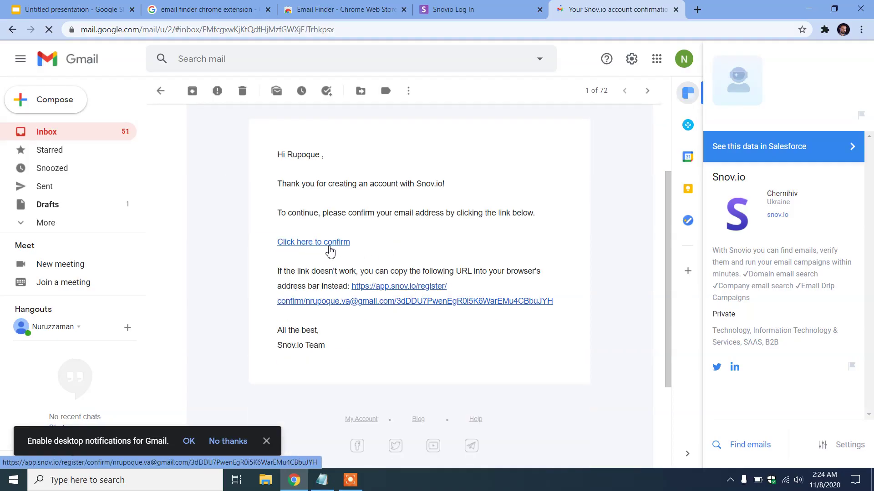
click(320, 246)
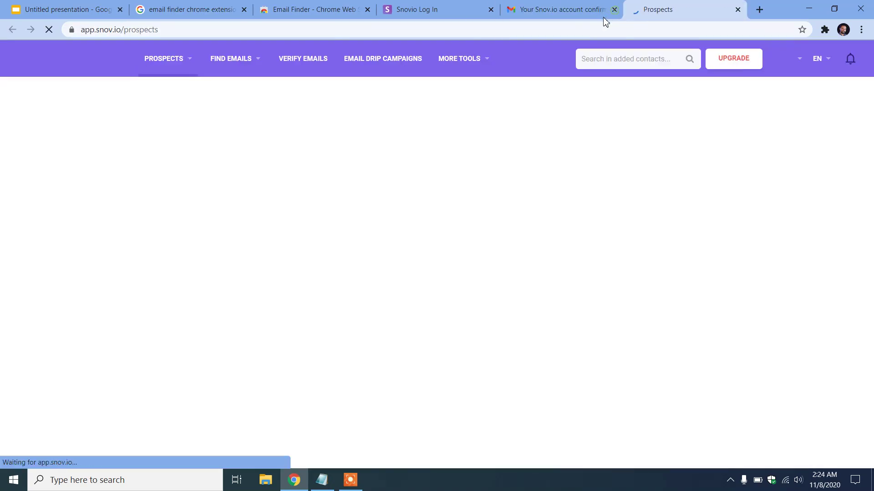
Close the Gmail tab, dismiss the Snov.io welcome video and tour, and return to the store tab
click(614, 9)
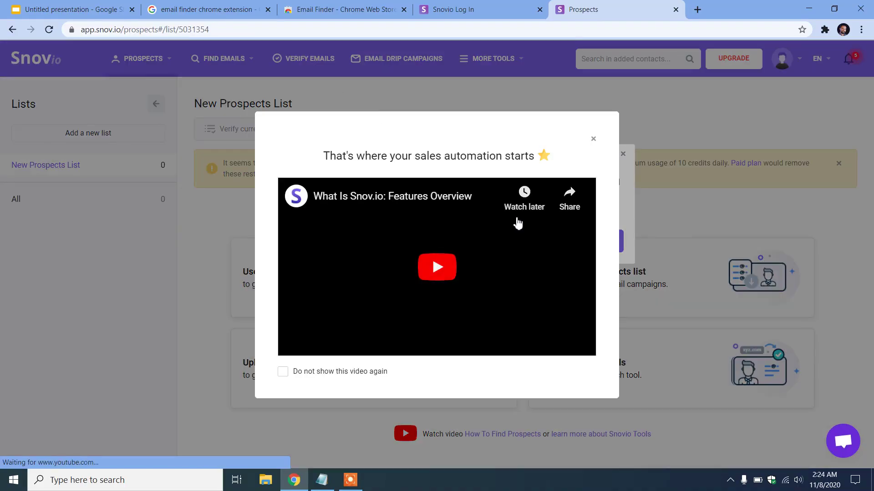
click(592, 139)
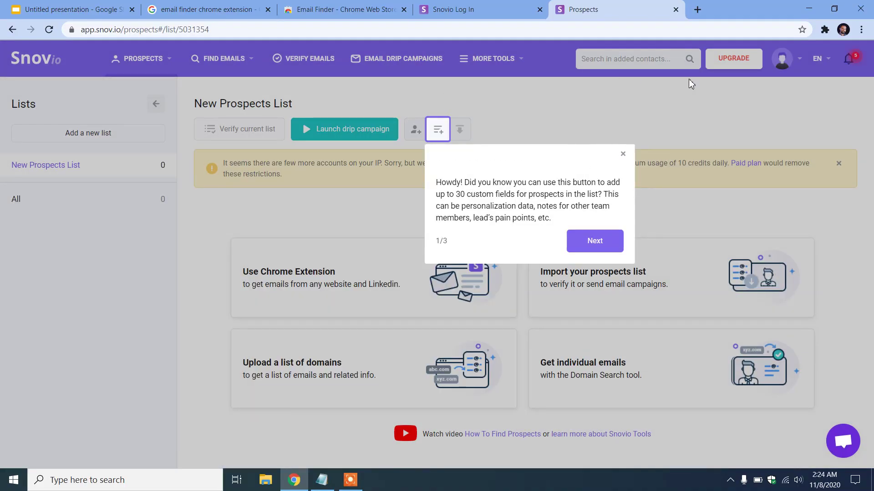
click(622, 240)
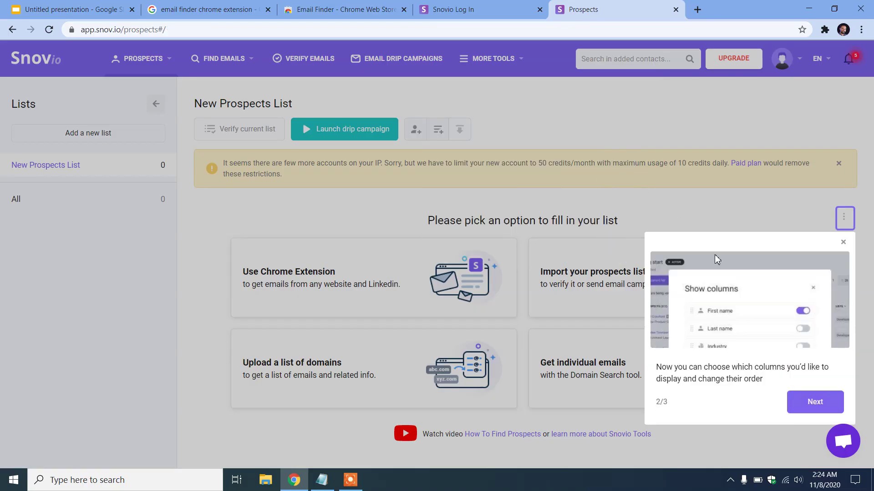
click(827, 402)
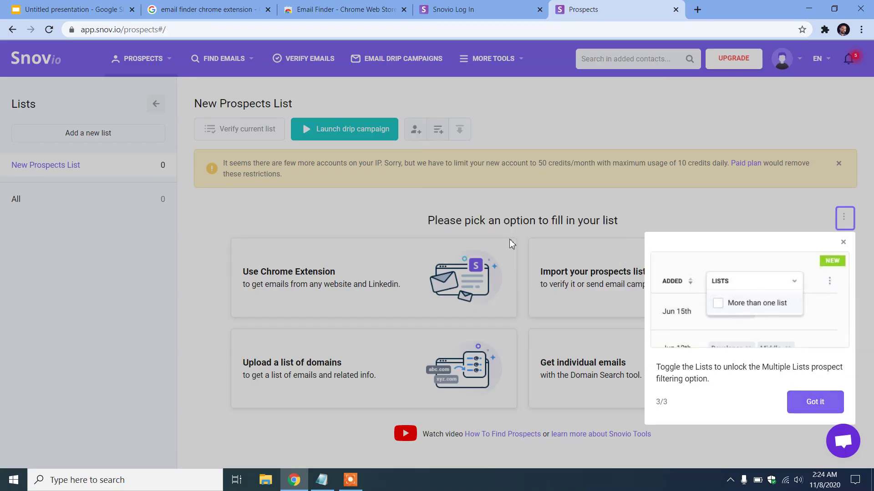
click(843, 242)
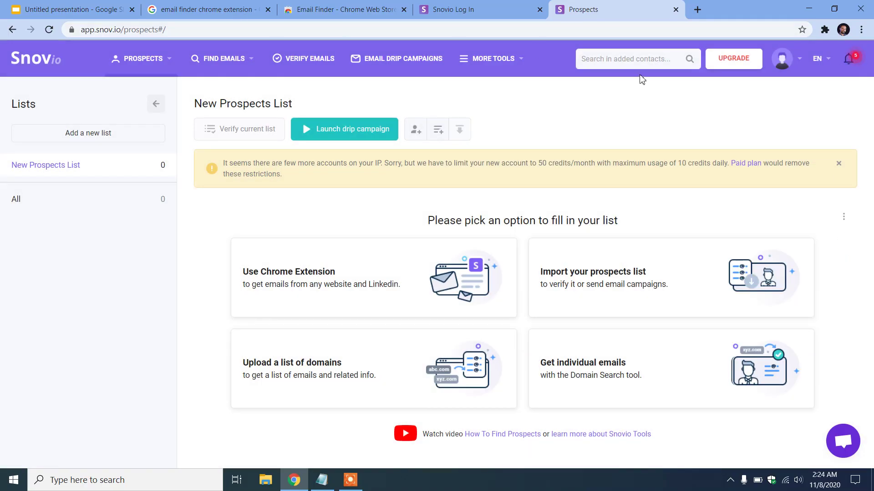
click(335, 6)
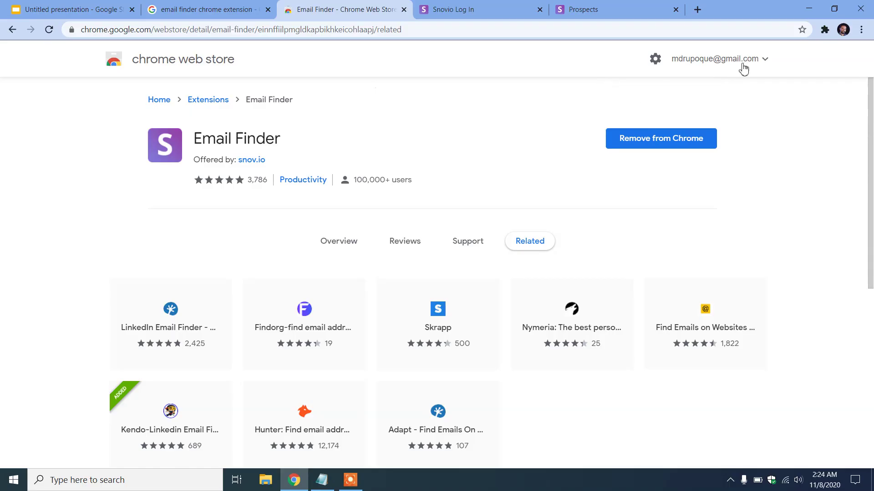
Confirm Email Finder is installed, close the Snovio login tab, and open a blank tab
click(825, 31)
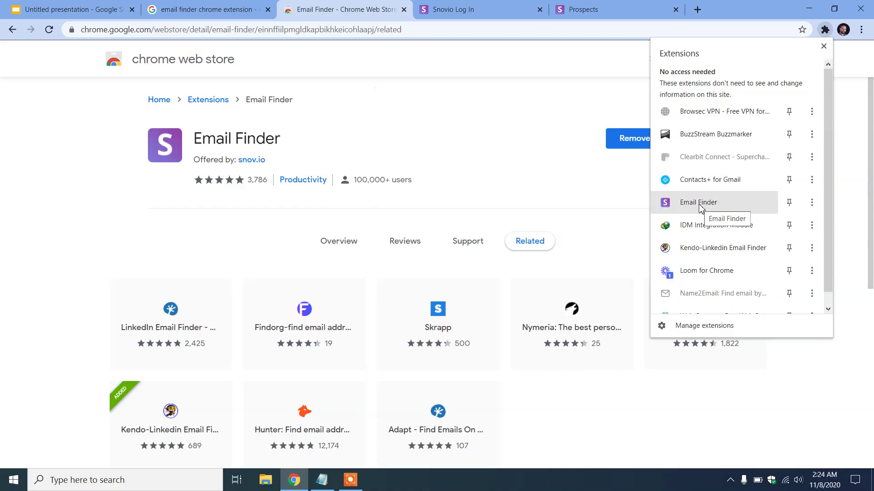
click(462, 132)
click(540, 9)
click(561, 10)
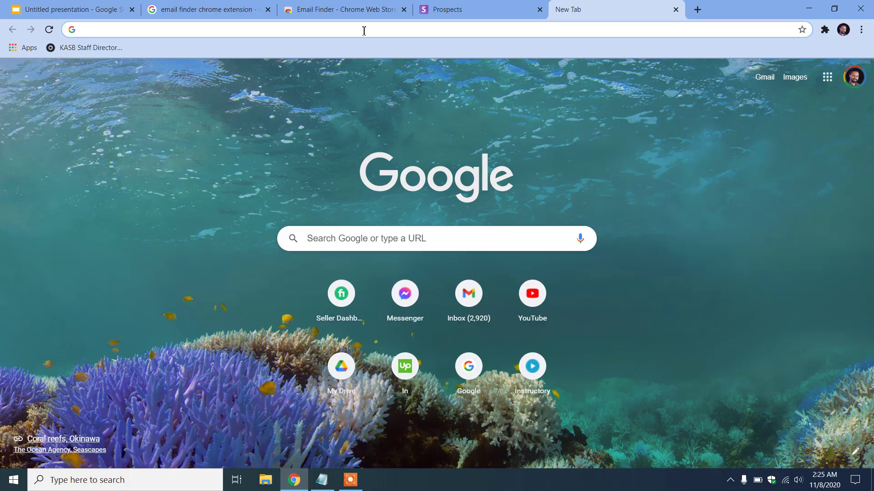
Open the Association Research spreadsheet via Drive's Fiverr Projects > Amanda New Project > Amanda- Research Job folders
key(ctrl+t)
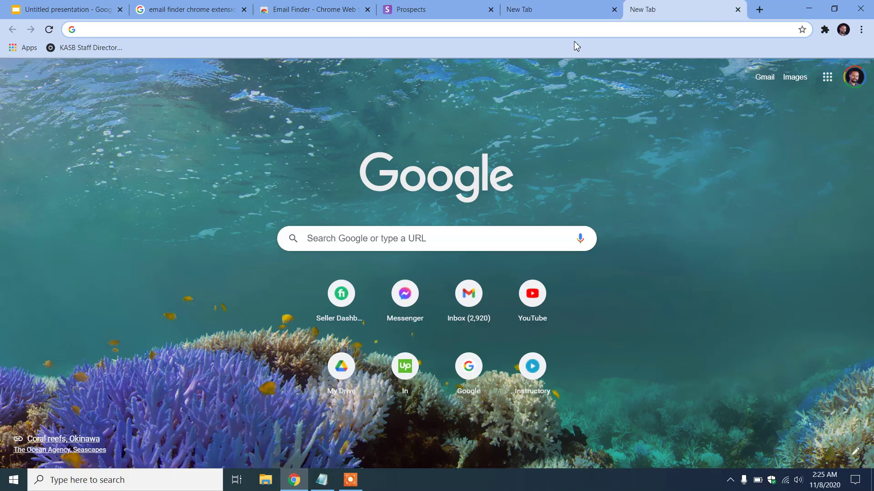
click(828, 78)
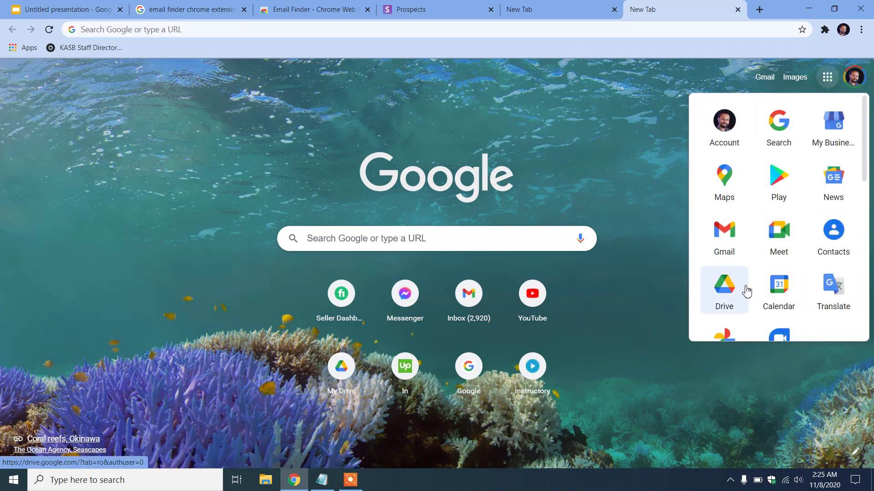
click(780, 285)
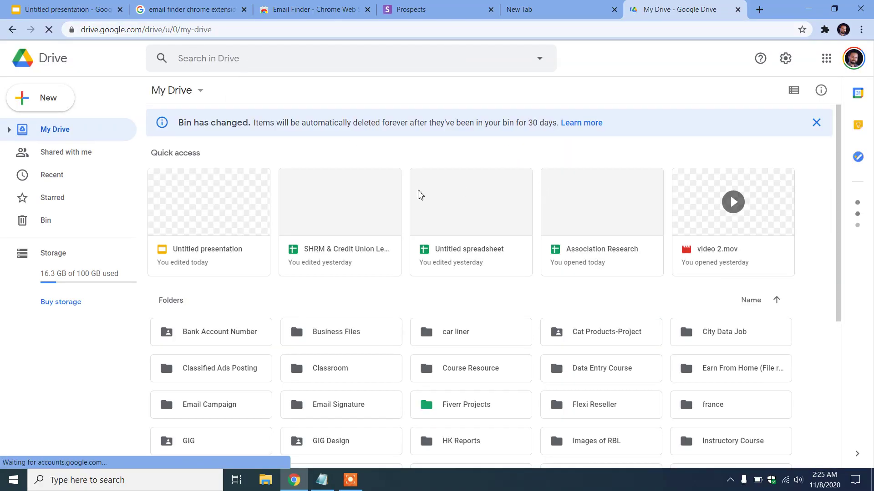
scroll(653, 302, down, 3)
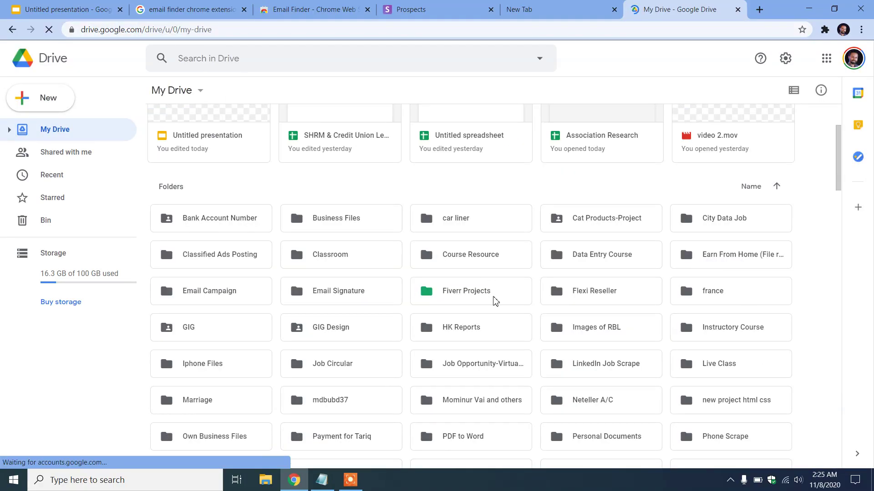
double_click(491, 296)
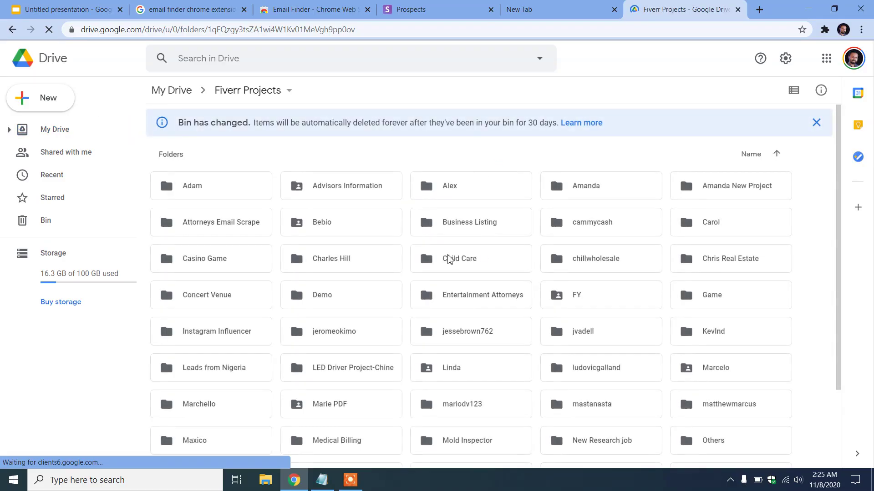
scroll(428, 263, down, 2)
scroll(430, 305, up, 2)
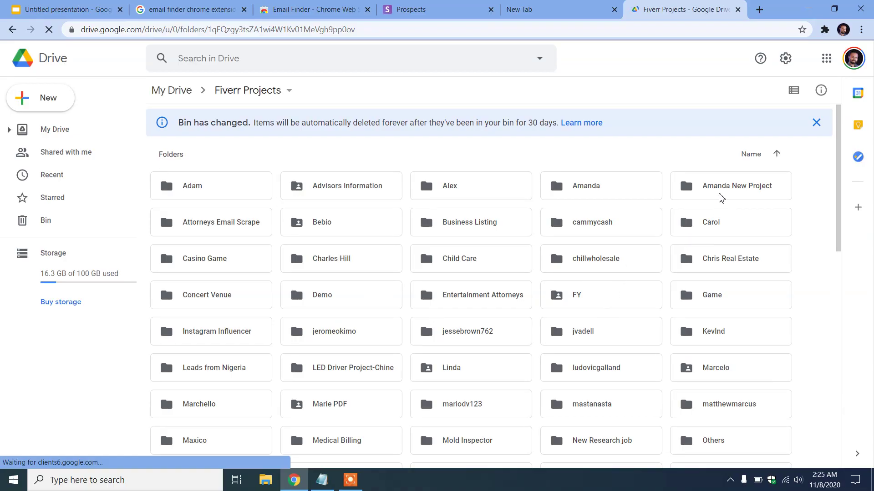
double_click(721, 195)
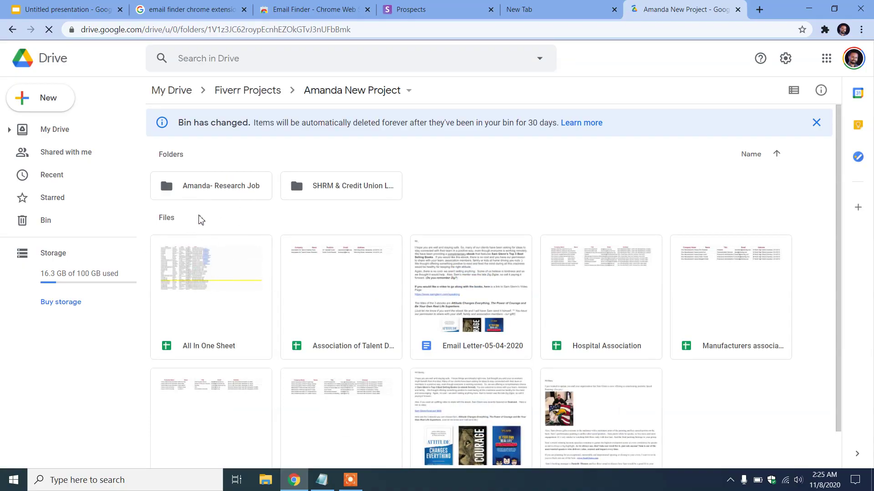
double_click(216, 193)
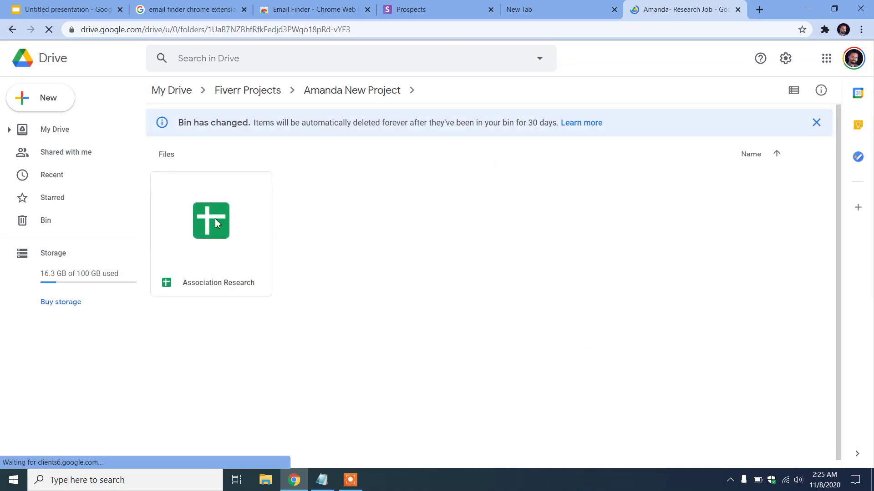
double_click(212, 226)
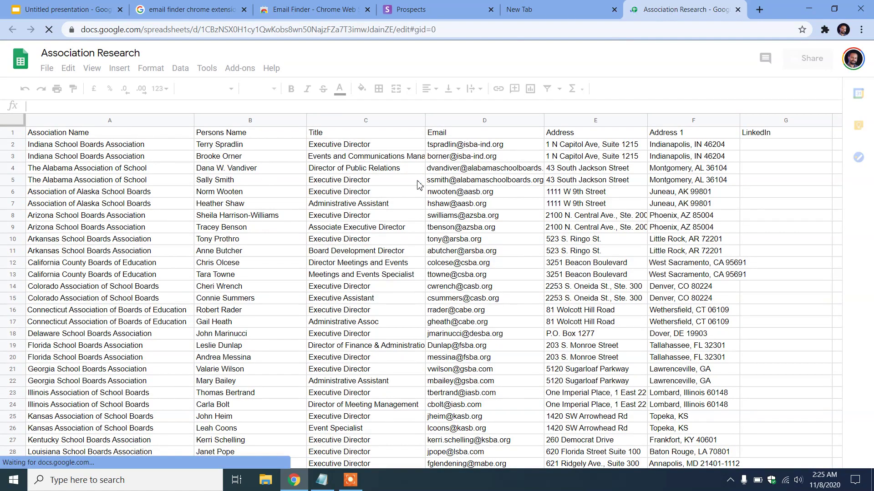
Select the aasb.org domain from the Alaska email in cell D6
scroll(514, 254, down, 6)
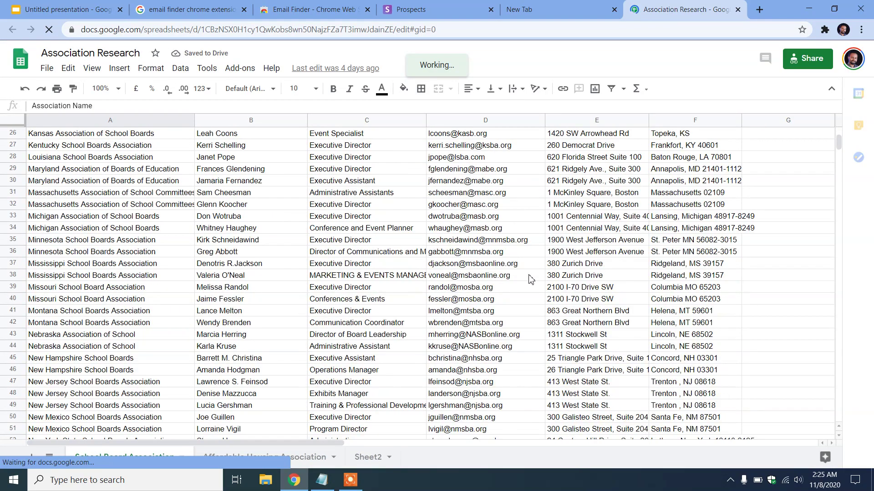
scroll(501, 214, up, 6)
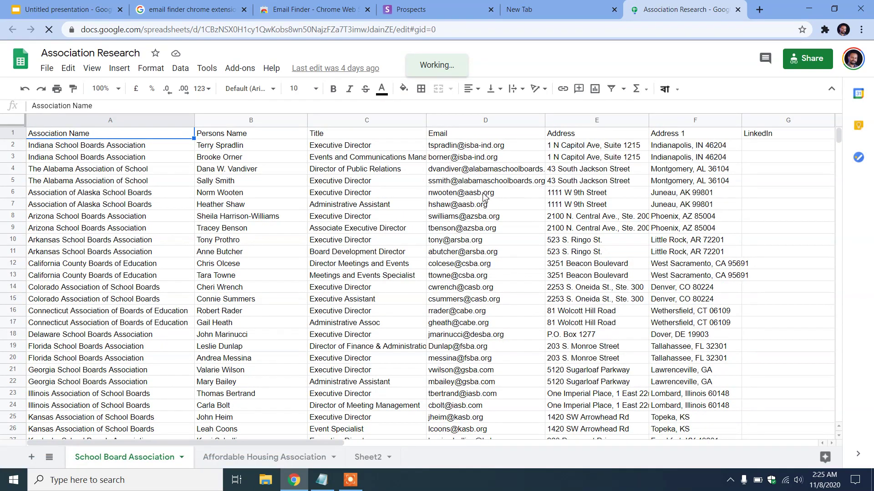
double_click(485, 193)
drag(495, 192, 465, 190)
key(ctrl+c)
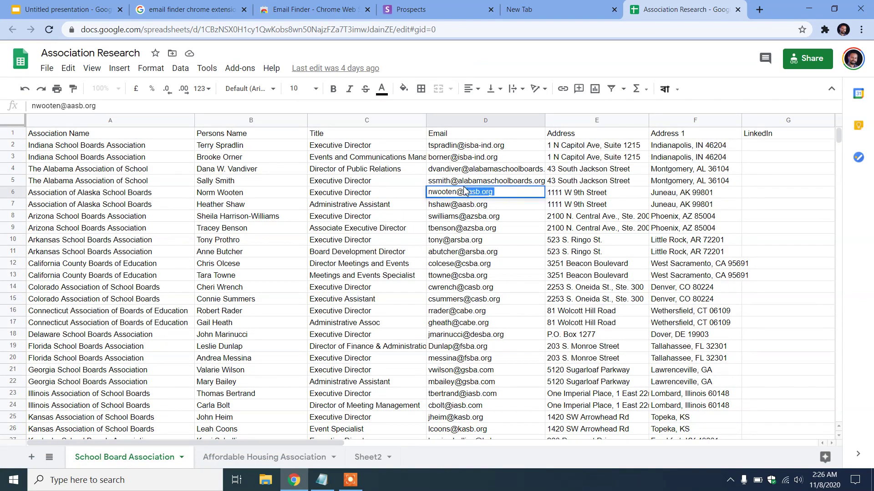
Load aasb.org in the empty tab from the pasted domain and show the extensions list
click(552, 10)
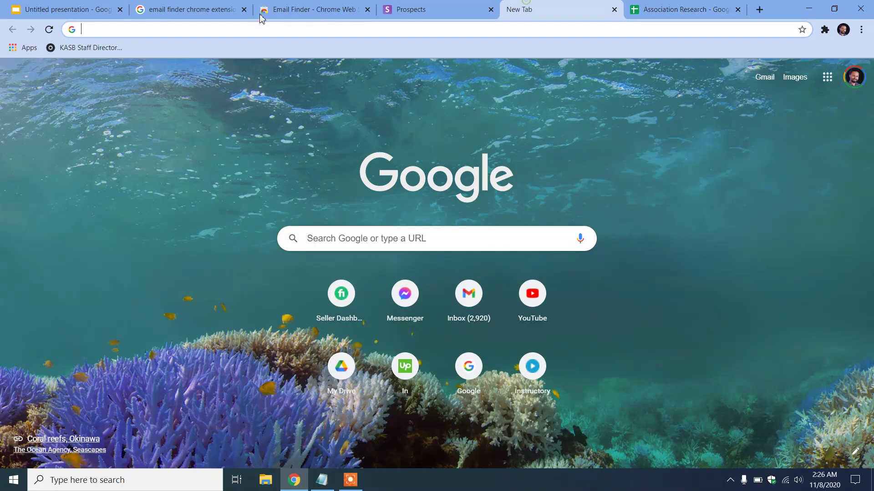
key(ctrl+v)
key(Return)
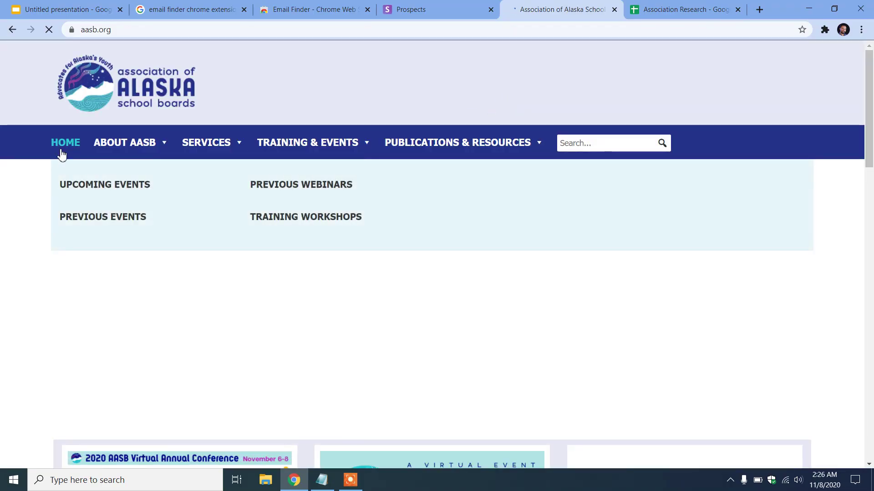
mouse_move(152, 147)
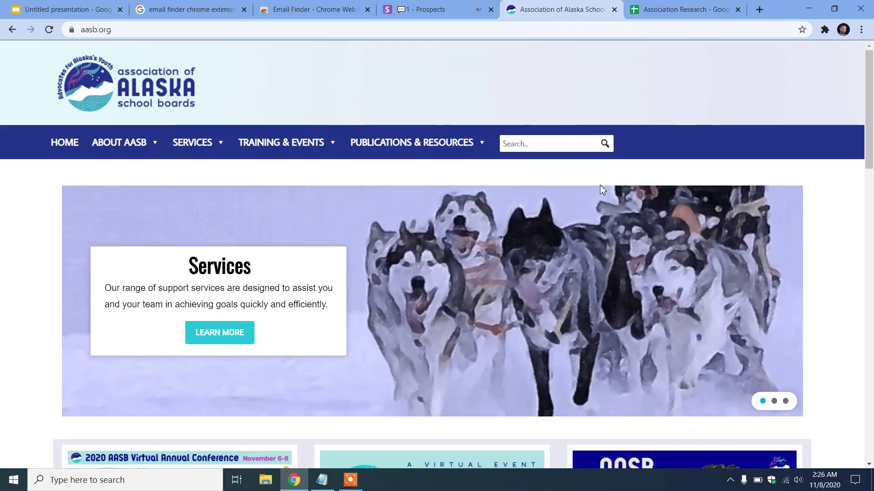
click(825, 30)
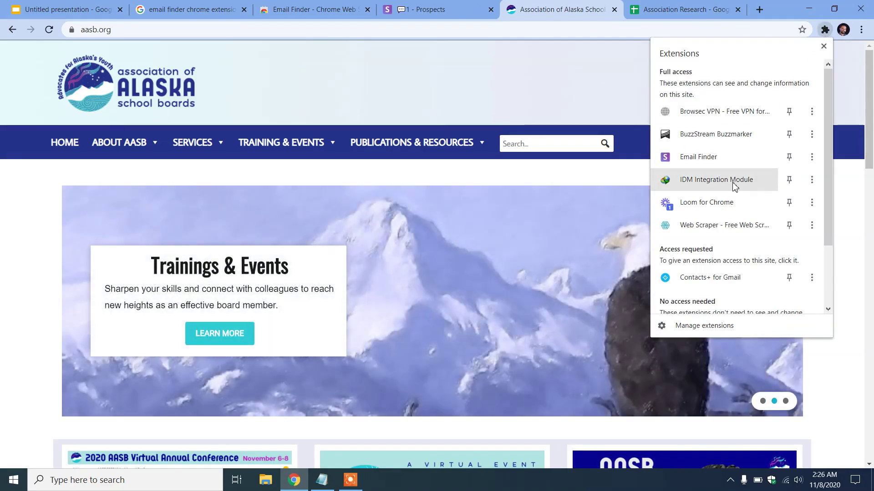
click(713, 158)
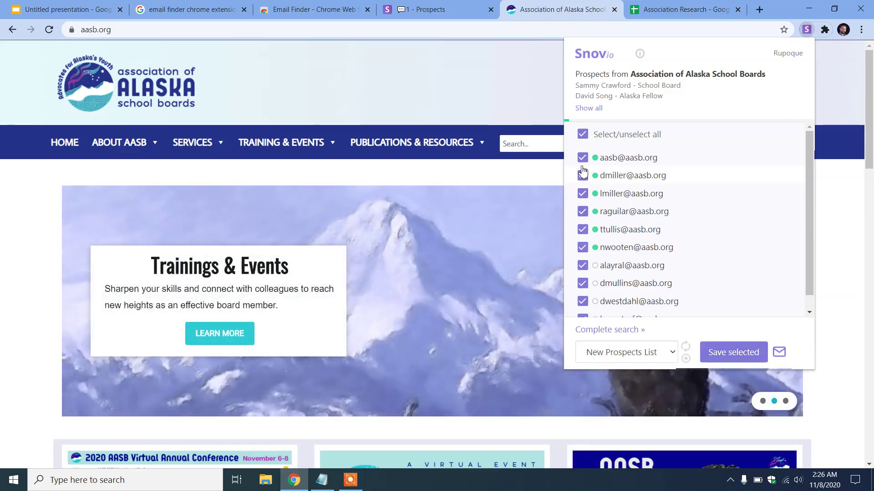
scroll(634, 264, down, 1)
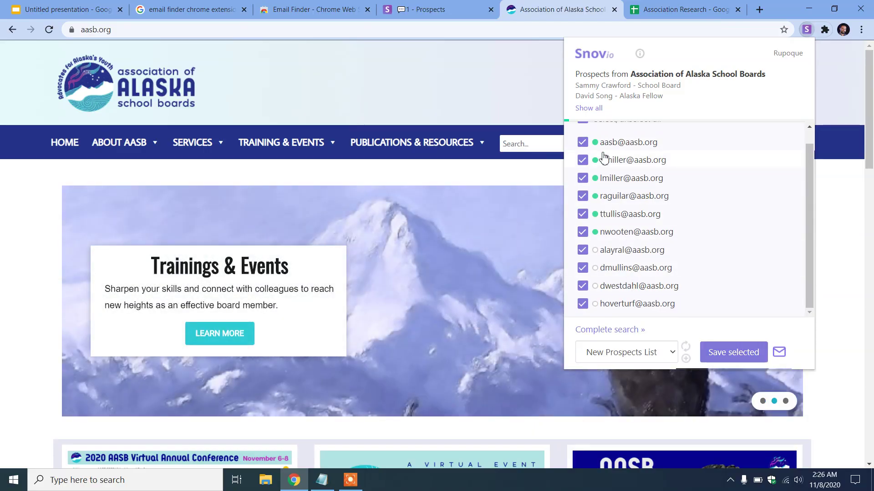
click(583, 251)
click(583, 269)
click(583, 286)
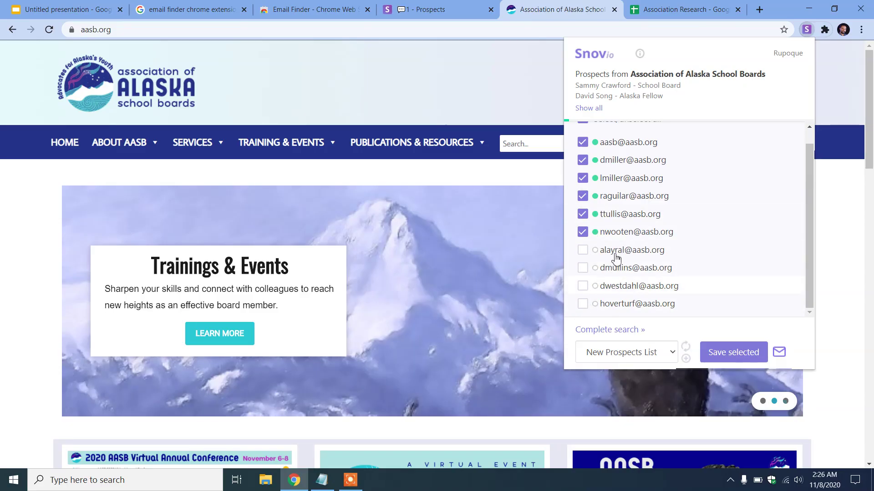
scroll(612, 255, up, 1)
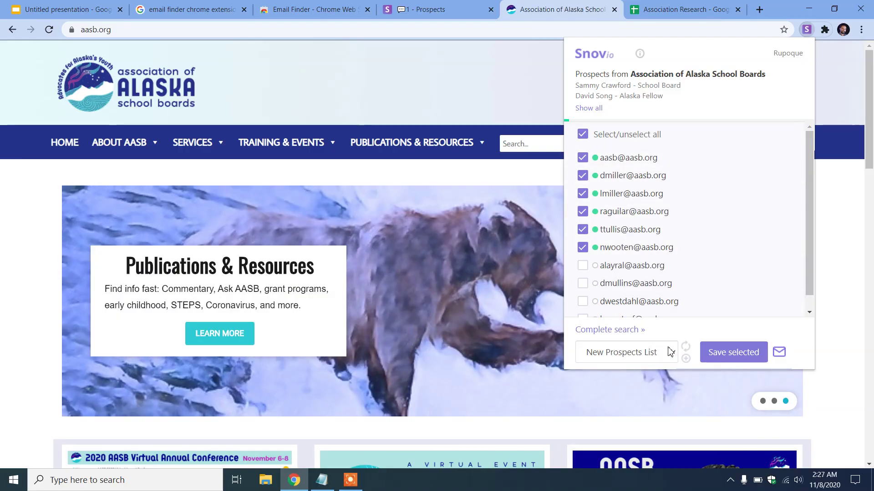
Keep New Prospects List as the destination and go to the Snov.io prospects page
click(631, 358)
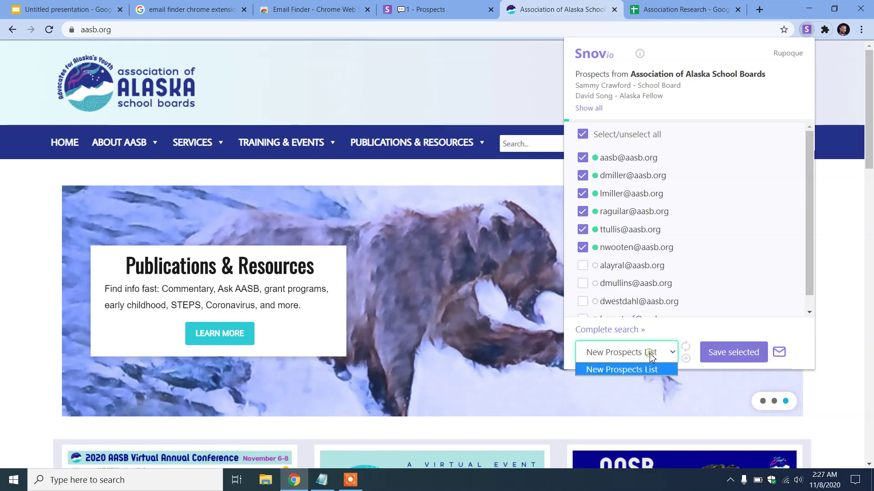
click(646, 370)
click(685, 358)
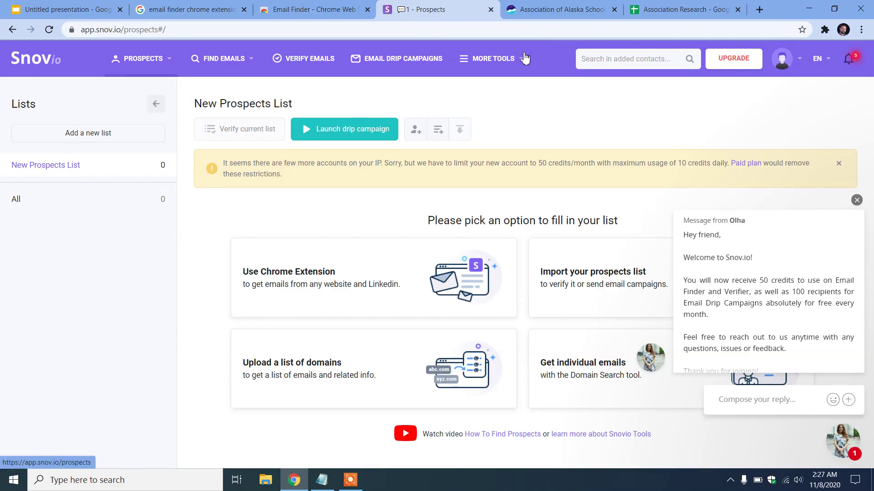
Create a Snov.io prospects list named List1, then return to the aasb.org tab
click(109, 170)
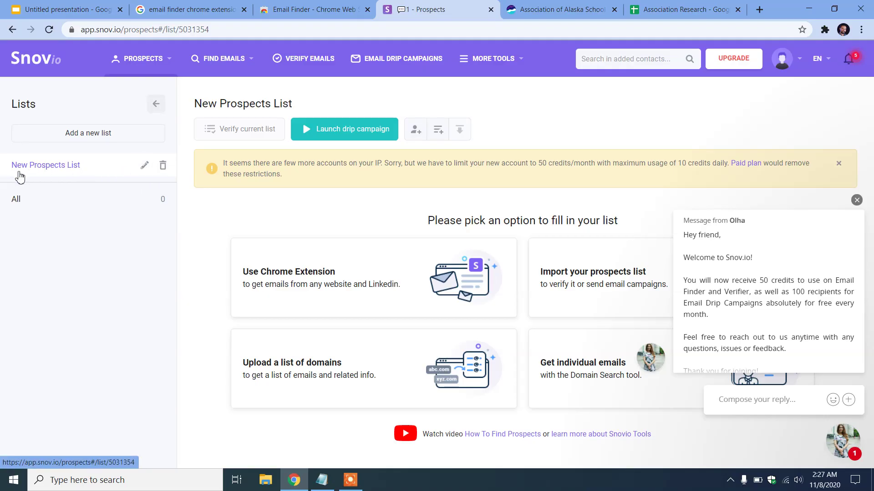
click(91, 136)
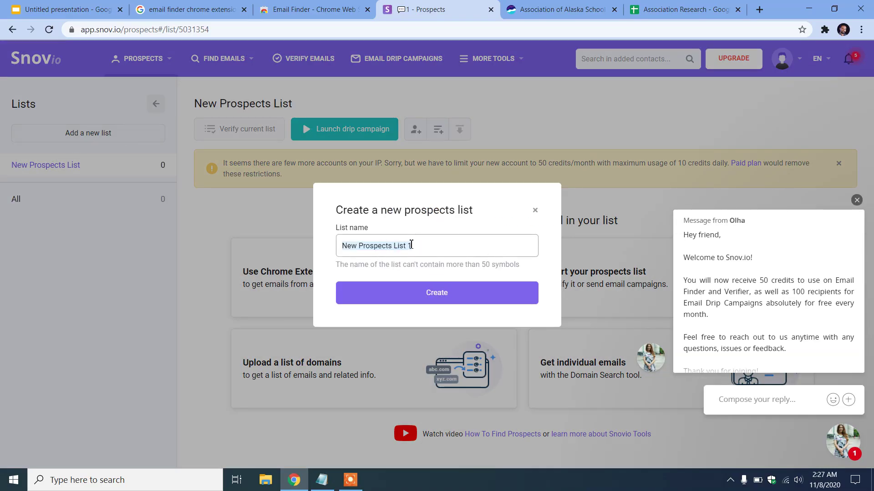
text(List1)
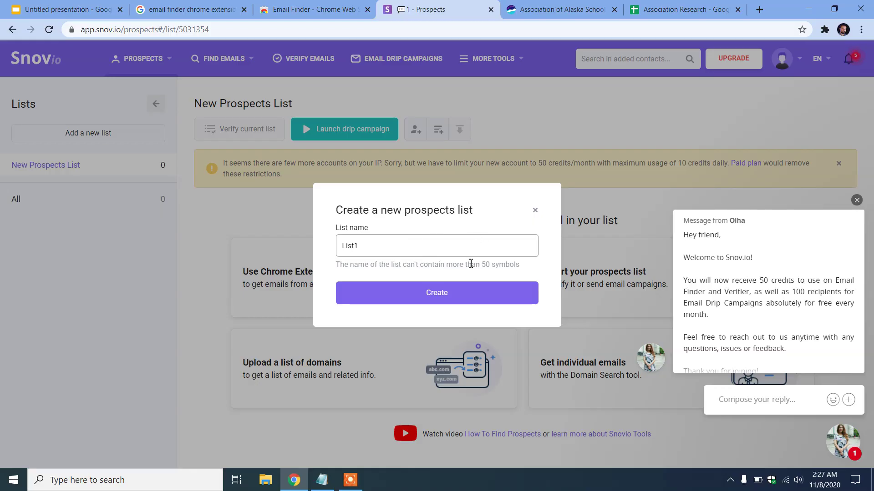
click(444, 295)
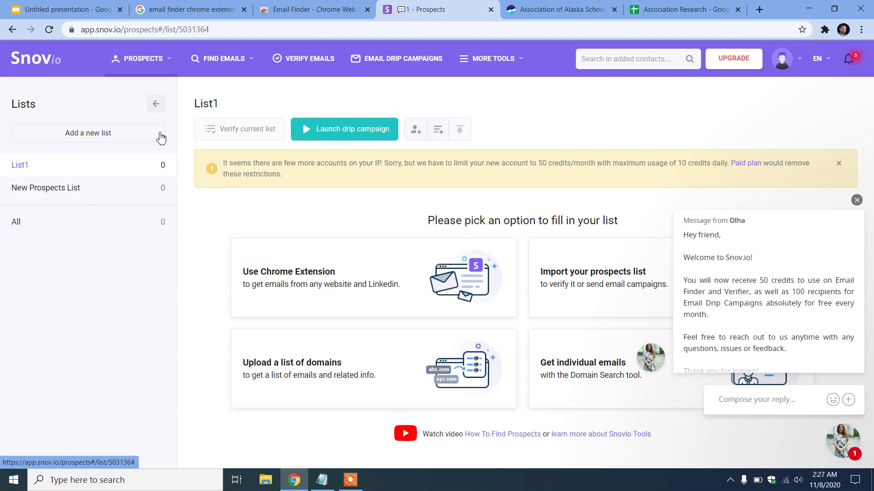
click(592, 7)
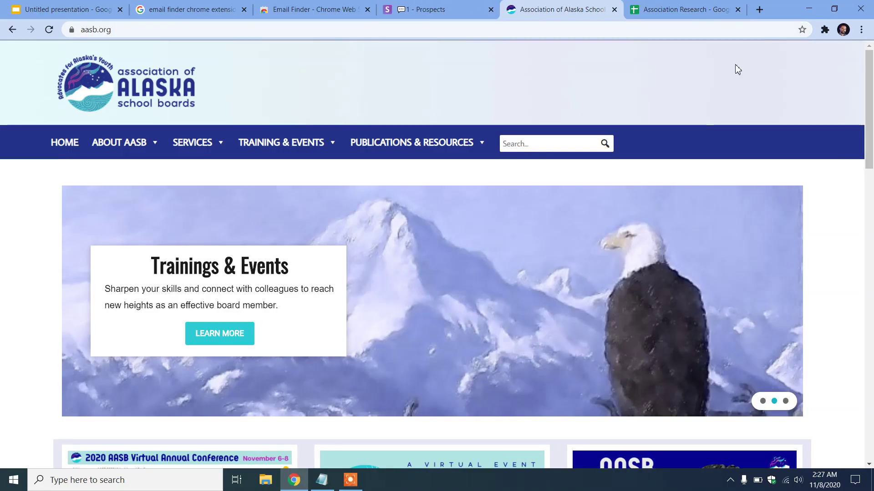
Rerun the Snov.io Email Finder extension on the aasb.org website
click(824, 30)
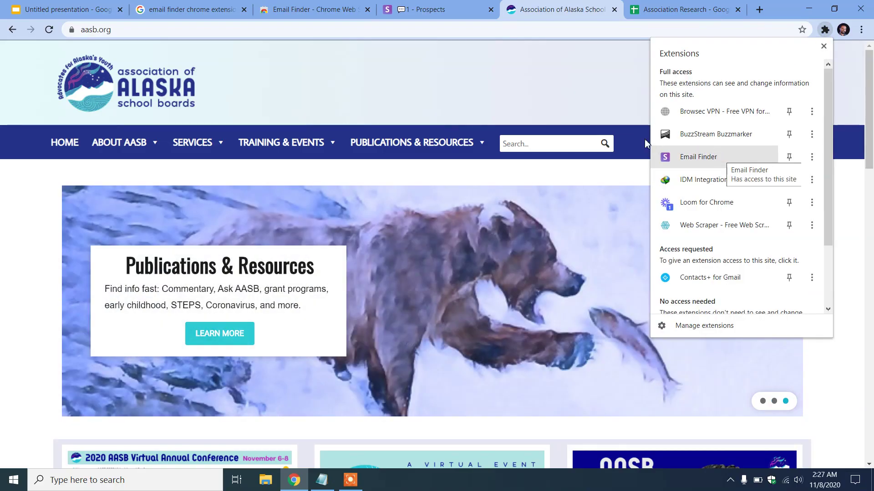
click(421, 9)
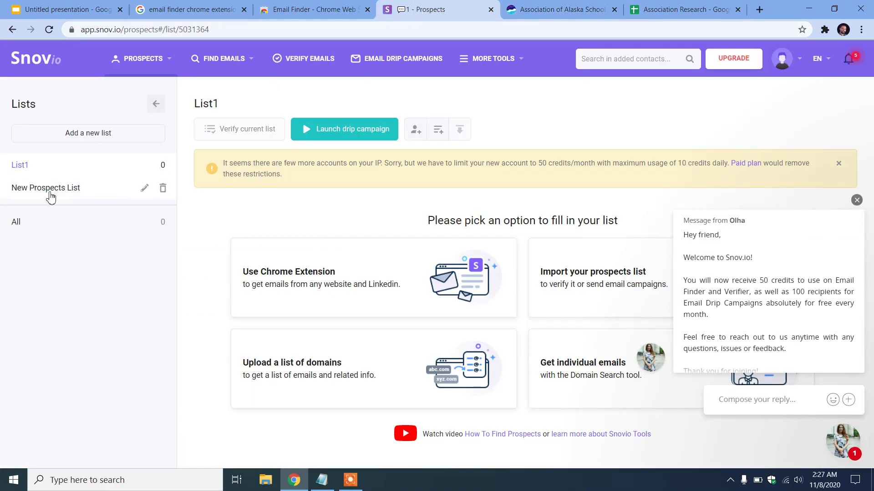
click(576, 8)
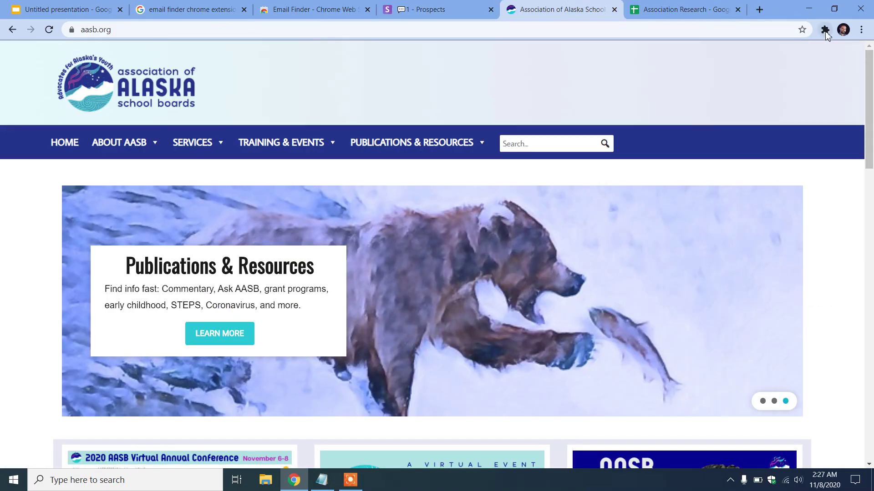
click(825, 32)
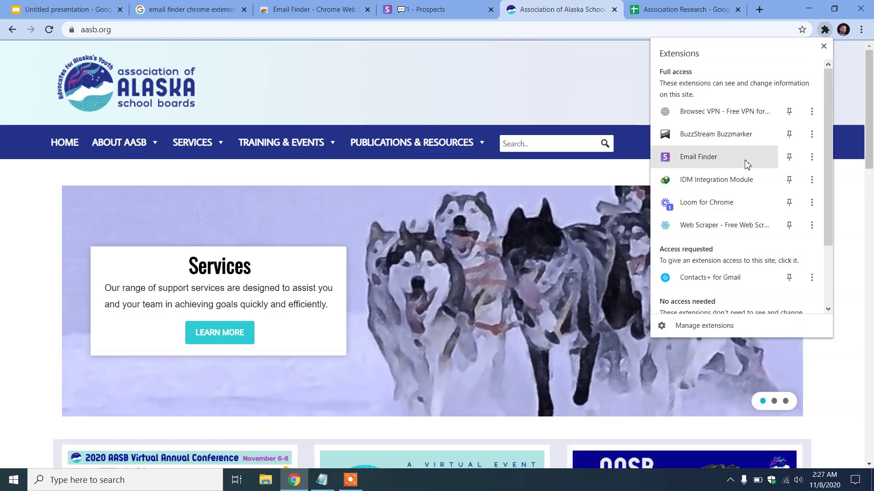
click(710, 157)
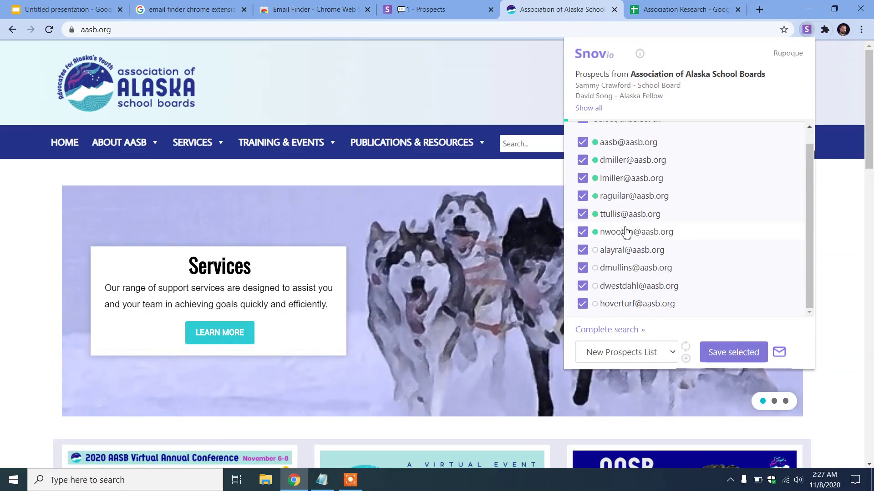
Uncheck the three unverified aasb.org addresses, save the six others to List1, and open List1
click(584, 268)
click(583, 286)
click(583, 304)
click(670, 359)
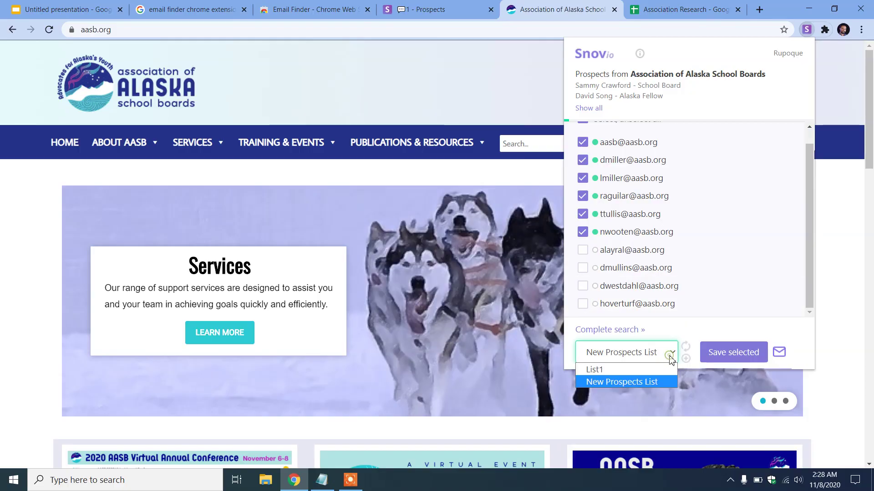
click(614, 372)
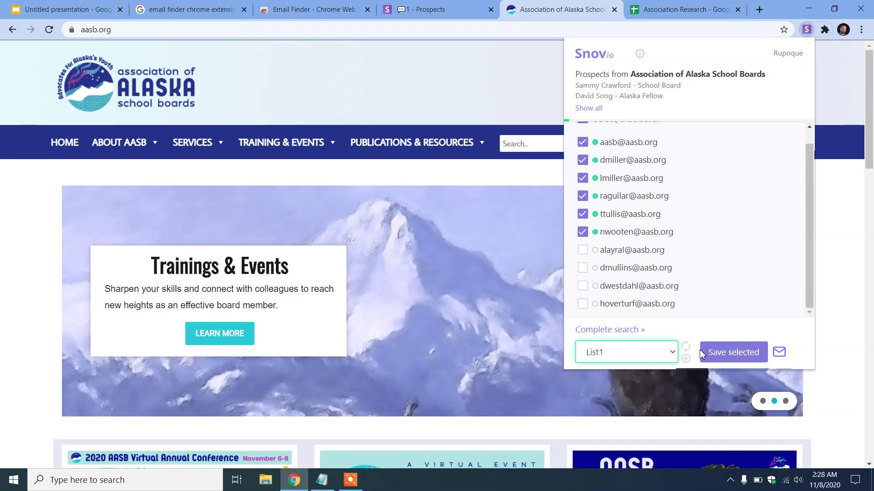
click(735, 353)
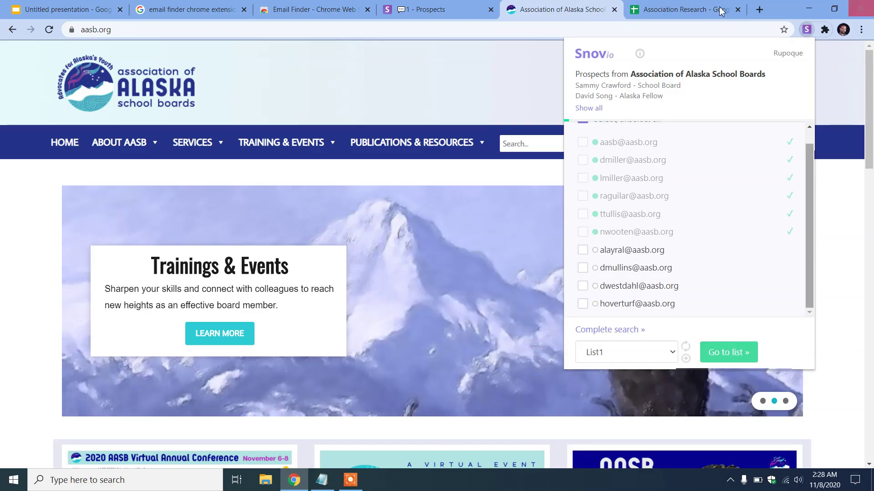
click(753, 352)
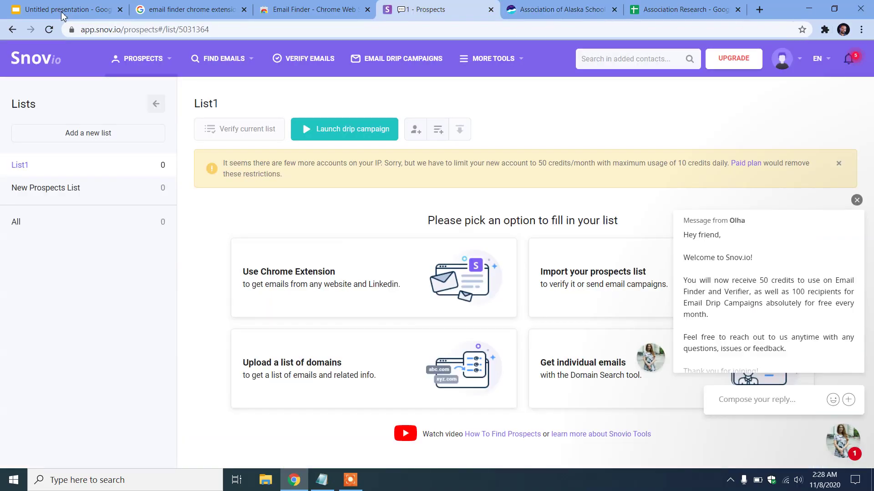
Reload the List1 prospects page, dismiss the welcome chat, and open the first prospect's details
click(49, 30)
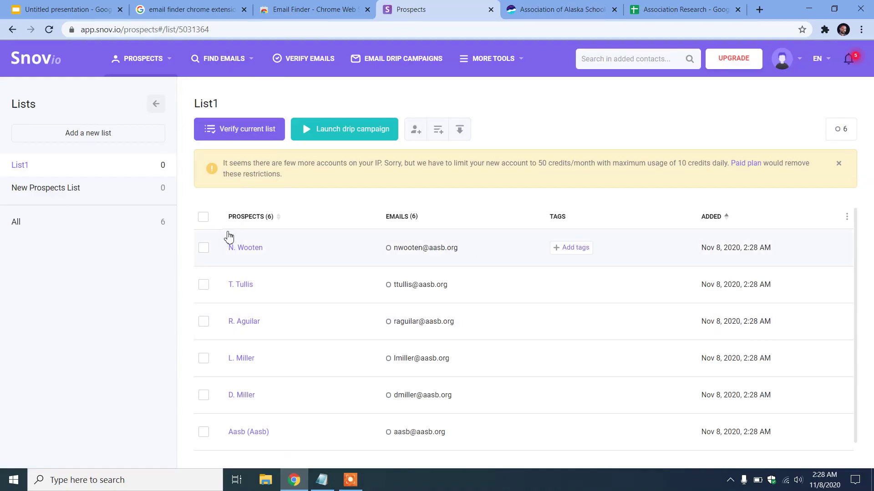
scroll(550, 309, down, 1)
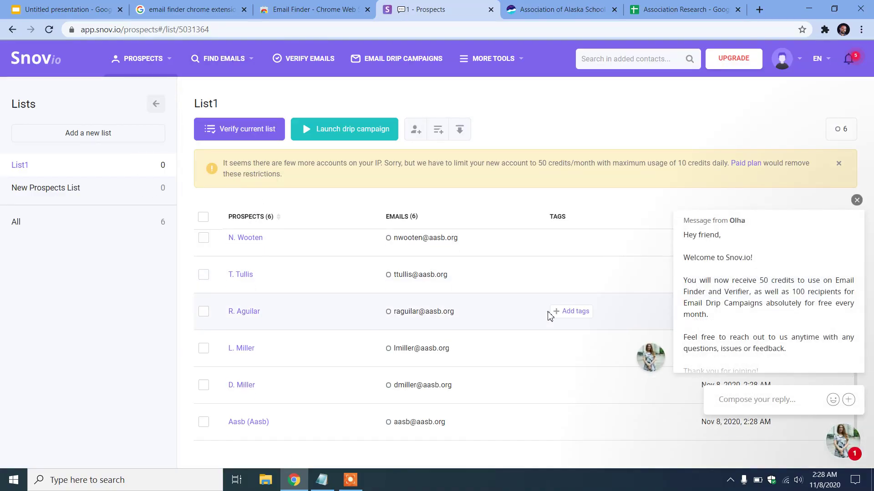
click(856, 200)
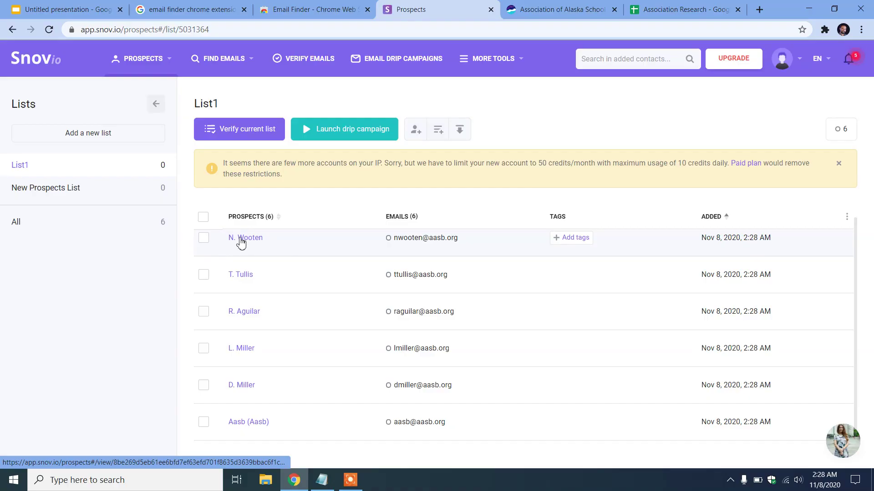
click(246, 239)
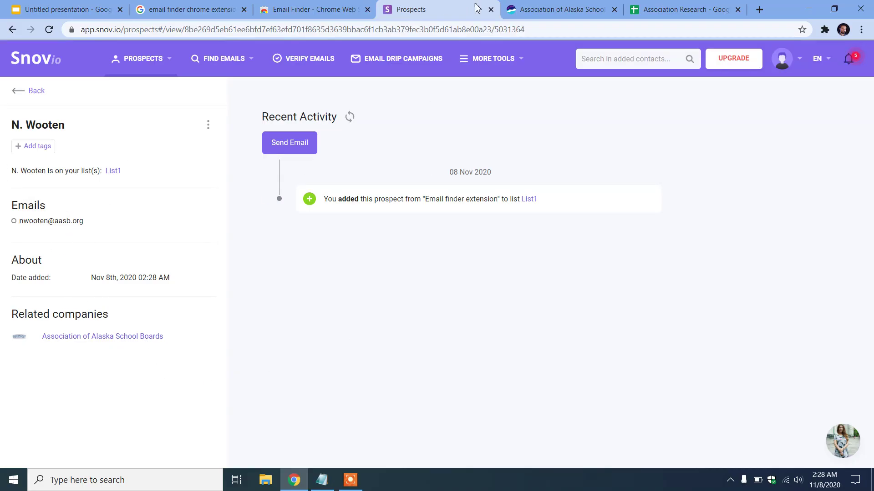
click(556, 7)
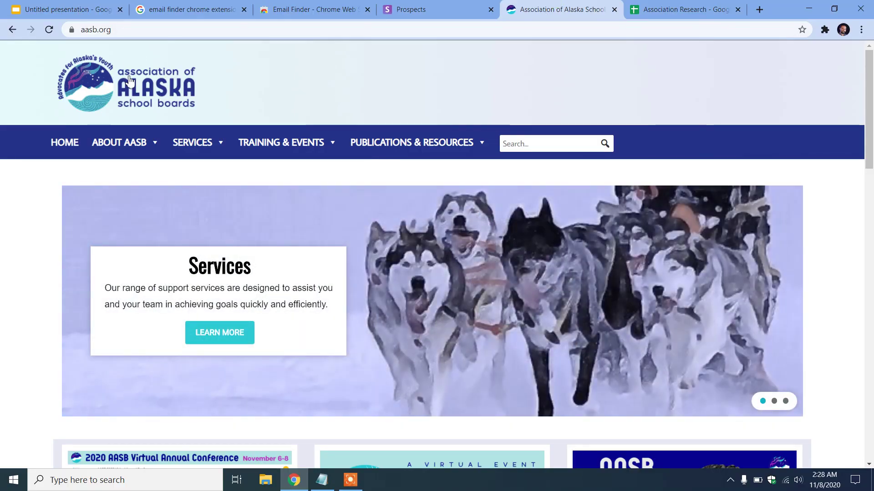
Open the AASB staff page from the About AASB menu
mouse_move(273, 145)
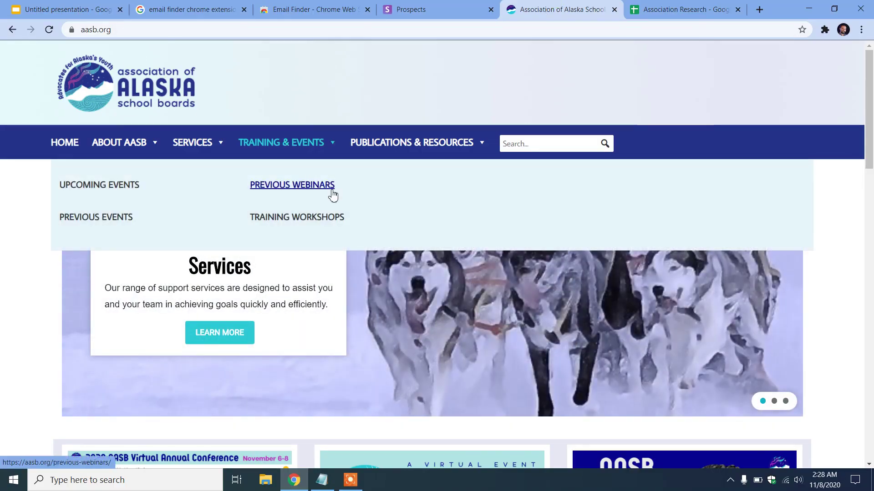
mouse_move(117, 143)
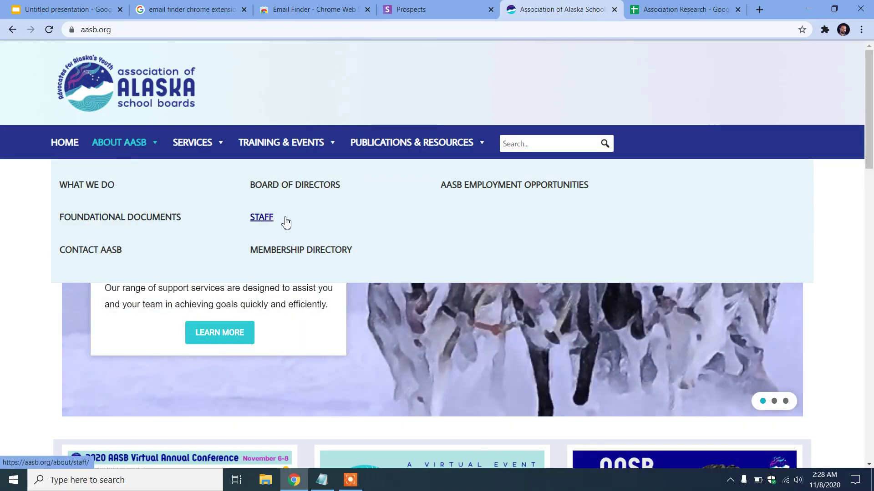
click(262, 219)
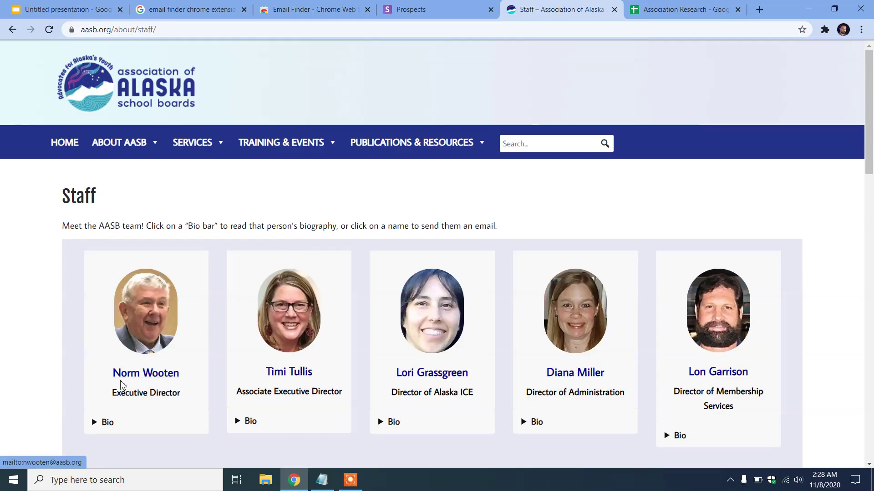
click(414, 9)
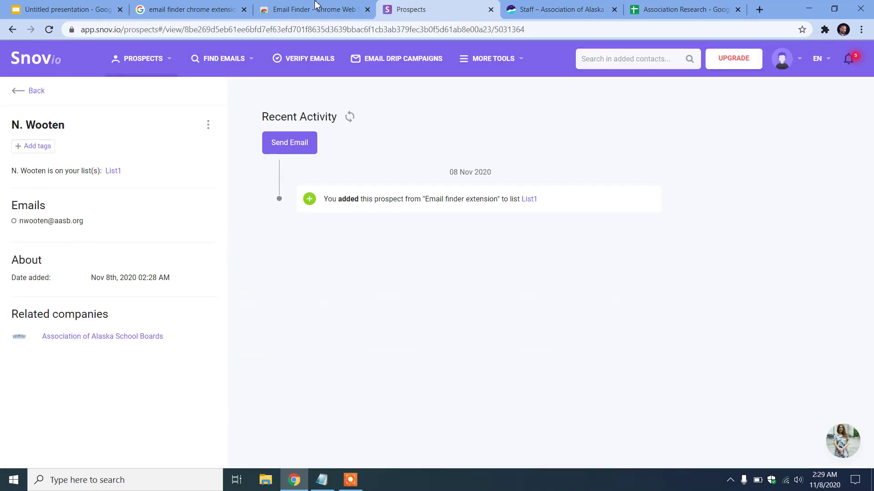
click(519, 9)
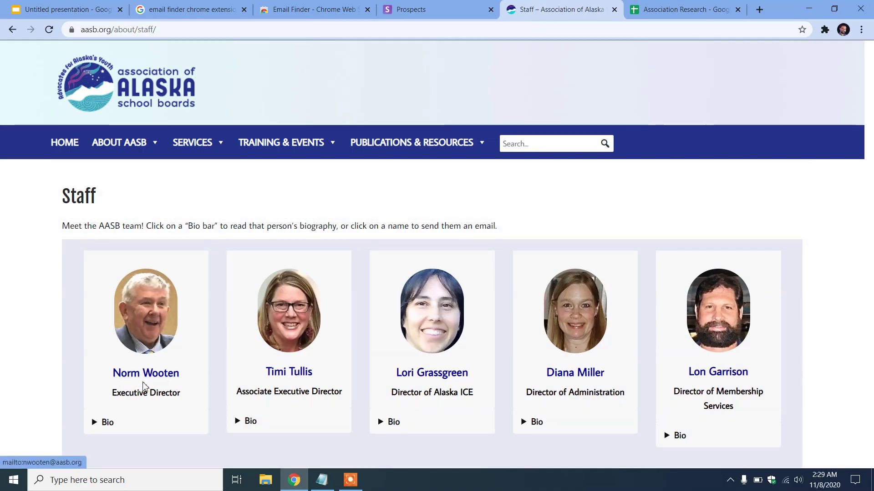
Check the executive director's email link, cancel the mail-app prompt, and return to the prospect
scroll(184, 371, down, 2)
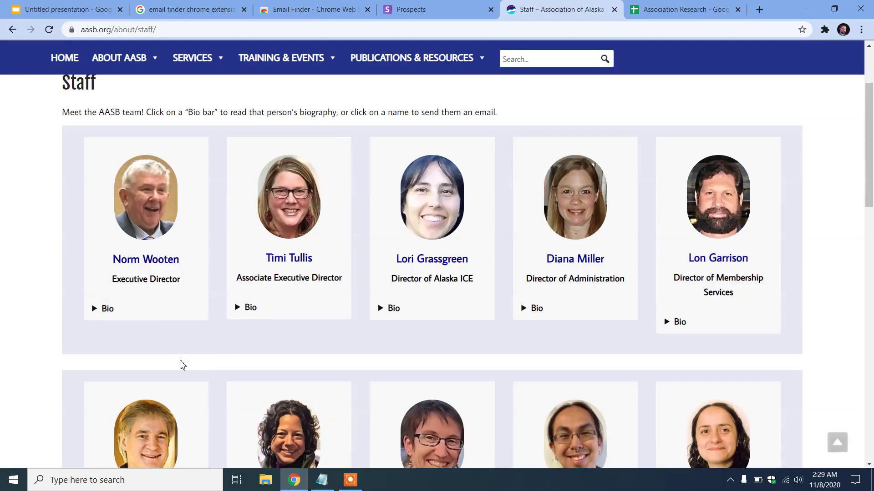
click(152, 260)
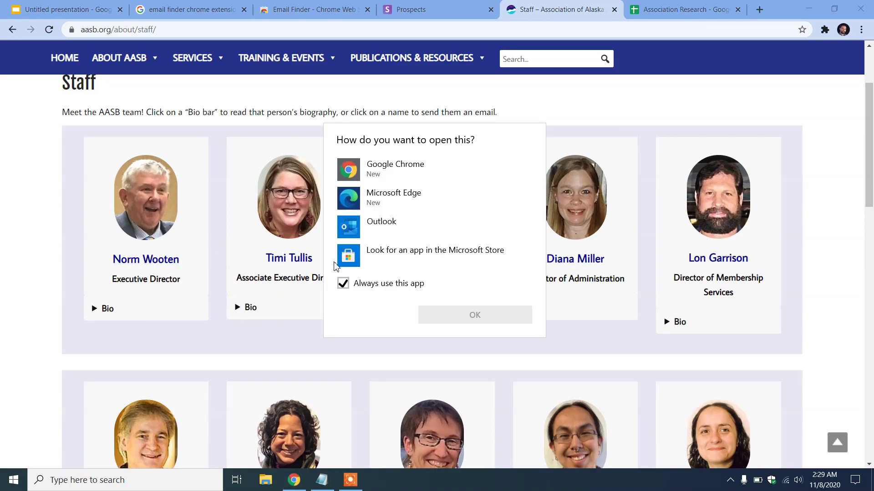
click(593, 114)
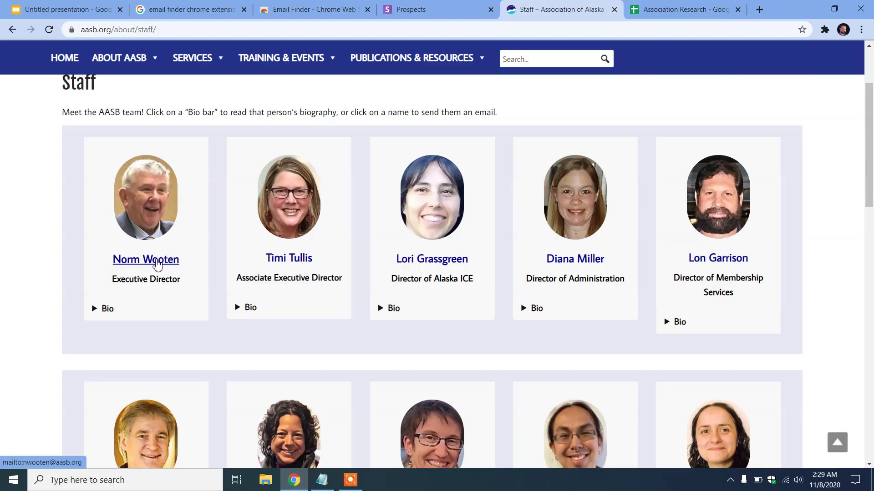
key(ctrl+shift+Tab)
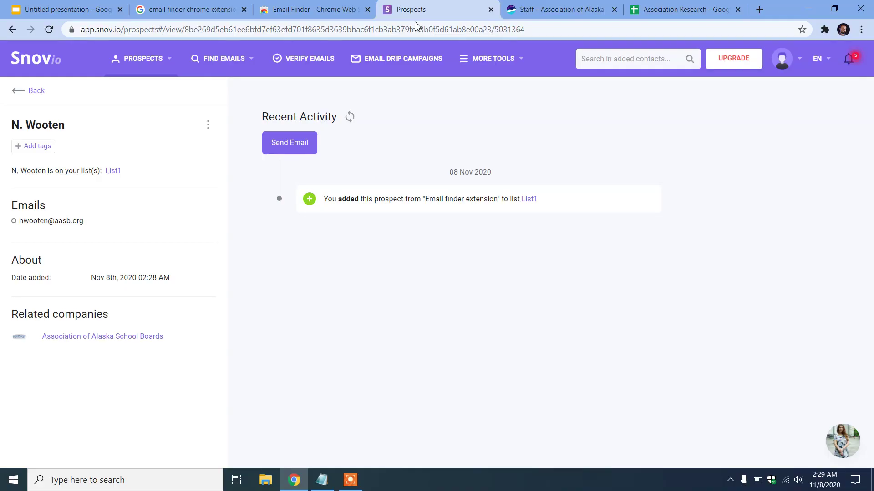
Go back from the prospect details to the List1 table and browse the More Tools and Prospects menus
mouse_move(491, 59)
click(547, 5)
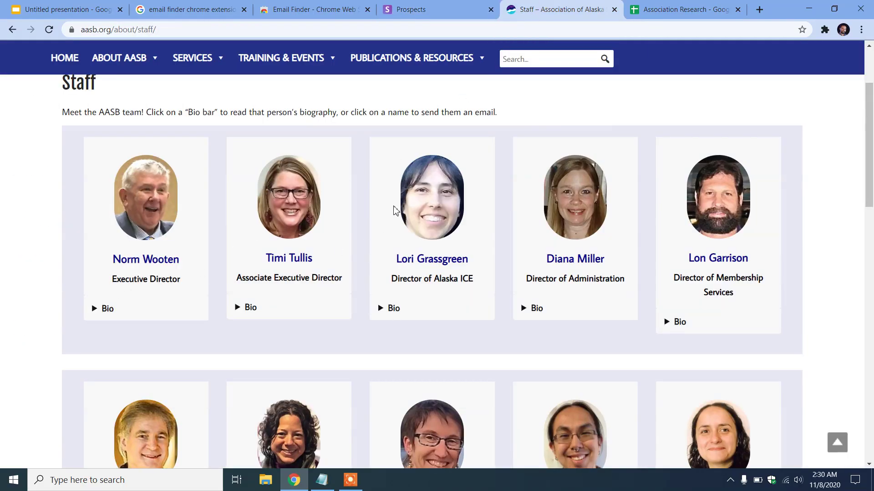
click(423, 12)
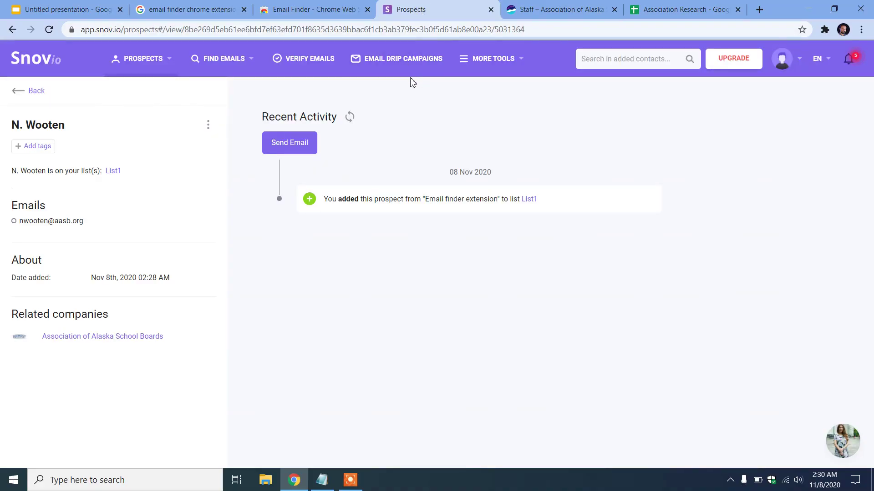
click(20, 91)
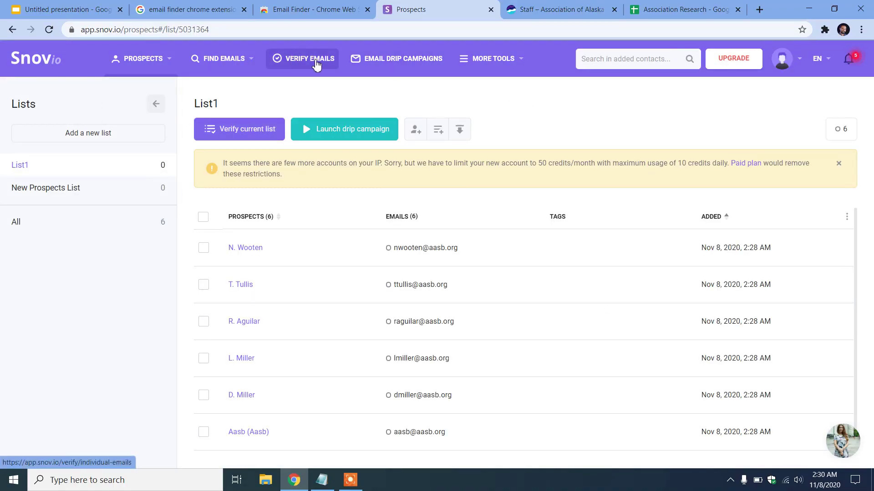
click(516, 65)
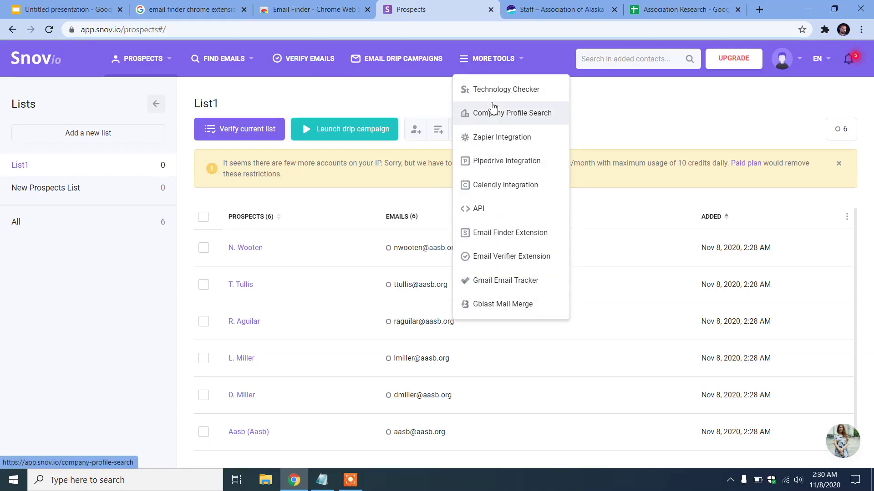
mouse_move(165, 59)
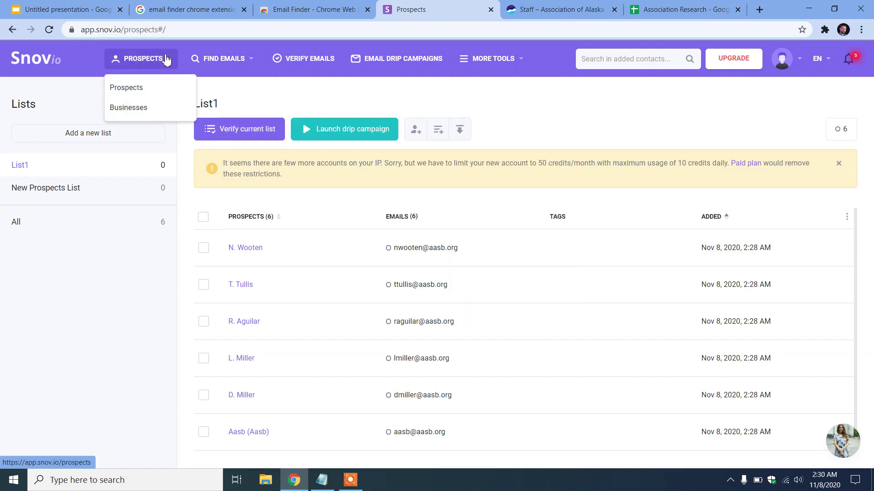
mouse_move(249, 65)
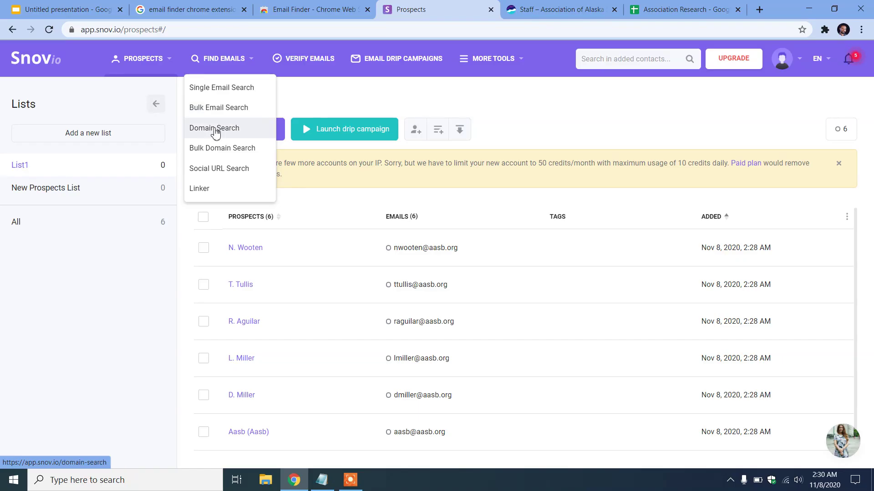
Run a Snov.io Domain Search for aasb.org, copied from the staff page's web address
click(240, 134)
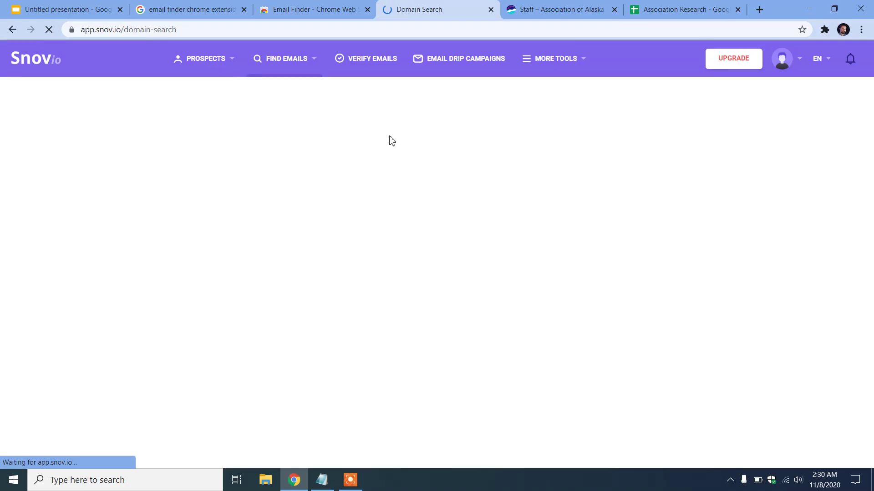
click(218, 213)
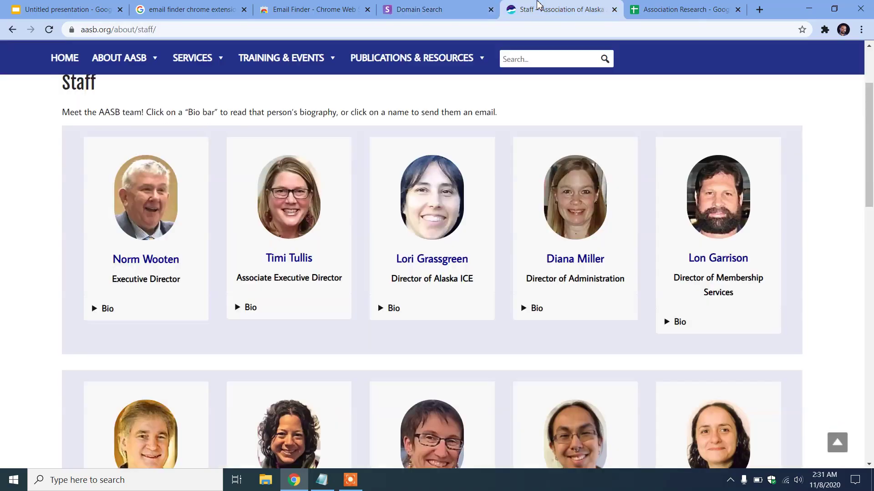
click(537, 6)
click(112, 29)
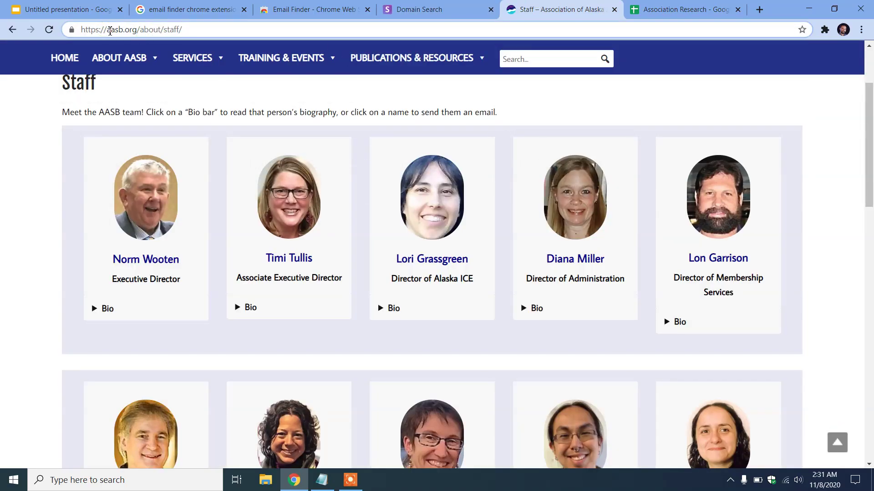
drag(108, 30, 142, 32)
key(ctrl+c)
click(357, 8)
click(429, 8)
key(ctrl+v)
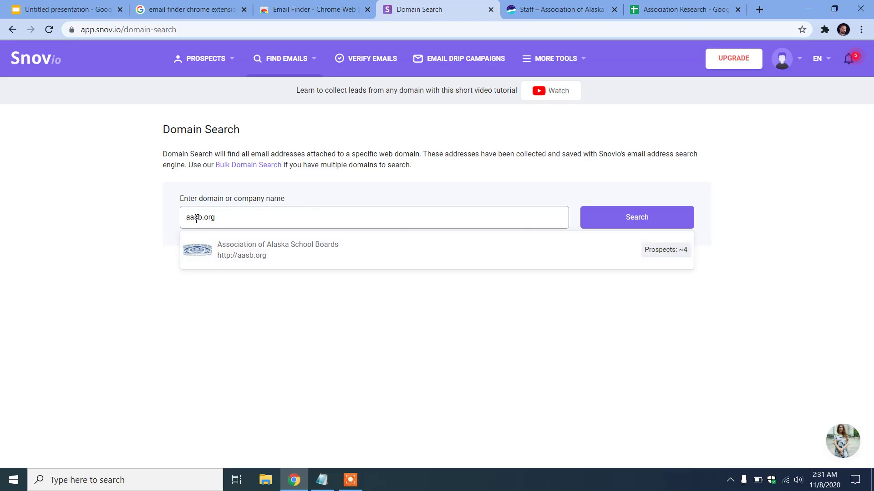
click(312, 264)
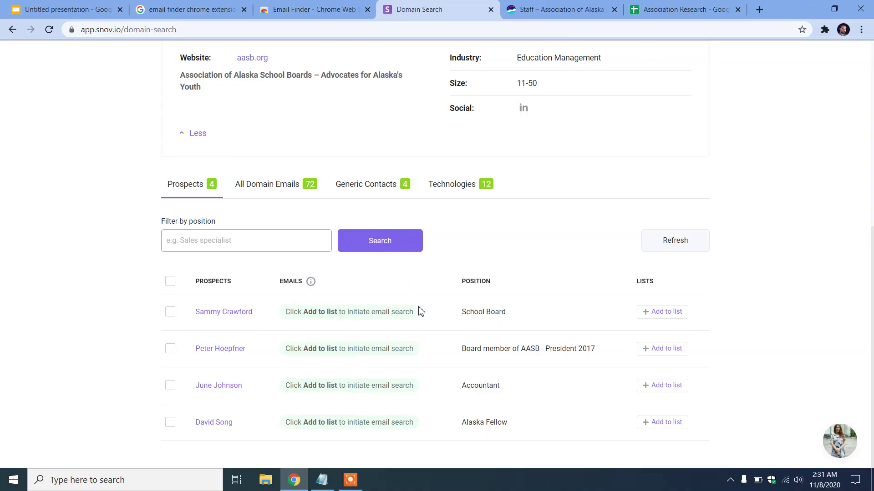
scroll(423, 314, up, 5)
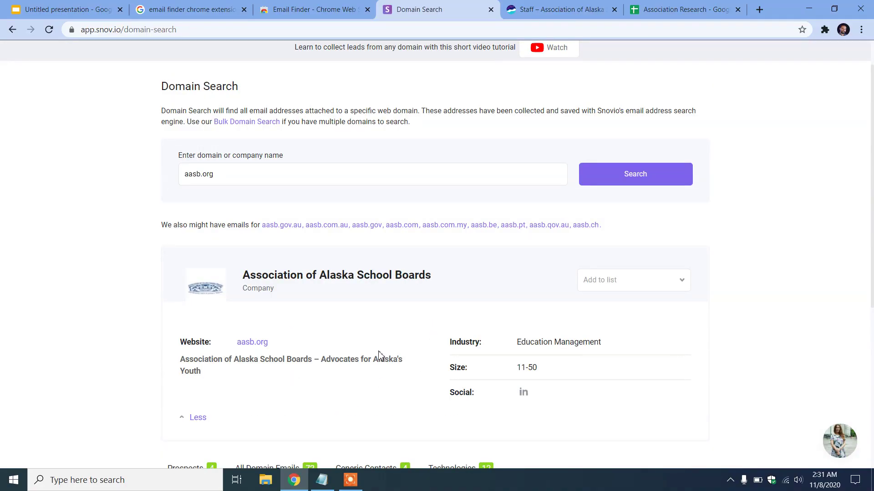
scroll(381, 354, up, 1)
On Single Email Search, enter the executive director's first and last name from the staff page
mouse_move(284, 58)
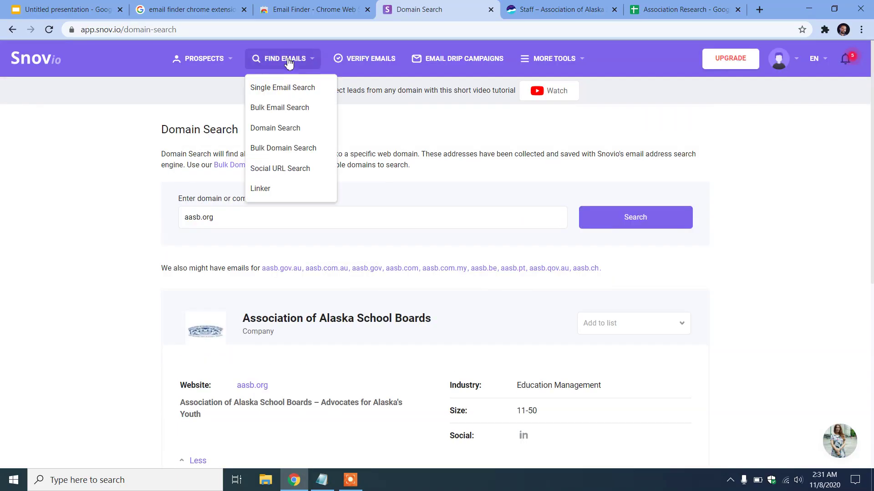
click(284, 89)
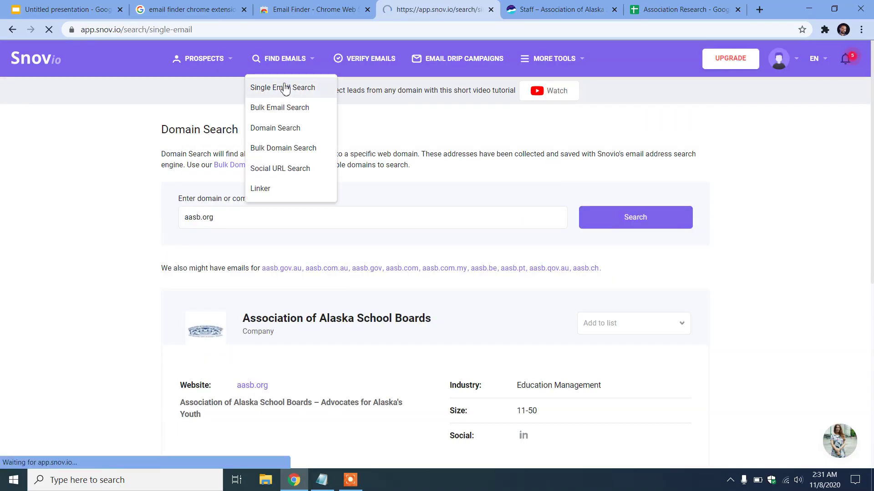
click(214, 206)
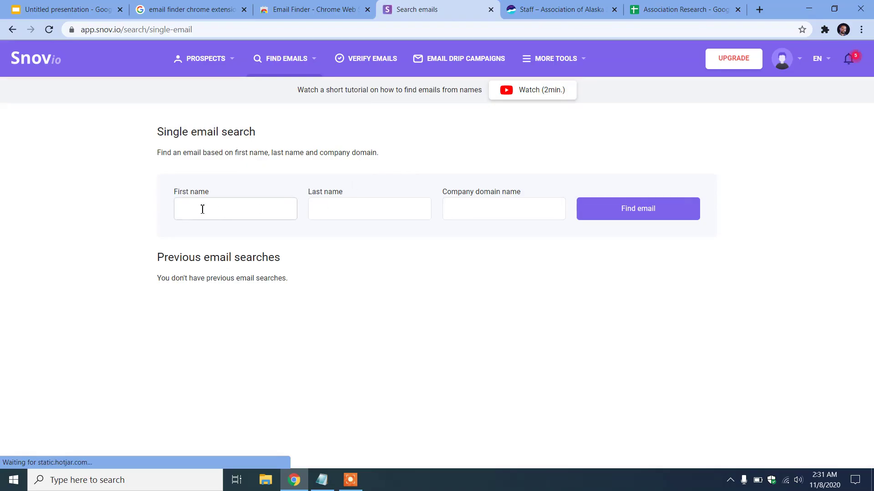
click(371, 214)
click(523, 228)
click(503, 214)
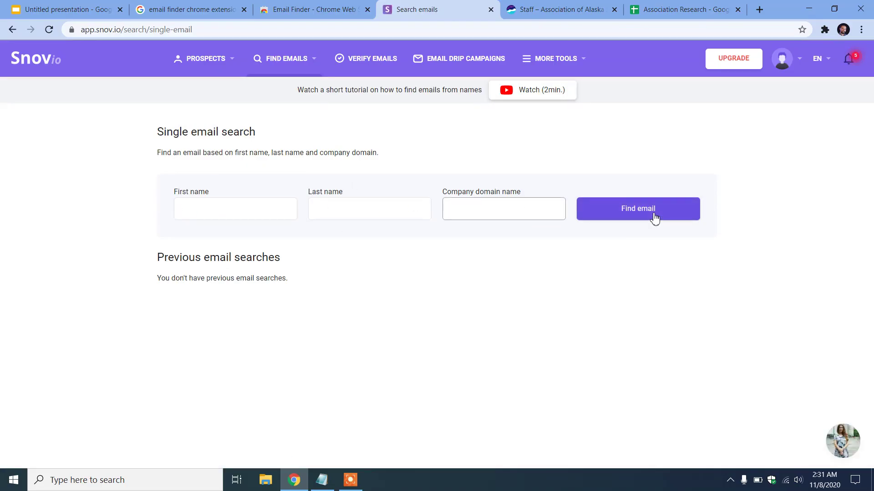
click(523, 9)
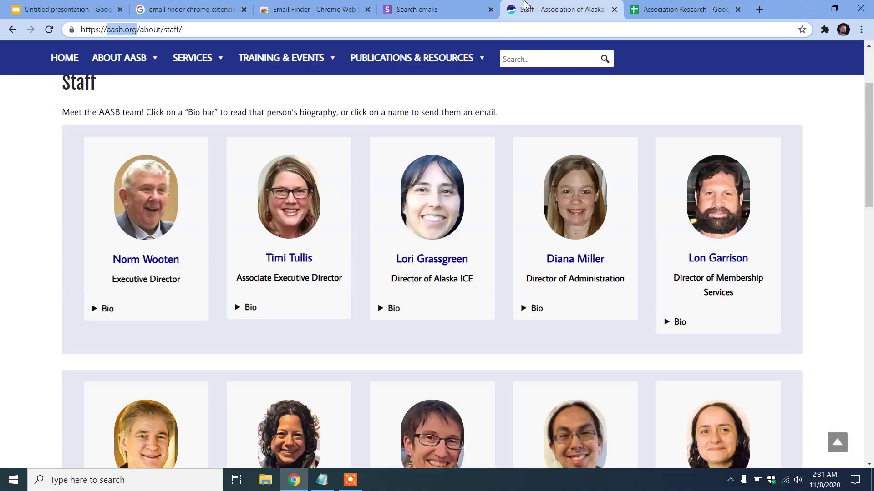
drag(111, 262, 182, 263)
key(ctrl+c)
click(392, 6)
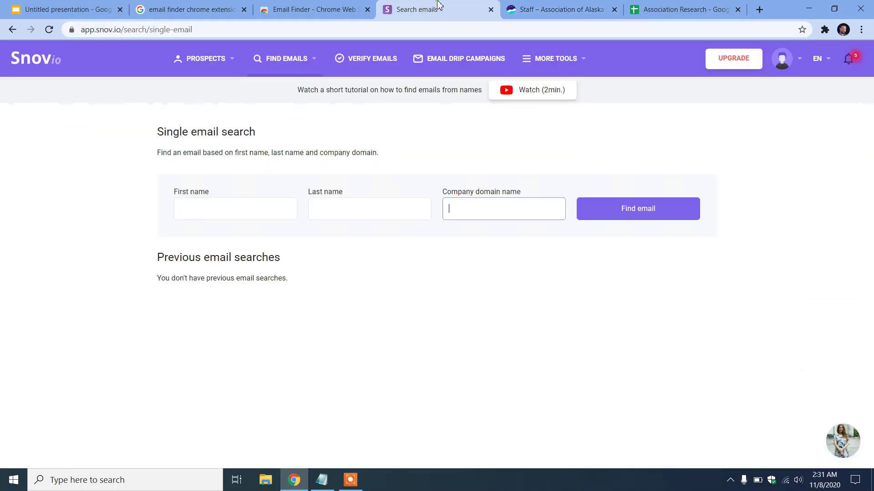
click(242, 210)
key(ctrl+v)
drag(227, 210, 205, 212)
key(ctrl+x)
click(332, 210)
key(ctrl+v)
click(245, 202)
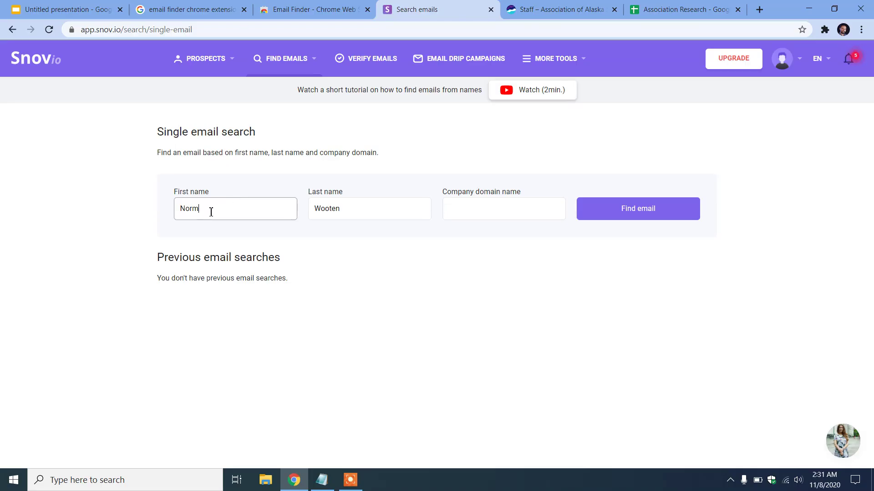
Search domain aasb.org for the director's email, copy the result, and select cell E11 in the spreadsheet
click(546, 6)
click(108, 29)
click(107, 29)
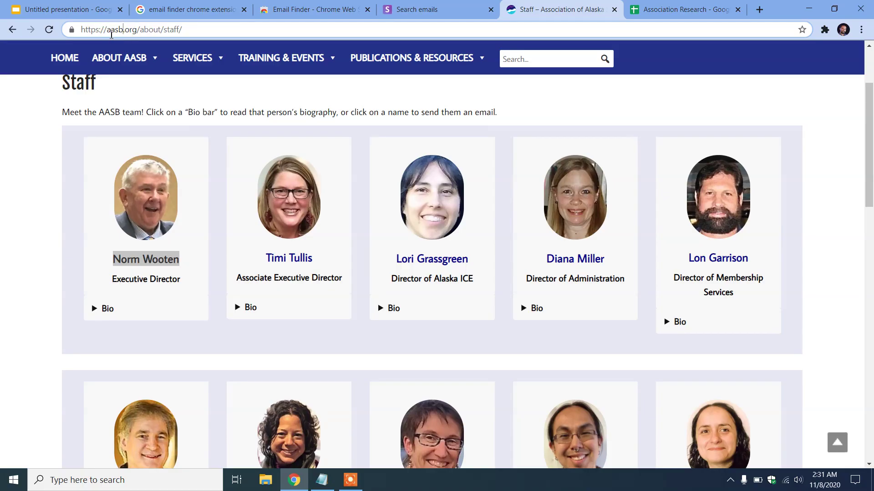
drag(113, 34, 138, 33)
key(ctrl+shift+Tab)
click(495, 205)
key(ctrl+v)
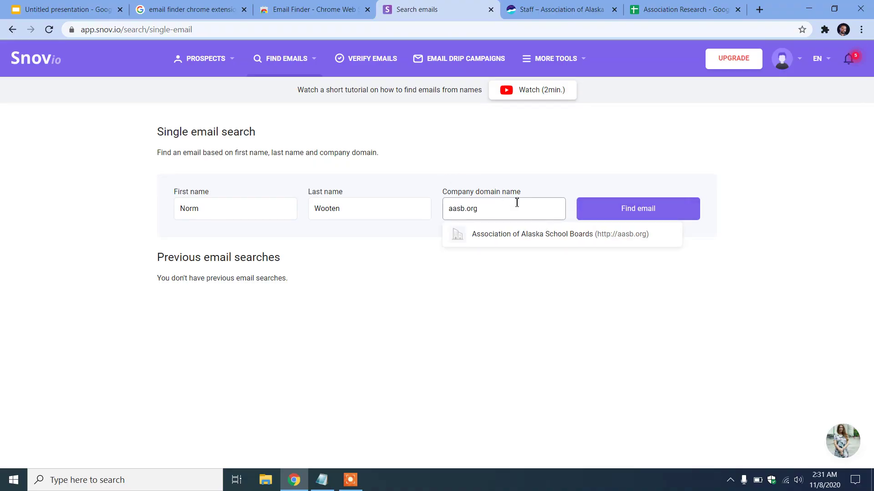
click(650, 209)
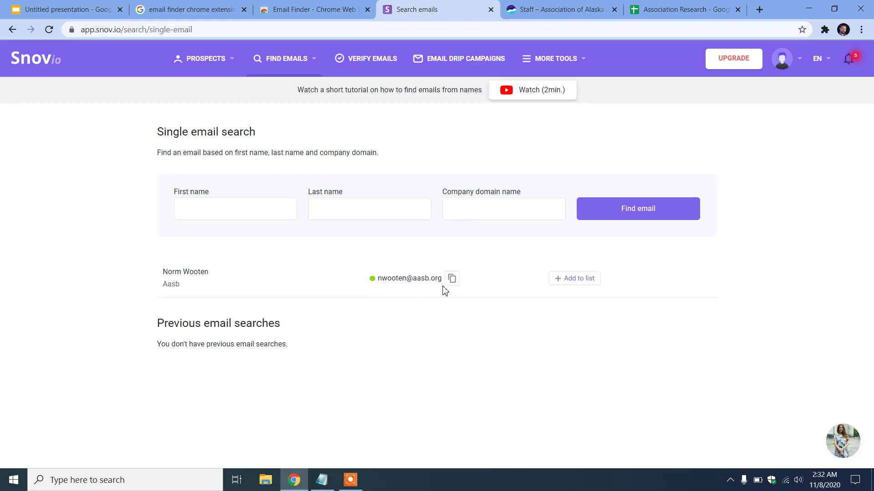
click(452, 279)
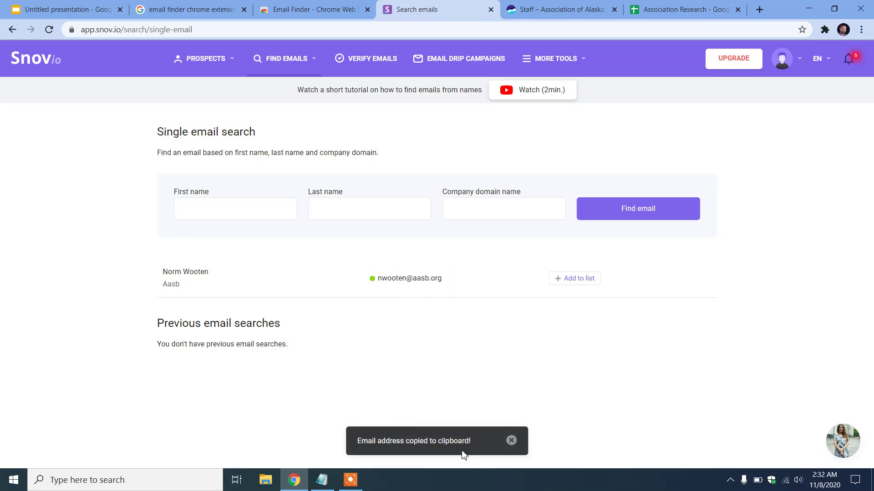
click(662, 12)
click(580, 254)
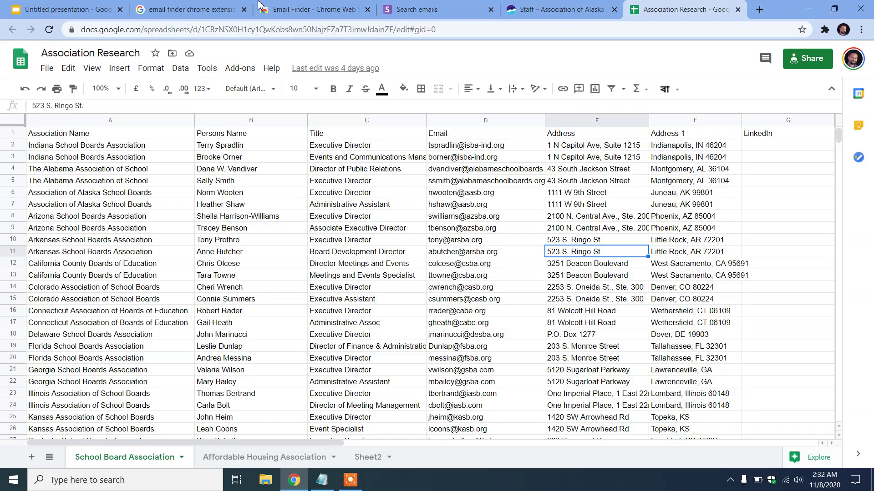
Close the Snov.io email search and extension store tabs
click(460, 8)
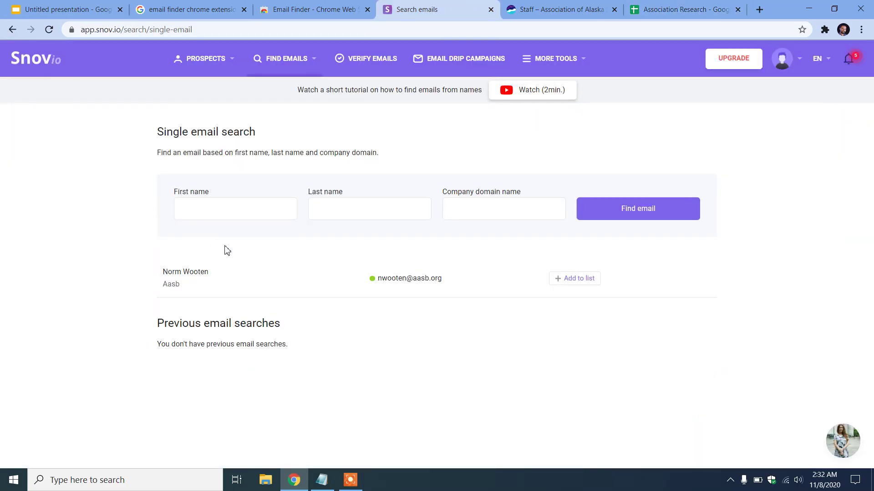
click(491, 9)
click(367, 9)
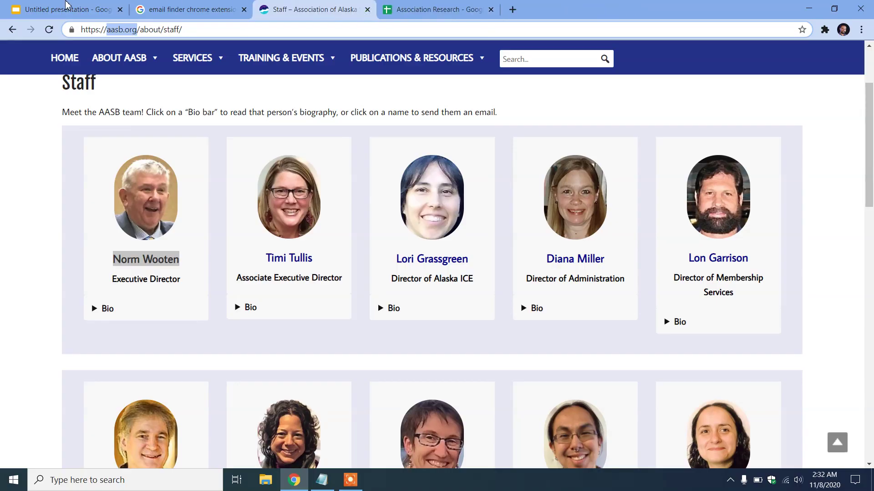
Copy the Email Finder and Clearout.io lines from the Slides tool list and return to the search results
click(66, 6)
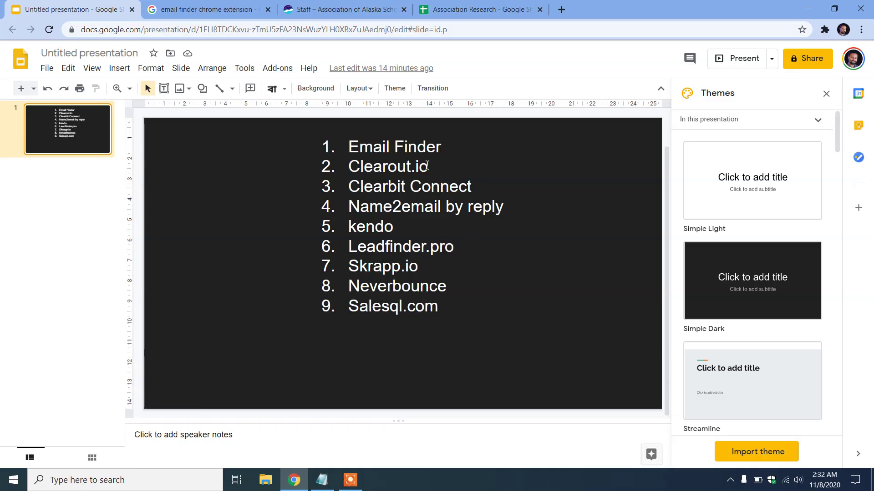
drag(430, 165, 353, 155)
click(396, 209)
mouse_move(429, 208)
mouse_down()
mouse_move(357, 191)
mouse_move(350, 209)
mouse_move(410, 227)
mouse_move(429, 208)
mouse_up()
key(ctrl+Tab)
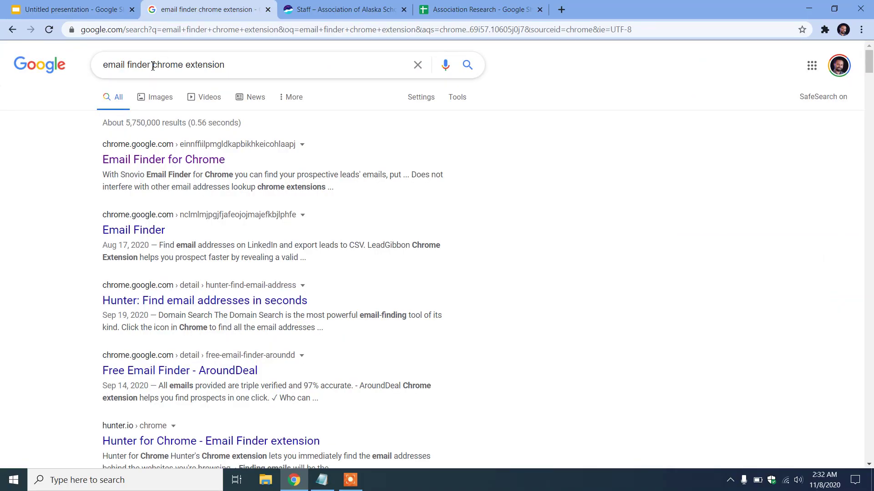
Search Google for "Clearout.io chrome extension"
drag(152, 66, 82, 52)
key(ctrl+v)
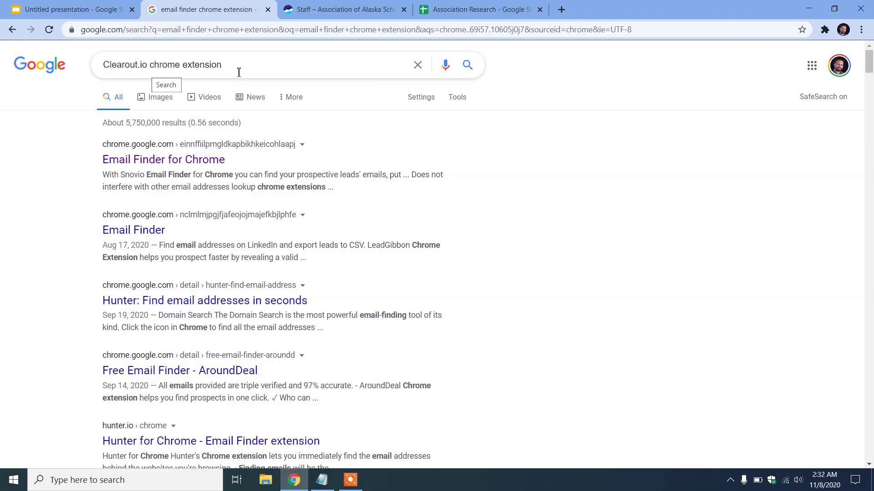
key(Return)
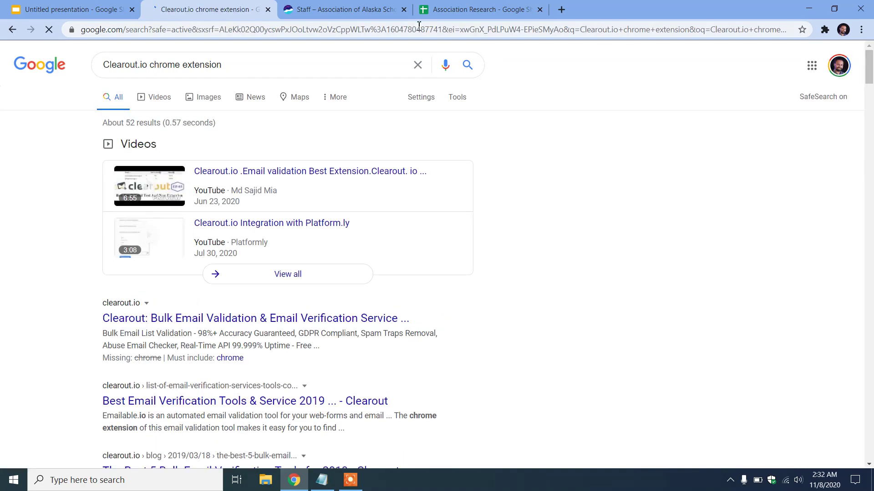
Close the AASB staff tab and open the Clearout result in a new tab
click(404, 10)
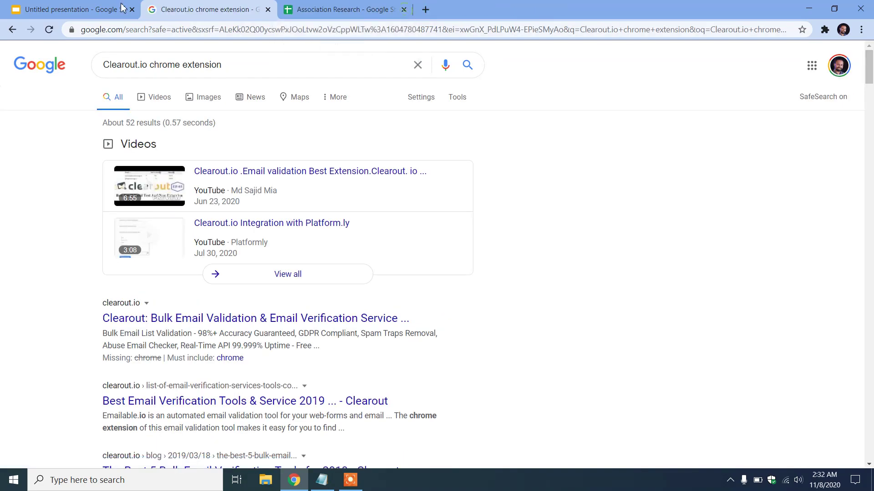
scroll(304, 218, down, 3)
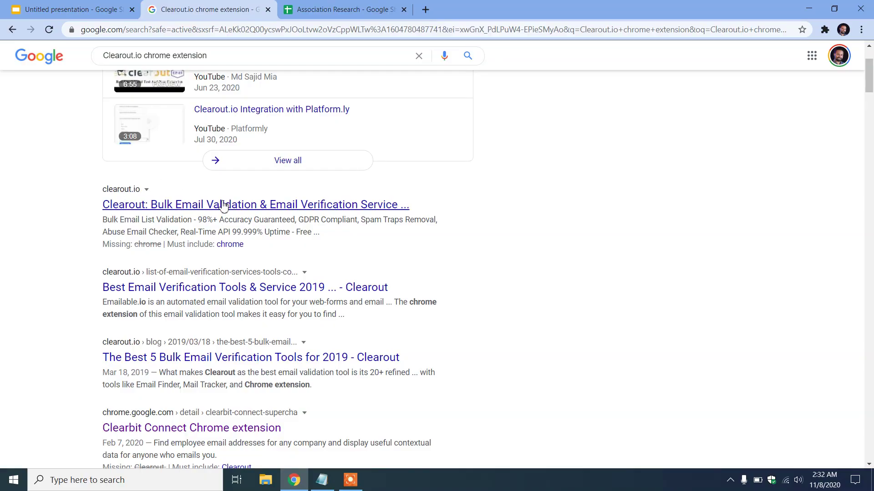
right_click(201, 208)
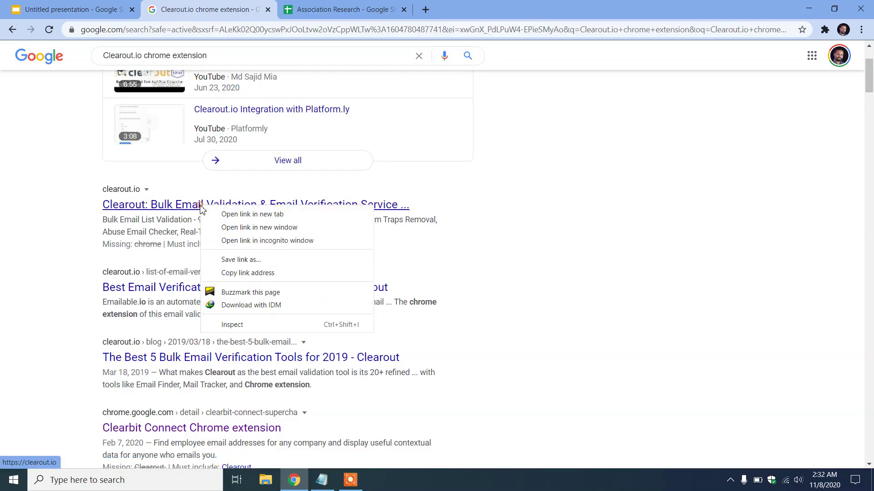
click(250, 216)
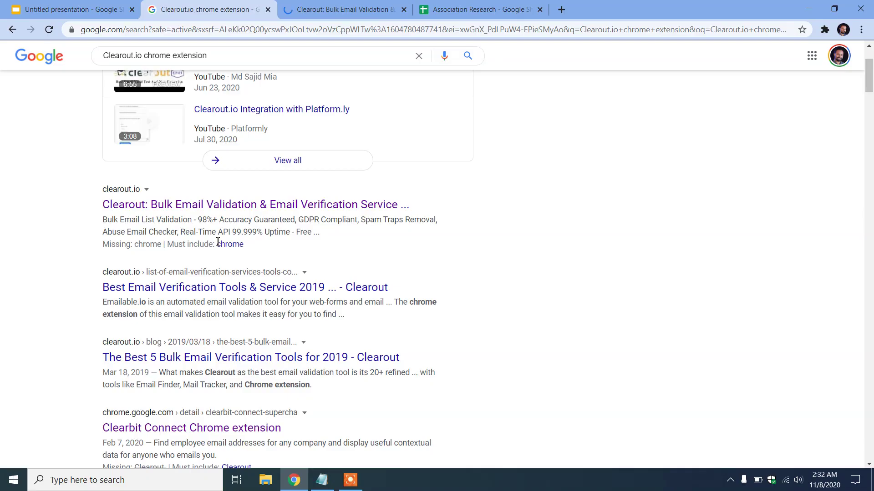
key(ctrl+Tab)
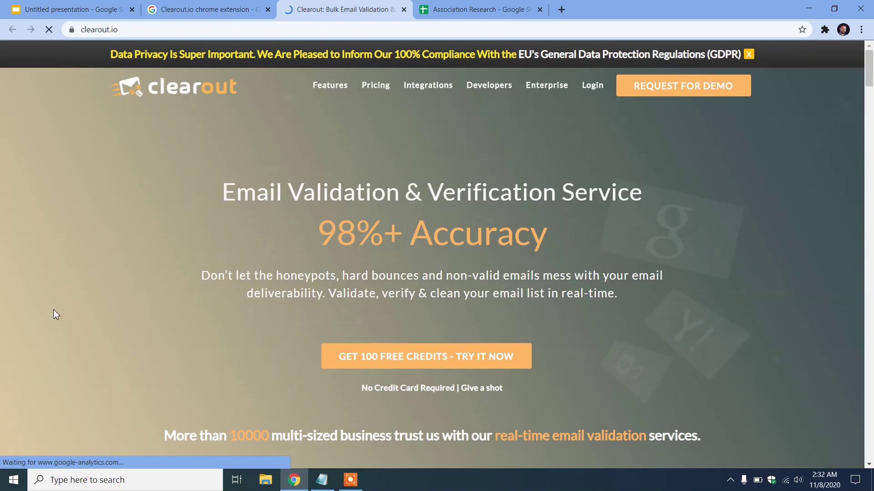
Scroll through the clearout.io homepage, then open a new browser tab
scroll(317, 285, down, 2)
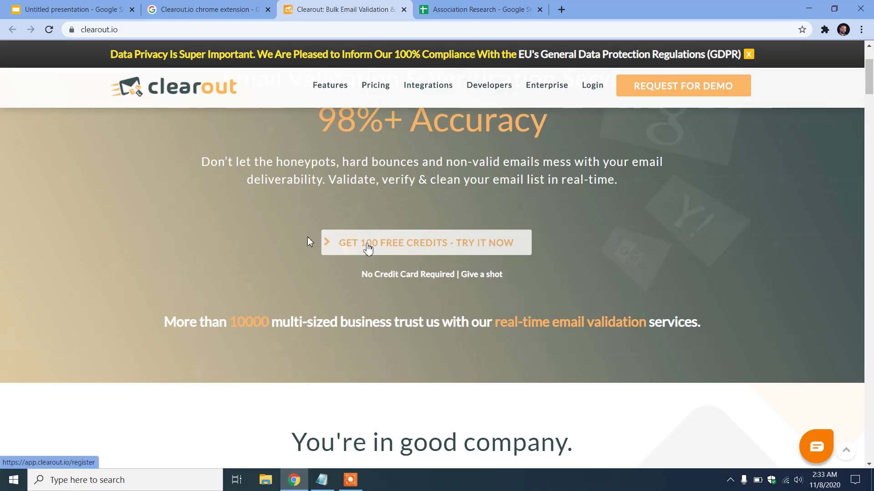
scroll(359, 285, up, 2)
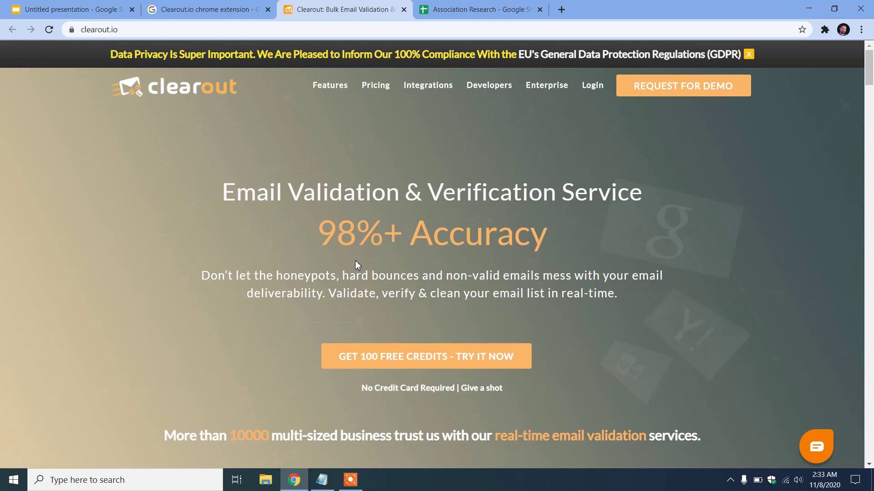
click(562, 9)
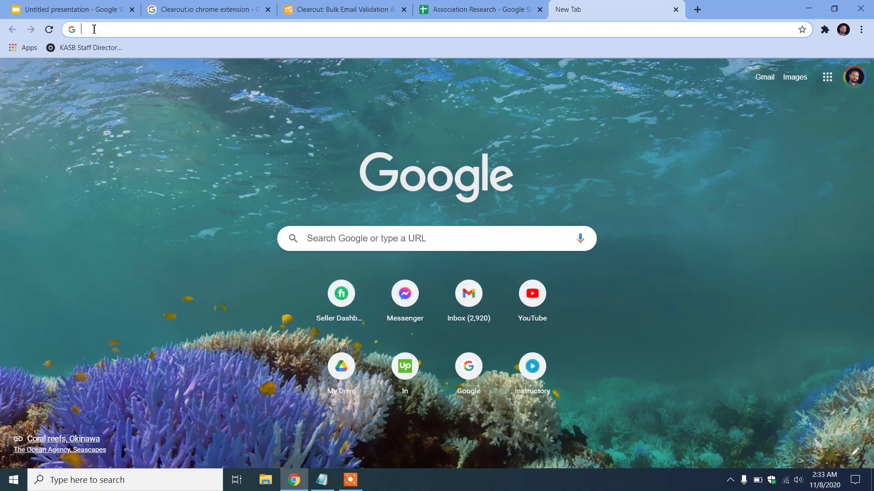
Search for temp mail, copy a disposable address from temp-mail.org, and return to the Clearout tab
text(tem)
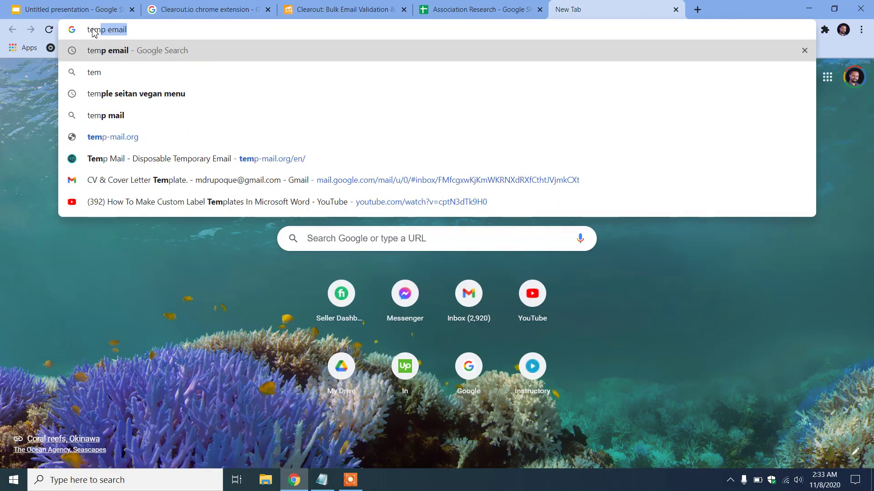
click(141, 33)
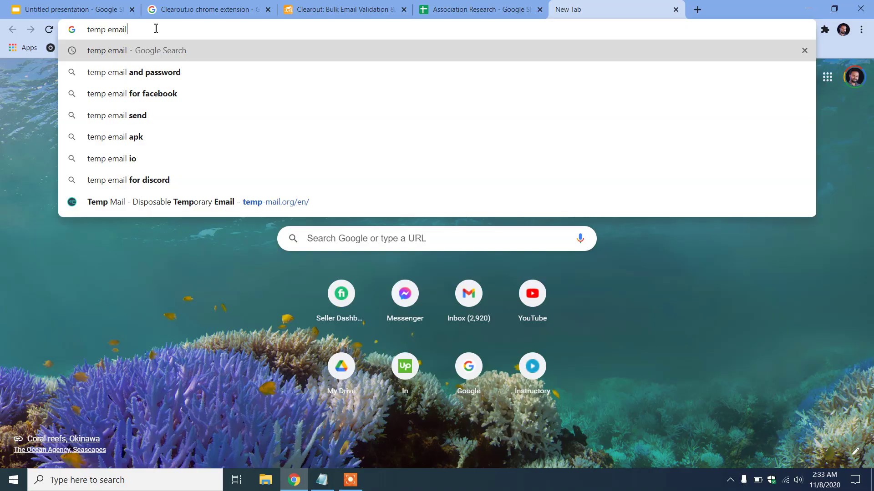
key(Return)
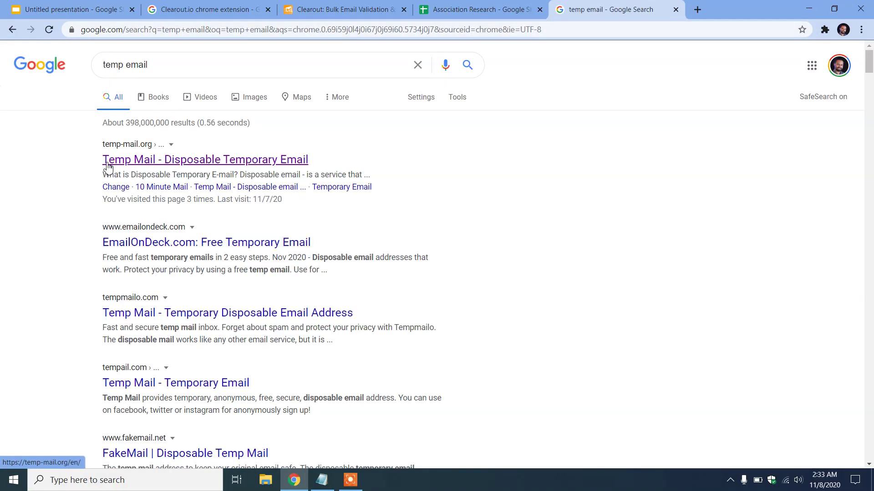
click(146, 149)
click(166, 162)
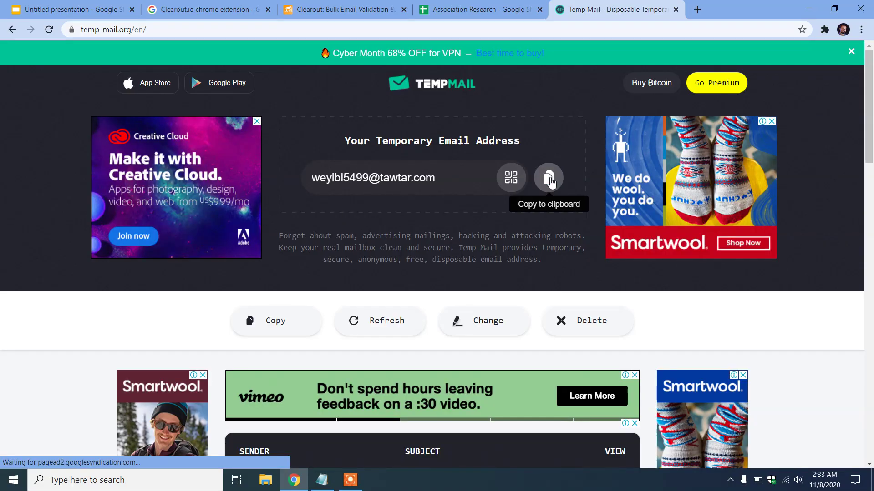
click(549, 178)
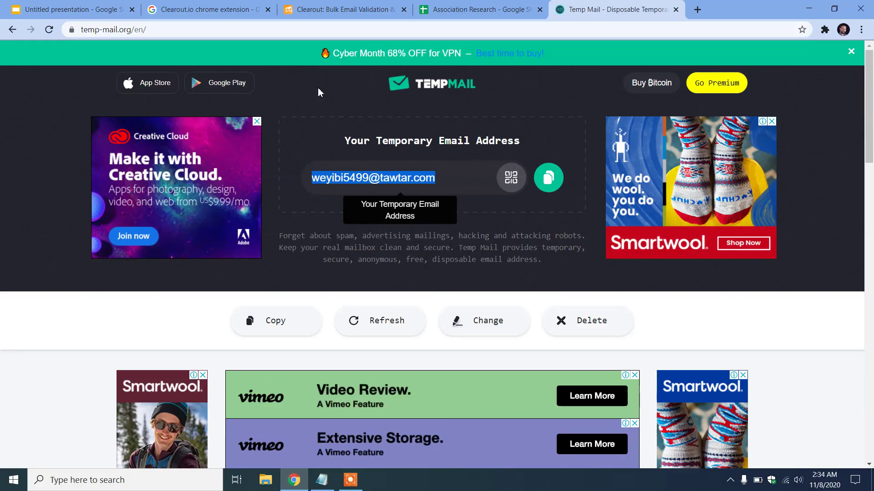
key(ctrl+3)
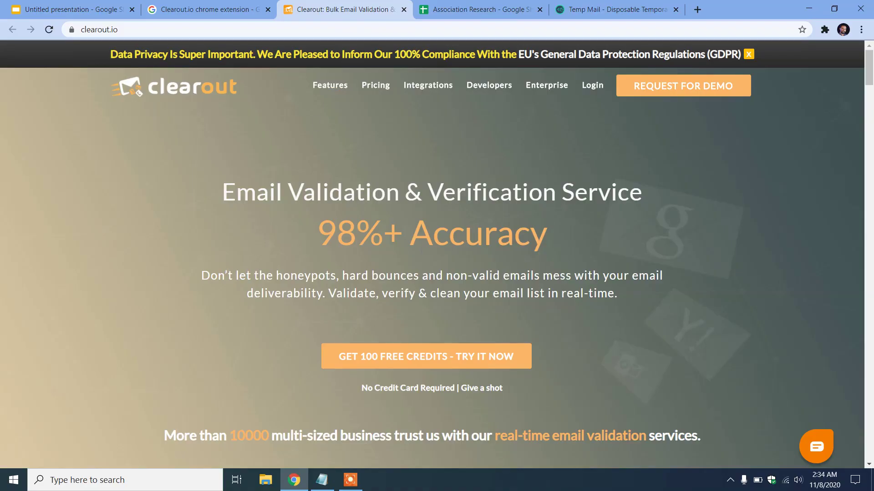
Start Clearout's 100 free credits sign-up and enter a name and the pasted temporary email
scroll(400, 195, down, 3)
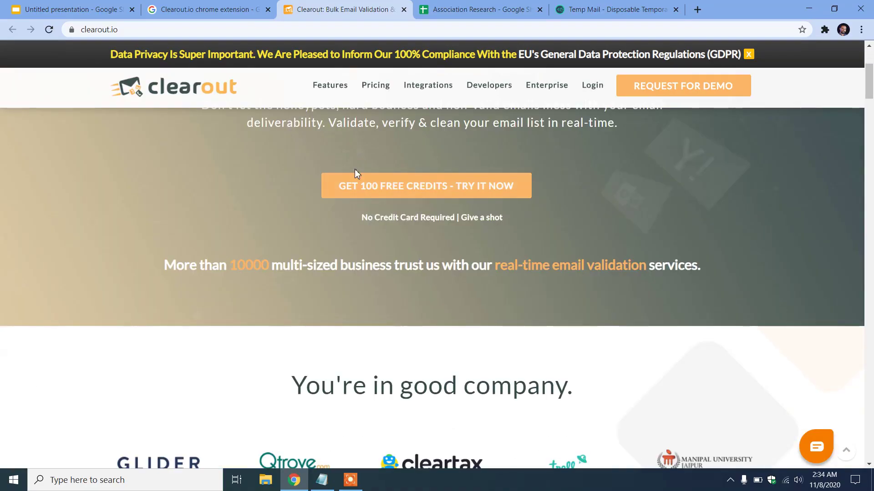
click(400, 195)
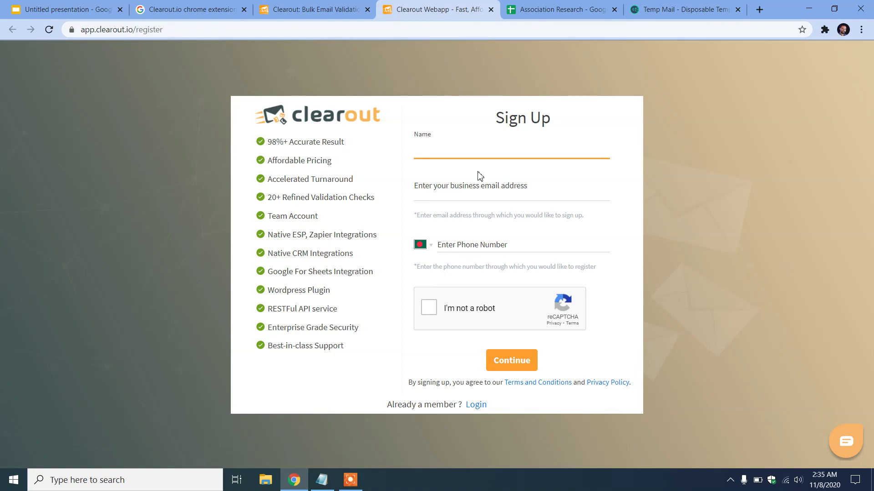
text(upoque)
key(Tab)
key(ctrl+v)
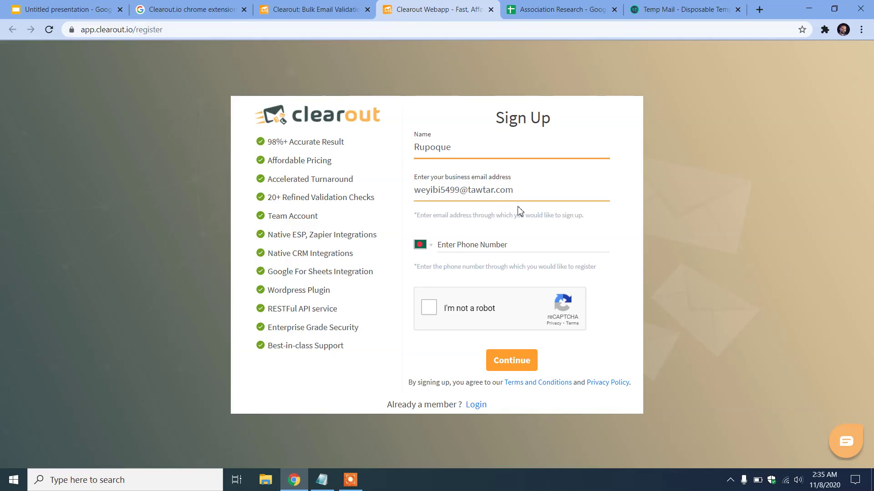
Add a phone number, pass the not-a-robot check and submit the form; sign-up is denied
click(467, 245)
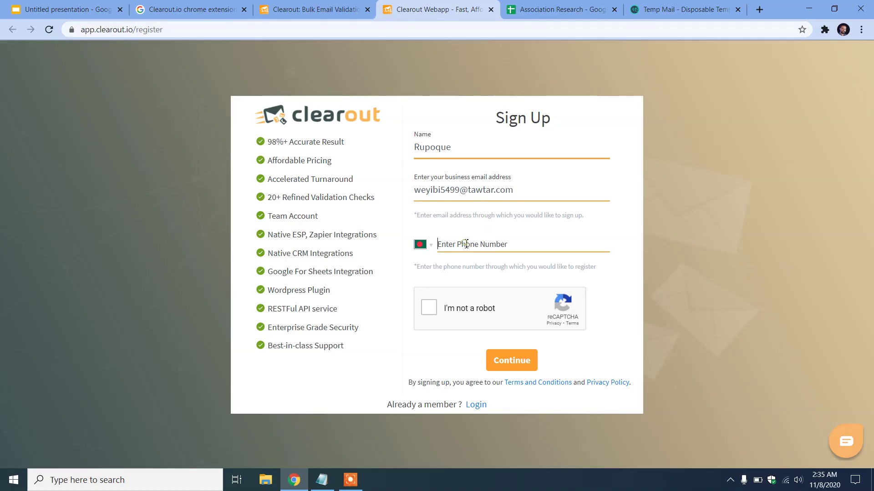
click(469, 313)
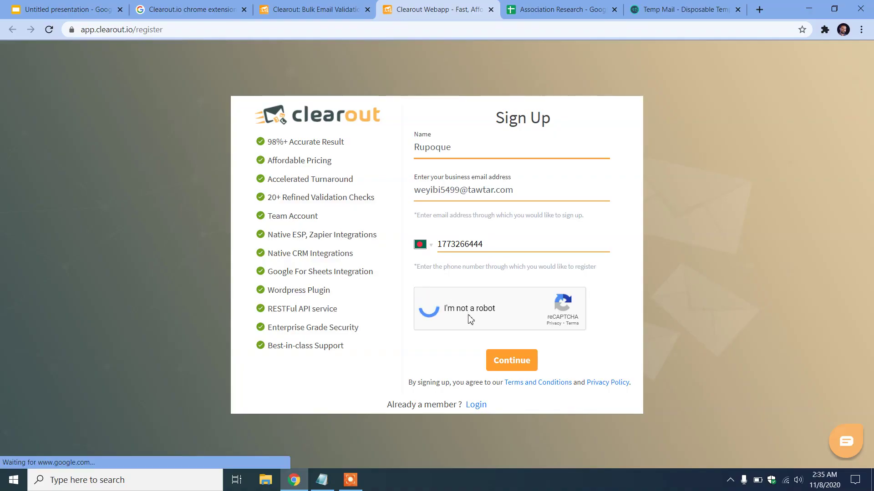
click(521, 361)
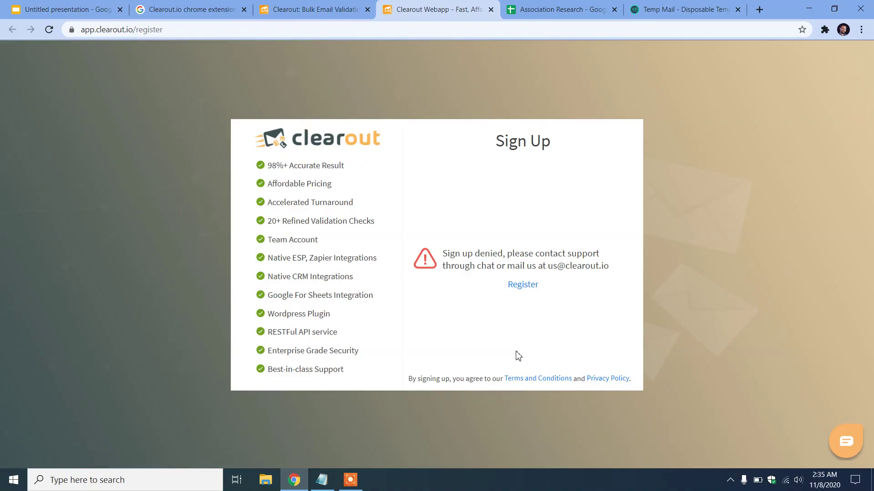
Reopen the Clearout sign-up form and replace the temporary email with the saved Gmail address
click(523, 285)
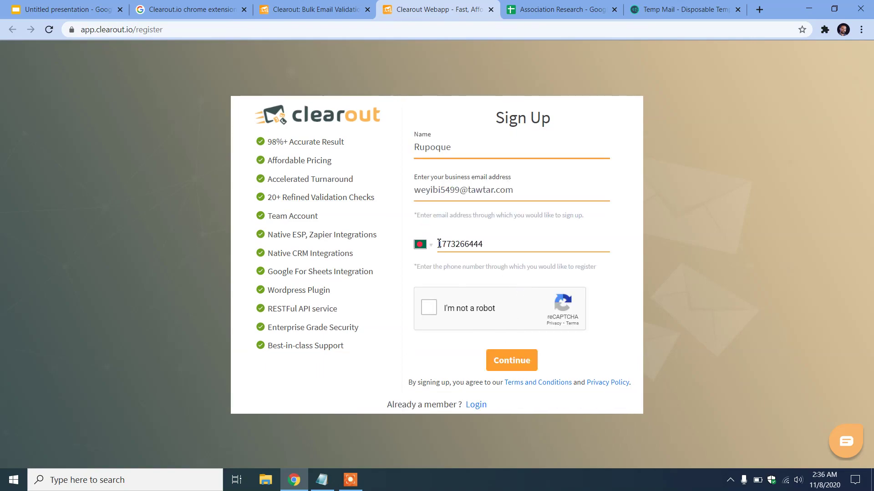
drag(516, 191, 351, 176)
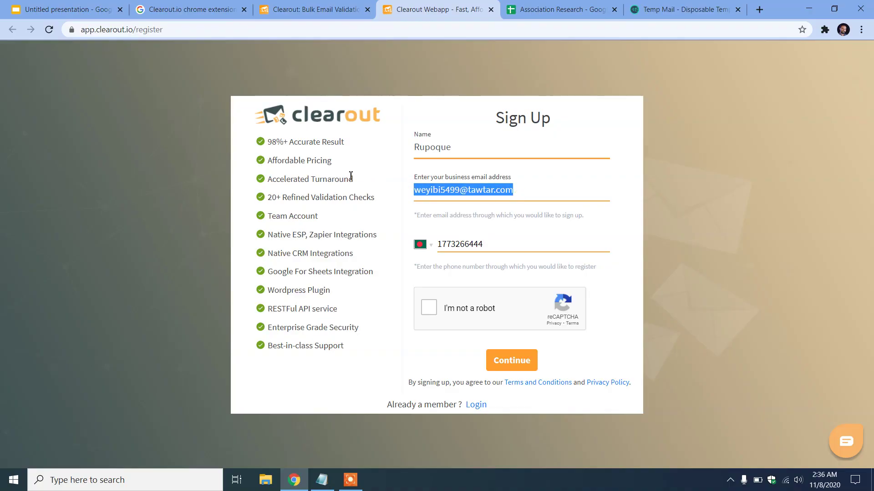
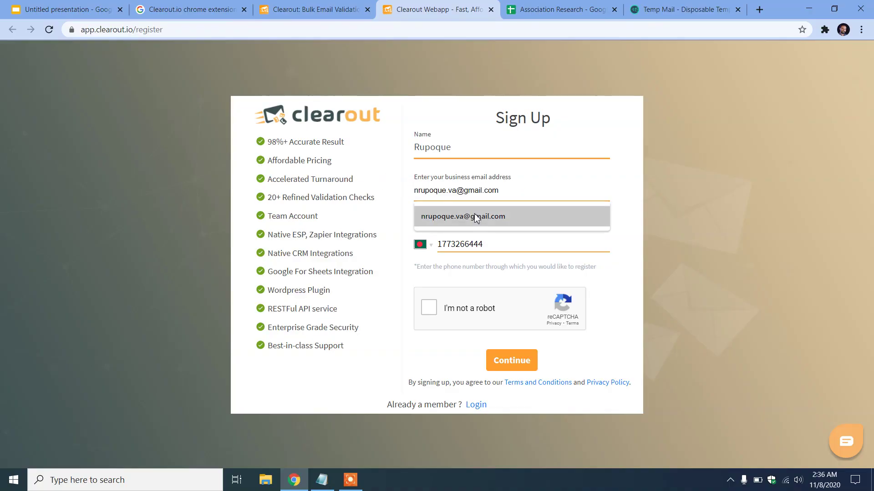
click(477, 217)
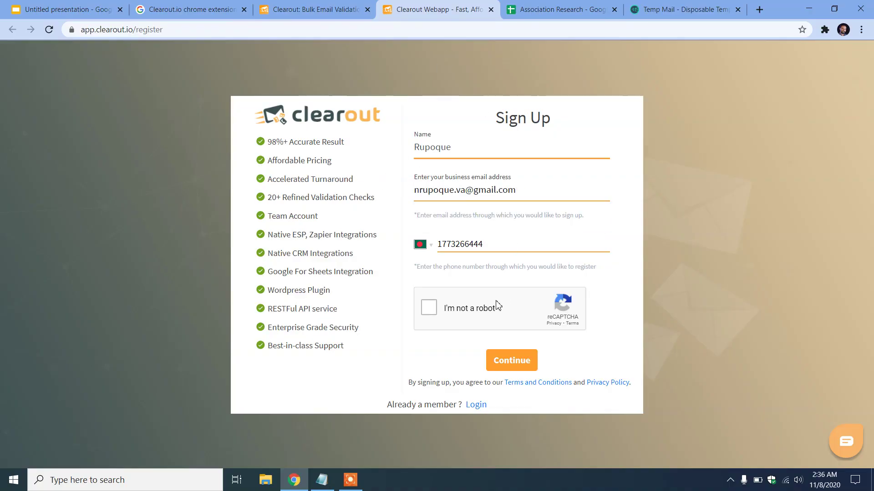
Set the phone to Bangladesh's code with a leading 0, resubmit, then close the denied tab
click(431, 245)
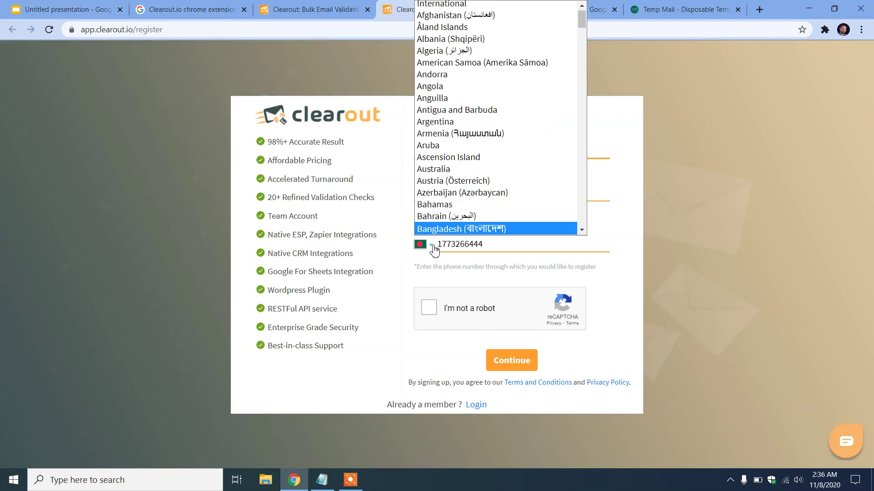
click(434, 248)
text(0)
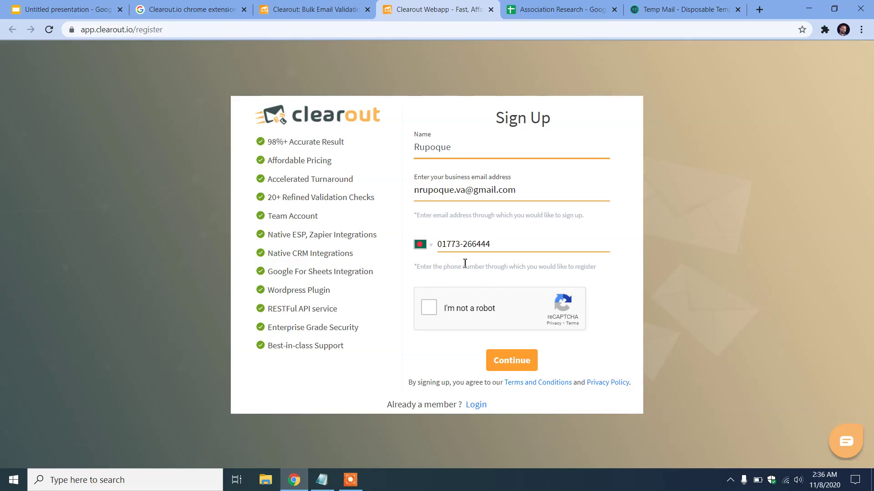
click(429, 308)
click(511, 361)
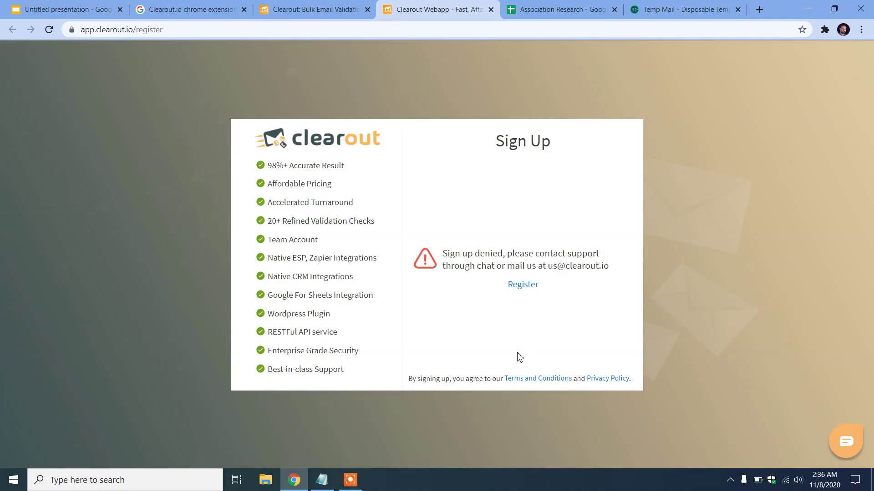
click(491, 9)
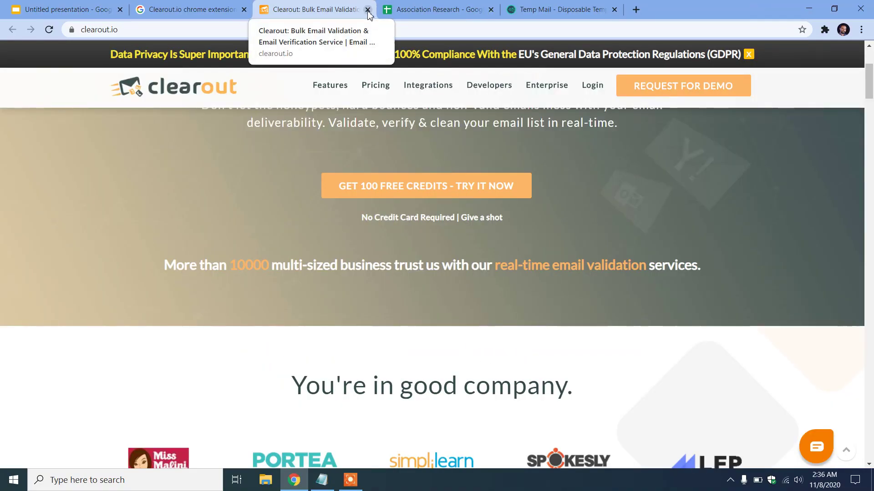
Close the Clearout homepage tab and copy 'Clearbit Connect' from the tools presentation
click(367, 9)
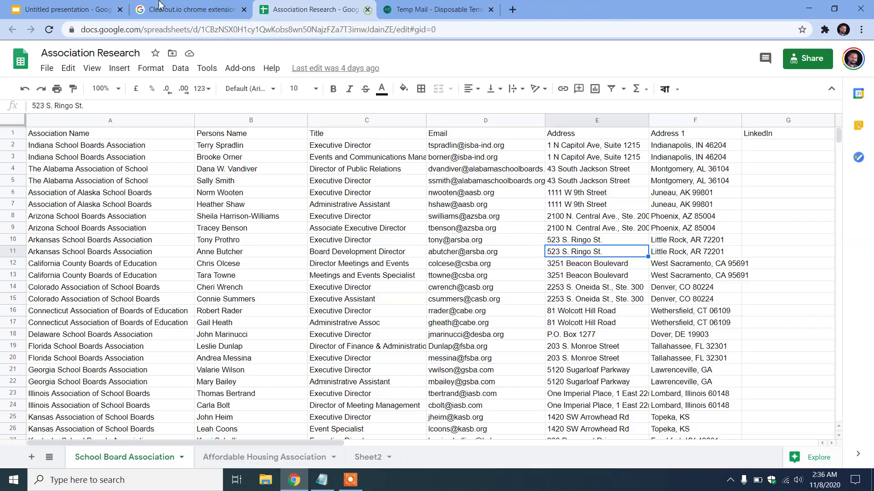
click(202, 6)
click(74, 6)
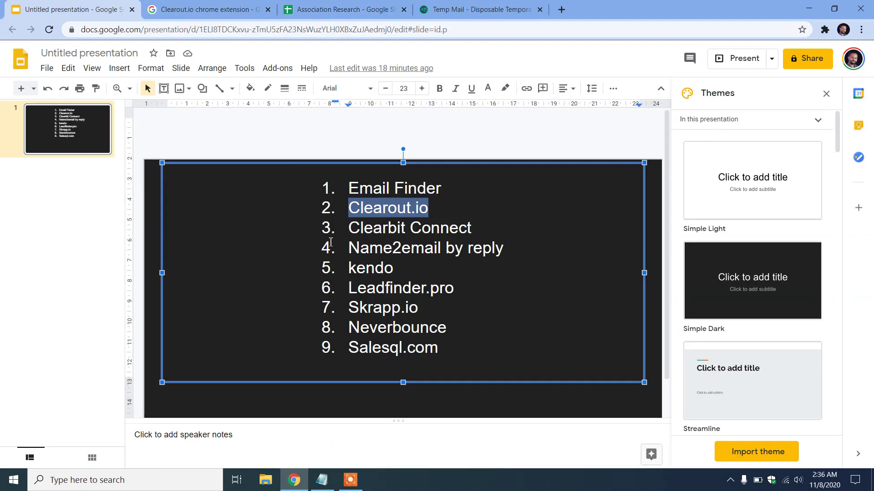
click(452, 230)
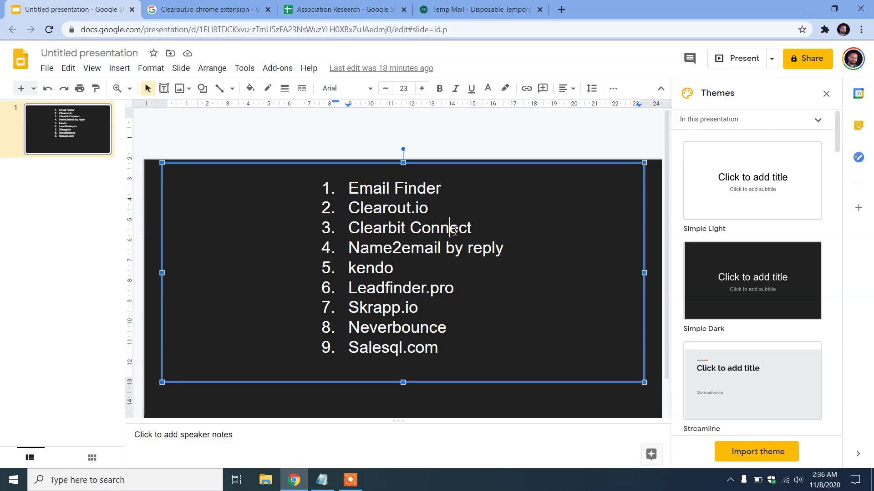
drag(478, 232, 354, 226)
key(ctrl+c)
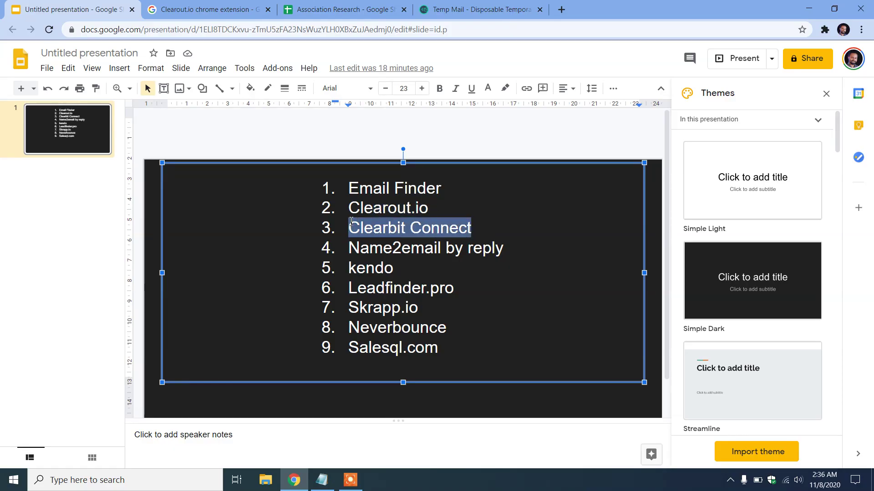
Search Google for the Clearbit Connect Chrome extension and open its Web Store page
click(208, 3)
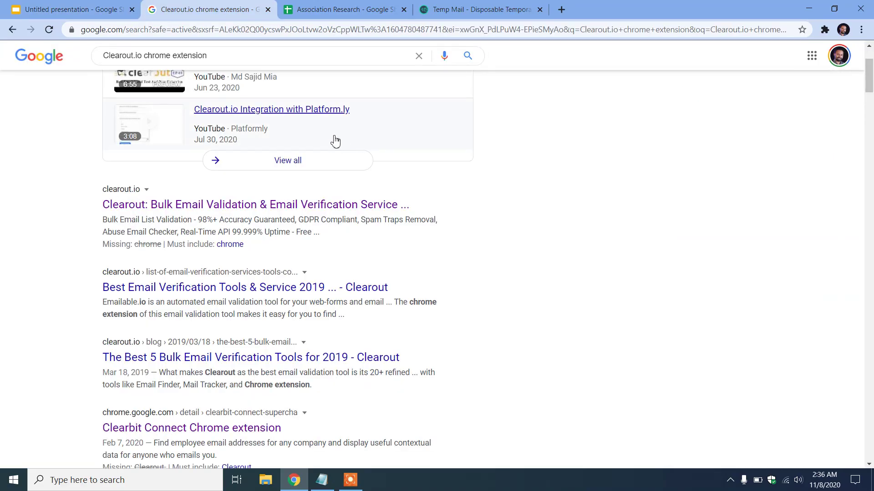
double_click(142, 53)
key(ctrl+v)
key(Return)
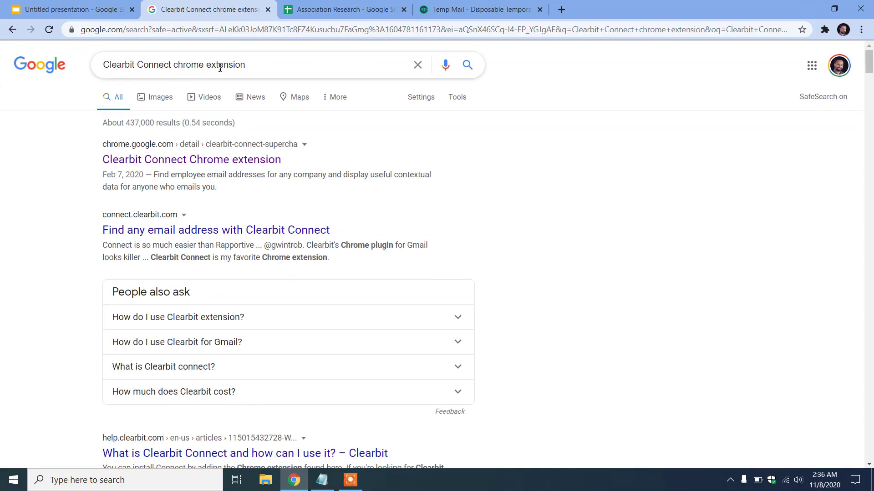
click(158, 165)
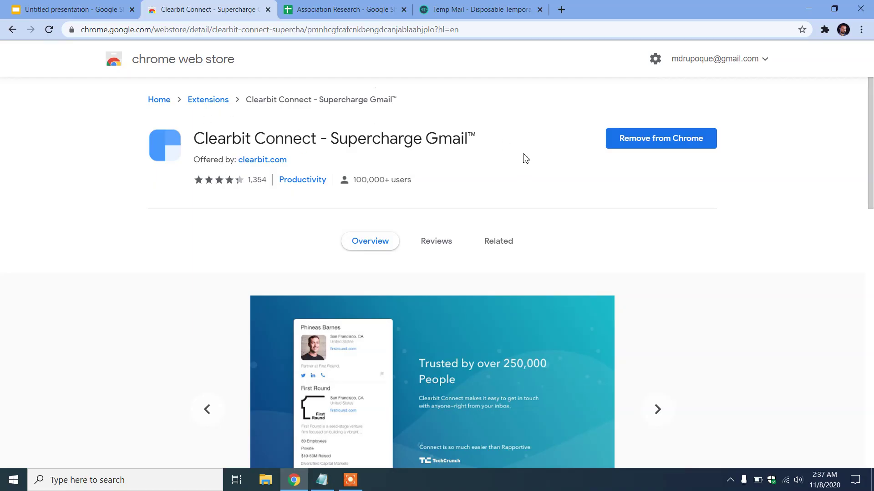
Check the installed extensions list for Clearbit Connect, then open a fresh new tab
click(825, 30)
scroll(716, 195, down, 1)
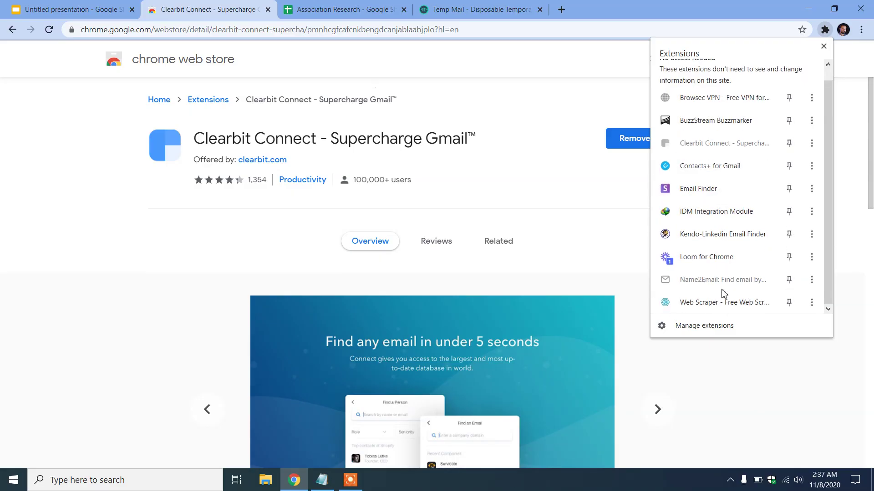
scroll(731, 302, up, 1)
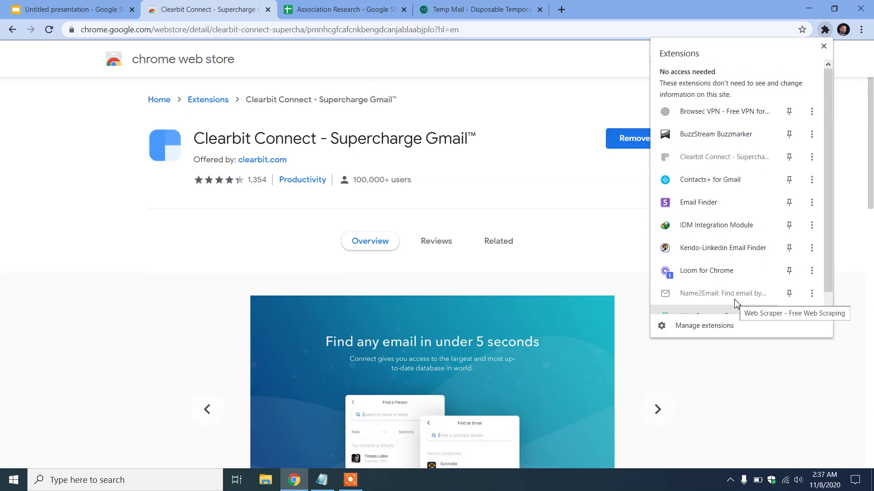
scroll(732, 298, down, 1)
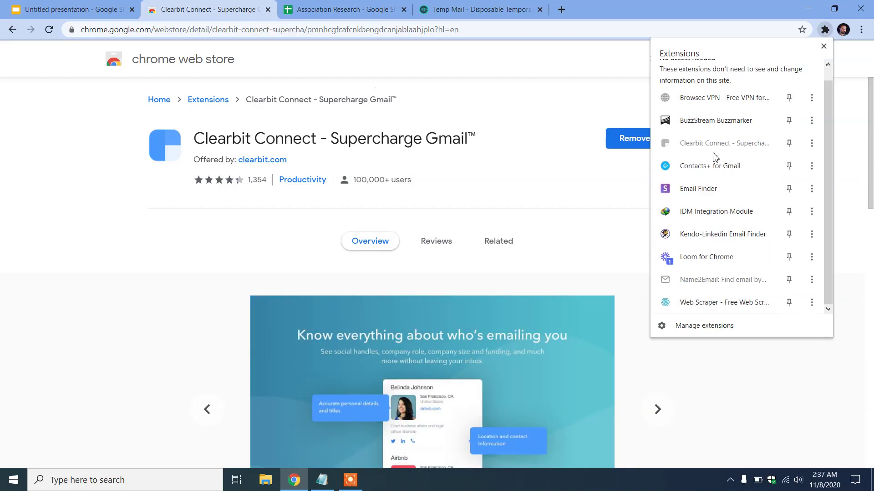
scroll(716, 139, up, 1)
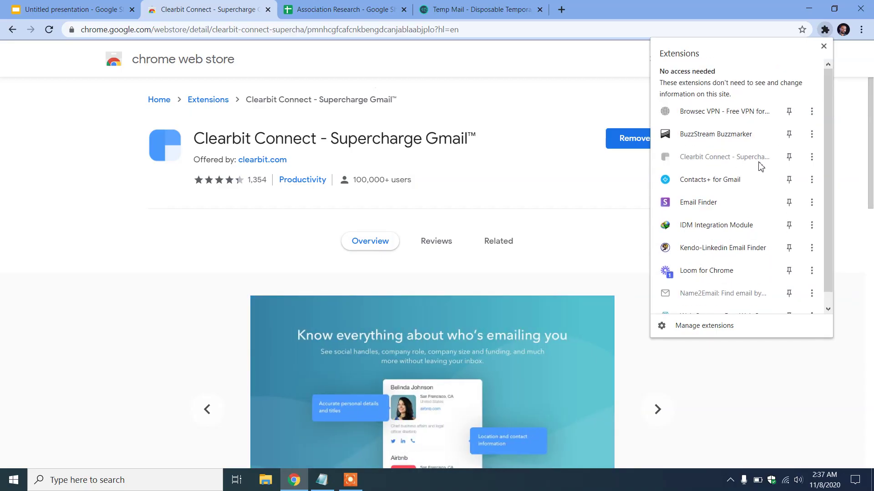
click(542, 134)
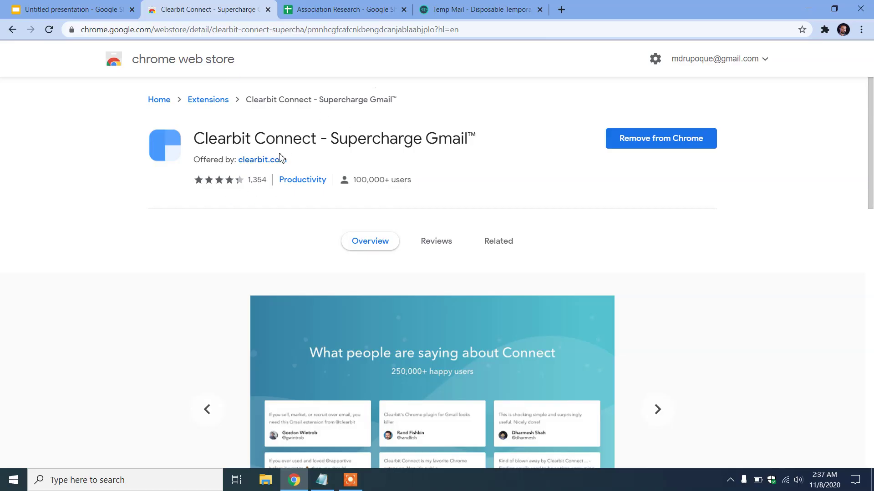
click(561, 10)
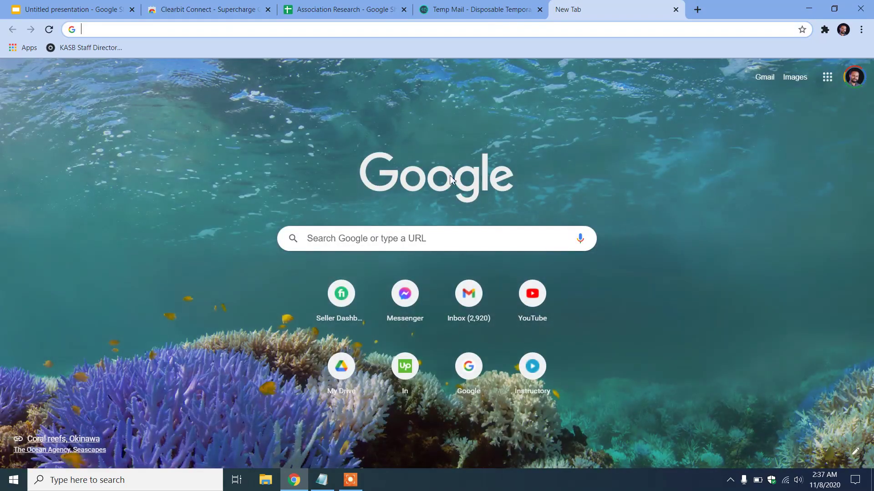
Open Gmail, compose a new message and bring up Clearbit's Find a company panel beside it
click(469, 293)
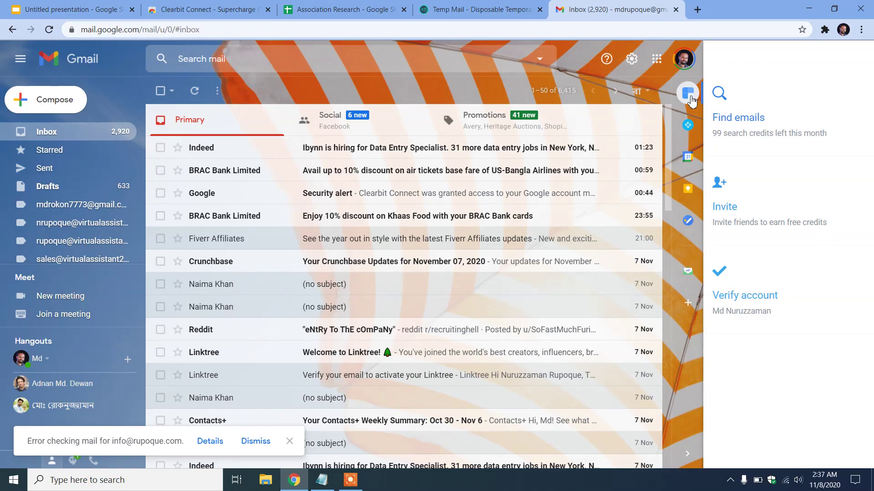
click(688, 94)
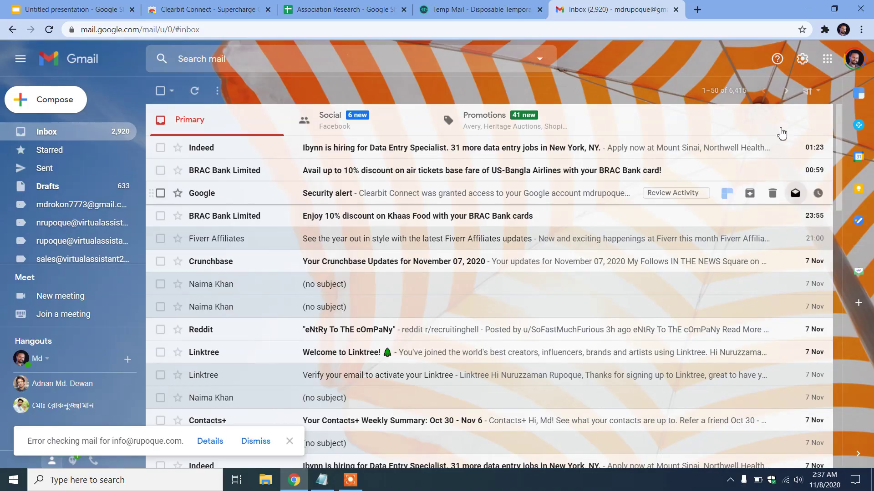
click(824, 30)
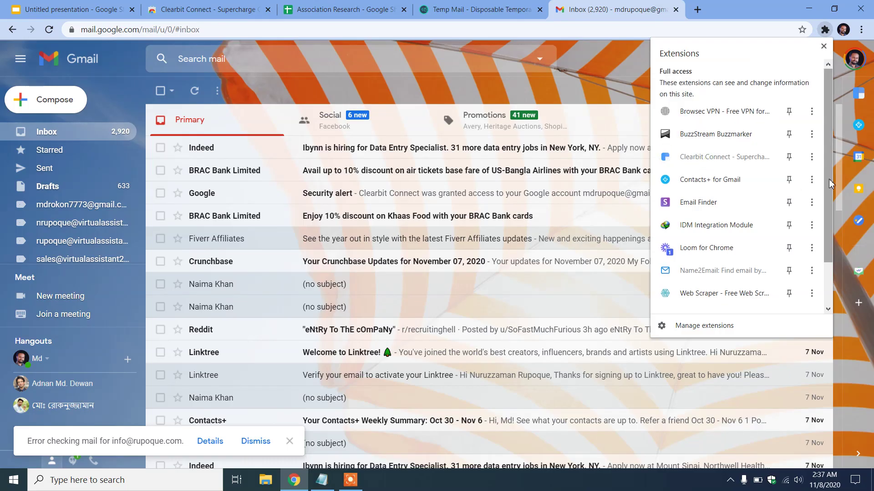
click(539, 83)
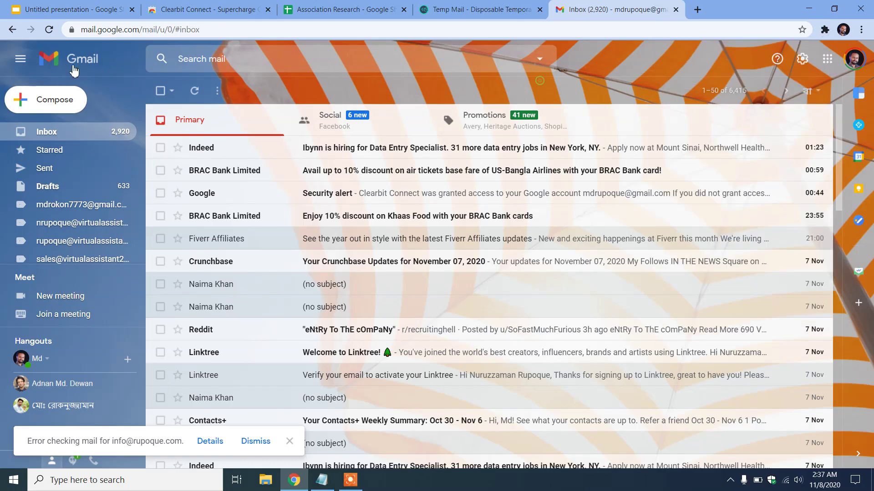
click(51, 105)
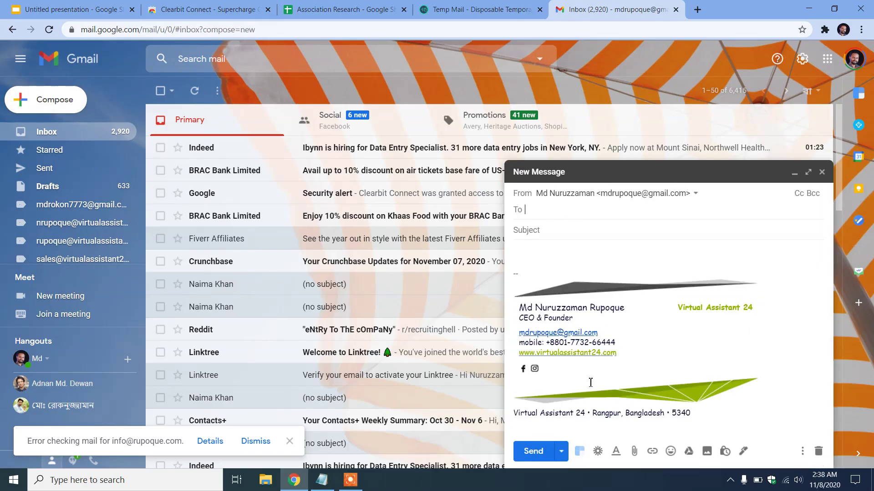
click(579, 452)
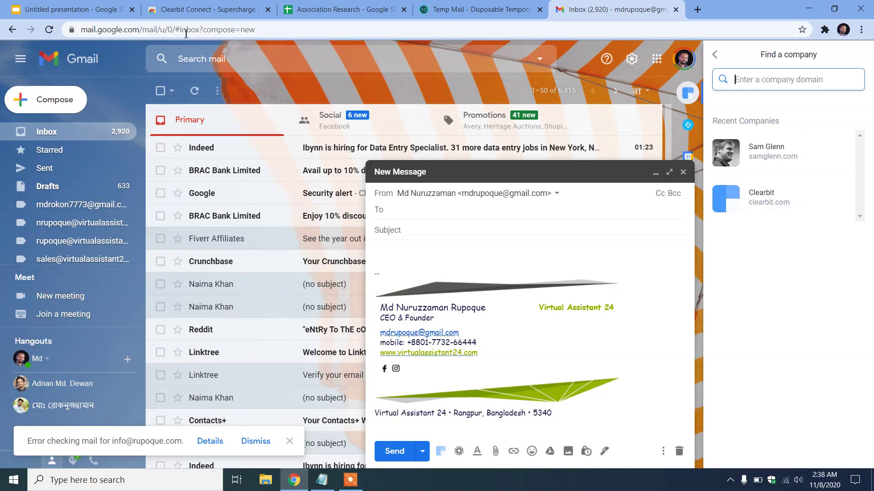
Copy lsba.com from cell D28 and look it up in Clearbit's company search
click(286, 7)
scroll(516, 254, down, 5)
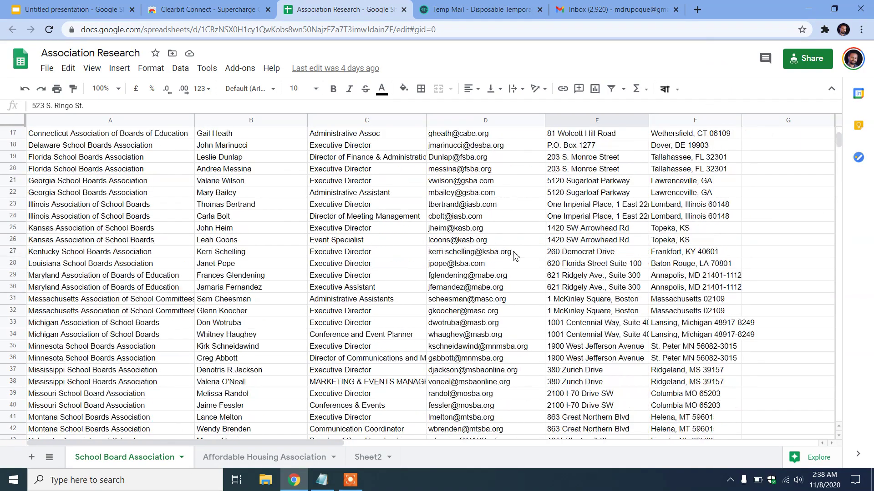
click(493, 264)
double_click(493, 264)
drag(455, 264, 493, 279)
key(ctrl+c)
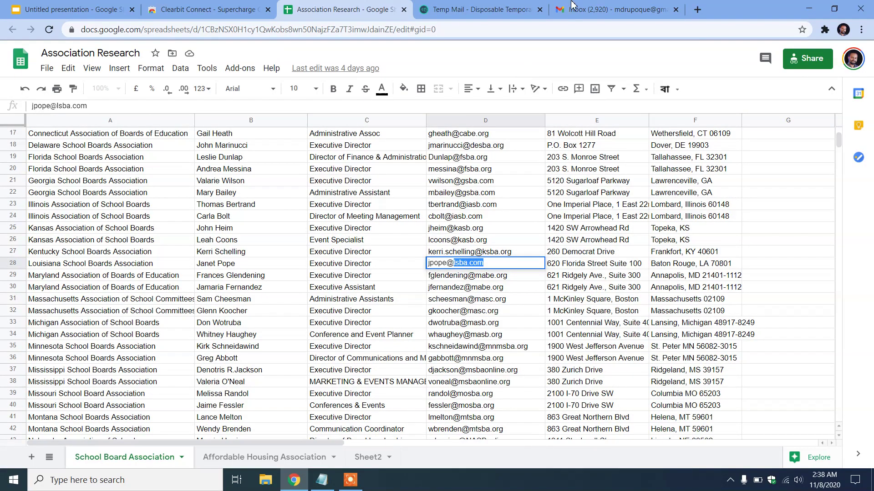
click(614, 9)
key(ctrl+v)
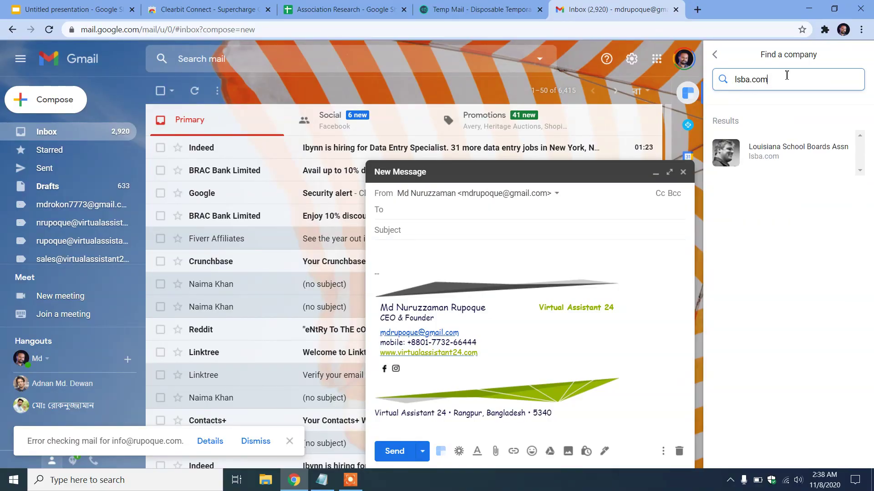
key(Return)
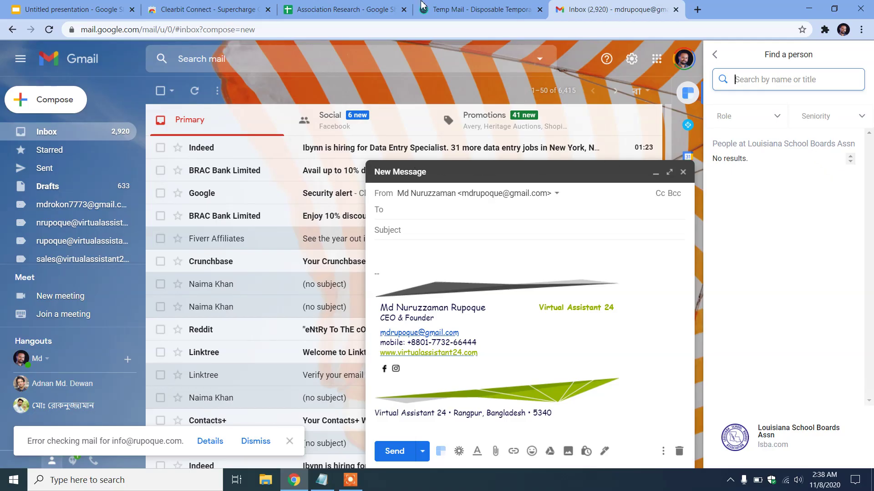
Copy the masb.org domain from cell D34 and paste it into Clearbit's person search
click(358, 5)
click(510, 337)
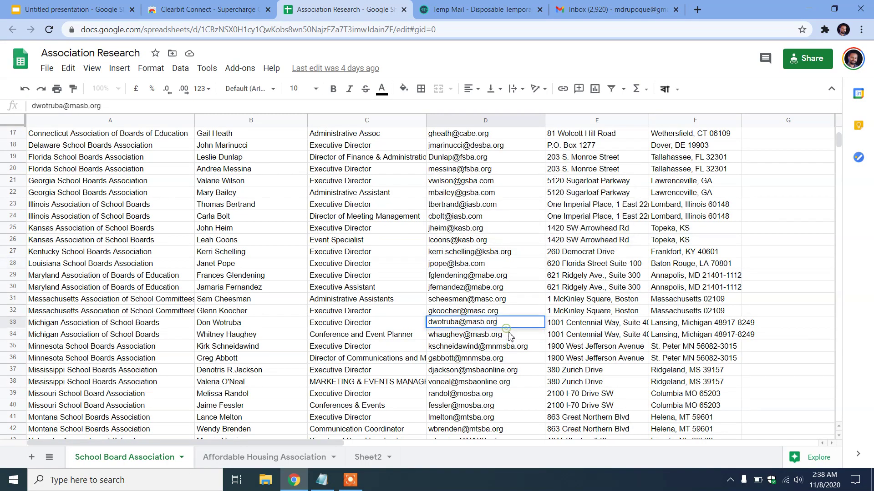
double_click(510, 336)
key(ctrl+a)
click(470, 335)
drag(470, 332, 514, 342)
key(ctrl+c)
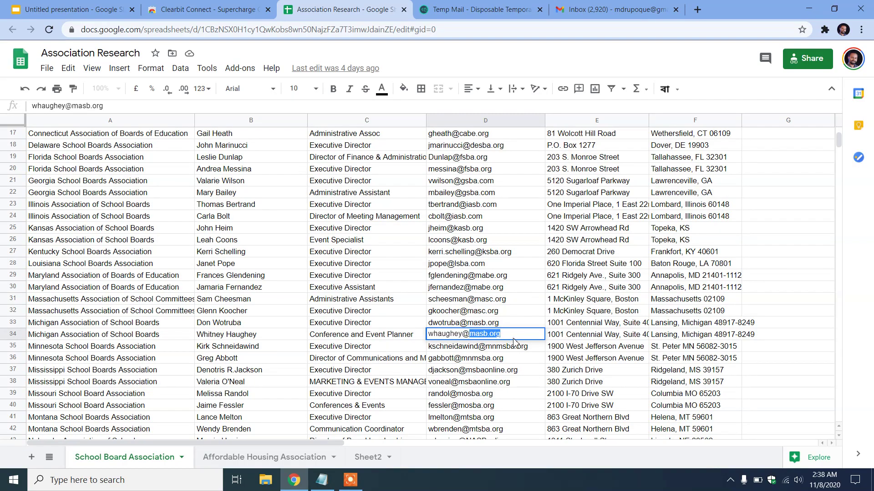
click(563, 6)
key(ctrl+v)
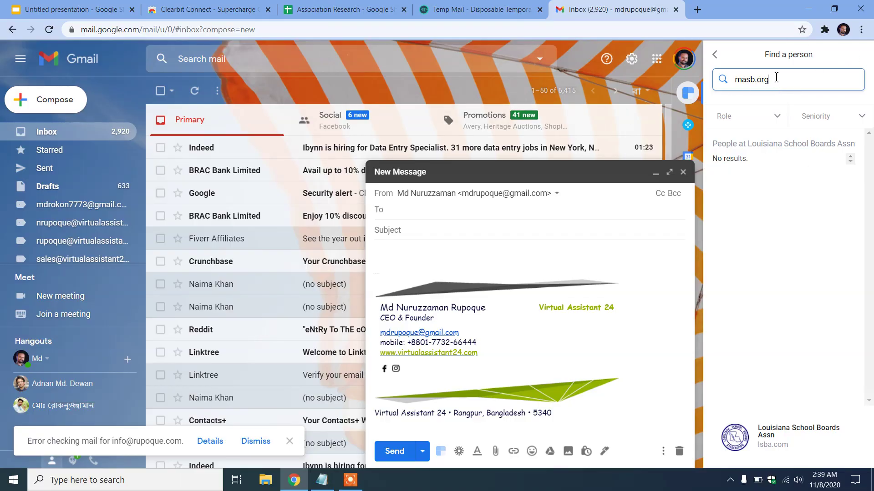
drag(777, 79, 707, 74)
key(ctrl+c)
key(BackSpace)
text(linkedin.com)
key(Home)
text(www.)
drag(809, 77, 711, 82)
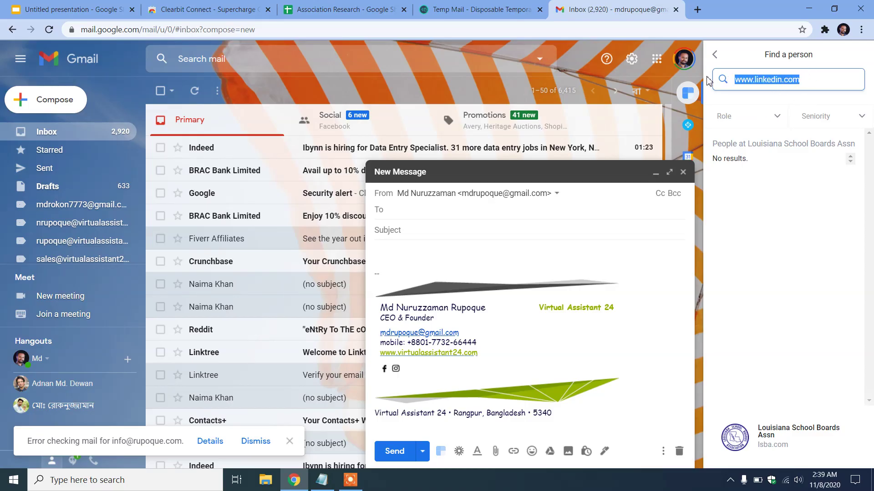
text(facebook.com)
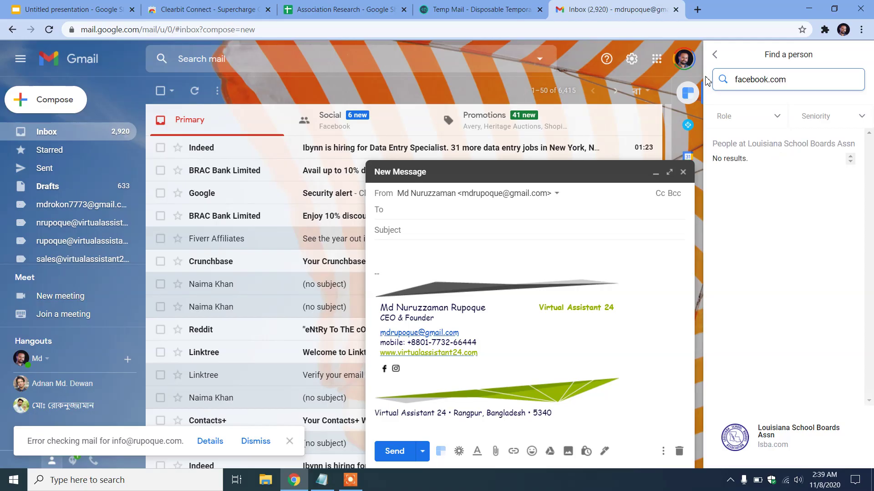
click(770, 438)
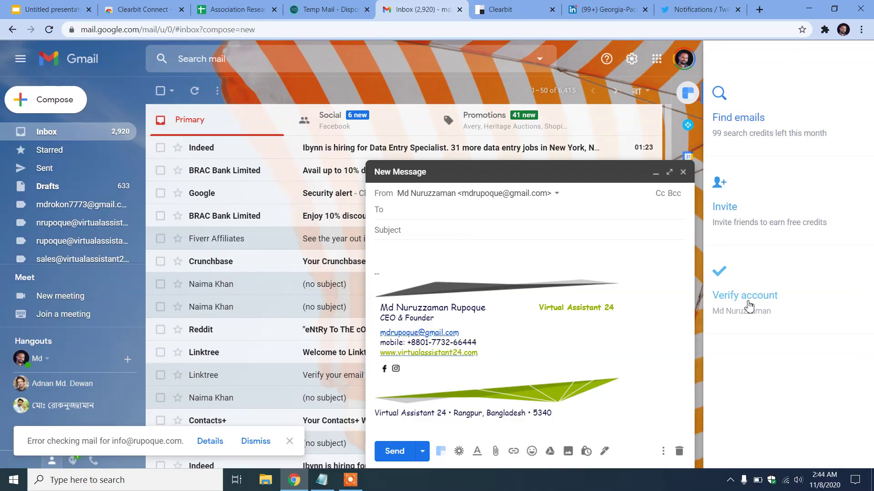
Verify the Clearbit account by linking Twitter, then return to the Association Research sheet
click(747, 298)
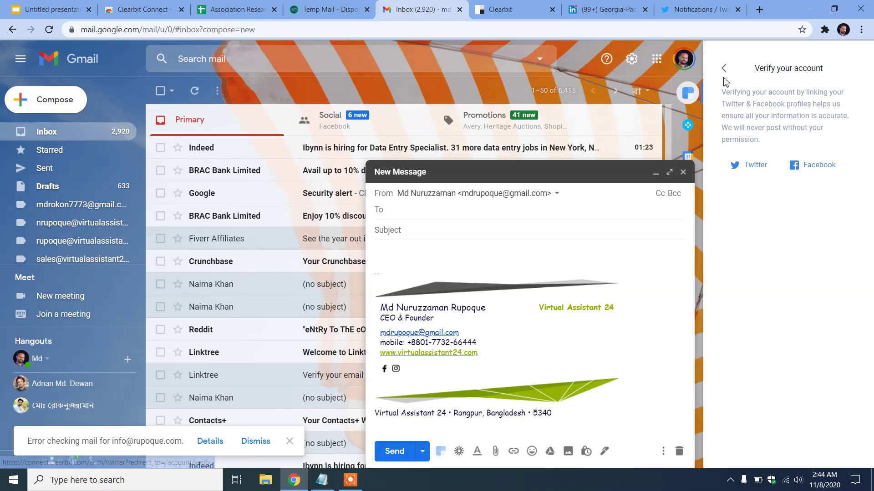
click(757, 166)
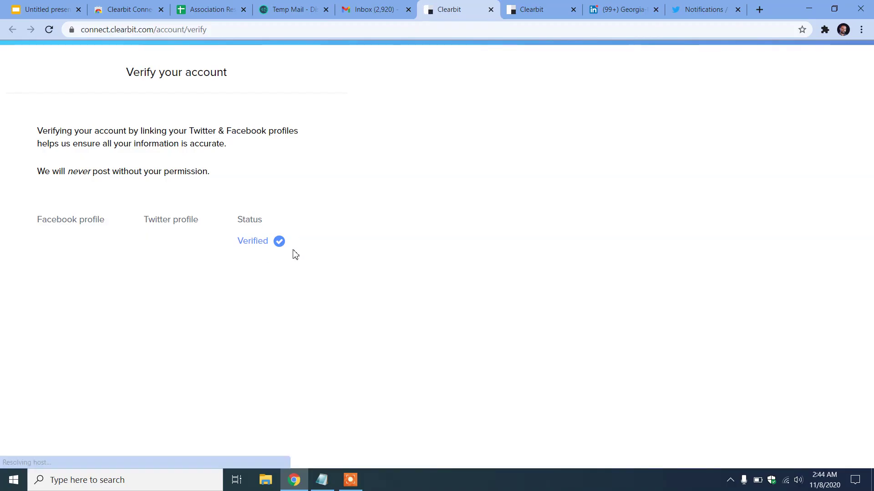
click(490, 9)
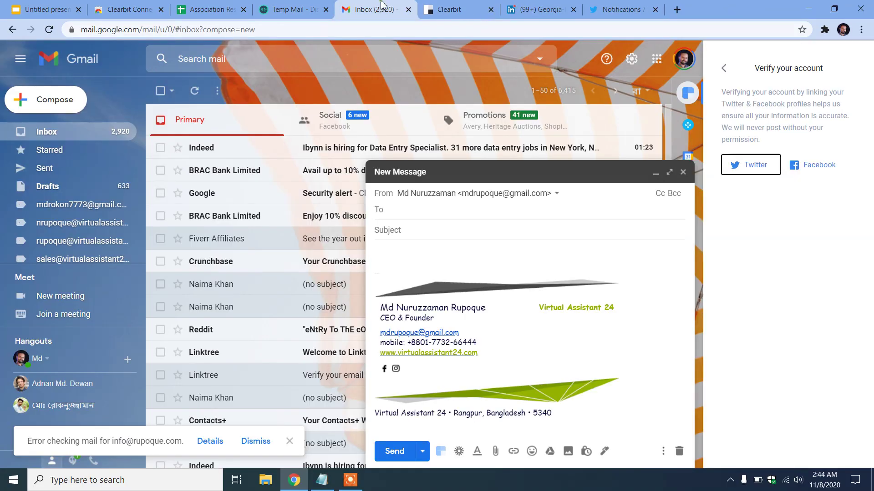
click(723, 68)
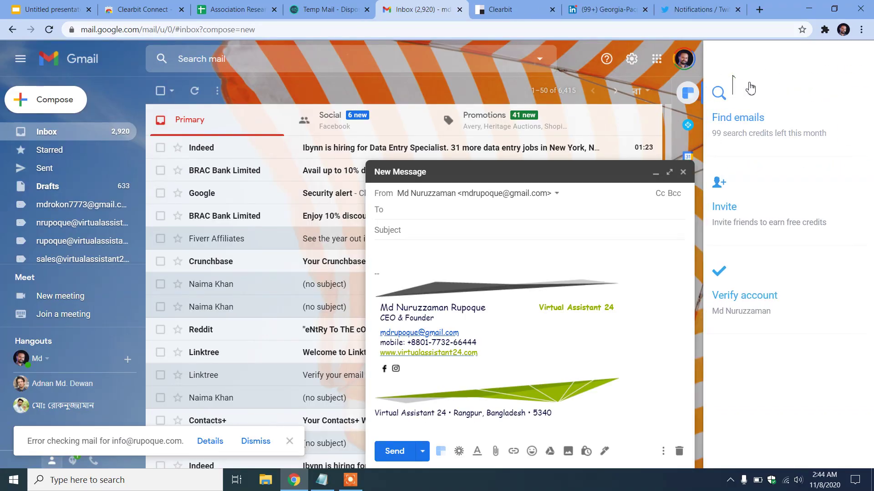
click(241, 12)
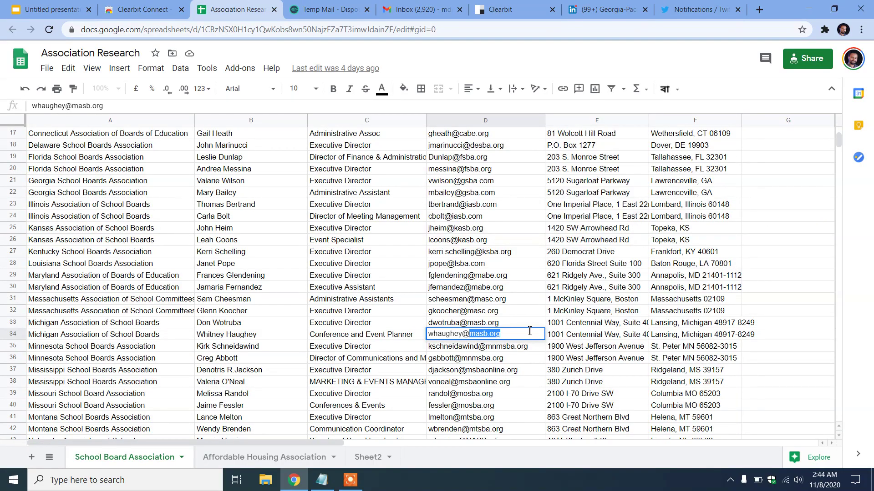
Look up masb.org in Clearbit's company search and open MASB's people list
click(316, 5)
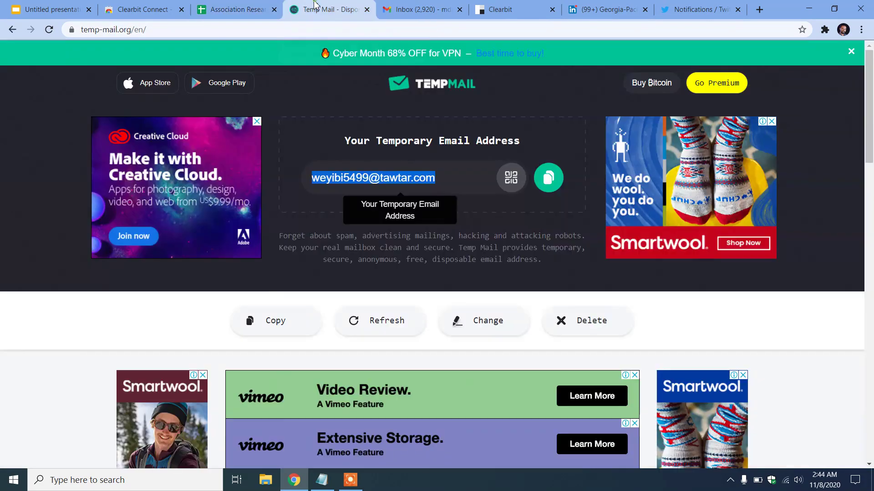
click(416, 6)
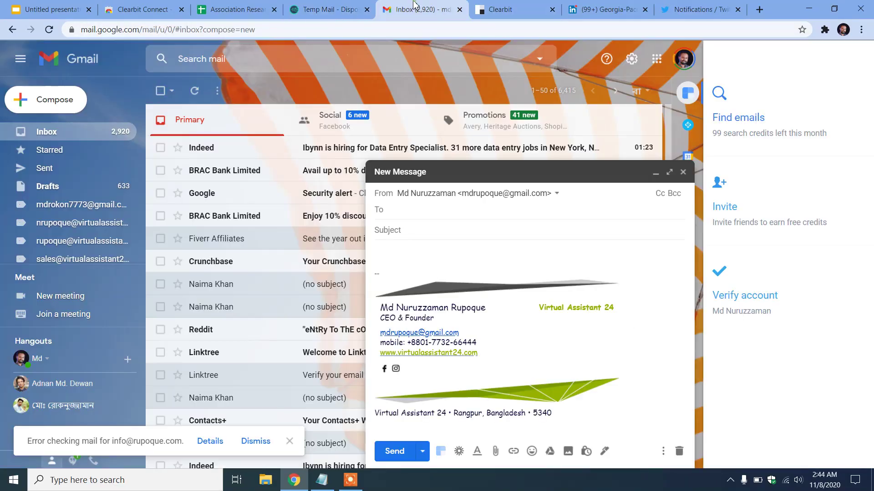
click(719, 94)
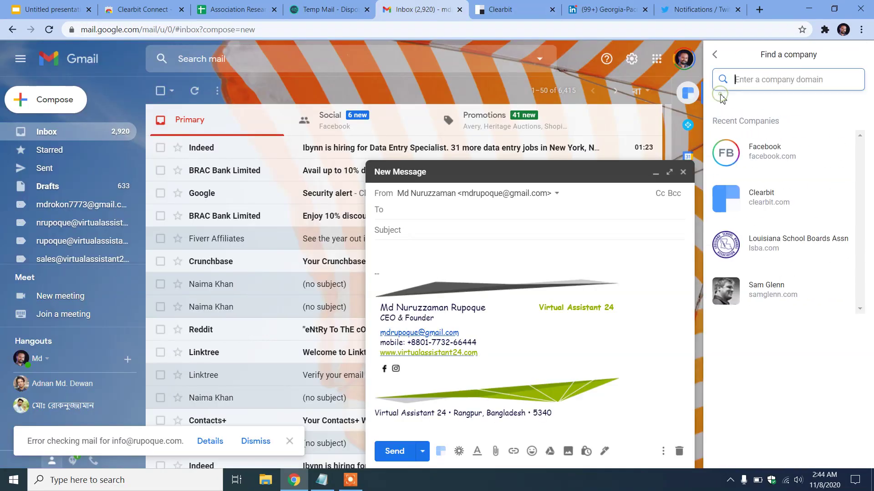
key(ctrl+v)
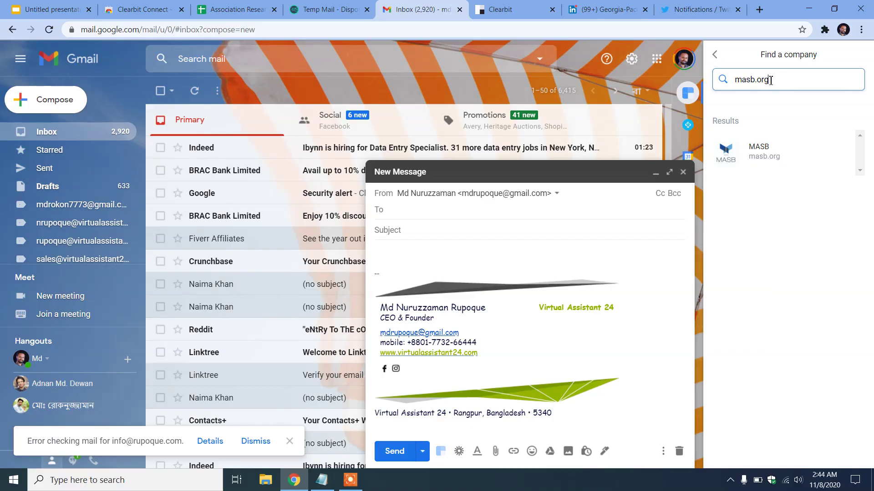
click(766, 155)
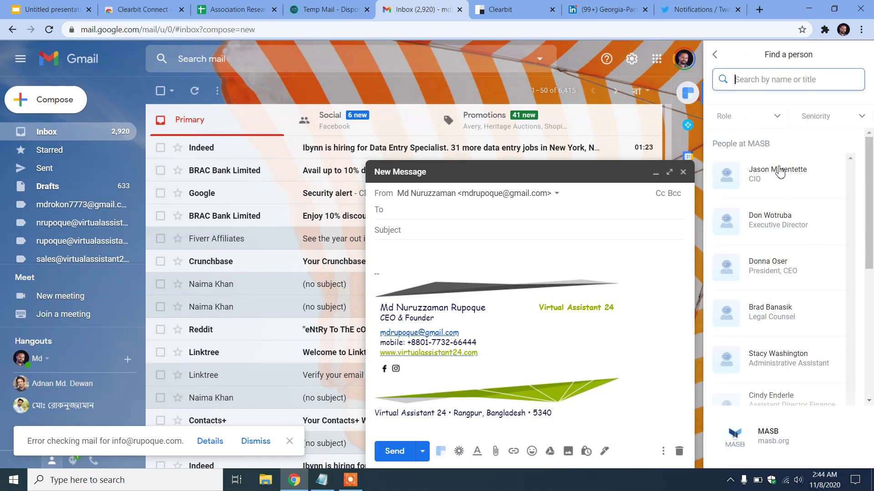
Open the Role filter and scroll through the available job roles
click(777, 118)
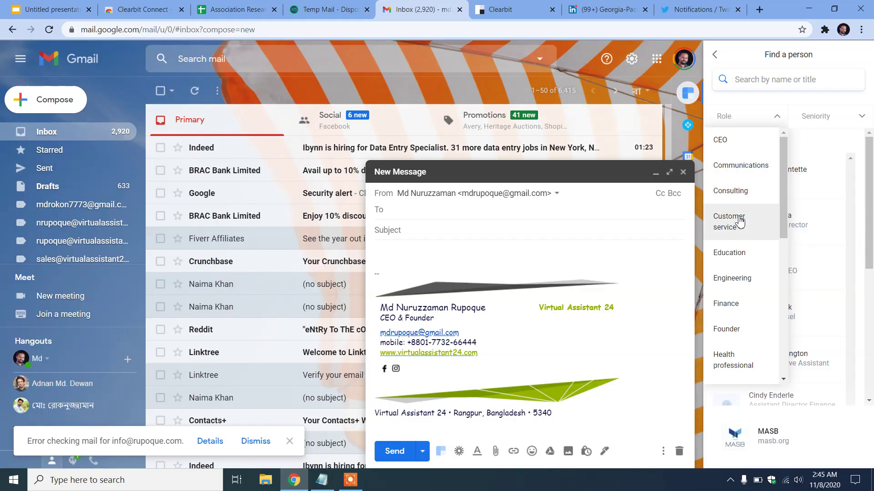
scroll(751, 300, down, 5)
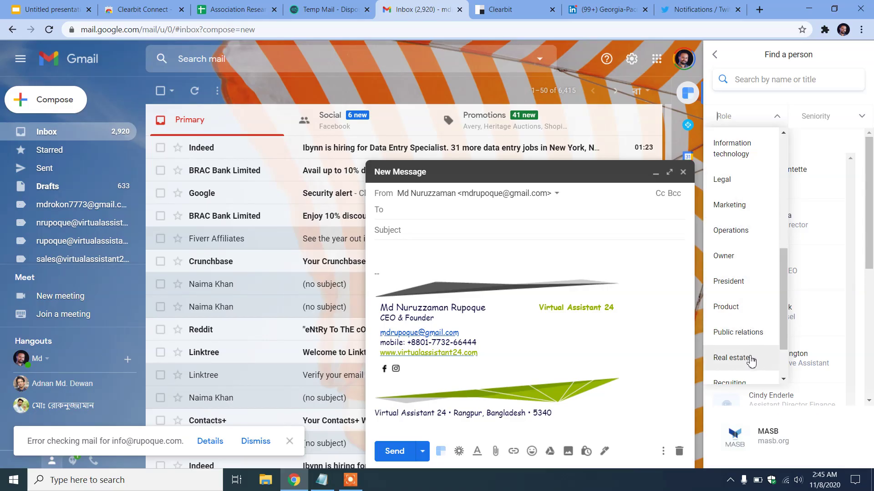
scroll(745, 357, down, 2)
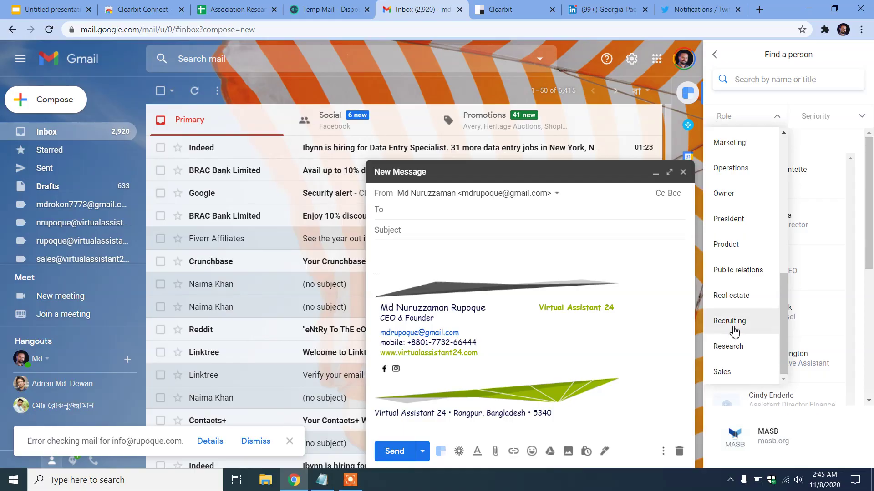
scroll(745, 314, up, 3)
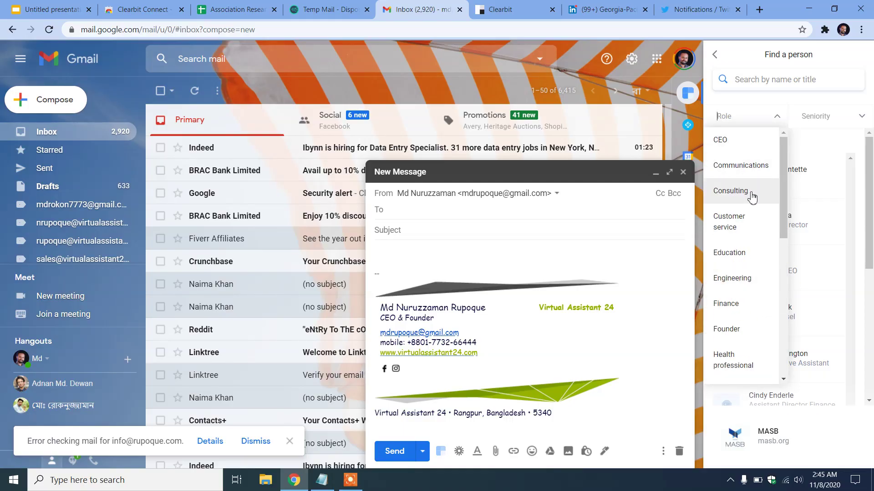
scroll(751, 196, down, 5)
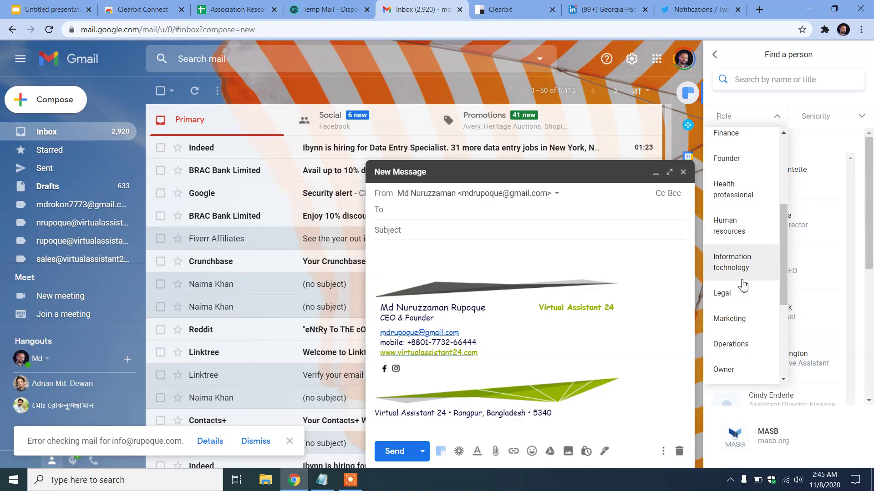
scroll(741, 148, up, 5)
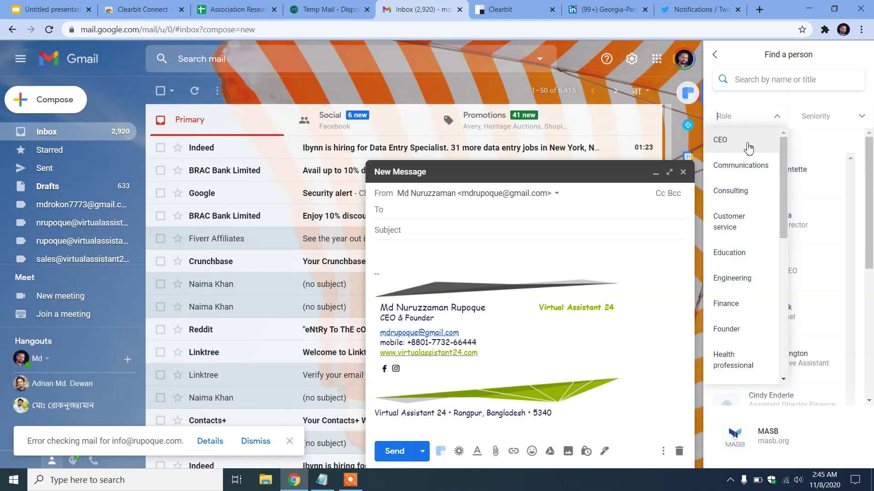
Filter MASB people to CEO, view the CEO's LinkedIn profile in a new tab, then return
click(749, 148)
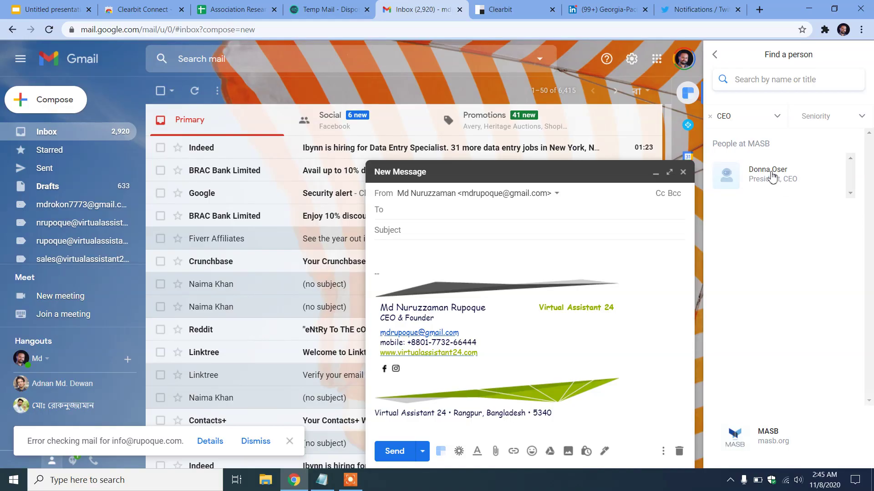
click(786, 180)
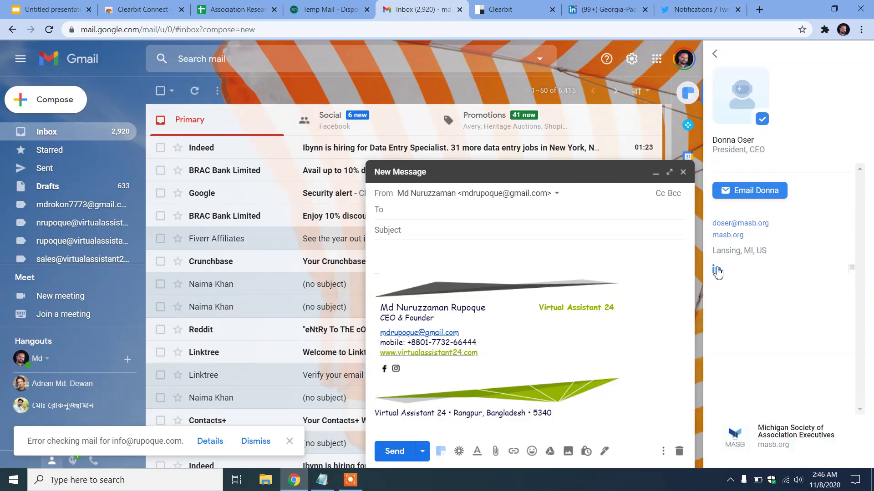
right_click(715, 269)
click(752, 275)
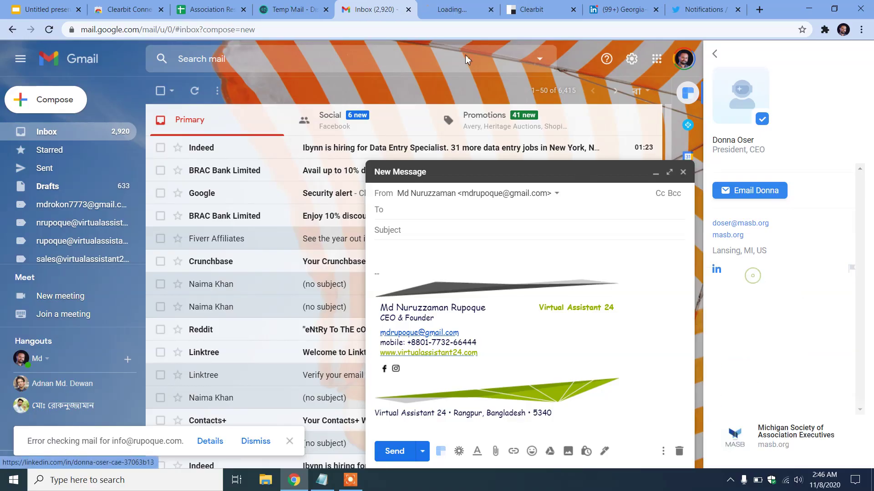
click(466, 8)
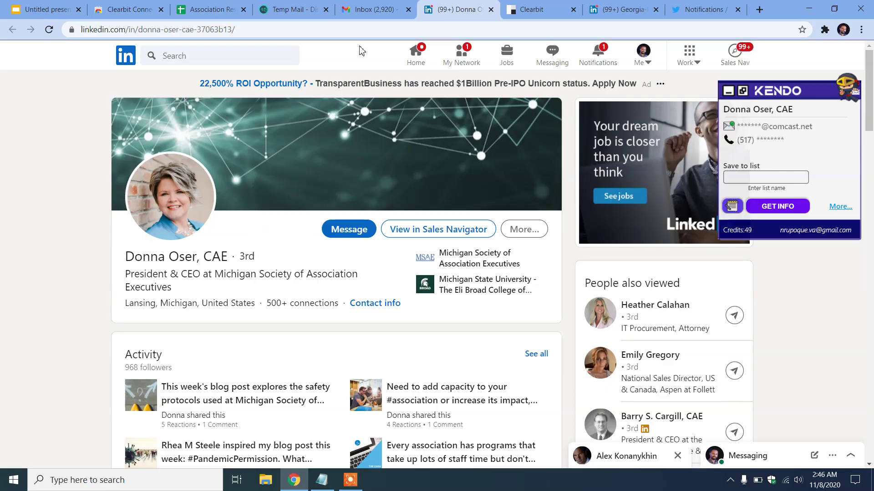
click(380, 10)
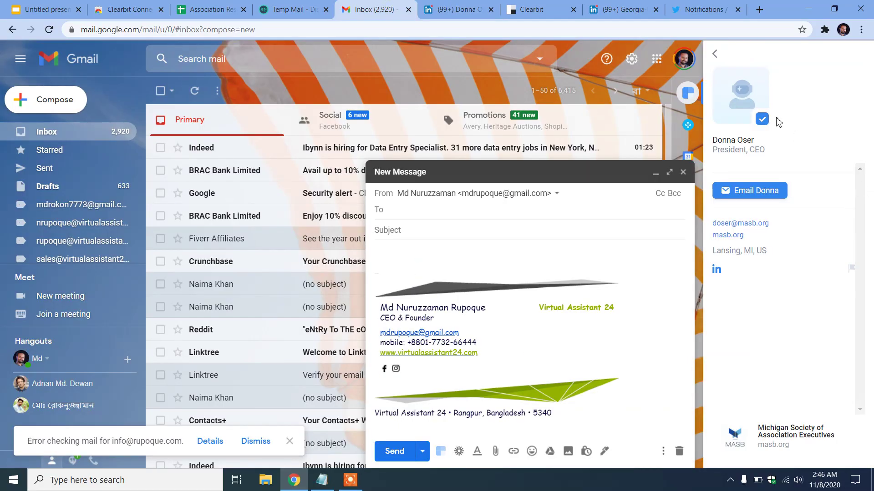
click(715, 55)
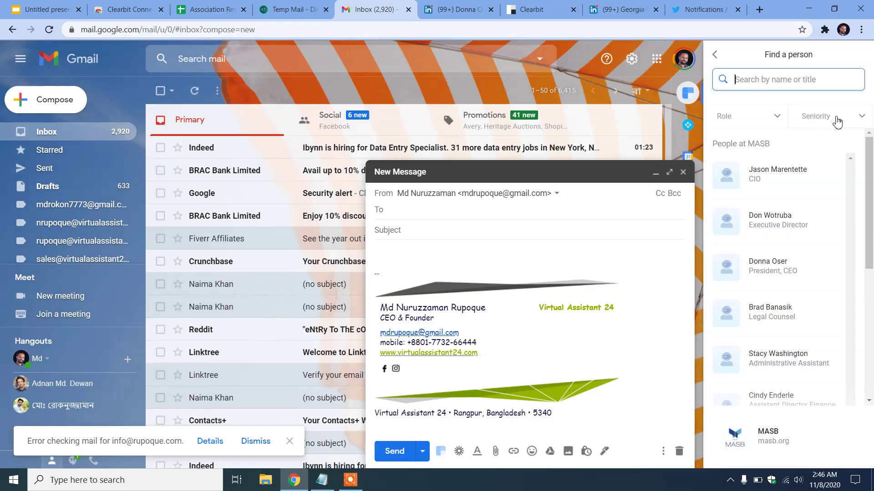
Check MASB's Seniority filter options, then switch to the email-finder tools presentation
click(858, 118)
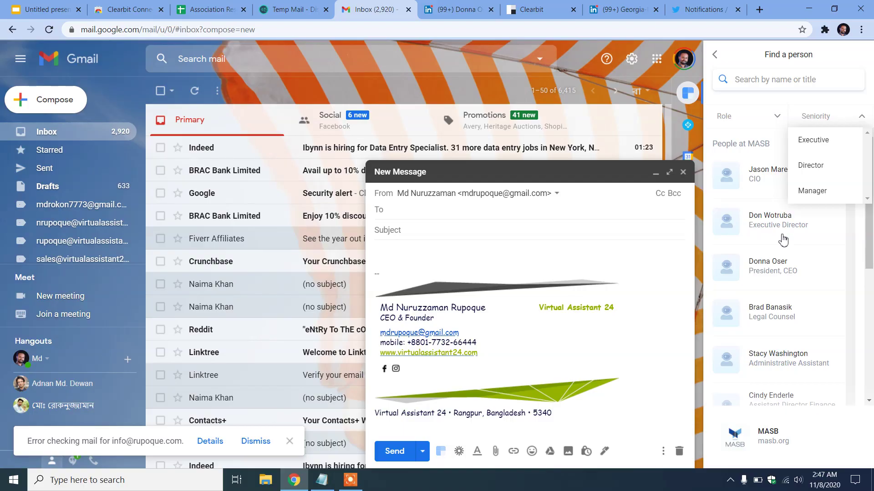
click(13, 6)
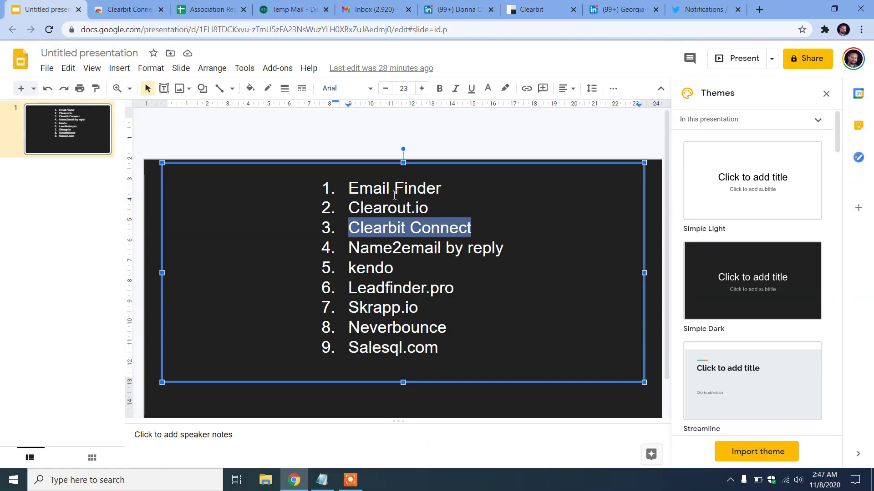
Copy 'Name2email by reply' from the slide and paste it over 'Clearbit Connect' in Google's search
click(484, 248)
drag(504, 248, 348, 244)
key(ctrl+c)
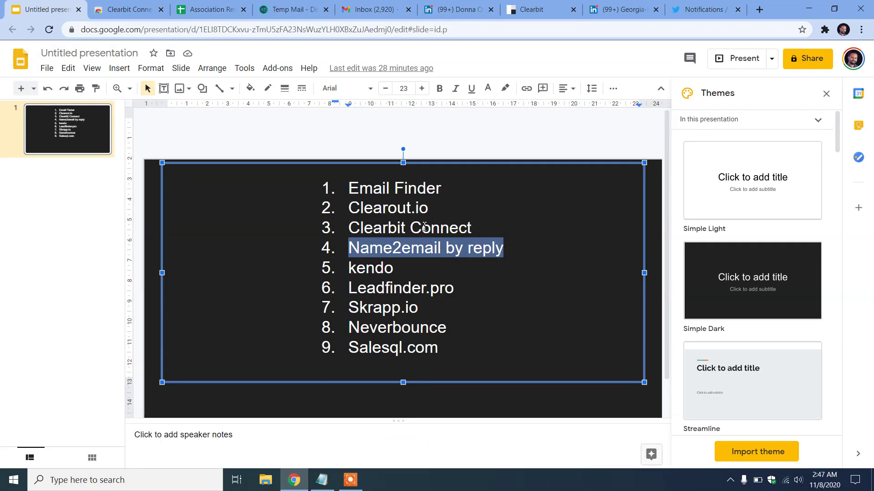
click(113, 6)
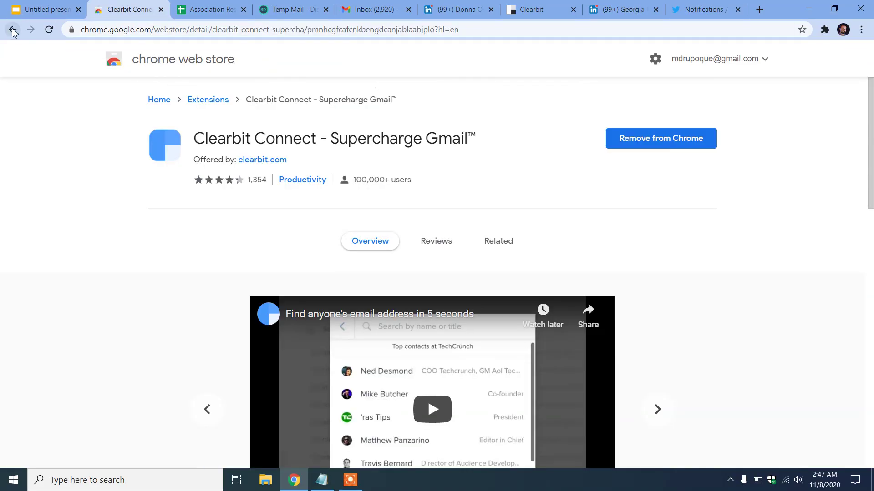
click(13, 30)
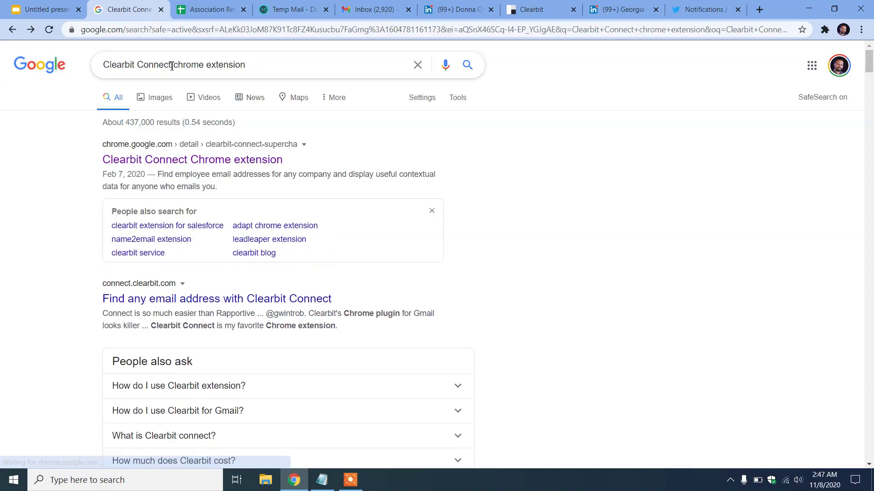
drag(172, 66, 77, 52)
key(ctrl+v)
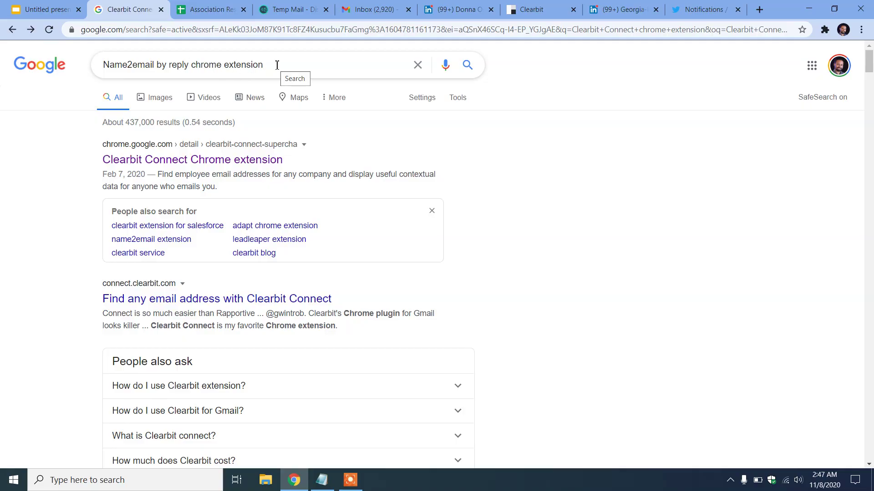
Open the Name2Email store listing, close the LinkedIn, Clearbit and Twitter tabs, and return to the sheet
key(Return)
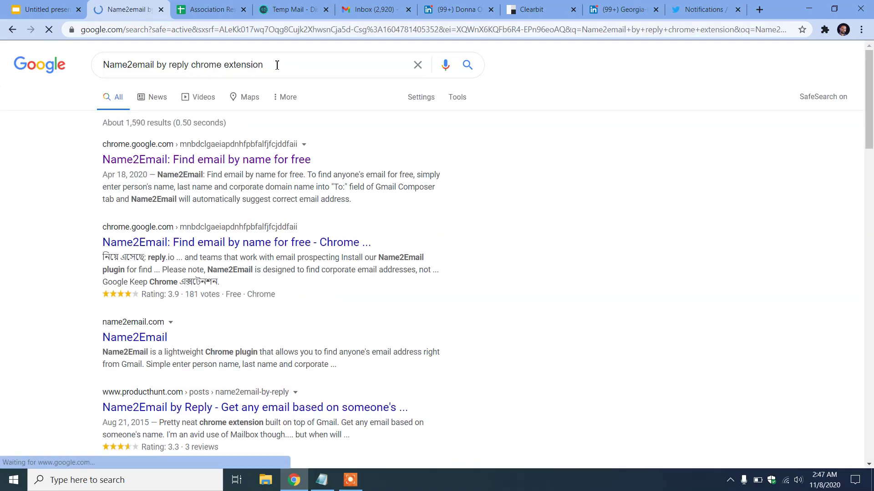
click(176, 163)
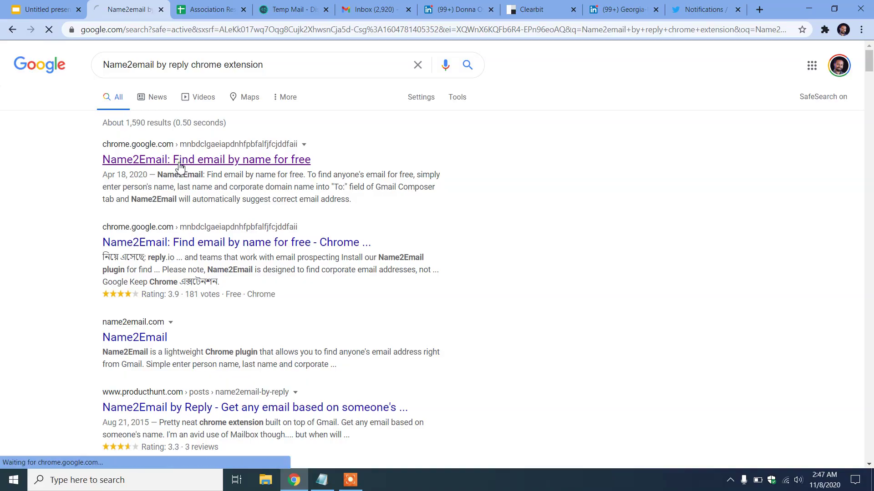
click(490, 9)
click(490, 9)
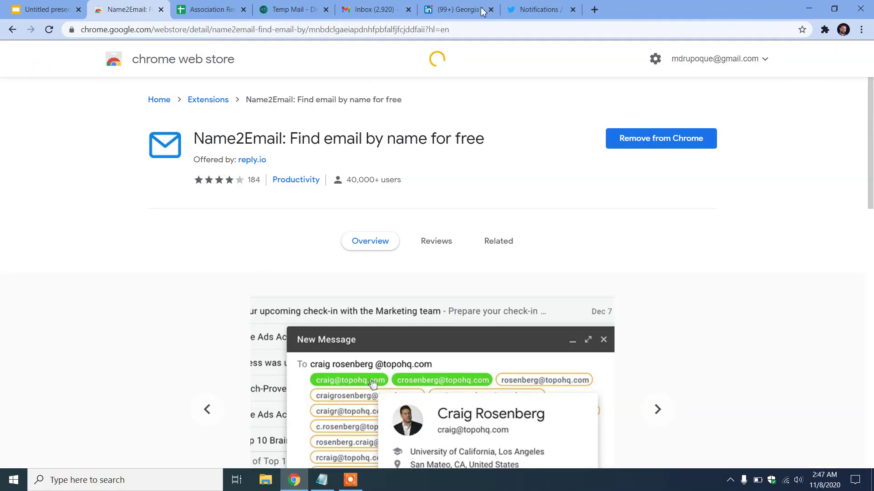
click(490, 9)
click(490, 9)
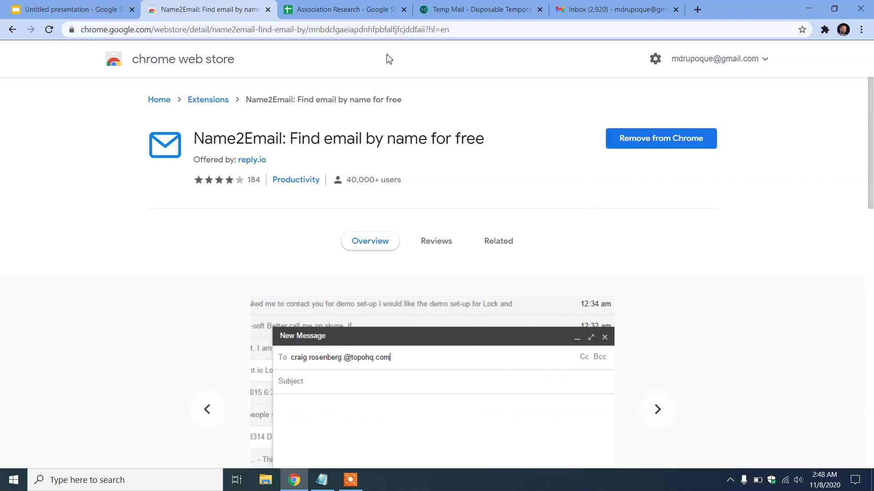
click(337, 8)
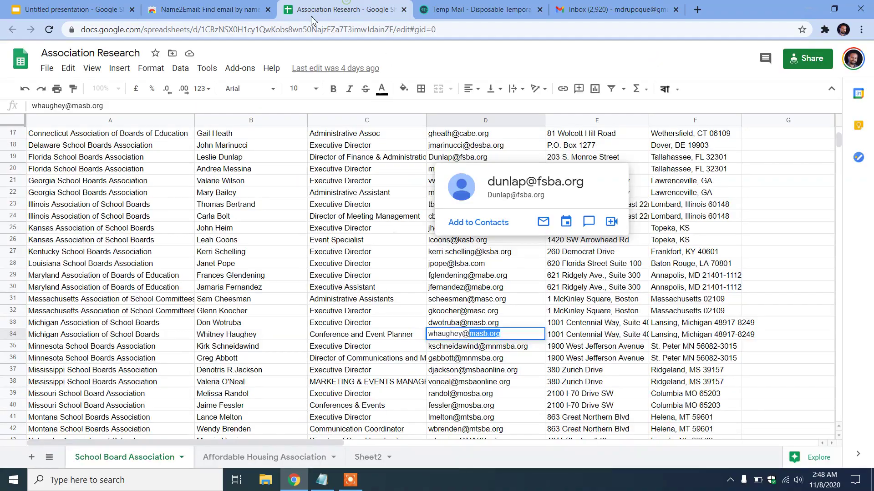
Copy the first contact's full name from cell B2 and bring Notepad forward
click(340, 313)
scroll(298, 318, up, 5)
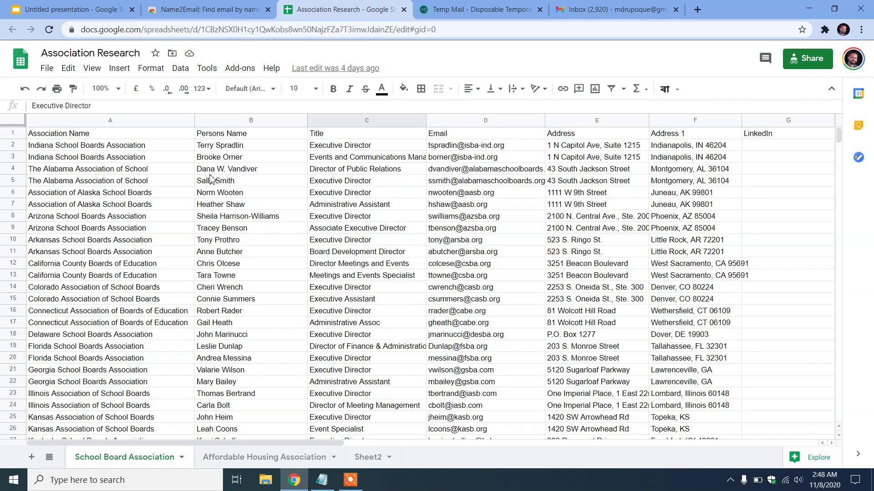
click(205, 160)
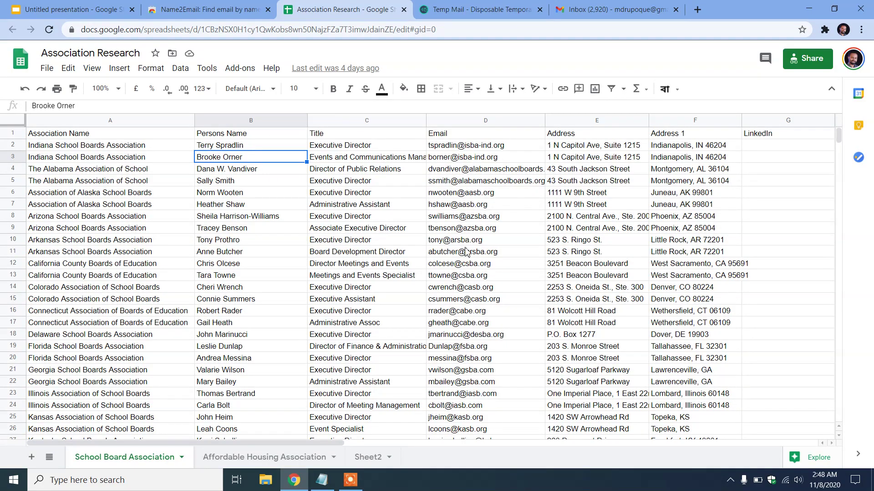
mouse_move(511, 432)
mouse_move(445, 270)
click(228, 149)
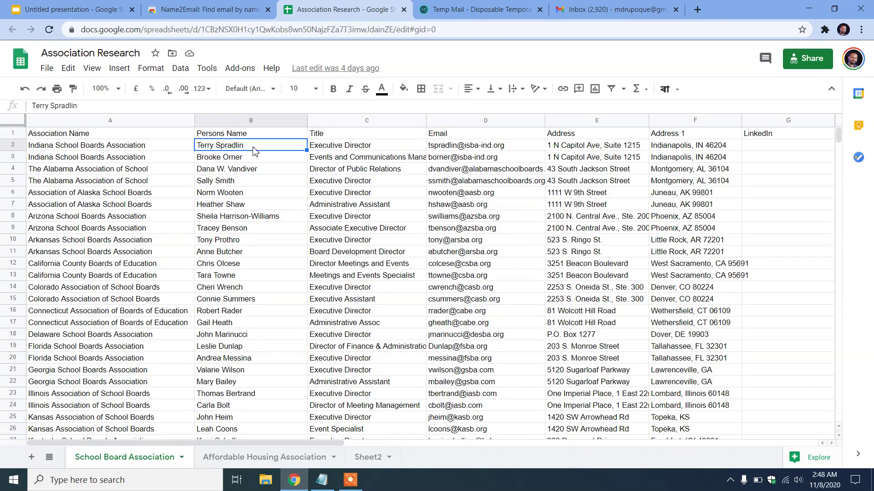
double_click(254, 146)
drag(257, 147, 155, 144)
key(ctrl+c)
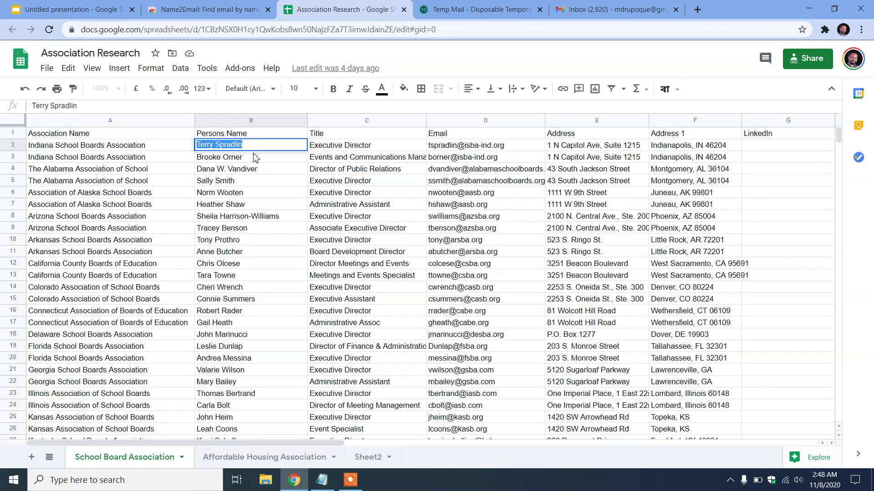
click(322, 480)
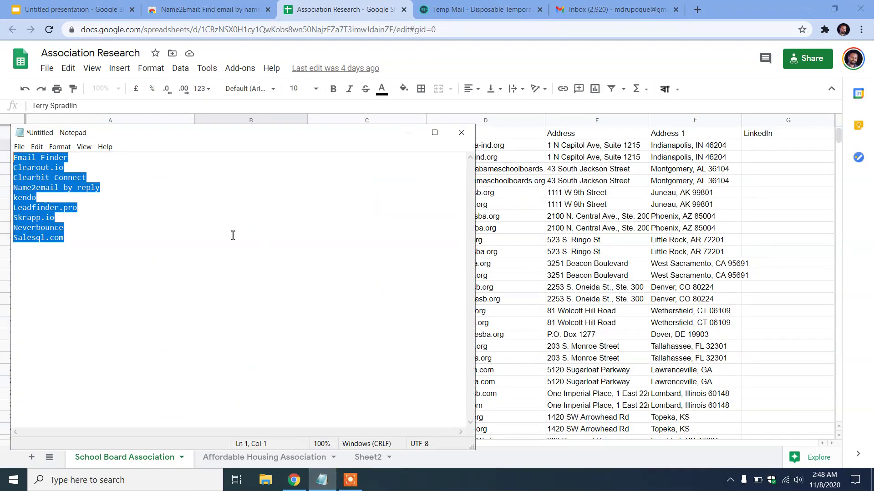
Replace Notepad's tool list with the contact's name, @ and the email domain from D2
key(Delete)
key(ctrl+v)
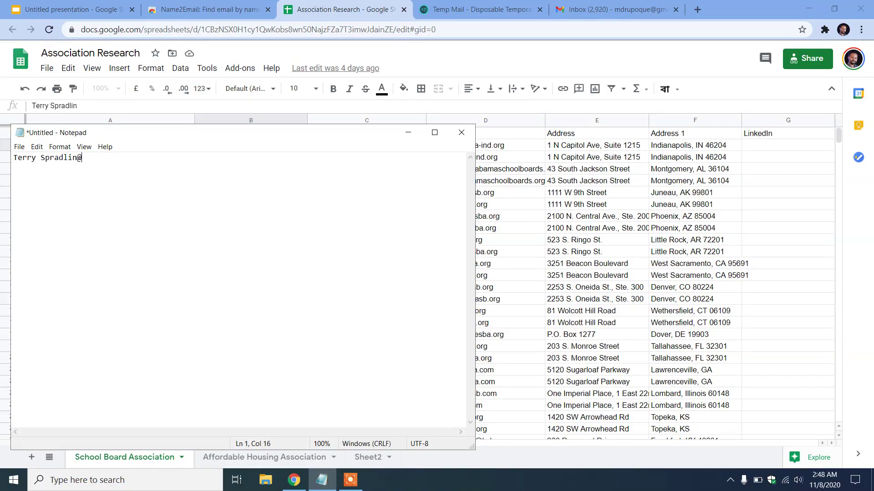
key(alt+Tab)
click(514, 146)
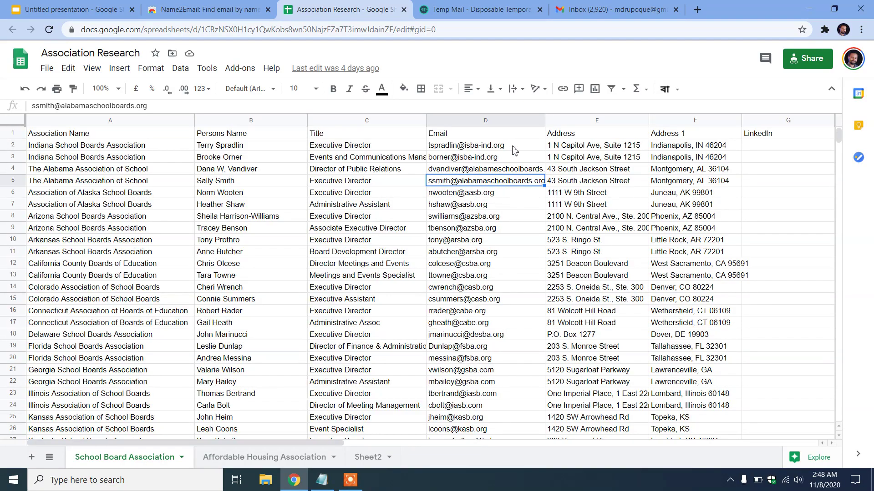
double_click(516, 145)
drag(516, 145, 465, 149)
key(ctrl+c)
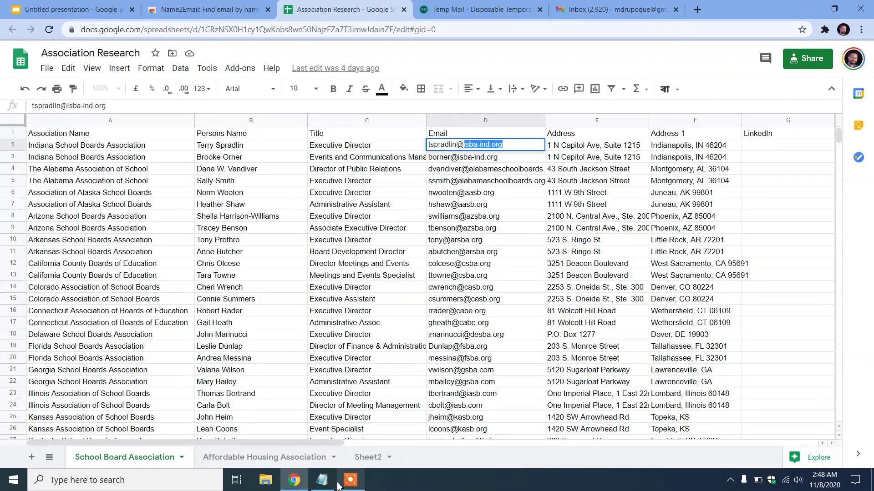
click(321, 480)
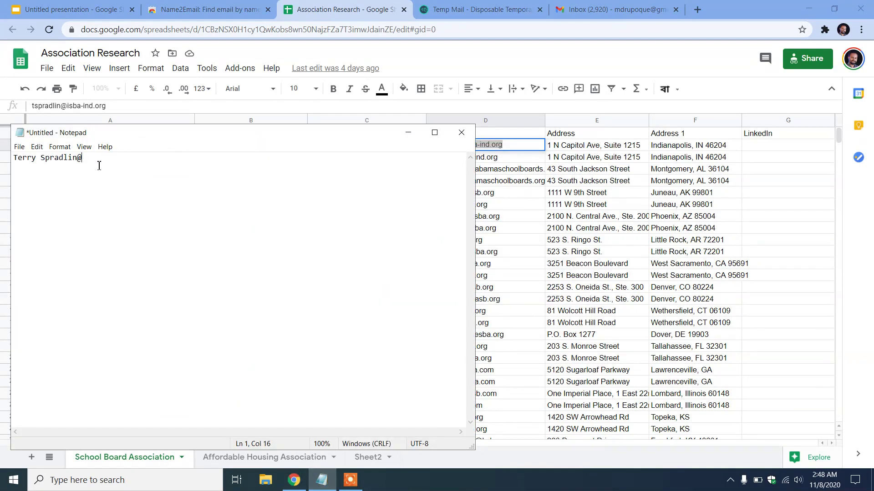
key(ctrl+v)
Capitalise the surname's S, copy the full name@domain line, and go to Gmail
click(43, 156)
key(BackSpace)
text(S)
click(61, 157)
drag(85, 160, 185, 163)
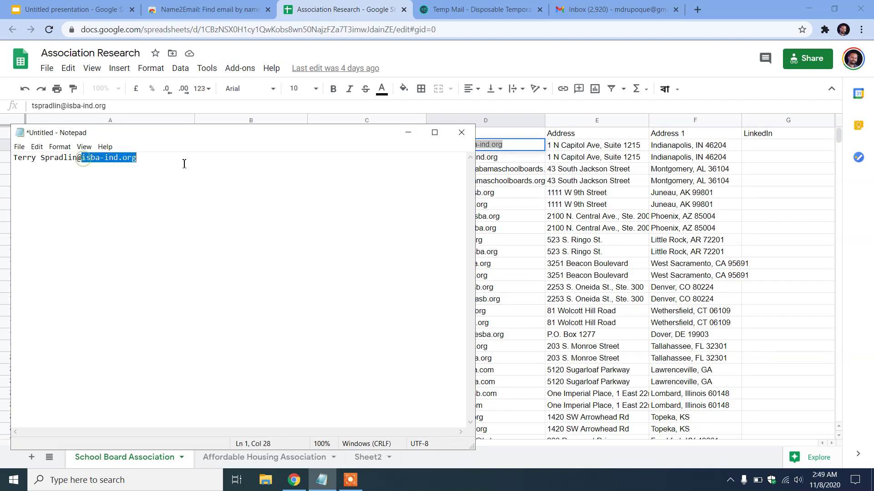
click(128, 170)
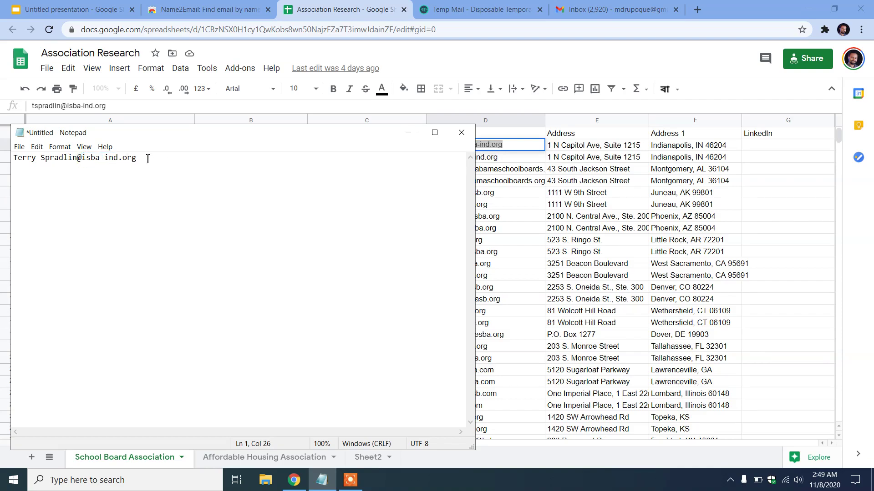
drag(142, 158, 13, 148)
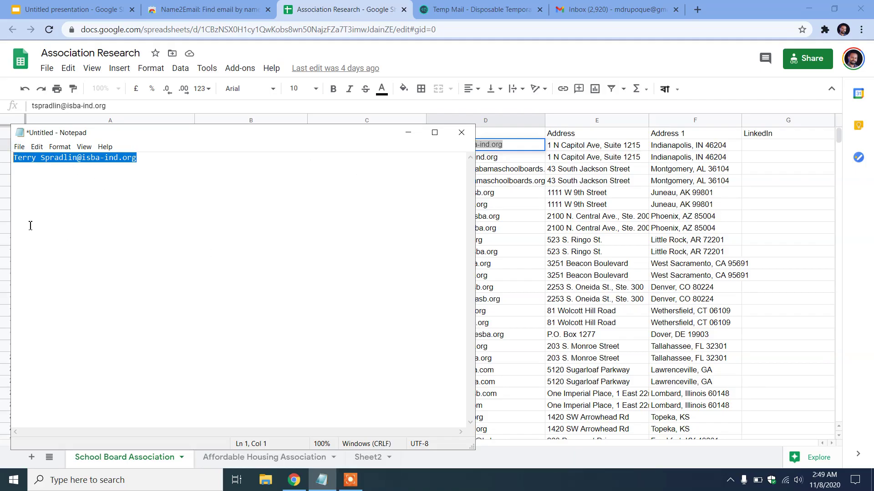
click(159, 178)
drag(149, 163, 4, 145)
key(ctrl+c)
click(563, 220)
click(613, 5)
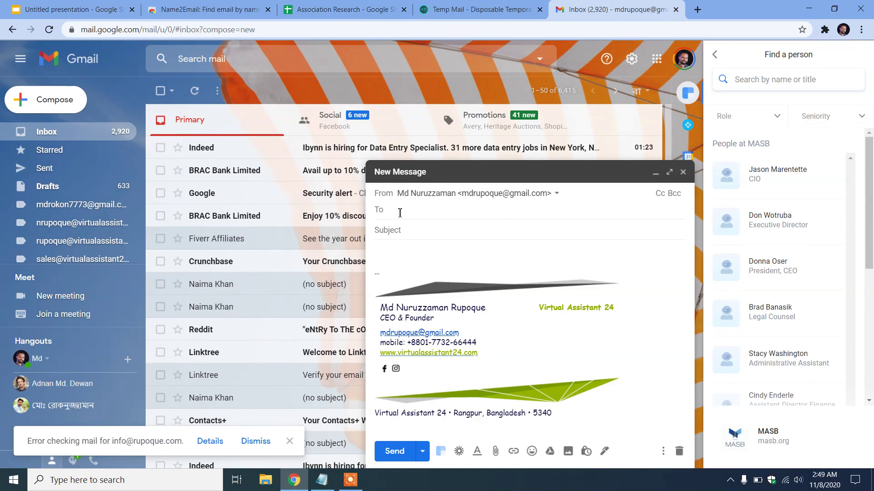
click(683, 172)
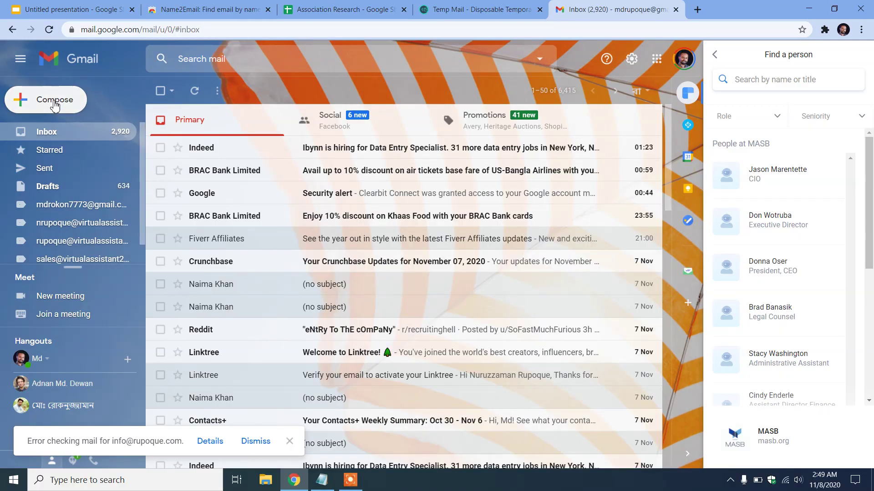
click(55, 105)
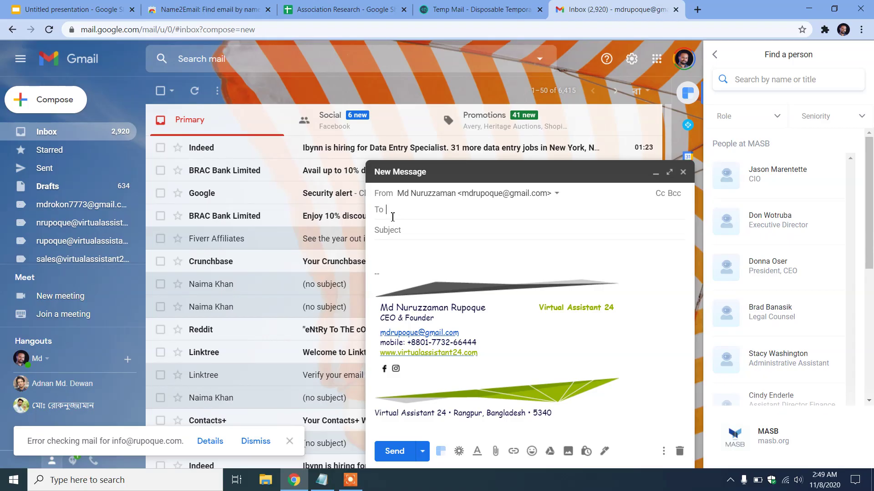
key(ctrl+v)
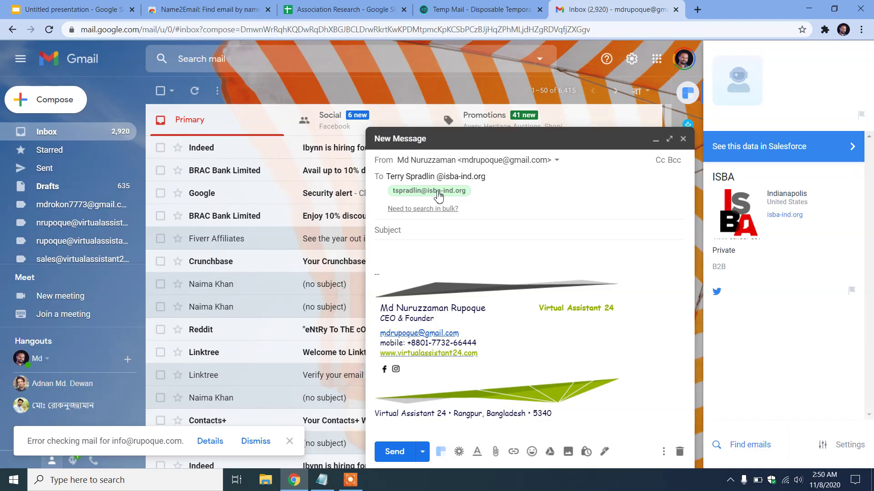
click(437, 194)
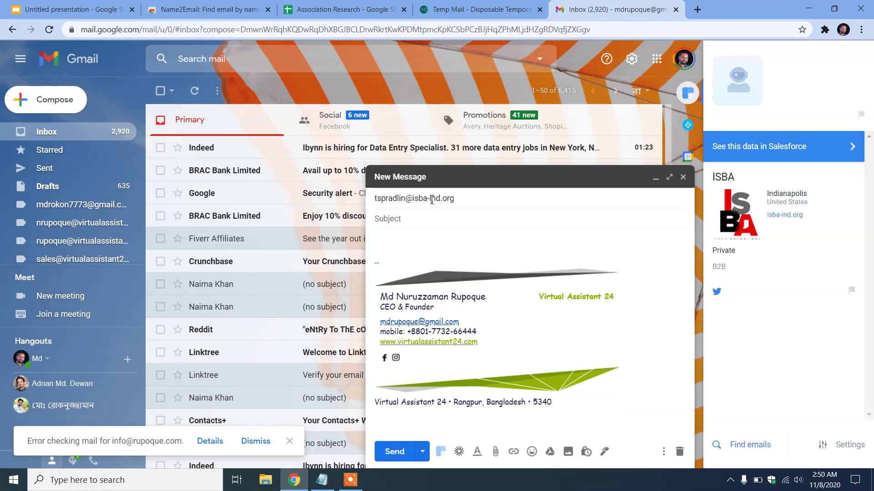
mouse_move(445, 219)
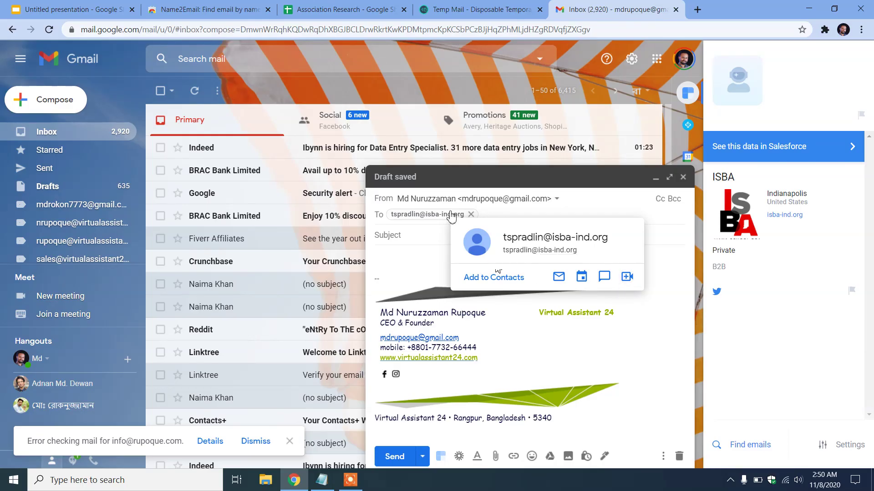
double_click(443, 214)
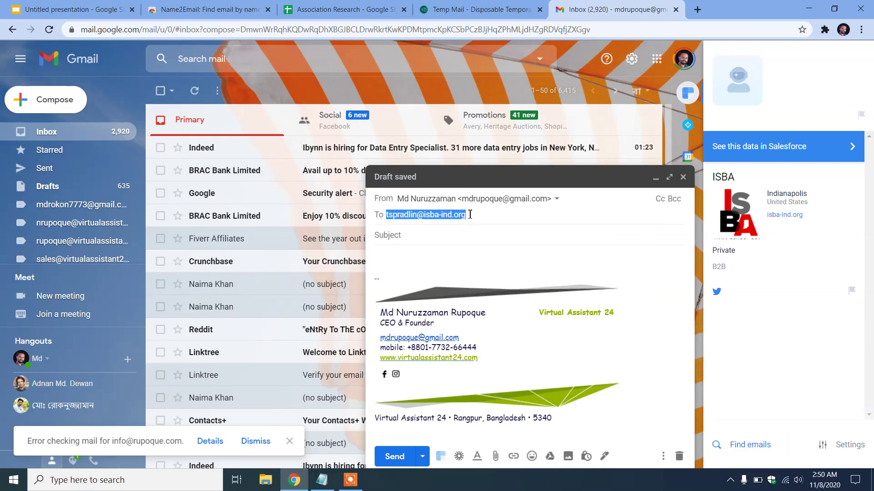
click(287, 6)
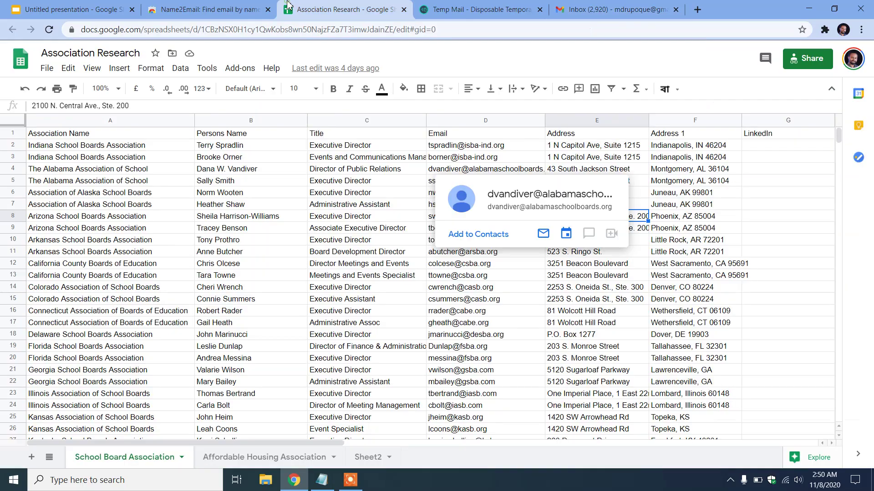
click(500, 146)
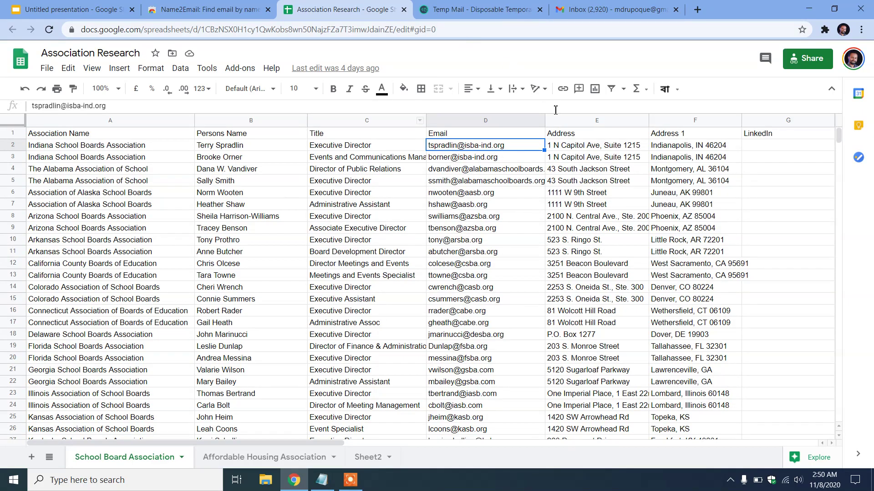
click(596, 6)
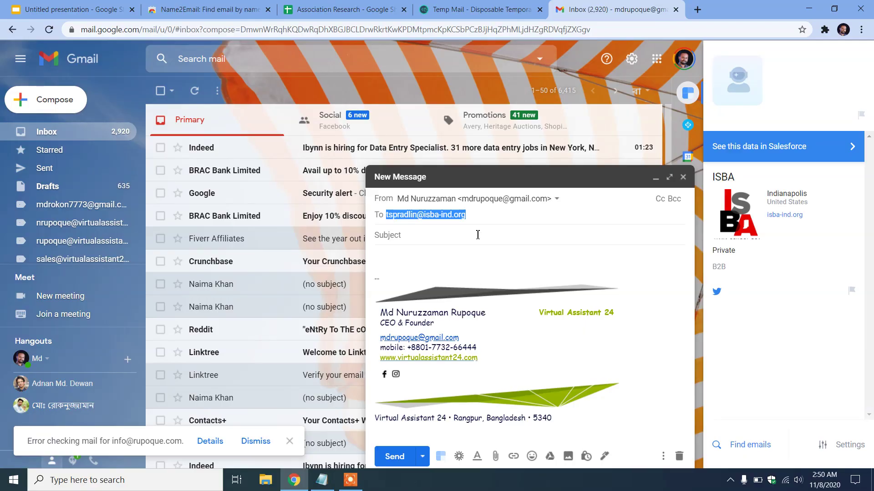
click(420, 216)
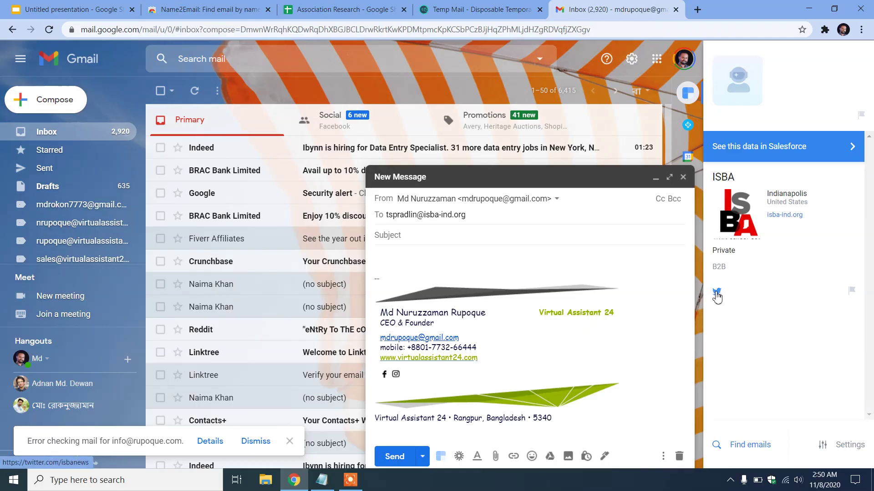
click(717, 295)
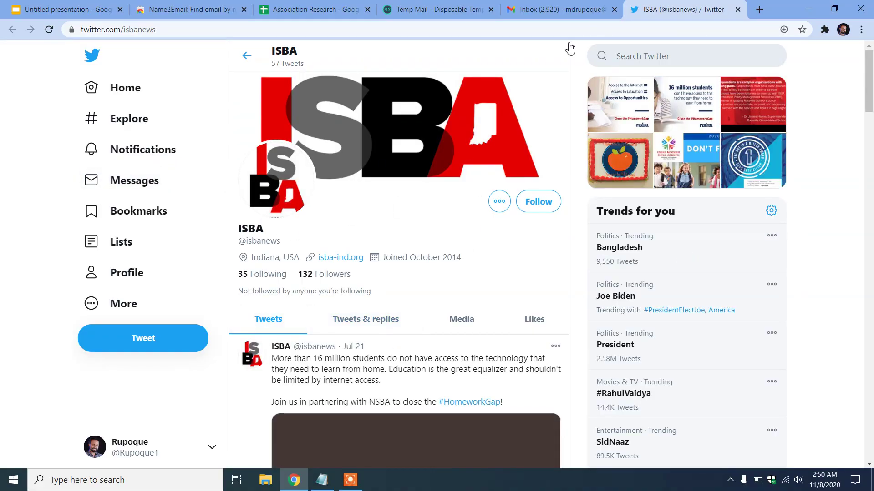
Close the ISBA Twitter tab to return to the Gmail draft
click(738, 9)
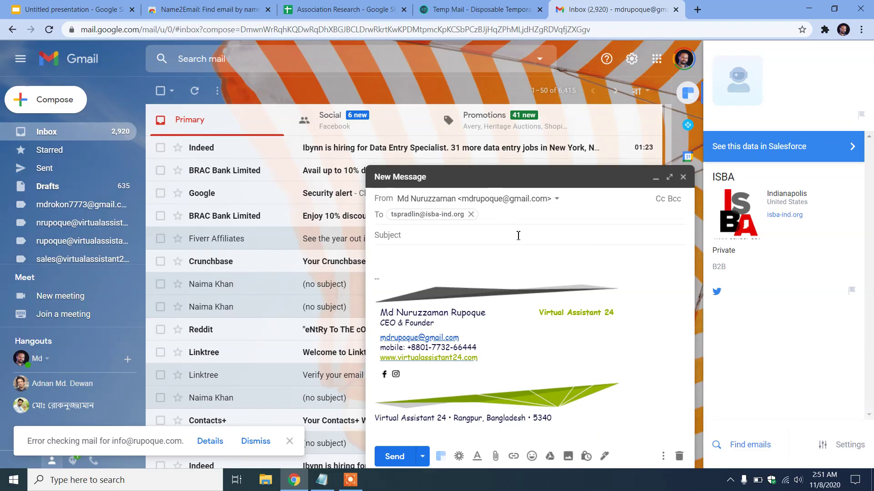
Search Google for 'kendo chrome extension', the next tool listed in the presentation
click(58, 5)
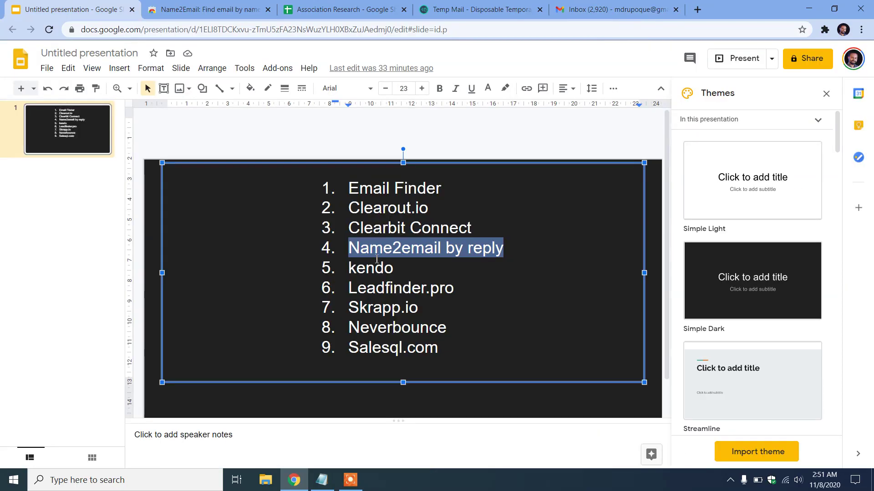
drag(400, 272, 350, 267)
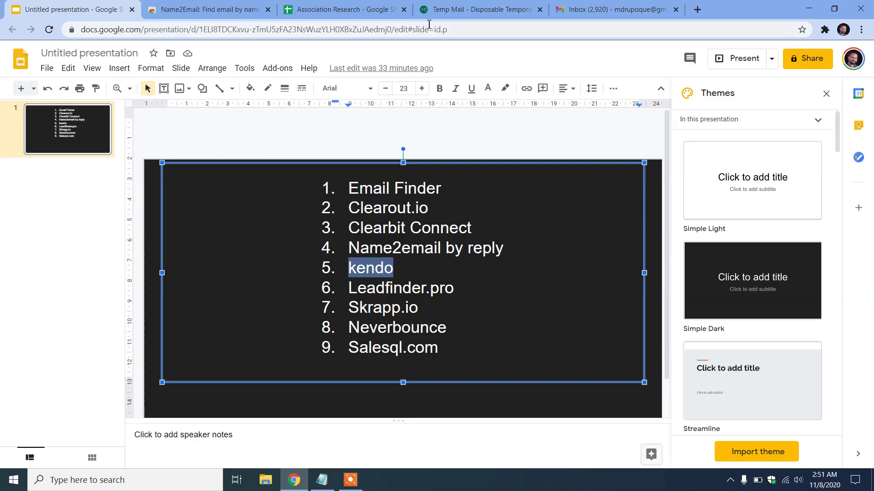
click(187, 7)
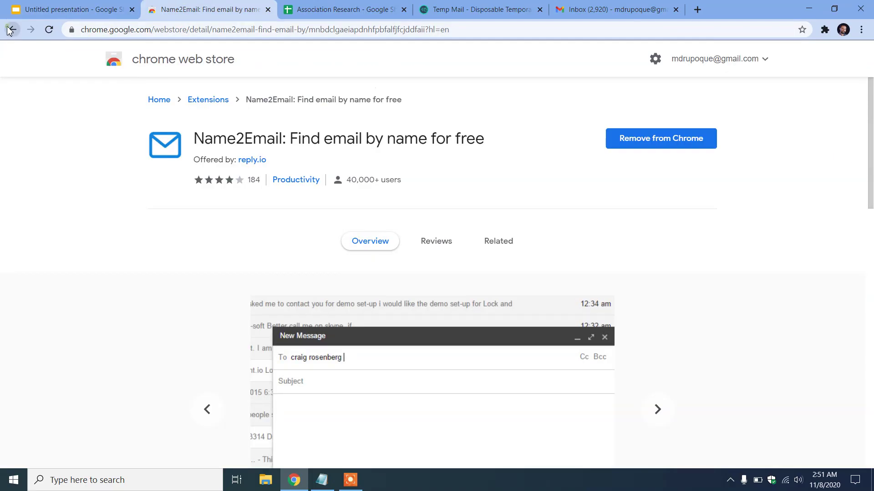
click(12, 29)
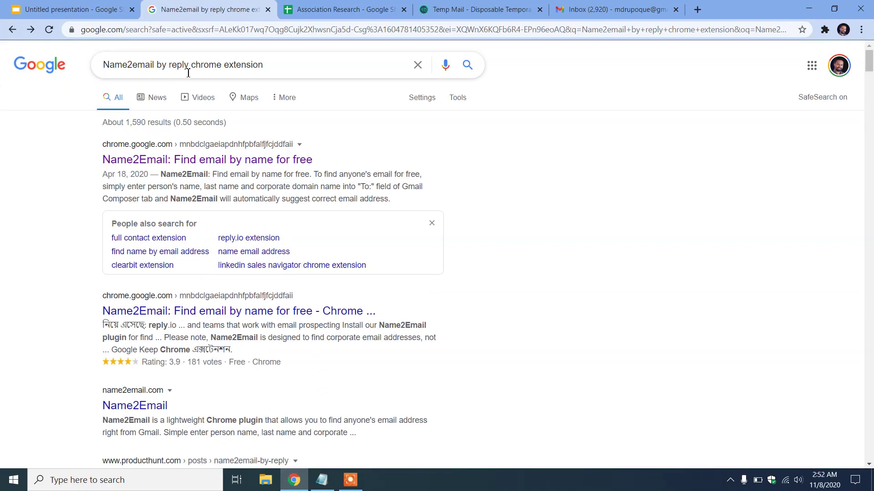
click(190, 65)
key(shift+Home)
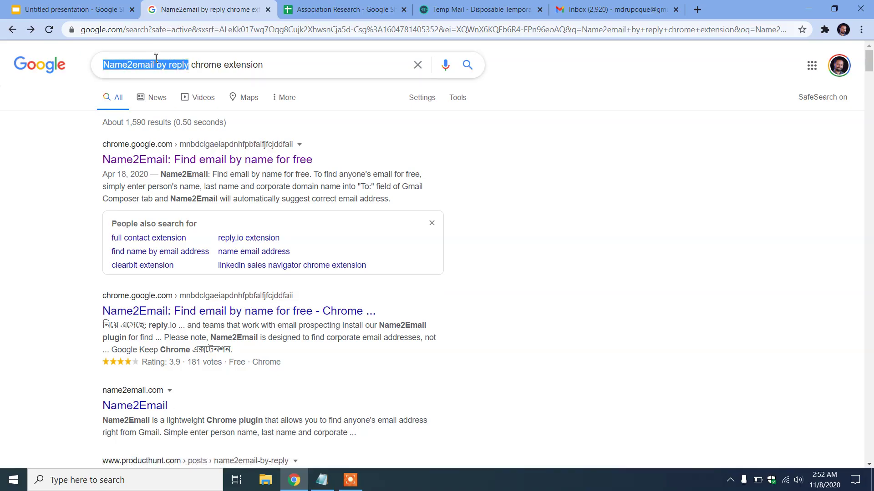
text(kendo)
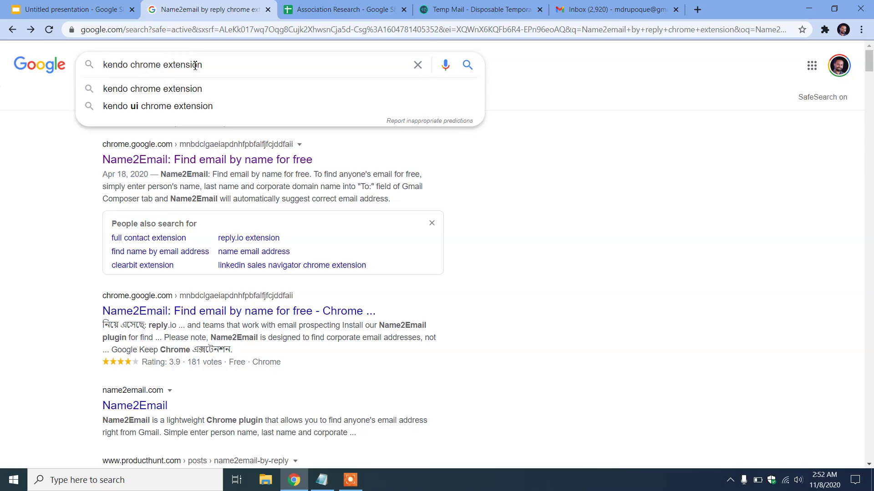
click(234, 63)
key(Return)
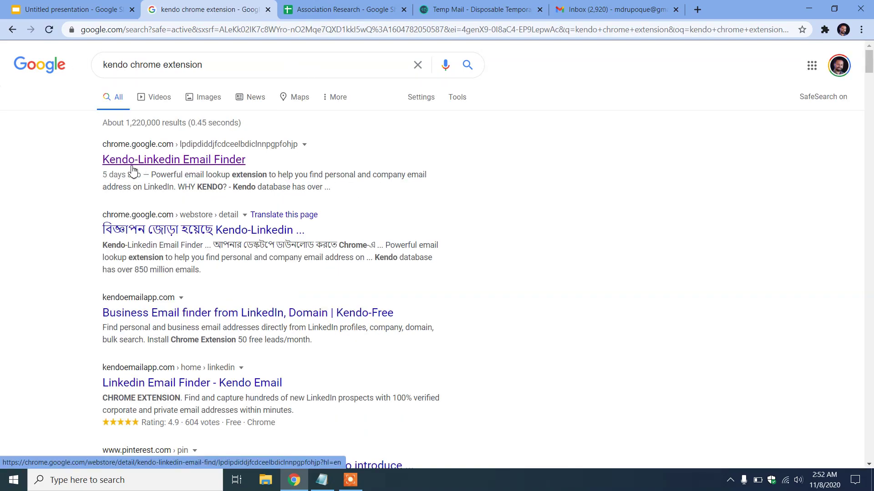
Open the Kendo-Linkedin Email Finder Web Store listing, then view the Temp Mail tab
click(209, 164)
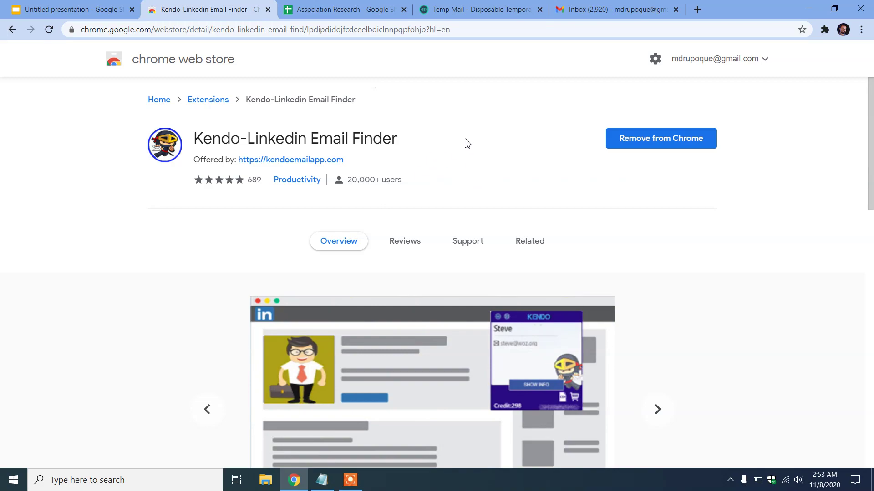
click(479, 6)
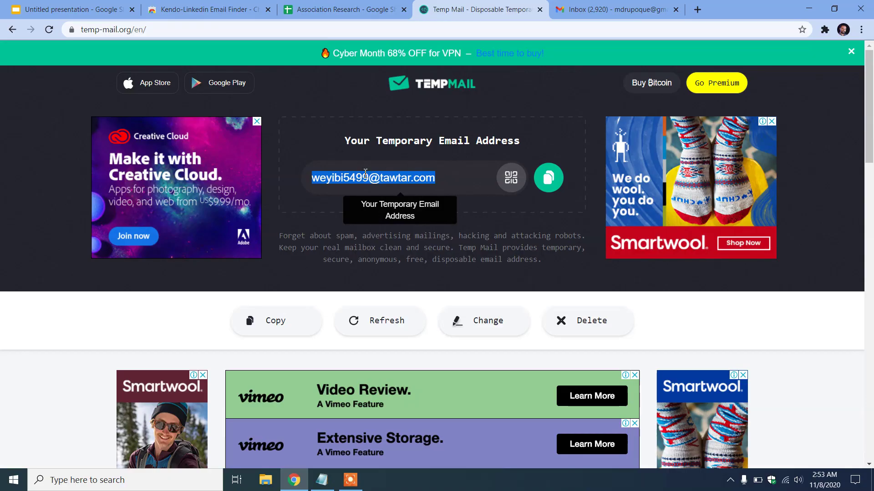
Open kendoemailapp.com and its account dashboard showing the Free plan's 49 remaining credits
scroll(428, 182, down, 5)
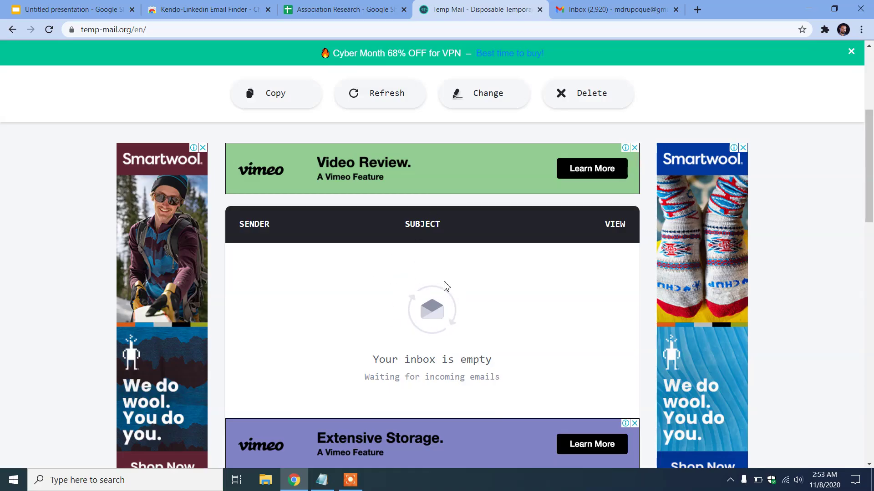
scroll(474, 309, down, 2)
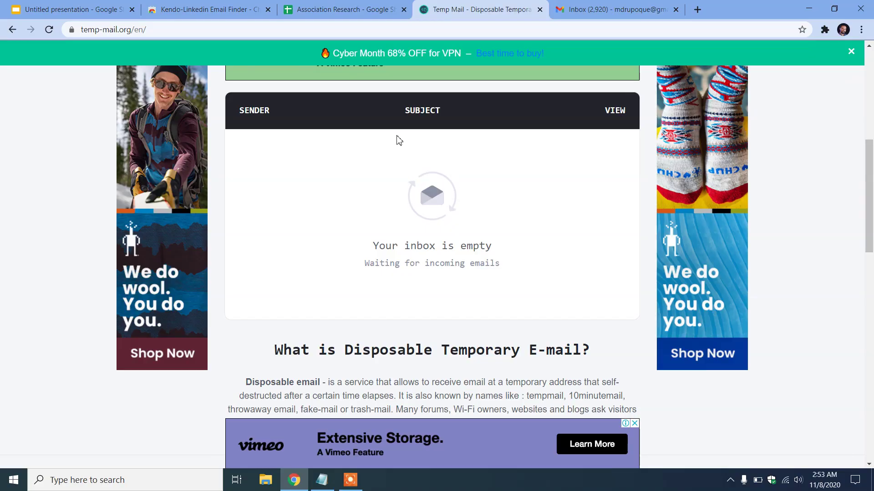
click(190, 7)
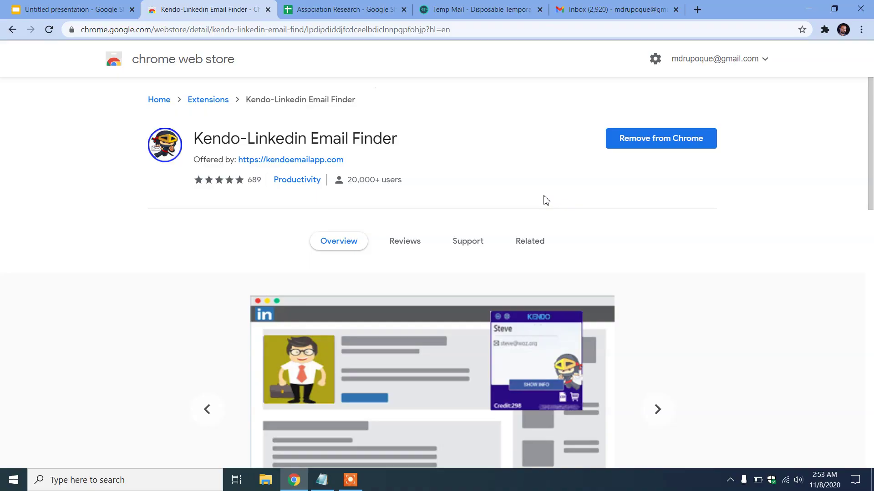
click(301, 159)
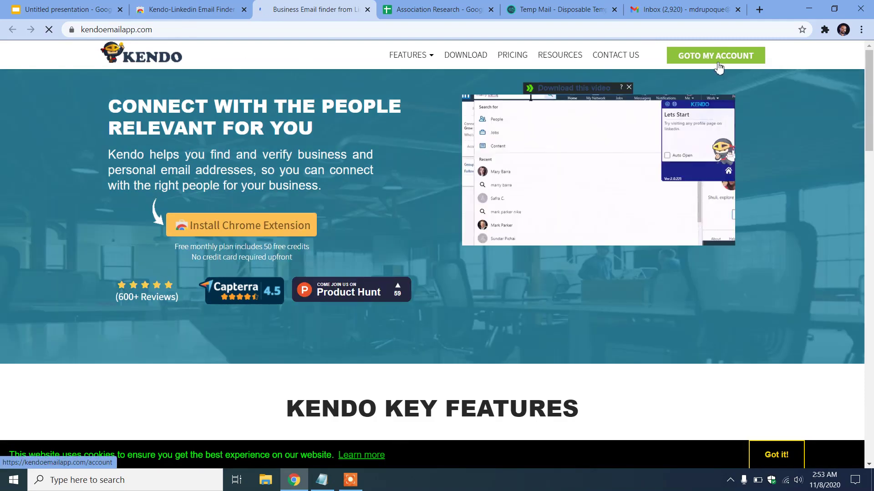
click(717, 63)
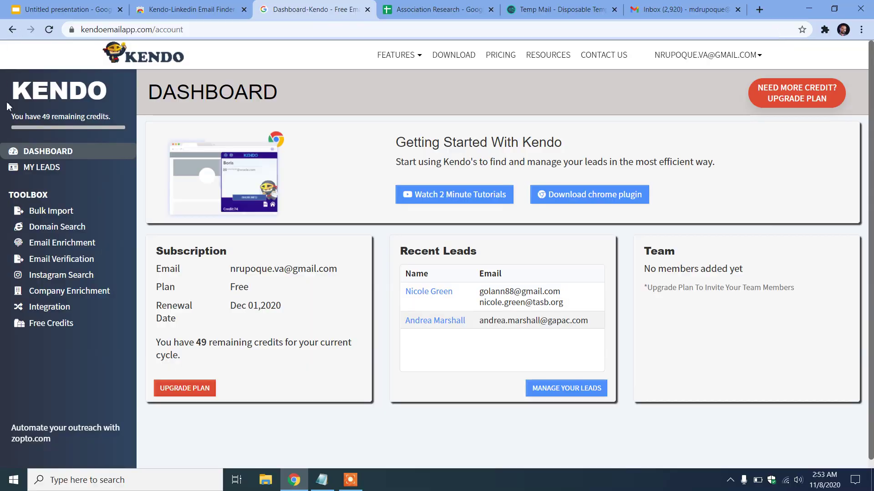
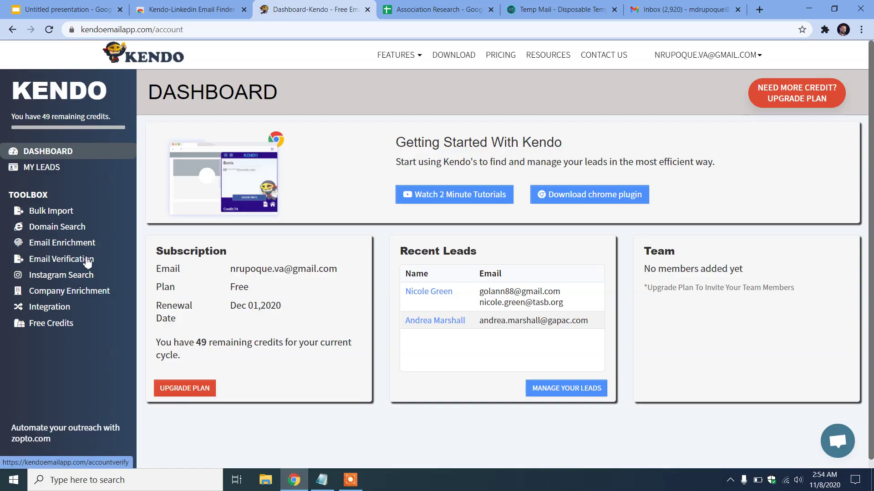
In Kendo's Domain Search, paste the first contact's name from cell B2 into the keywords field
click(57, 227)
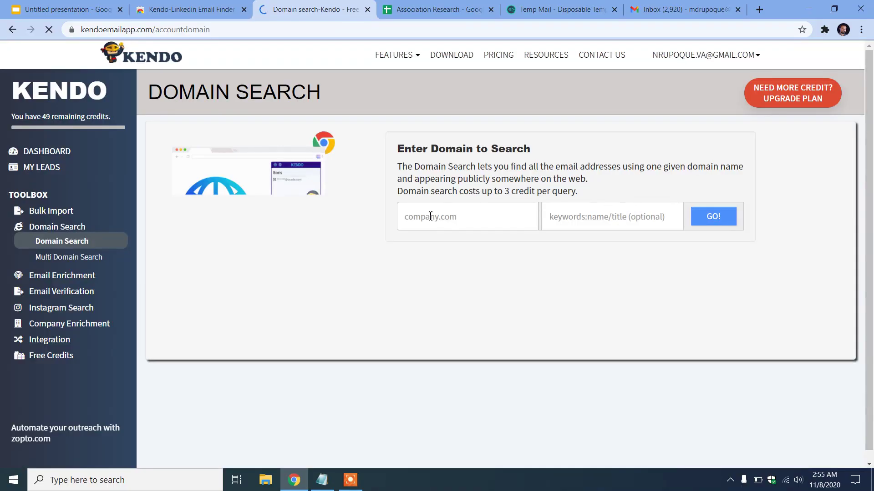
click(436, 217)
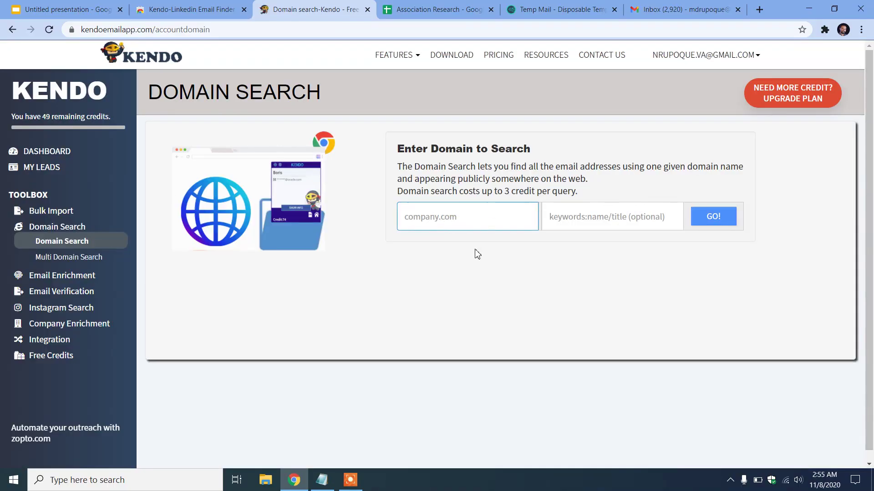
click(622, 227)
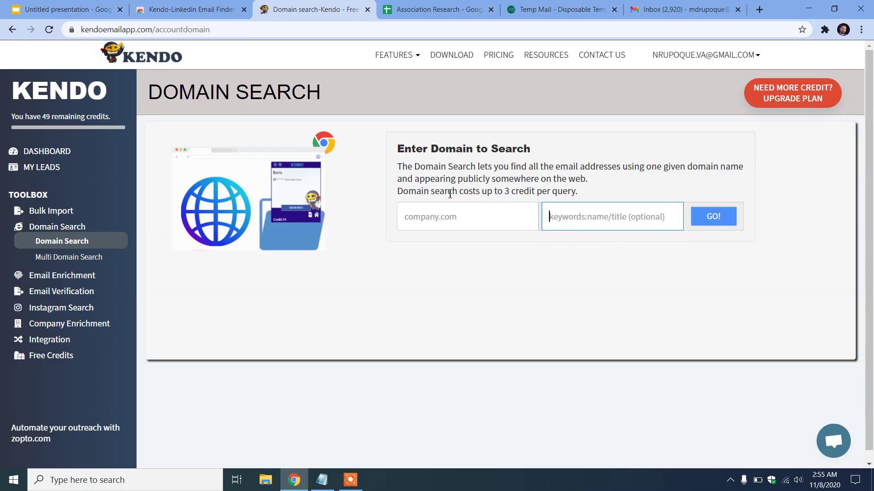
click(546, 9)
click(448, 9)
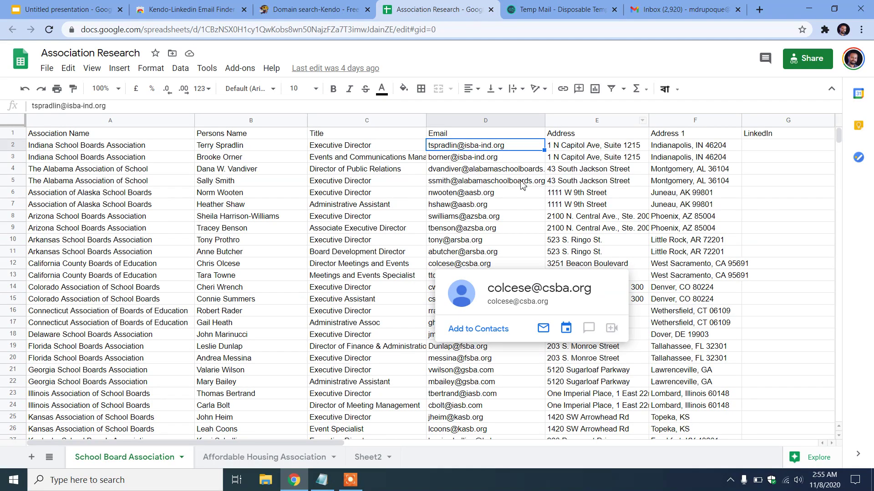
triple_click(256, 145)
key(ctrl+c)
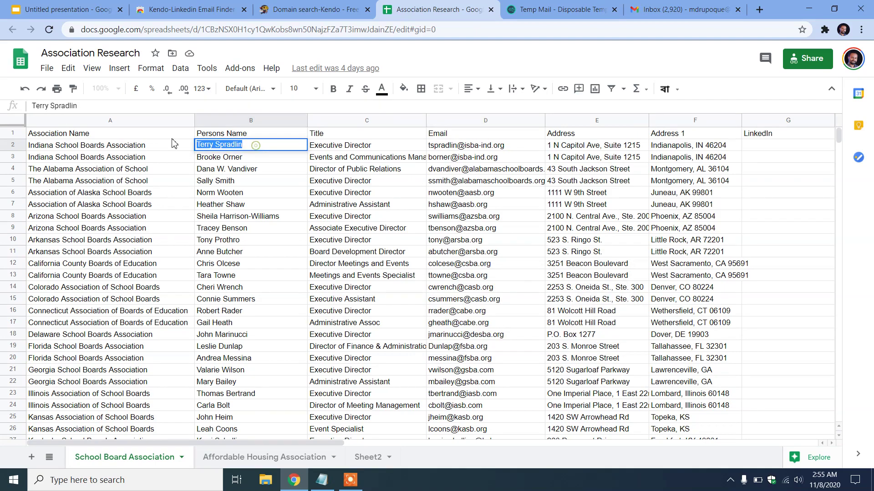
click(296, 7)
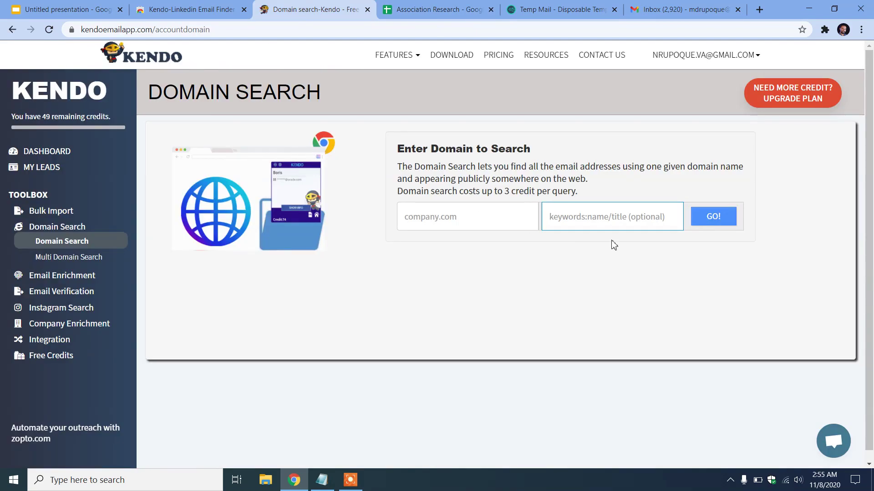
key(ctrl+v)
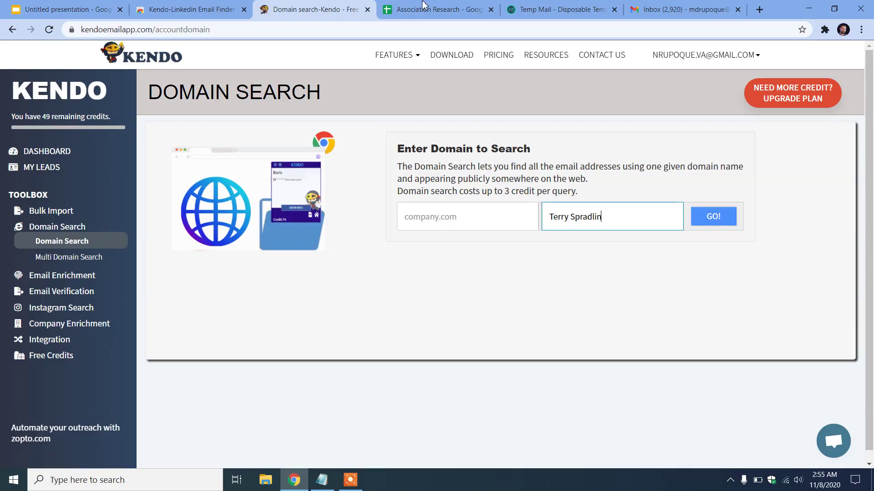
Copy the isba-ind.org domain from D2 into the company field and run the search
click(425, 9)
triple_click(472, 144)
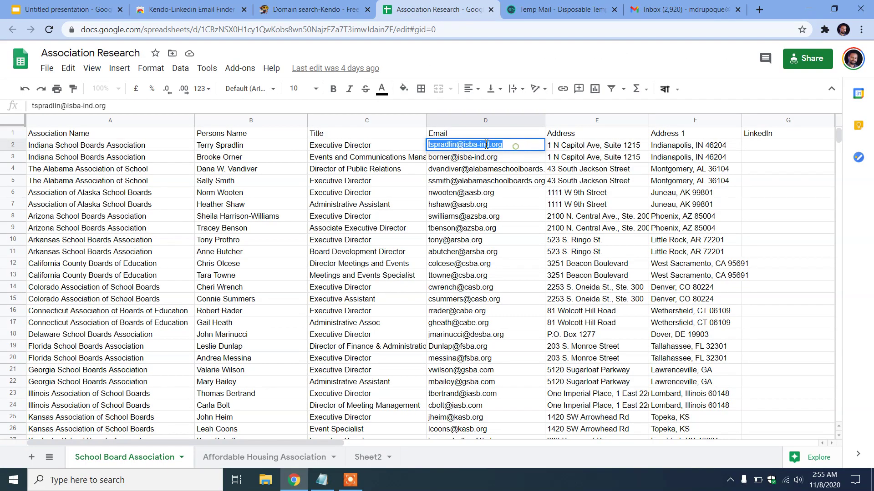
click(465, 142)
drag(465, 145, 522, 156)
key(ctrl+c)
click(343, 14)
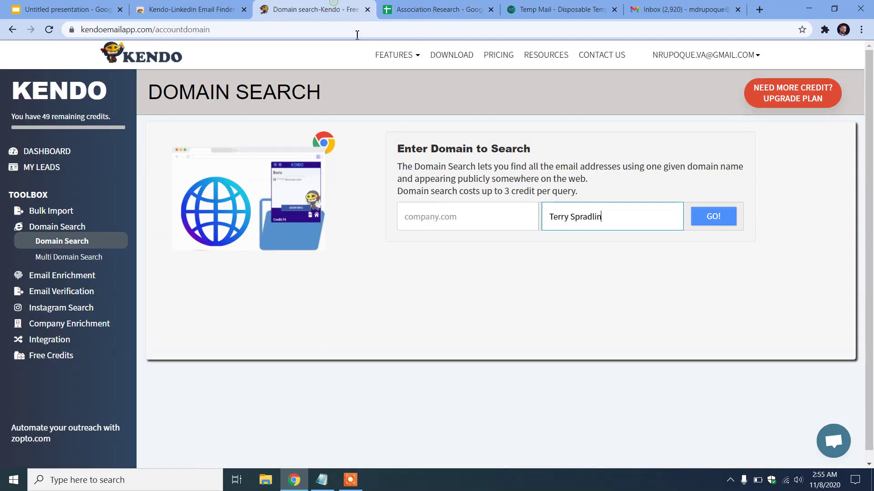
click(442, 216)
key(ctrl+v)
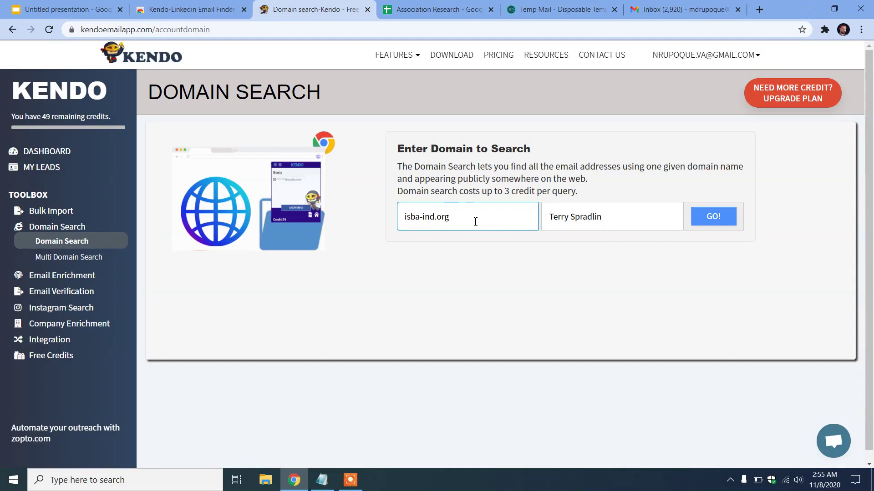
click(615, 218)
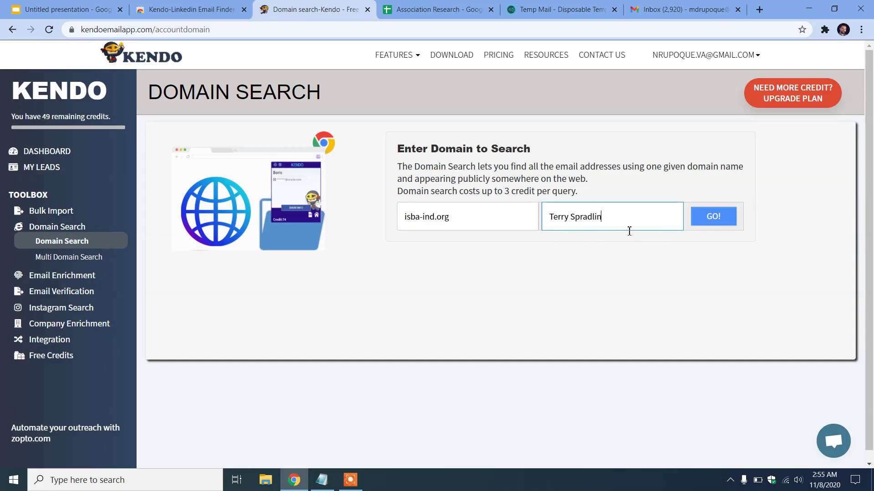
click(718, 226)
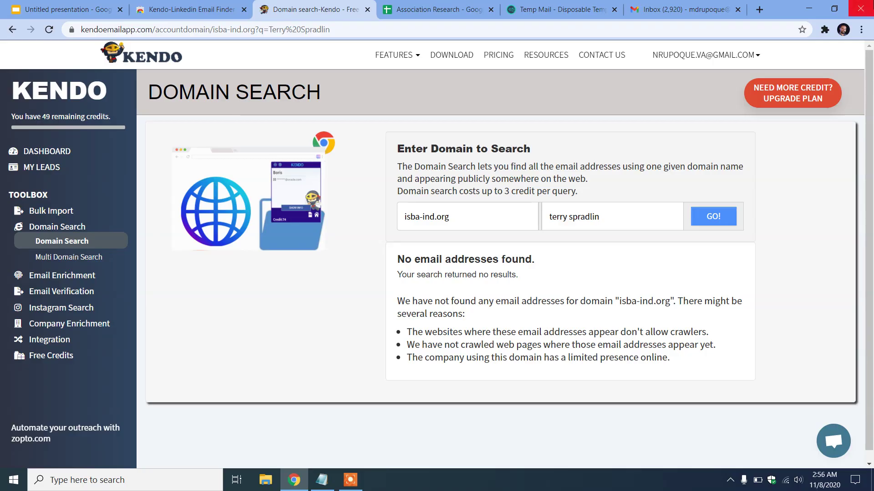
Open LinkedIn in a new tab and search it for 'hiring manager'
click(759, 10)
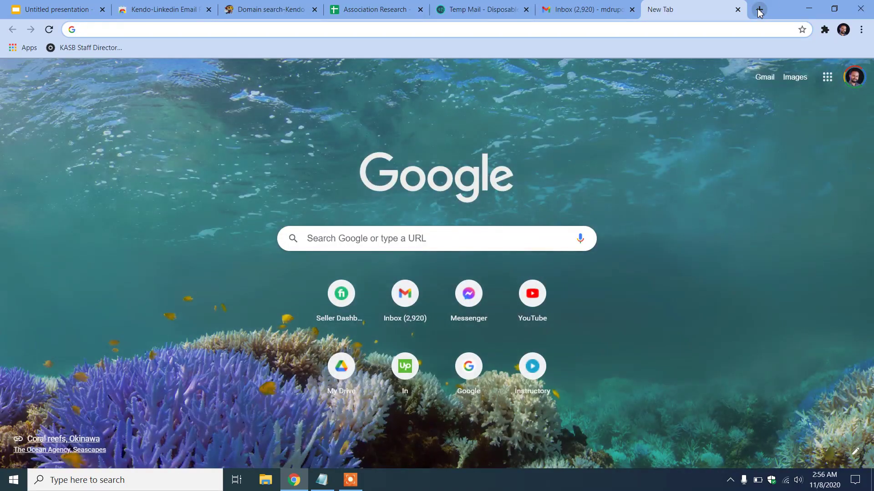
text(link')
key(Return)
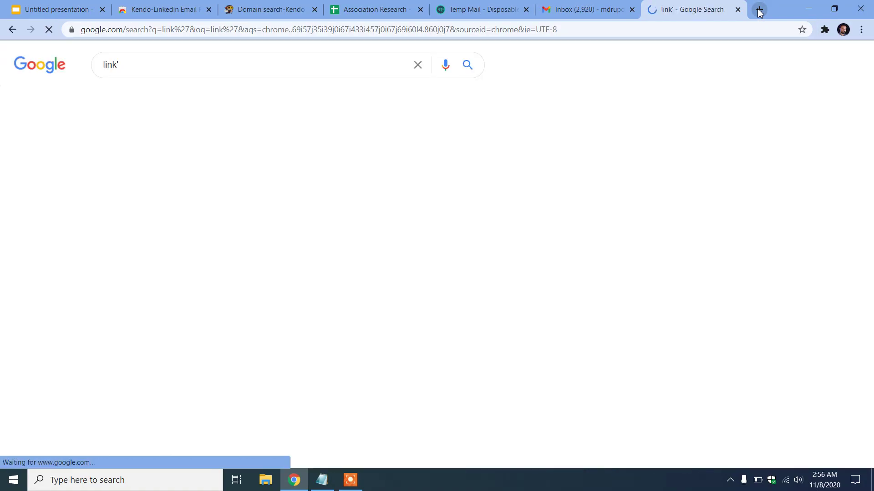
click(166, 159)
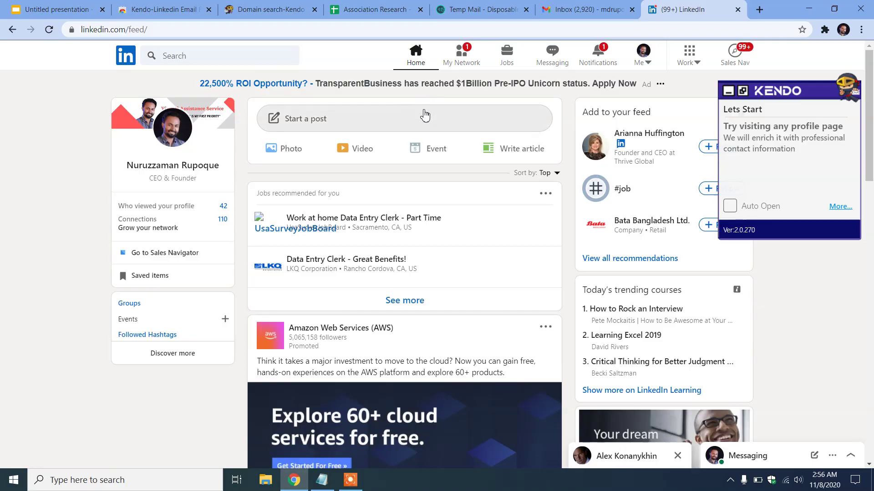
click(198, 52)
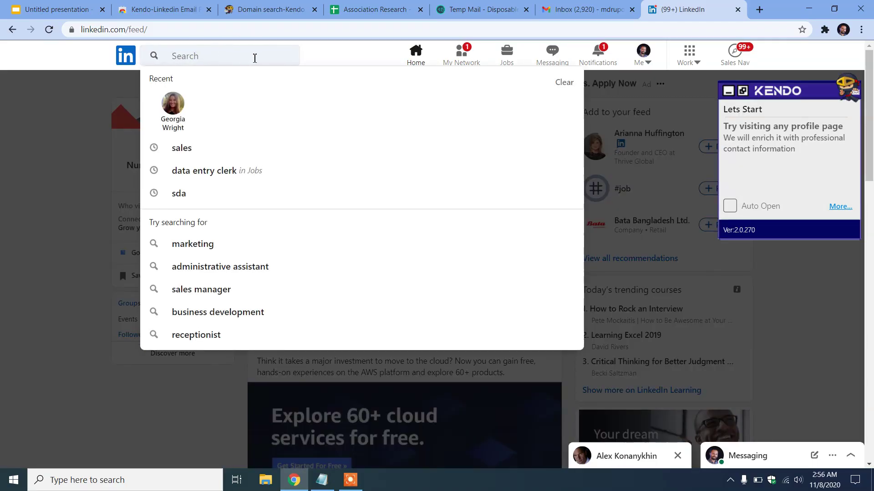
text(b)
key(BackSpace)
text(hiring manager)
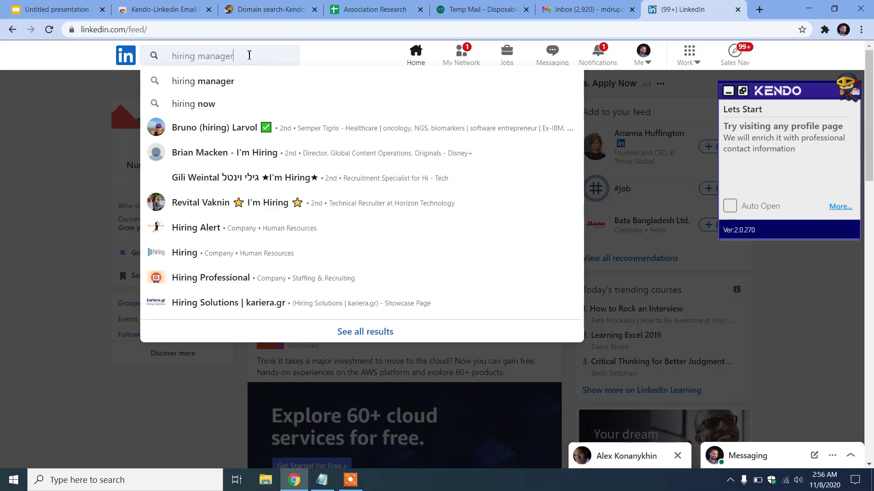
key(Return)
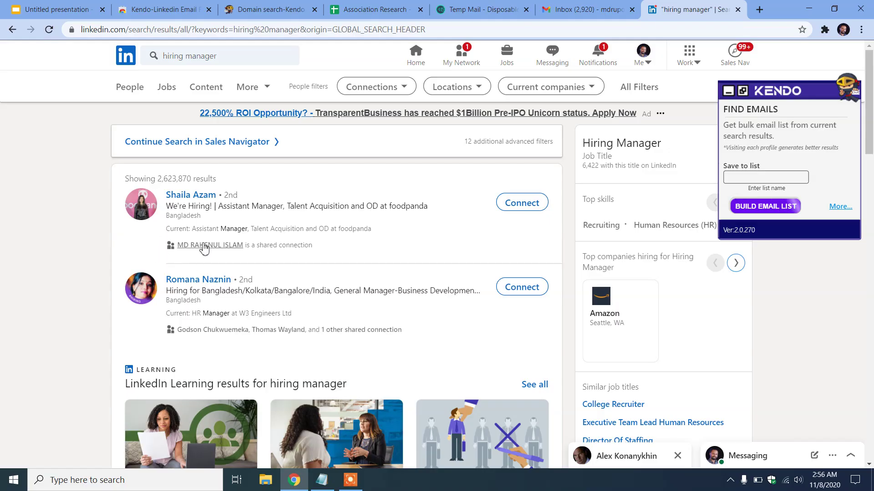
scroll(242, 238, down, 10)
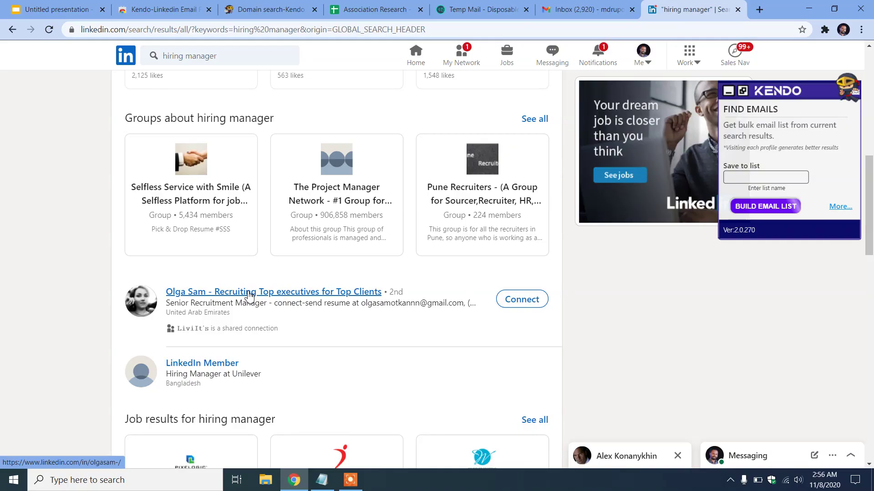
Look over a recruiter's profile from the results, then head back to the search
click(249, 295)
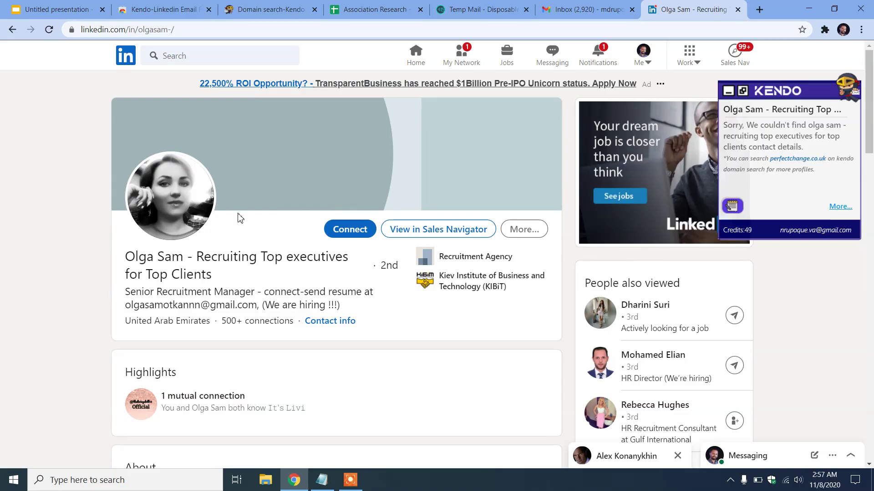
scroll(236, 214, down, 15)
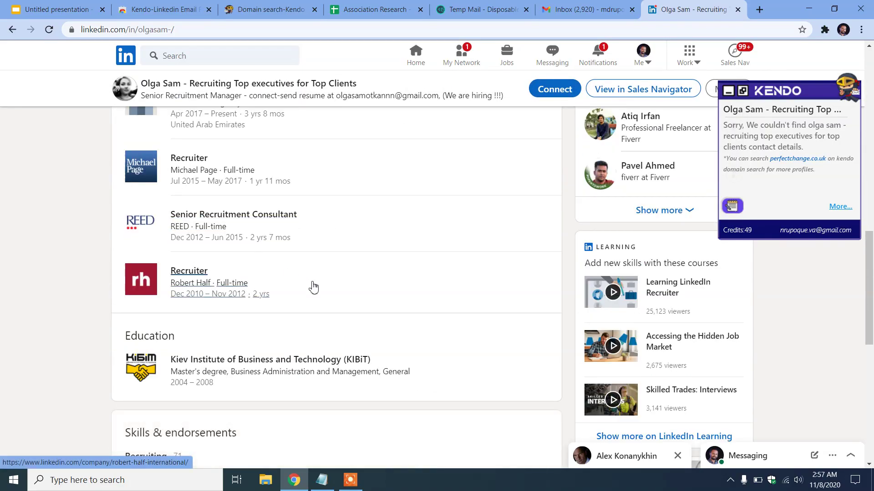
scroll(318, 295, up, 10)
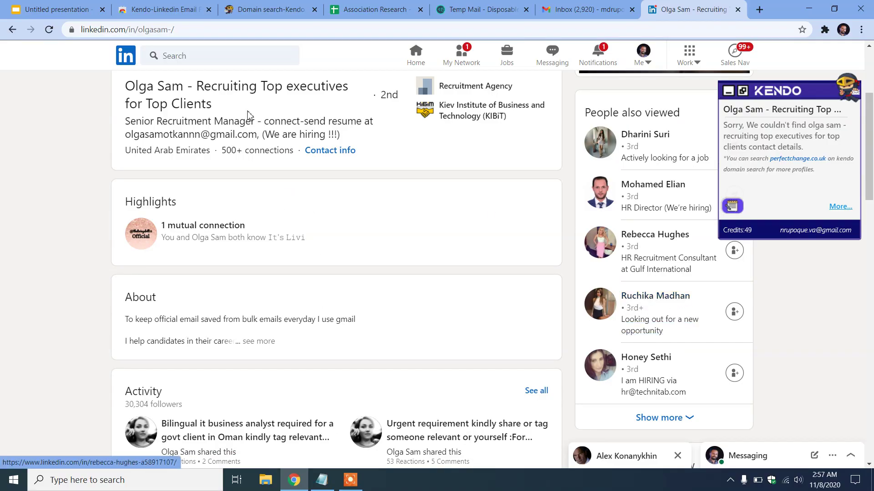
scroll(219, 74, up, 4)
click(187, 54)
In All Filters, select 1st, 2nd and 3rd+ connections and the United States location
click(203, 148)
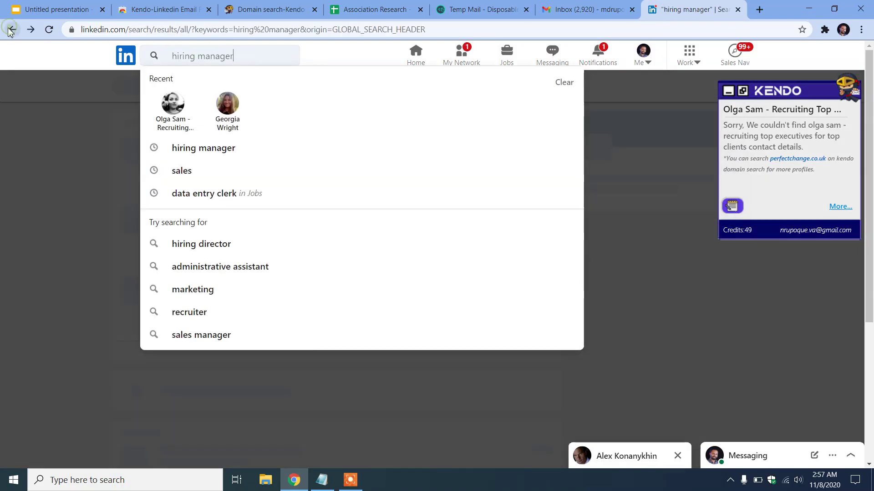
click(76, 259)
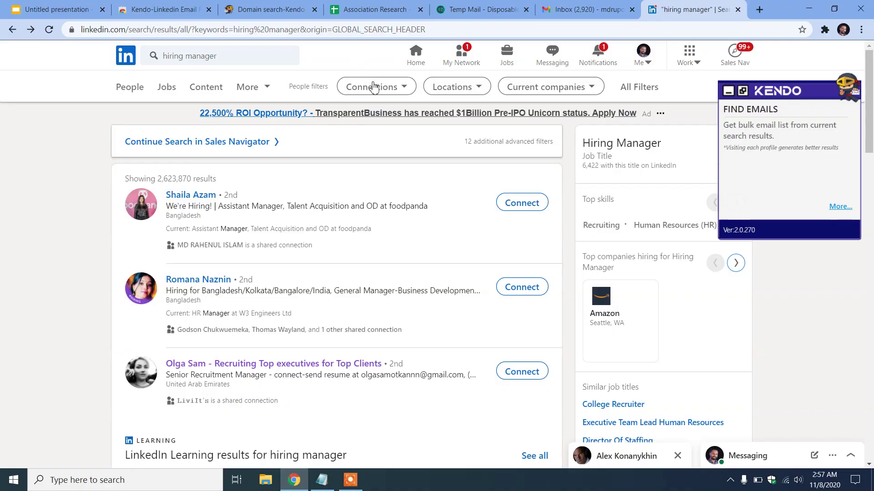
click(647, 90)
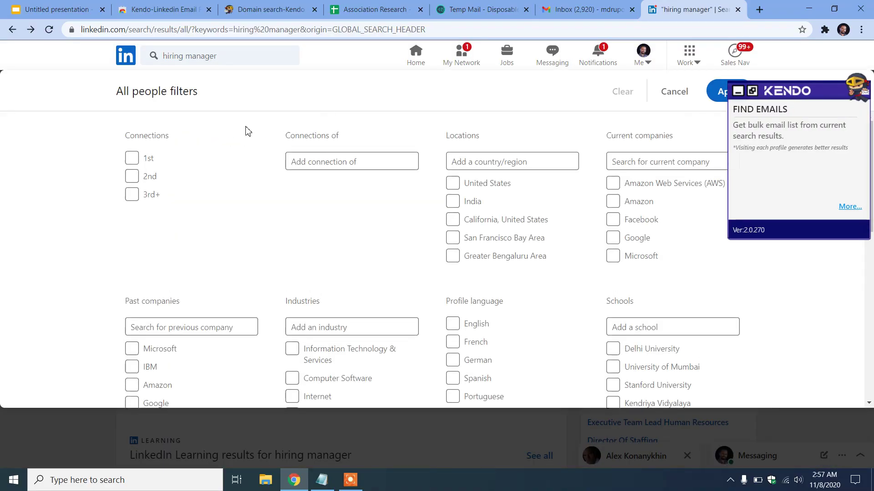
click(131, 158)
click(132, 176)
click(131, 194)
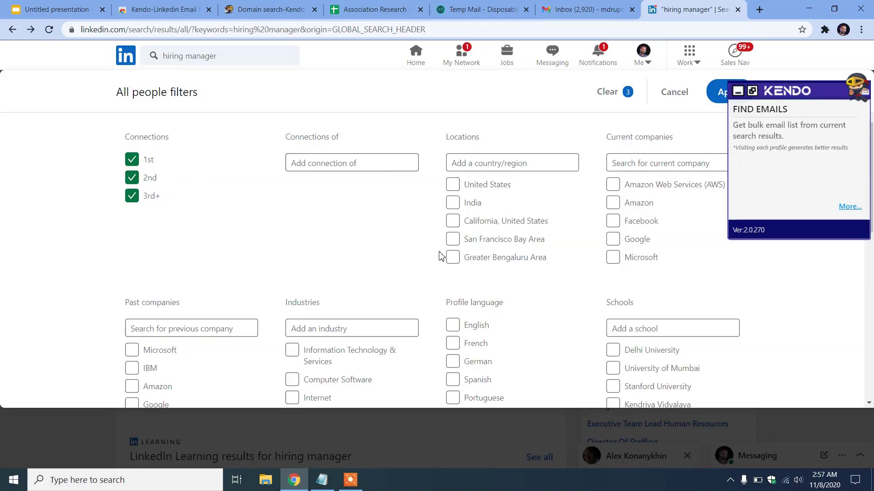
click(452, 185)
Enter 'hiring manager' as the Title filter and apply the filters
scroll(255, 277, down, 3)
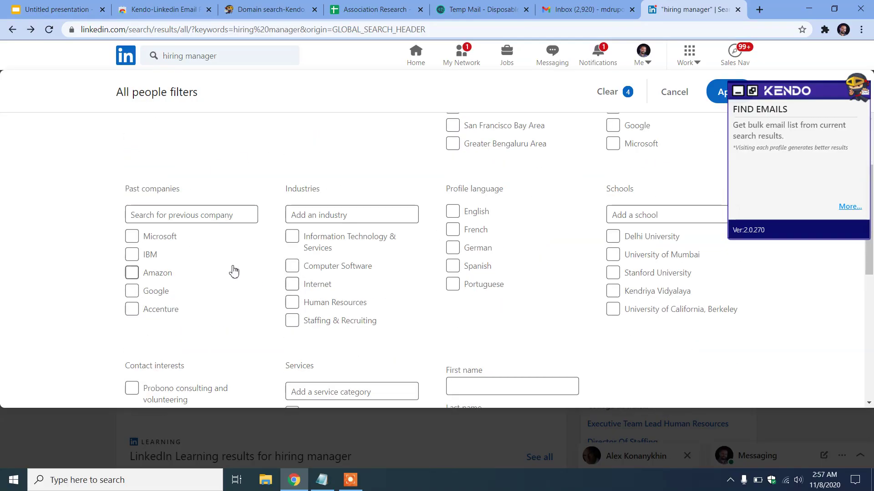
scroll(521, 261, down, 1)
scroll(521, 261, down, 2)
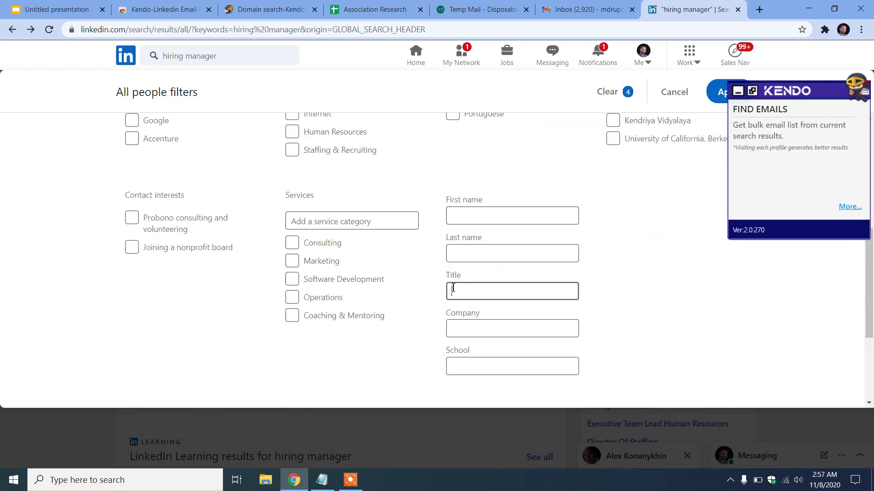
text(hiring mana)
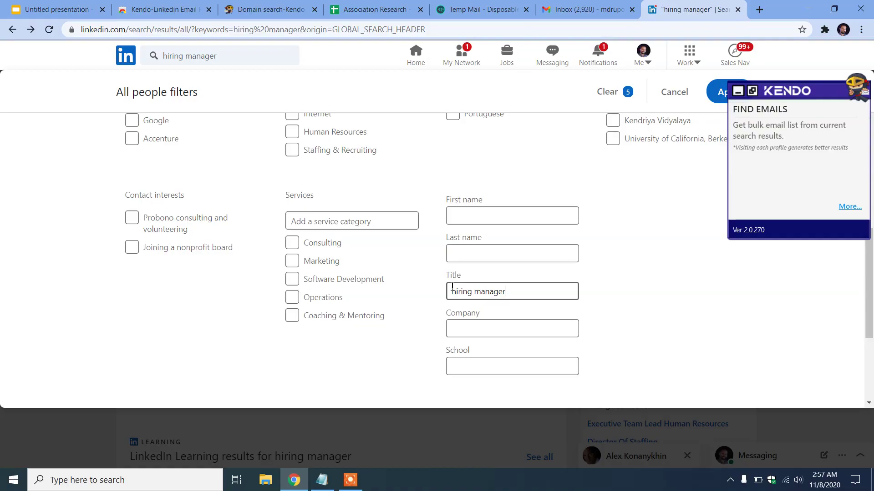
text(ger)
scroll(550, 255, up, 5)
click(717, 91)
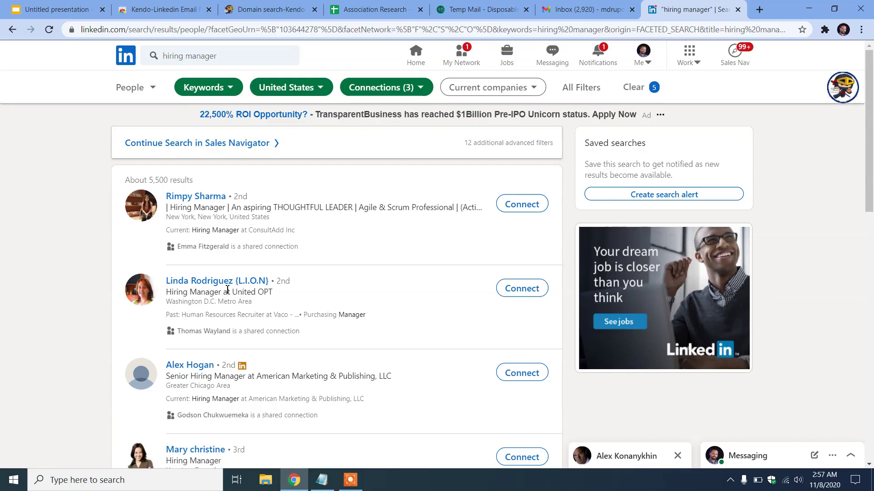
Open a listed hiring manager's profile and unlock its emails and phone number in Kendo
scroll(184, 381, down, 3)
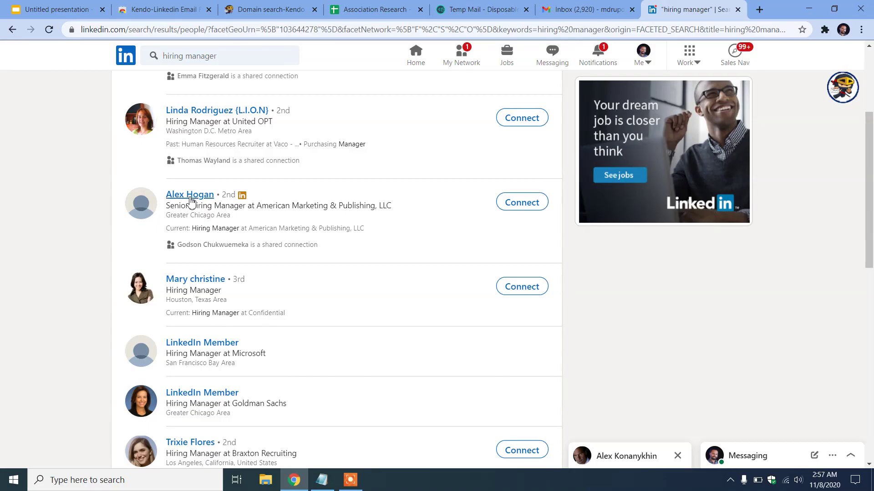
click(197, 199)
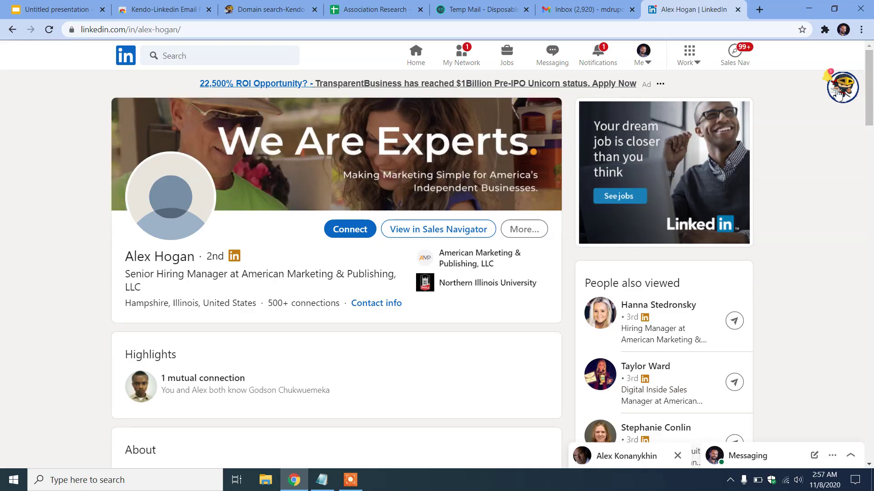
click(842, 88)
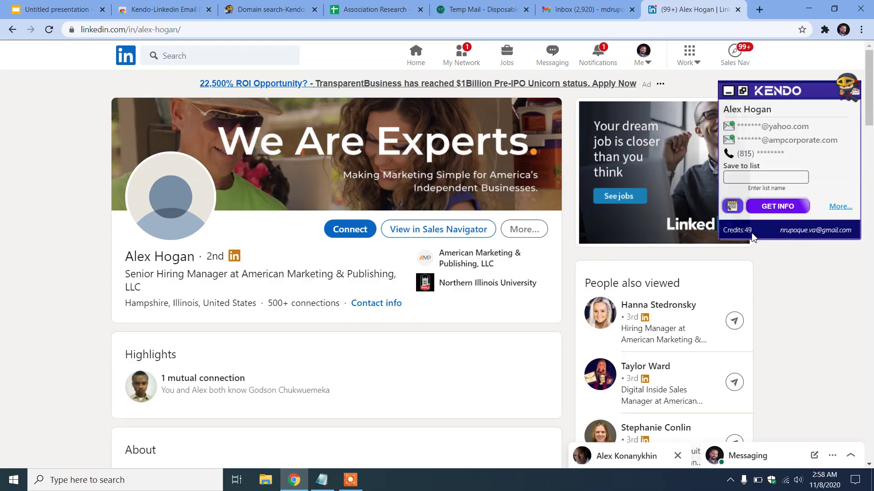
click(776, 212)
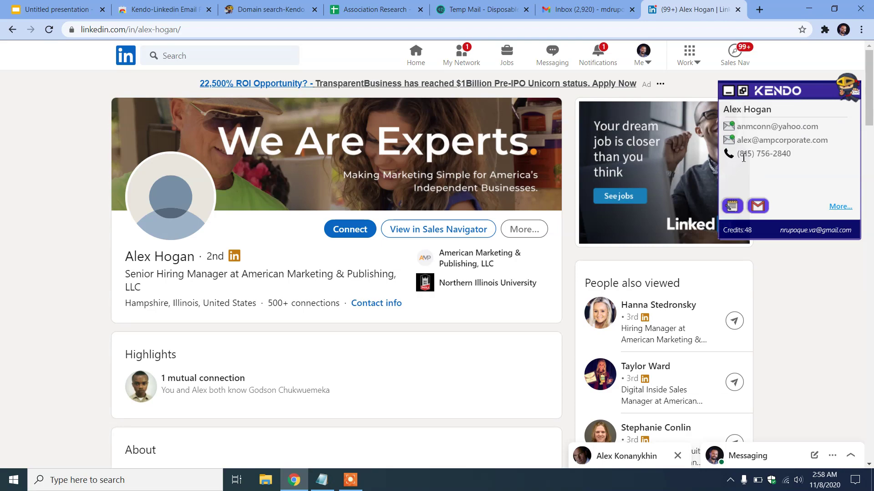
Copy the phone number and the Yahoo email address from Kendo's panel
click(762, 157)
click(801, 133)
click(780, 124)
Paste the Yahoo email into D97 of the Association Research sheet and return to the LinkedIn profile
click(373, 9)
scroll(498, 311, down, 20)
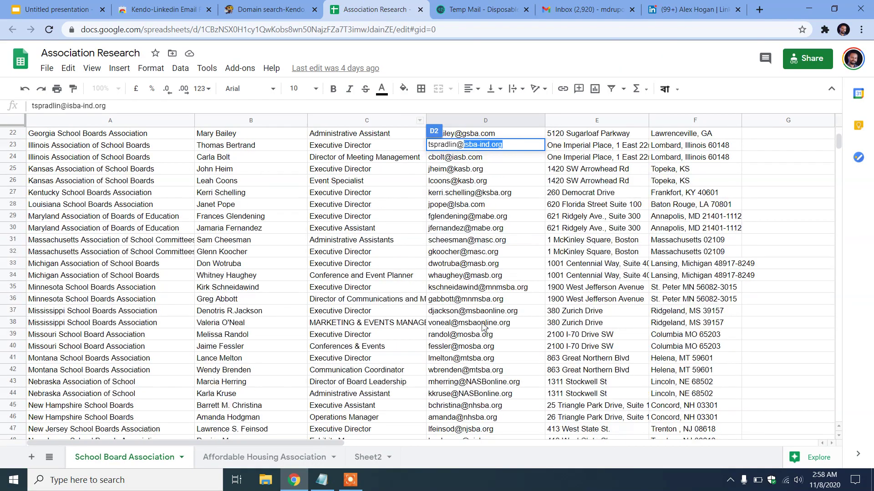
click(458, 276)
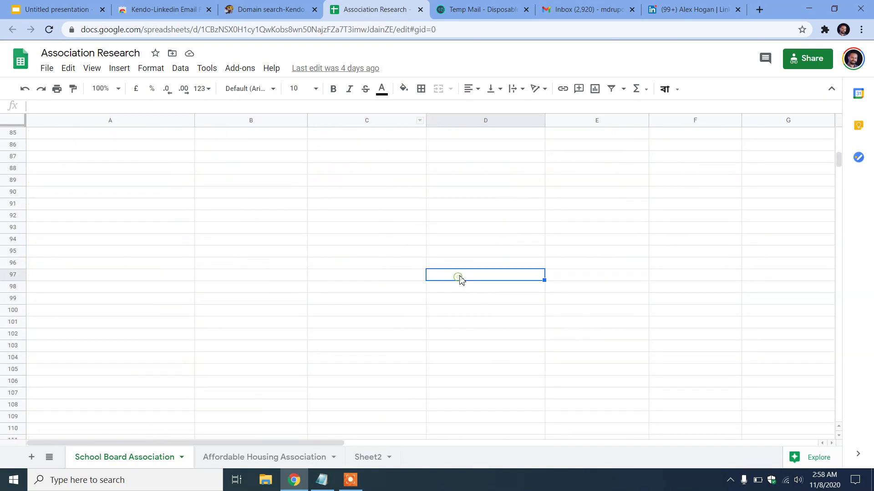
key(ctrl+v)
click(369, 298)
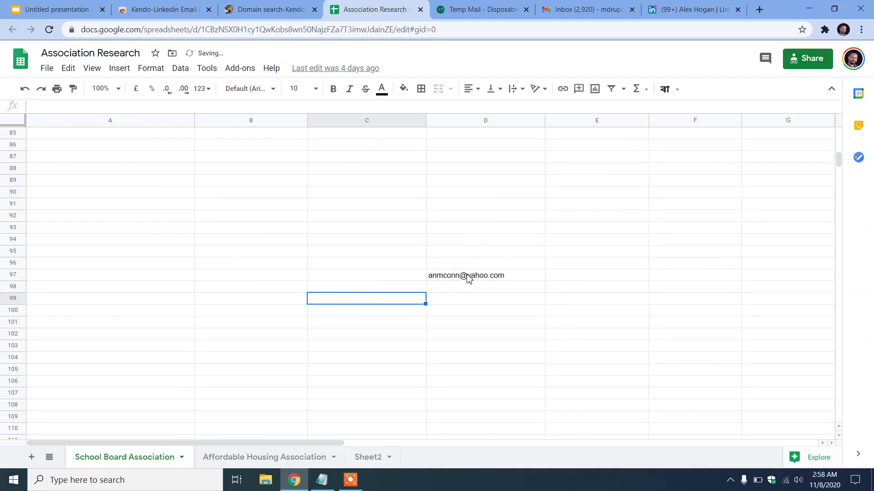
click(689, 9)
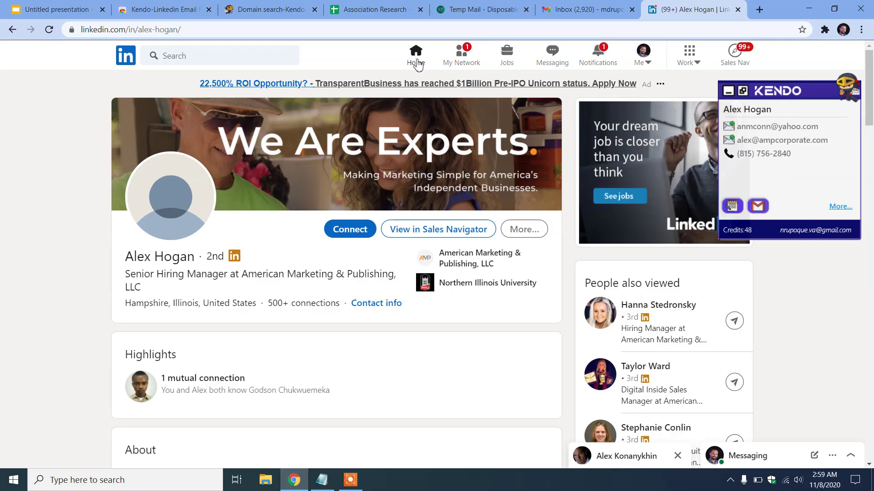
Open Sales Navigator and set the lead Title filter to 'hiring manager'
click(736, 56)
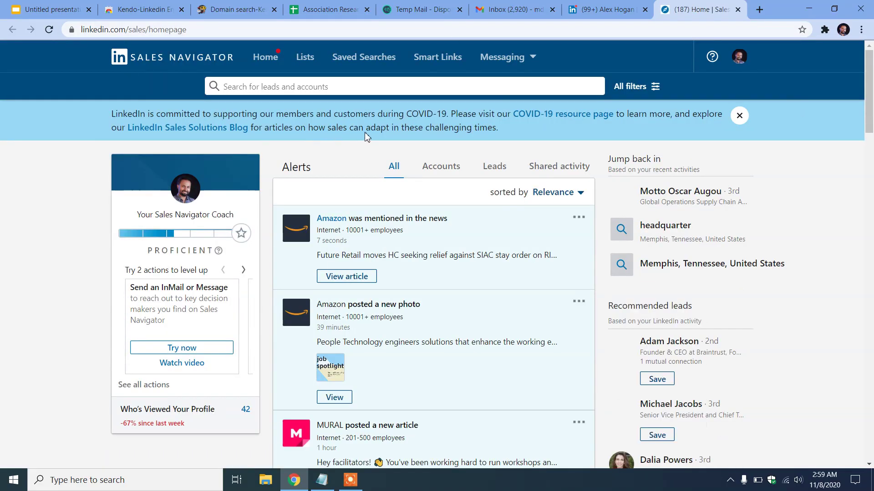
click(282, 86)
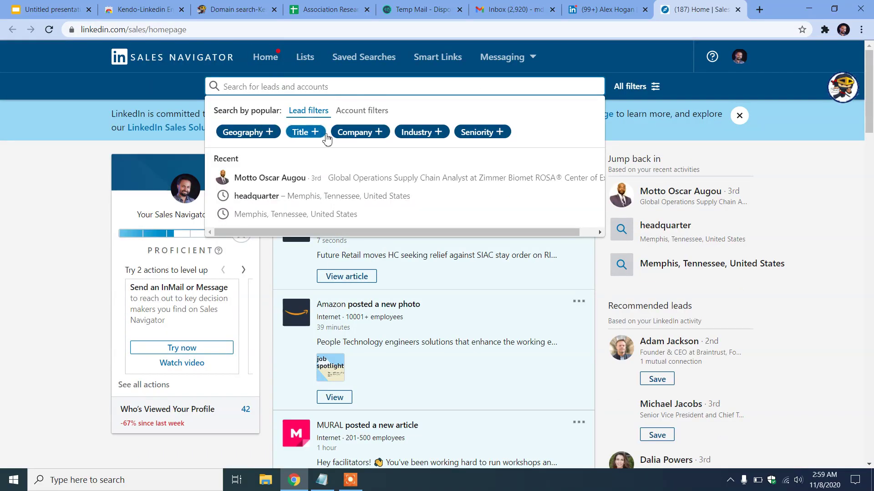
click(315, 134)
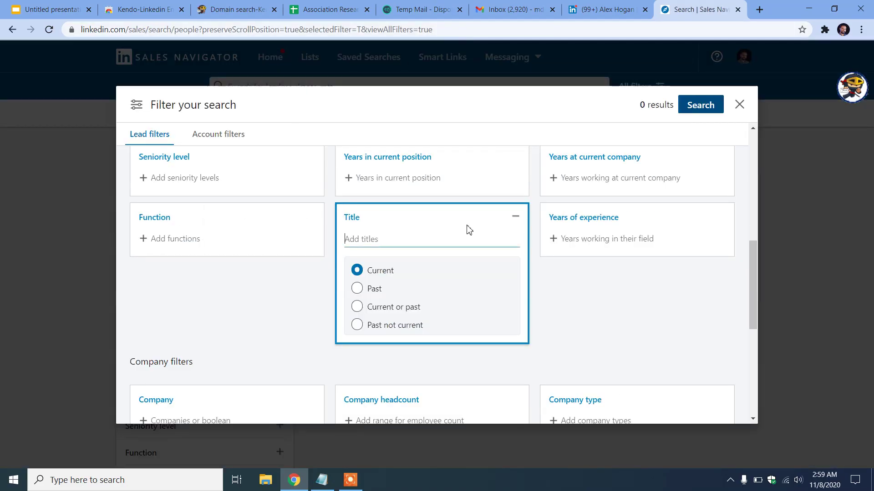
click(375, 241)
text(higi)
text(ng)
key(BackSpace)
key(BackSpace)
key(BackSpace)
key(BackSpace)
key(BackSpace)
text(ring manager)
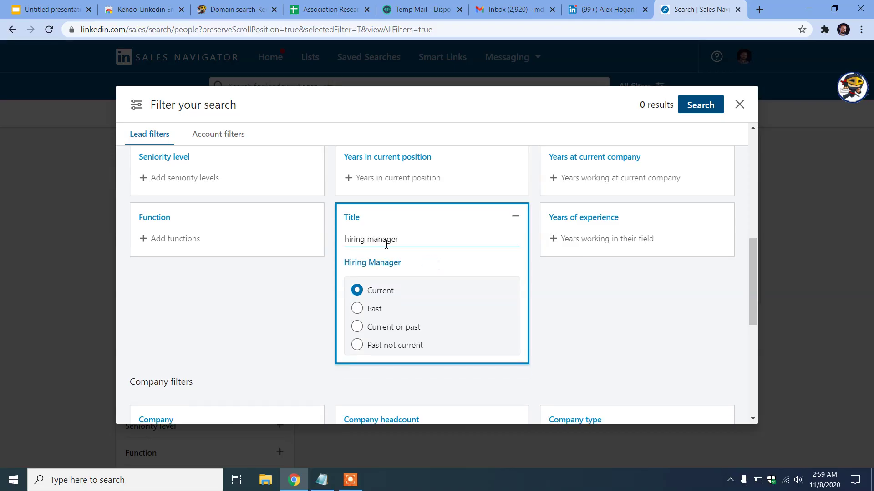
scroll(381, 236, up, 6)
scroll(208, 253, down, 1)
Add United States as the lead location and run the search
click(190, 197)
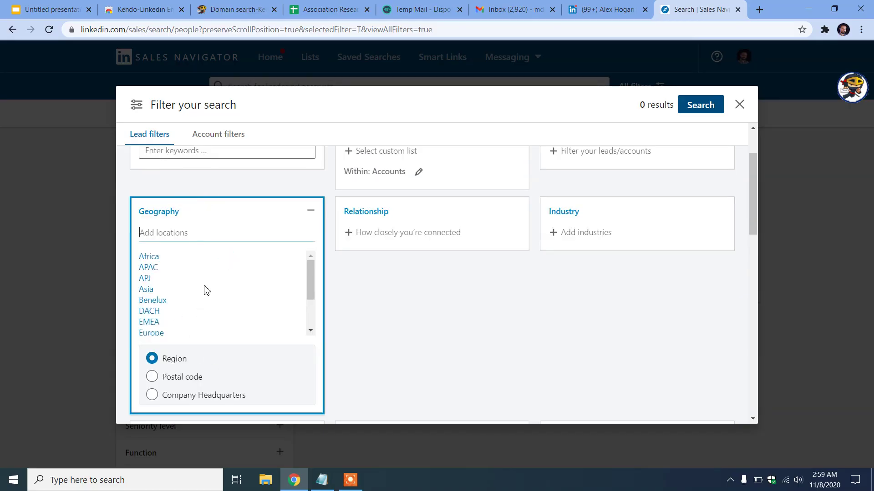
text(uni)
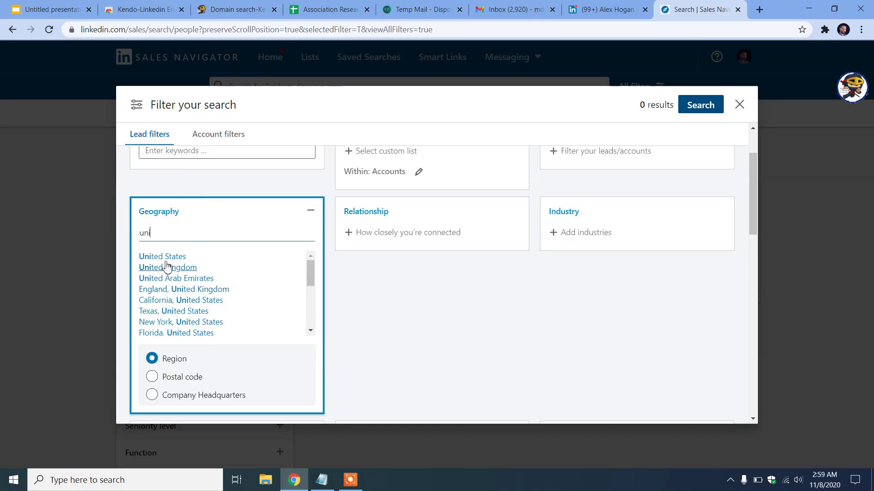
click(169, 256)
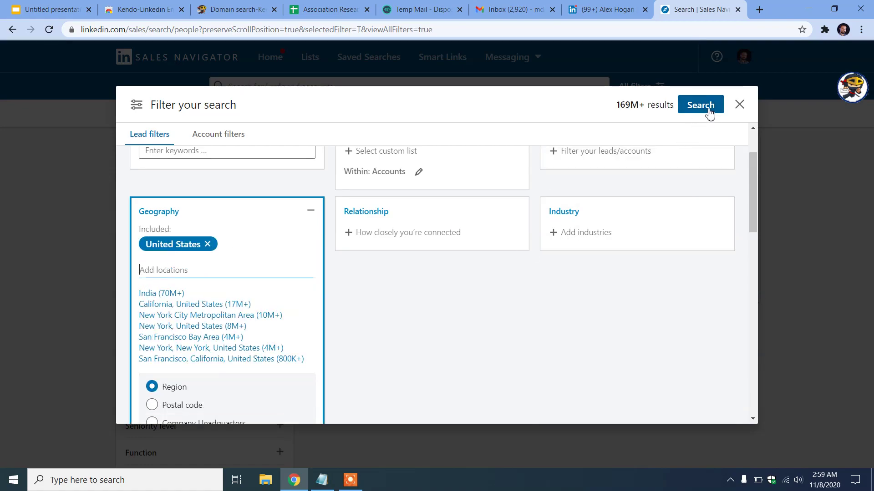
click(706, 109)
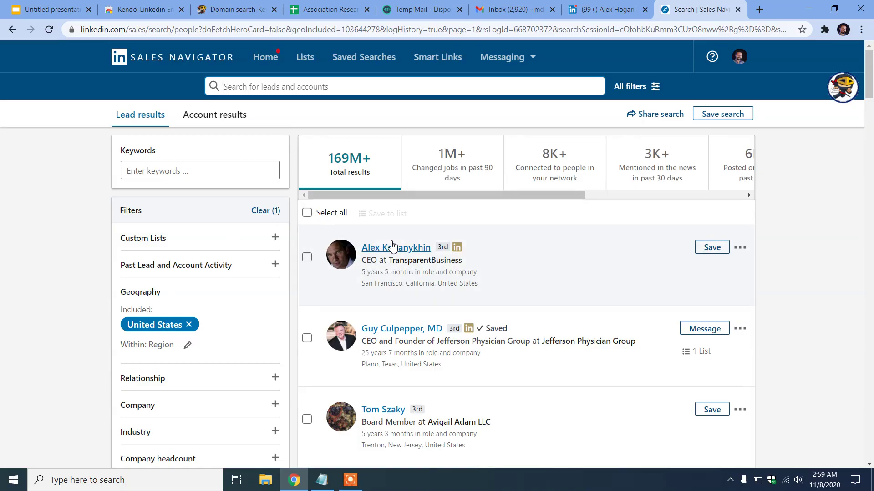
Open Kendo's bulk email finder, then go to Kendo's My Leads page to add a list
click(842, 94)
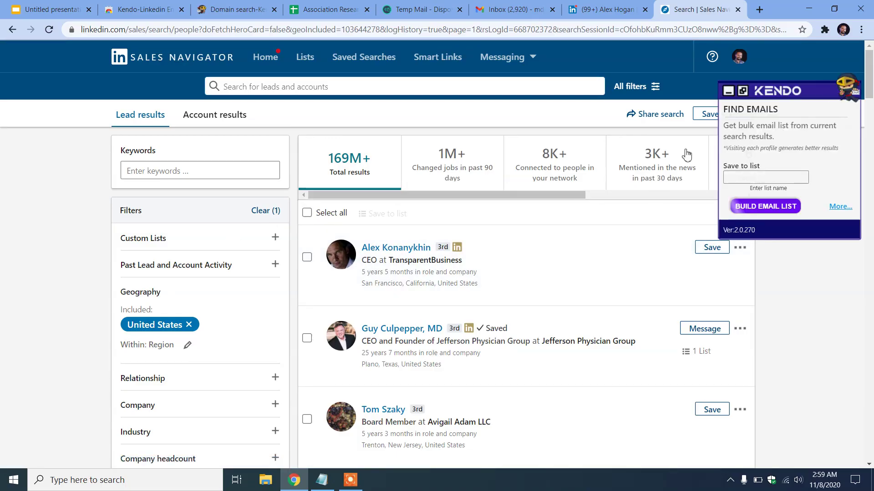
click(758, 179)
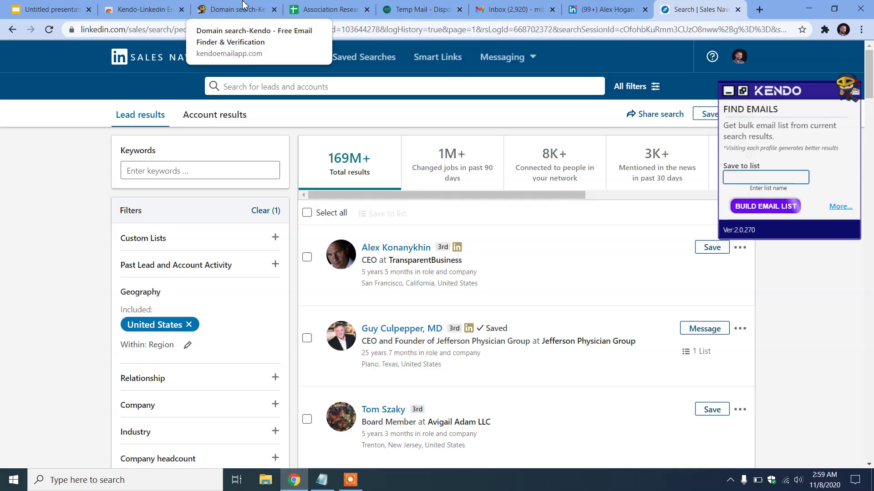
click(234, 9)
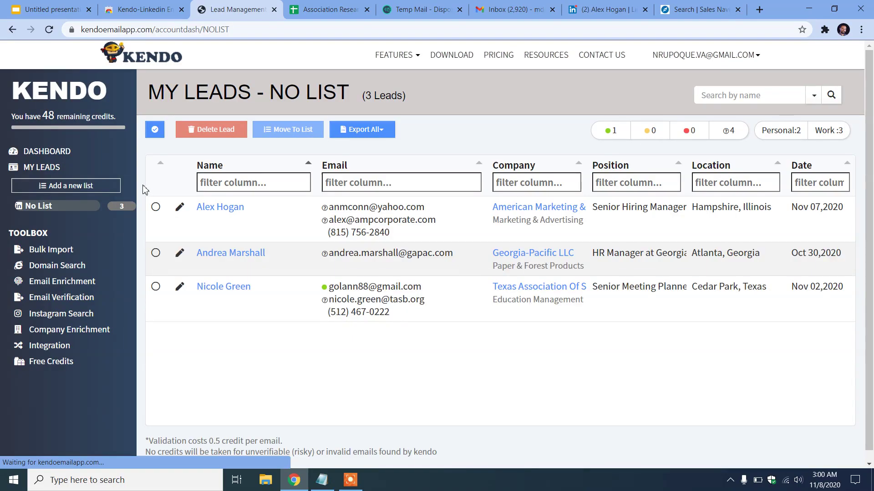
click(74, 187)
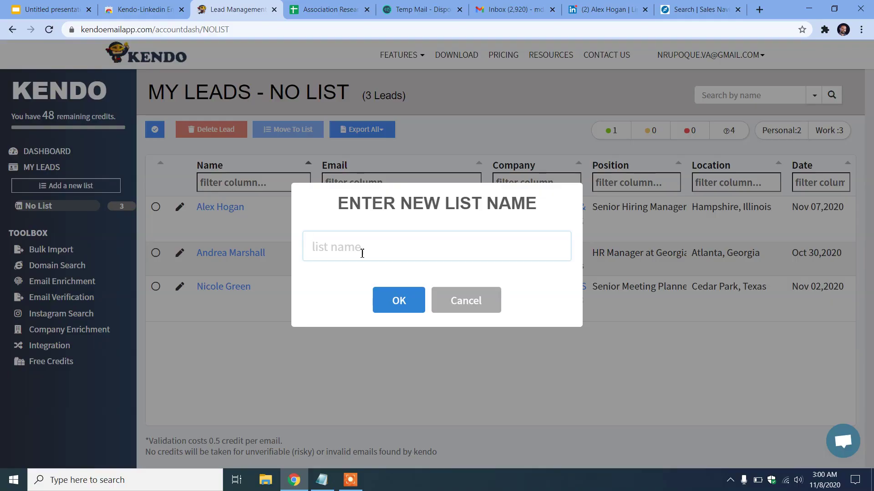
Create and open the 'Hiring Manager' list, then reload the Sales Navigator US lead results
text(Hiring manager)
click(397, 298)
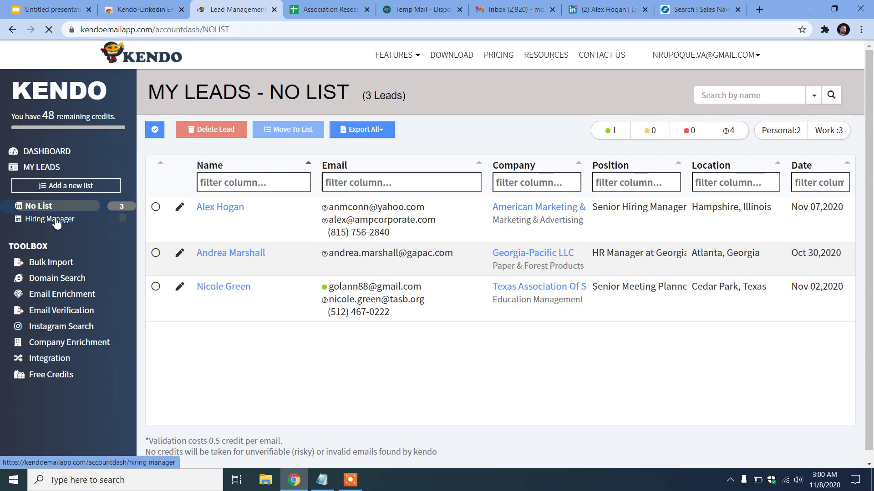
click(64, 223)
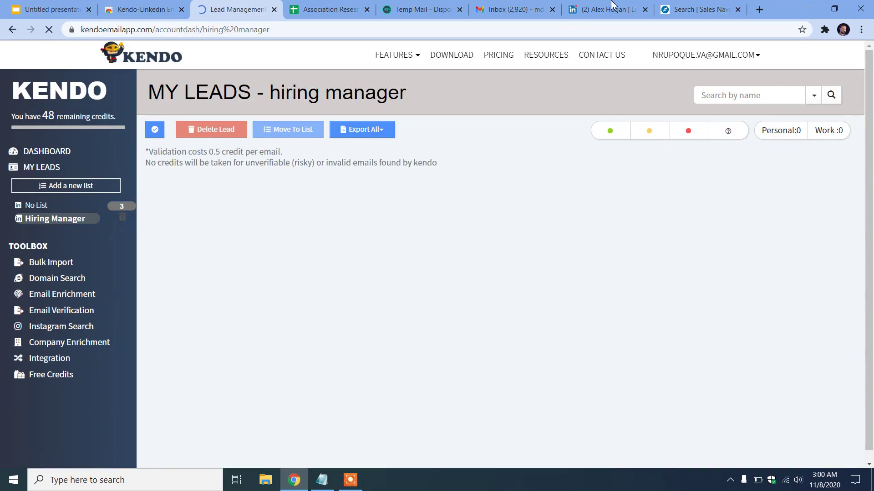
click(612, 8)
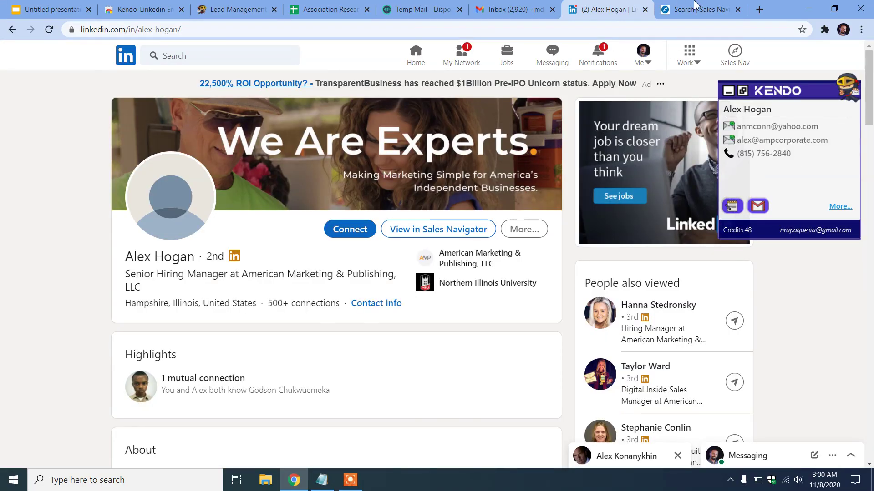
key(ctrl+Tab)
click(49, 30)
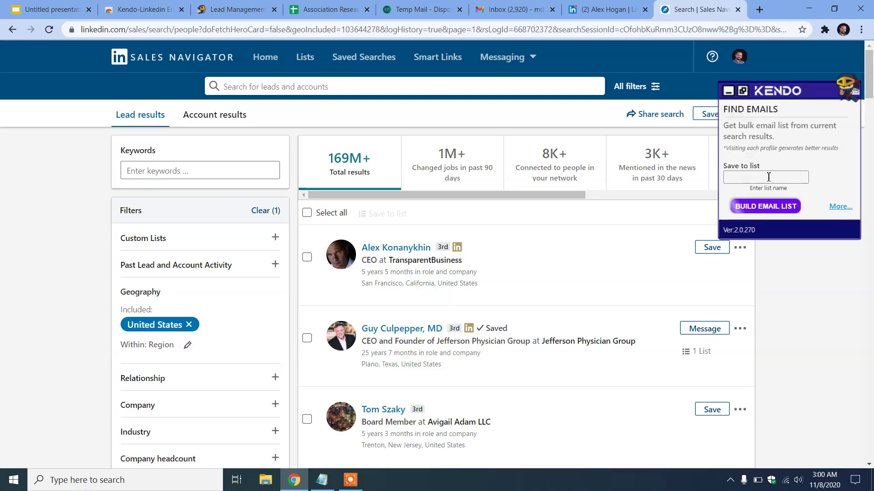
Build an email list saved to 'Hiring manager', stopping after 16 emails are found
click(769, 181)
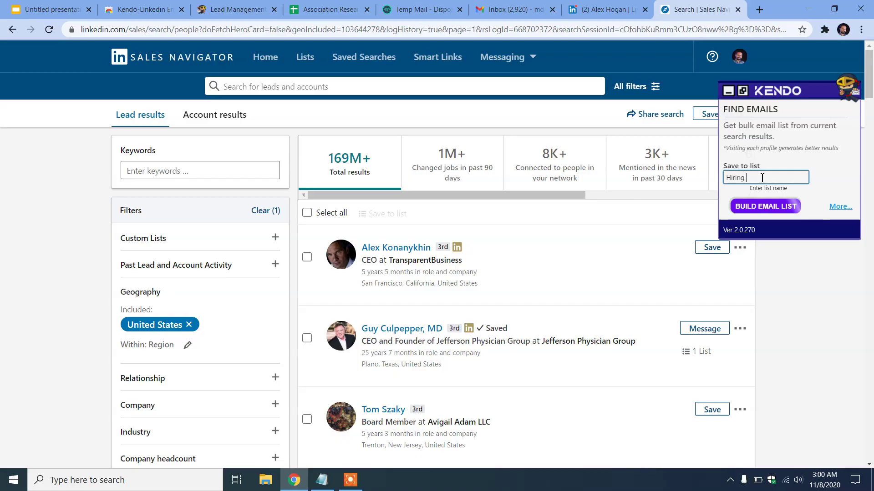
text(Hiring manager)
click(768, 208)
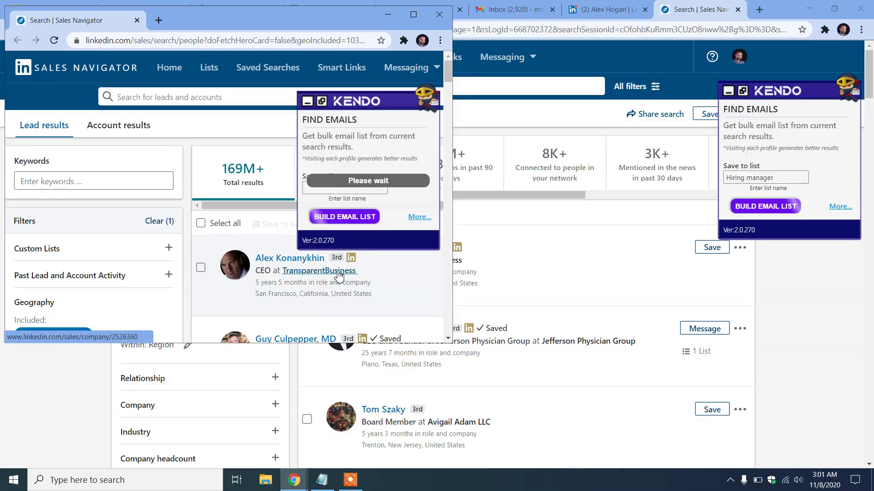
scroll(339, 275, down, 1)
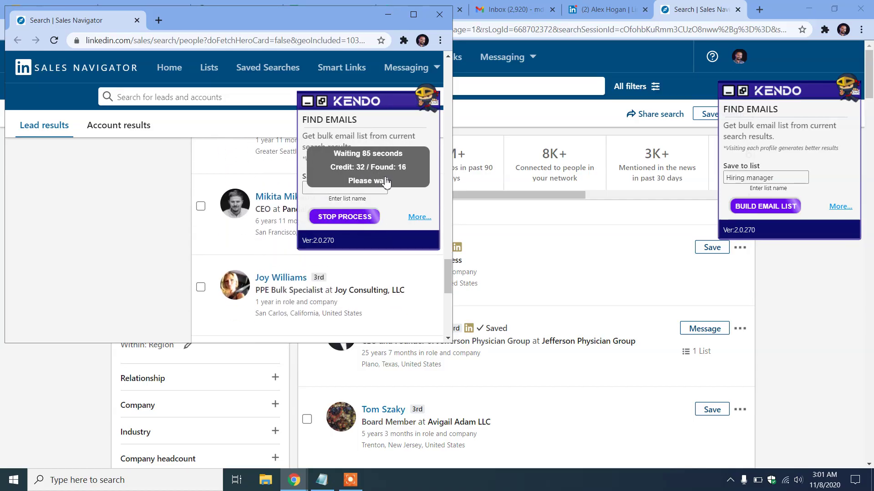
click(351, 224)
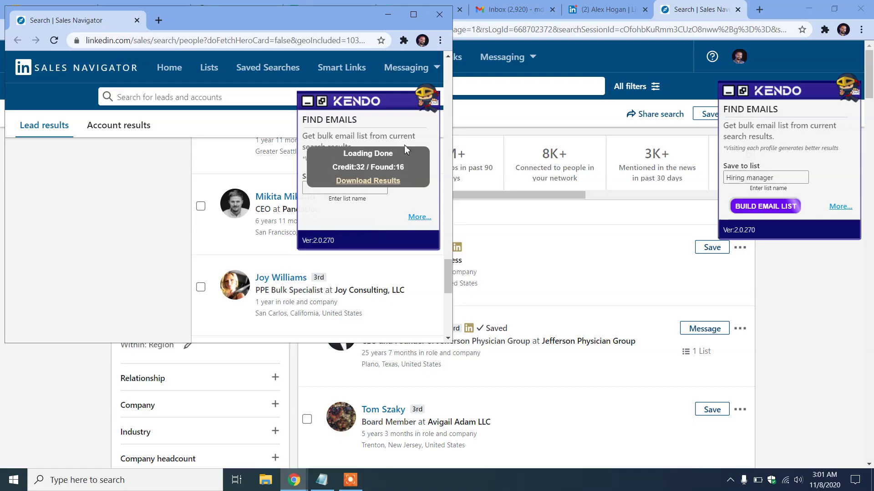
click(439, 14)
click(250, 5)
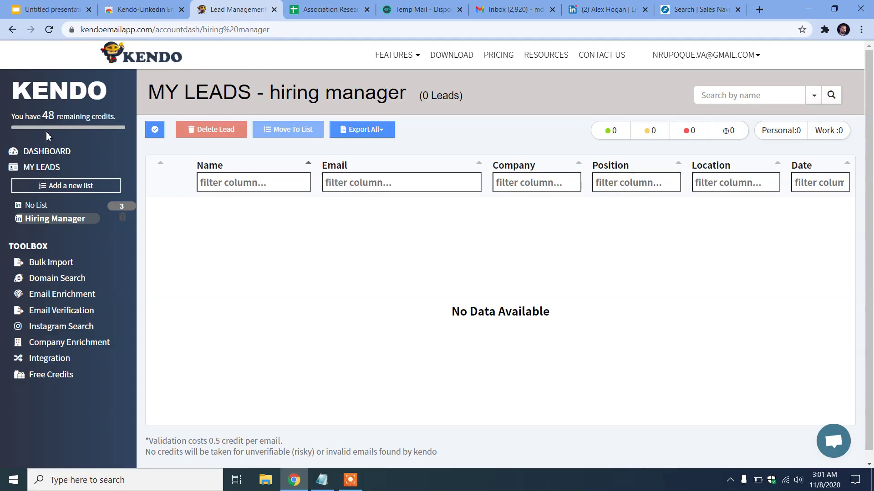
Reload Kendo's Hiring Manager list to show its 16 leads with emails, companies and positions
click(49, 30)
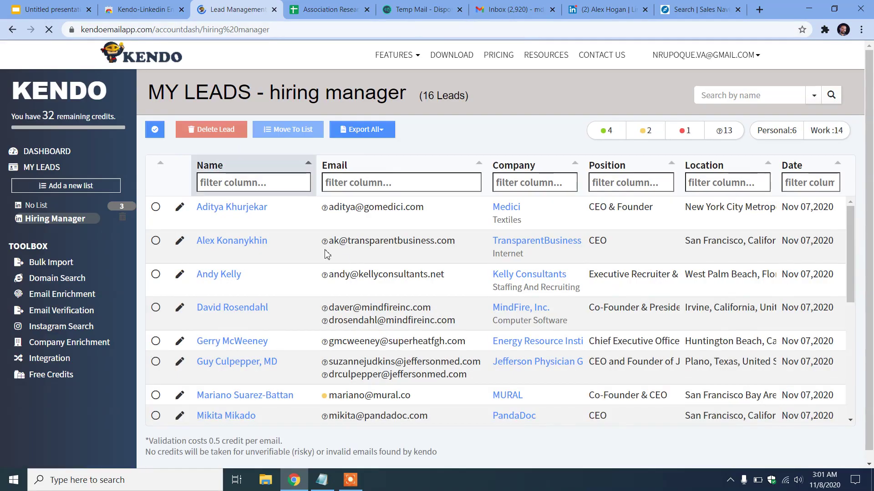
scroll(353, 263, down, 5)
scroll(353, 262, down, 2)
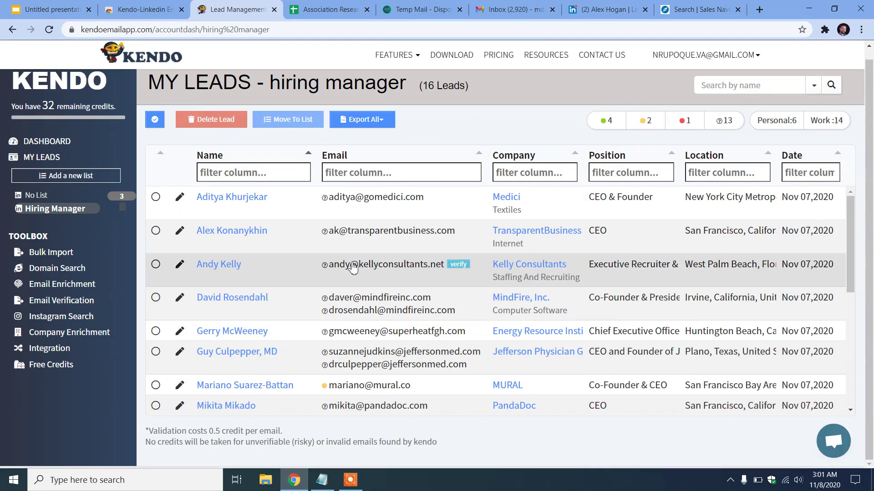
scroll(510, 310, up, 1)
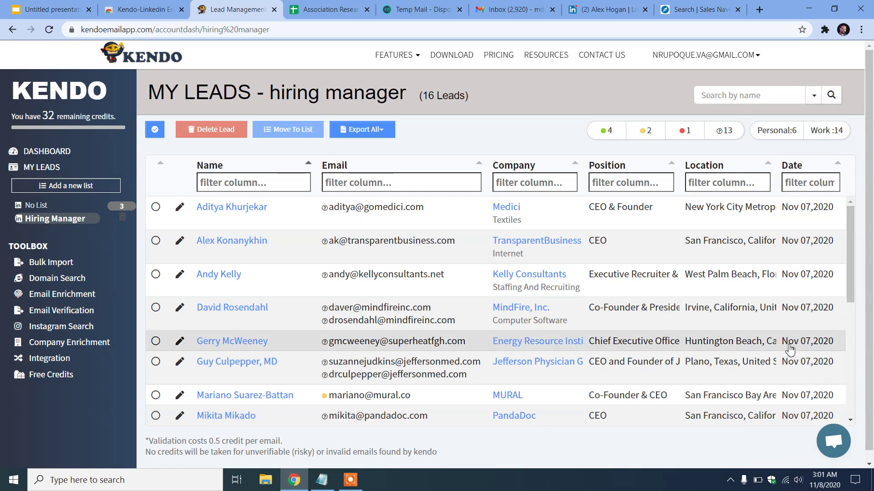
scroll(334, 299, down, 6)
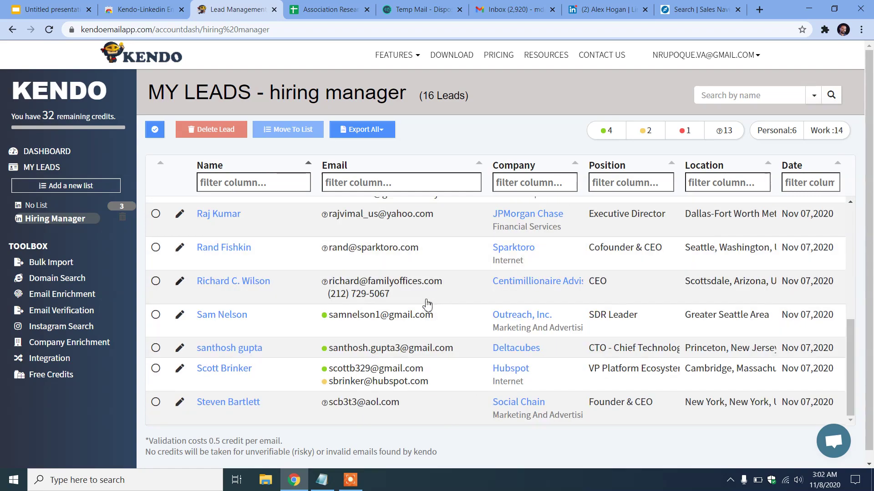
Turn on the valid, risky, invalid and unverified email filters to list all 16 leads
click(610, 134)
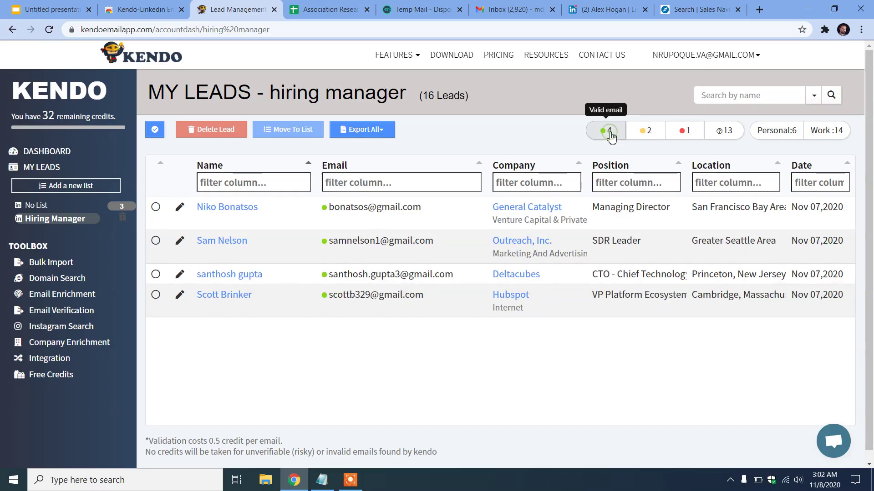
click(647, 138)
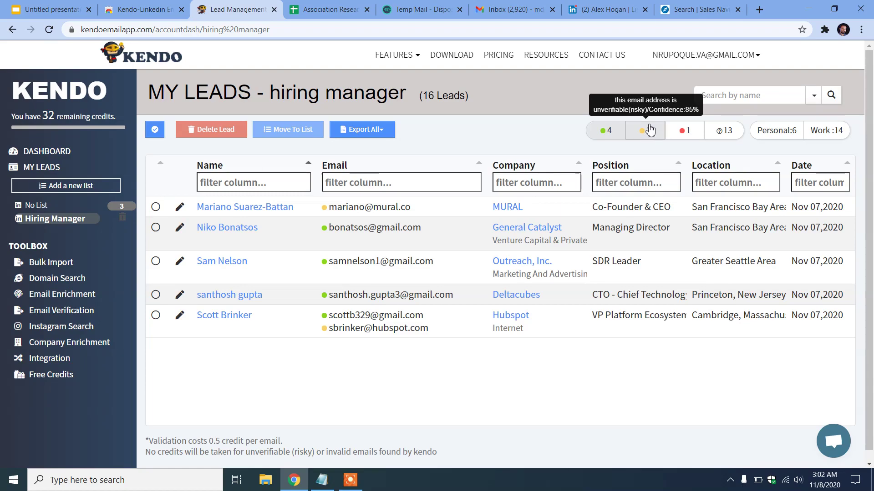
click(686, 132)
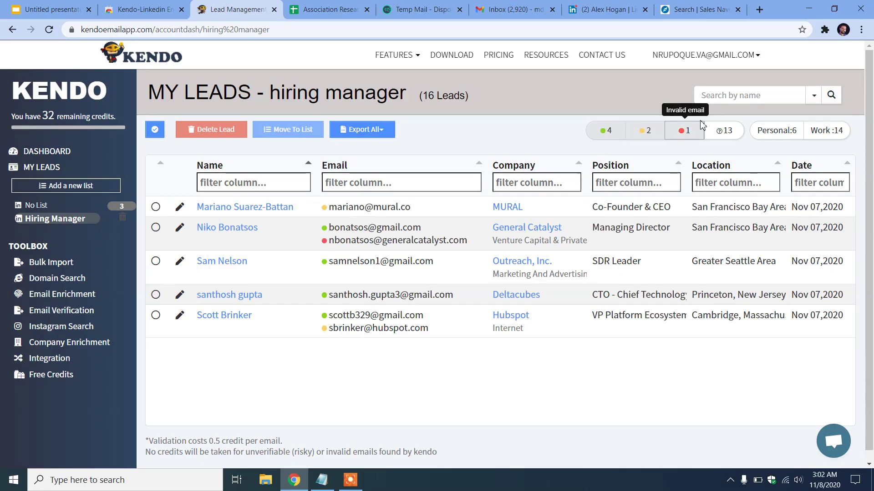
click(729, 132)
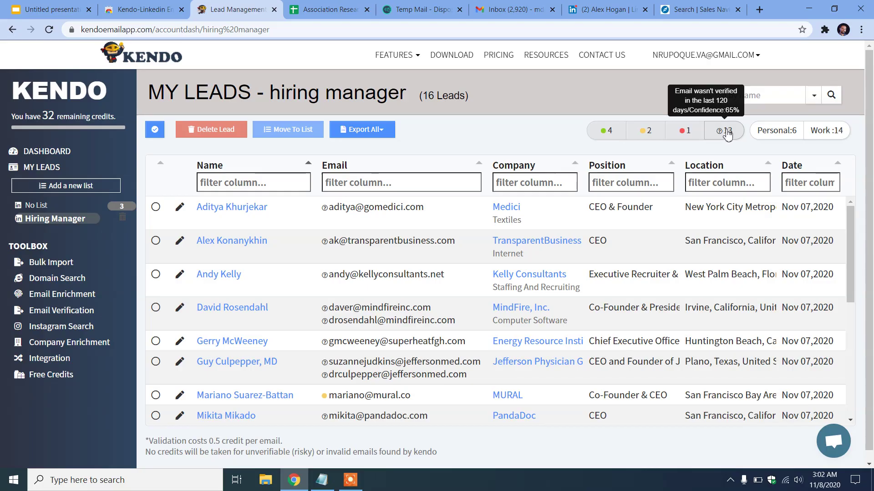
scroll(388, 281, down, 5)
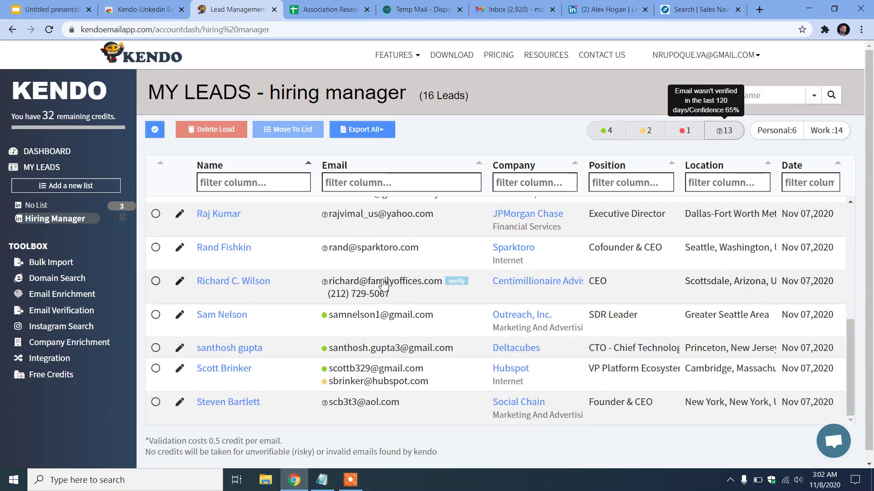
scroll(388, 281, up, 5)
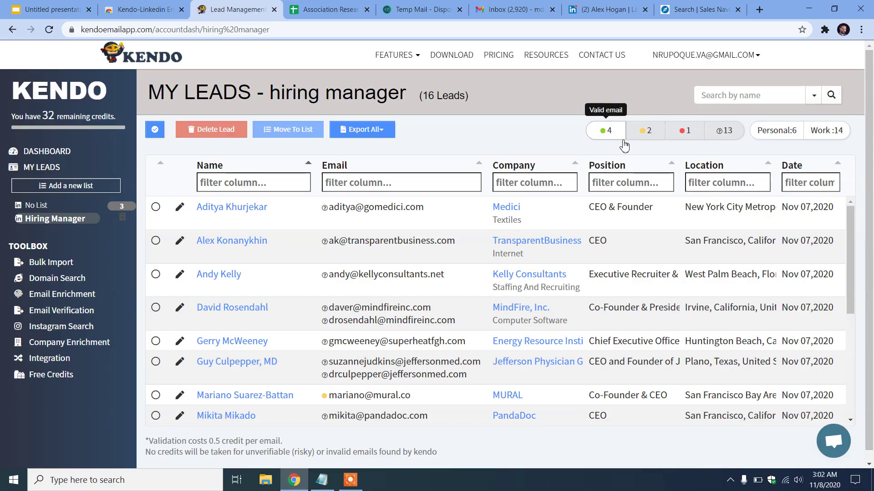
scroll(464, 283, down, 4)
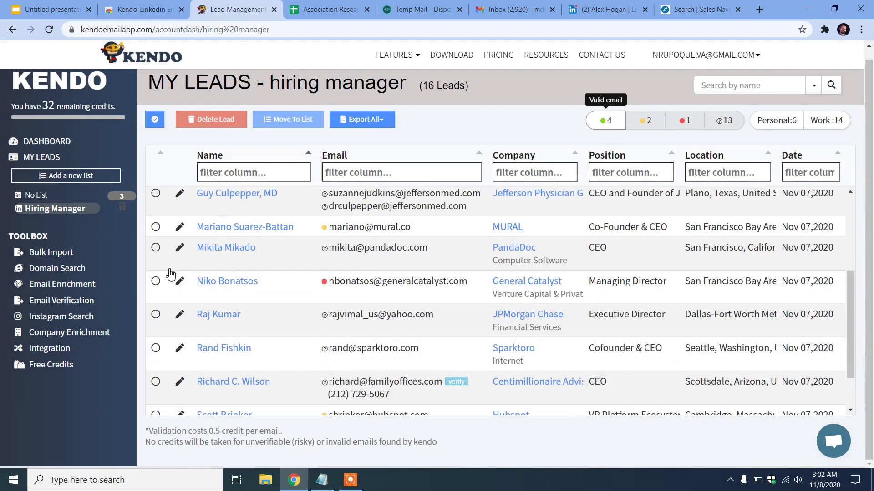
scroll(153, 324, up, 4)
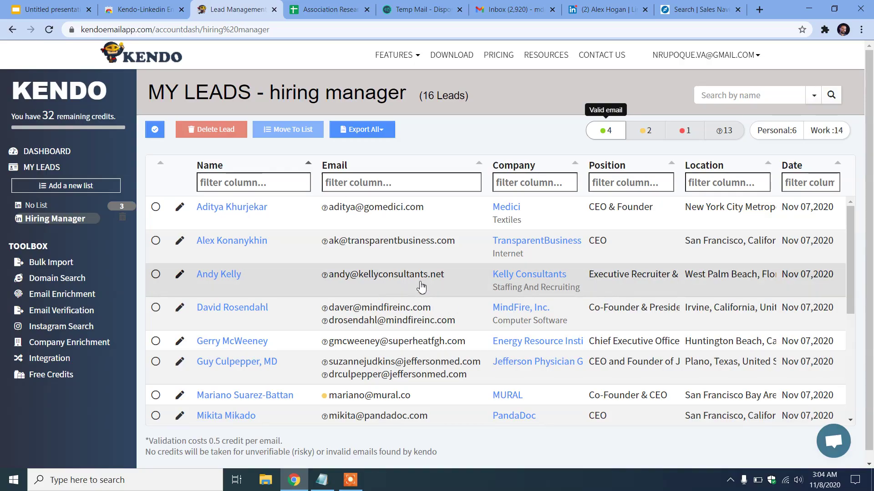
mouse_move(428, 279)
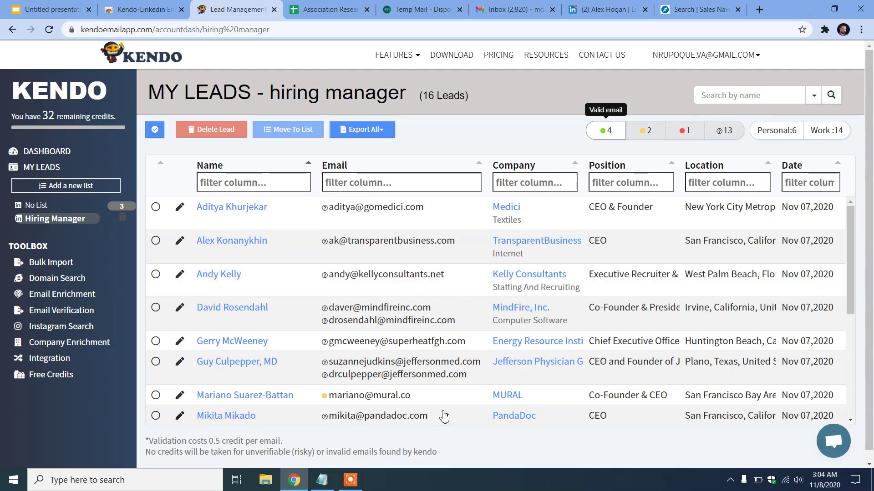
Mark Leadfinder.pro as the next tool on the comparison slide, then return to Sales Navigator
click(48, 5)
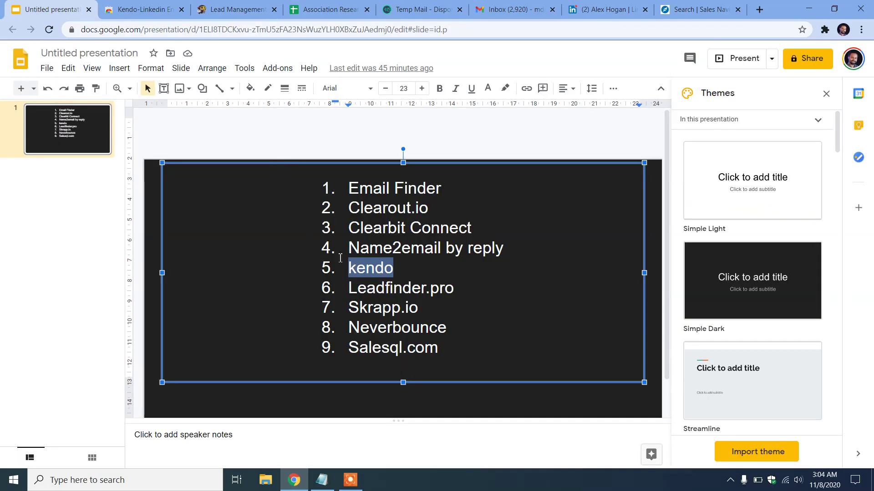
drag(453, 289, 350, 285)
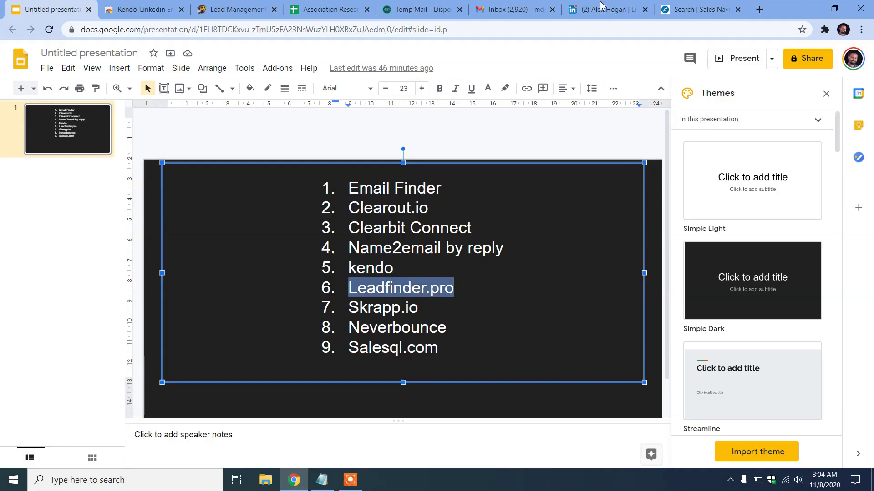
click(658, 8)
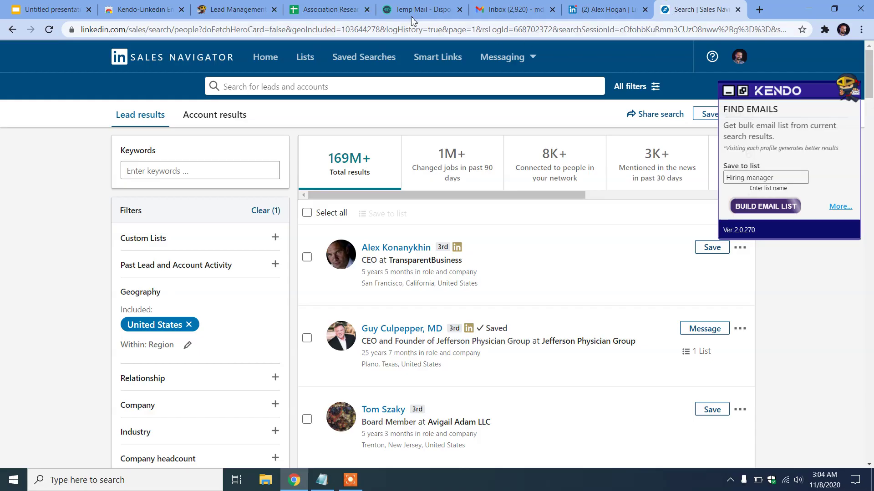
Load the leadfinder.pro website from the pasted address
click(403, 29)
text(leadfinder.pro)
key(Return)
Close the old LinkedIn profile and Kendo lead tabs and bring up LeadFinder's Find an Email form
click(644, 9)
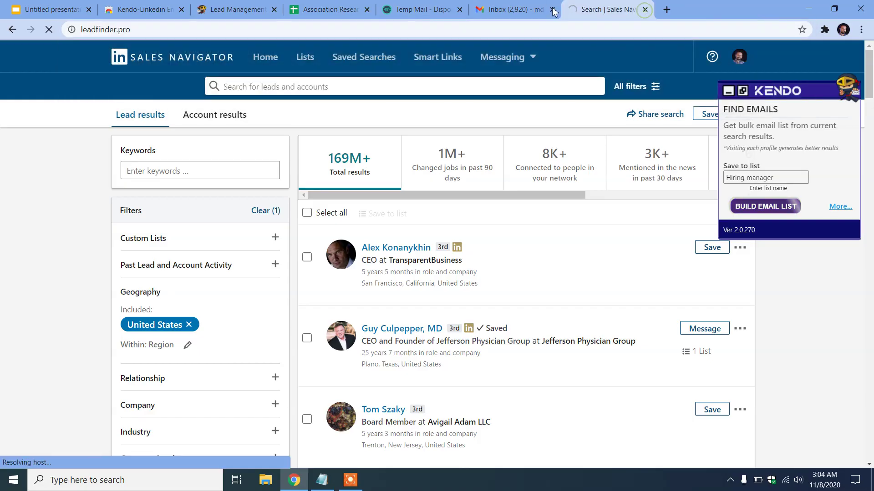
click(430, 9)
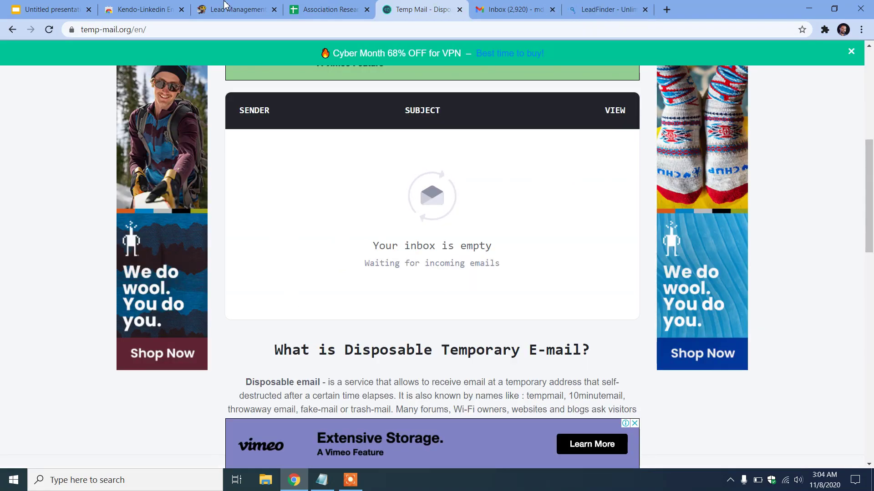
click(274, 9)
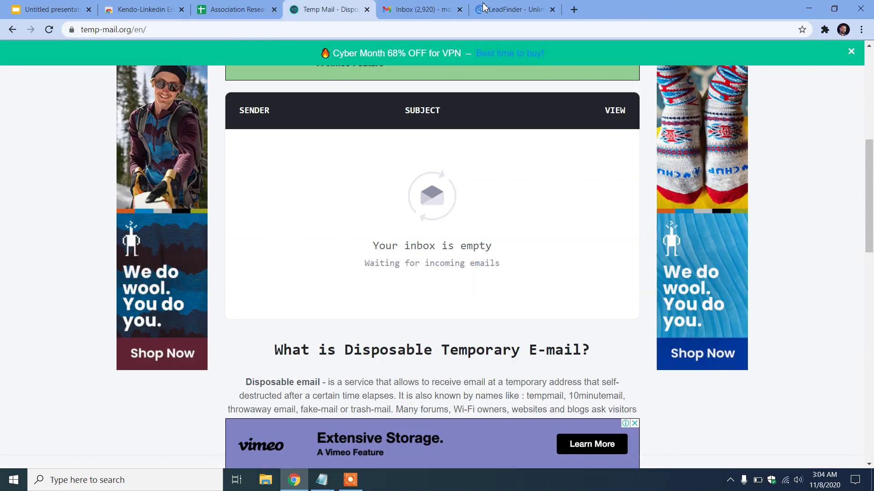
click(526, 6)
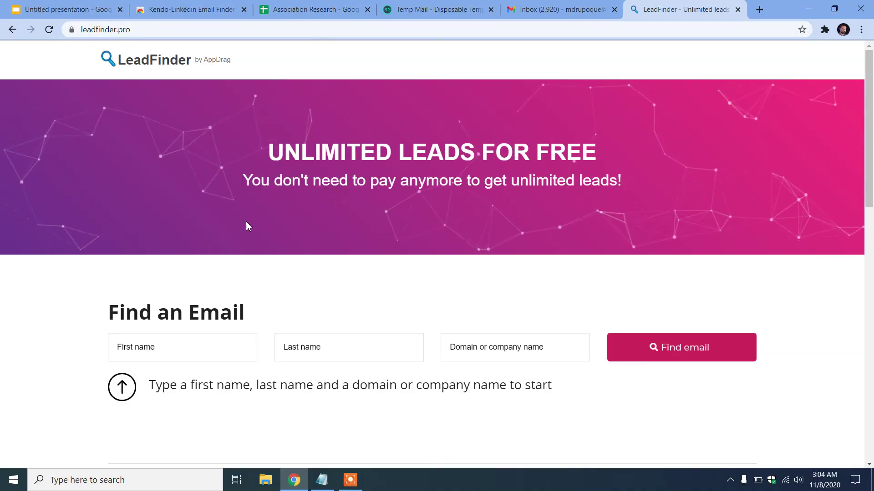
scroll(249, 302, down, 2)
click(112, 199)
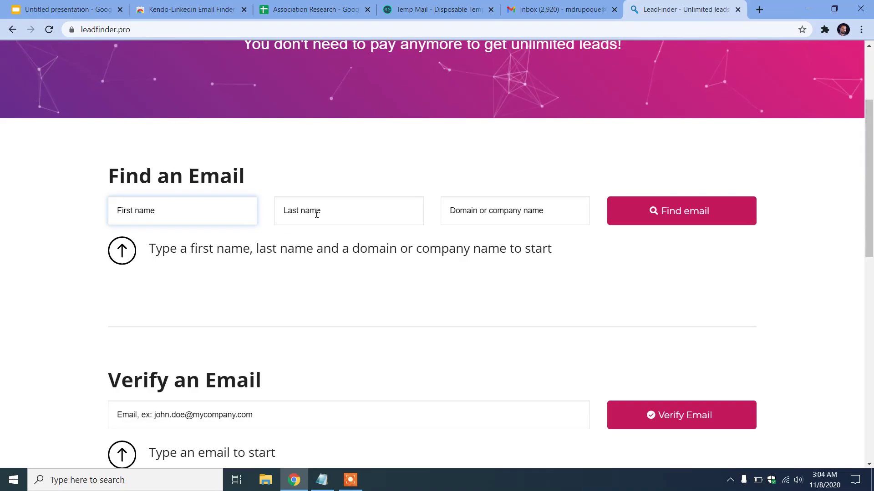
click(491, 220)
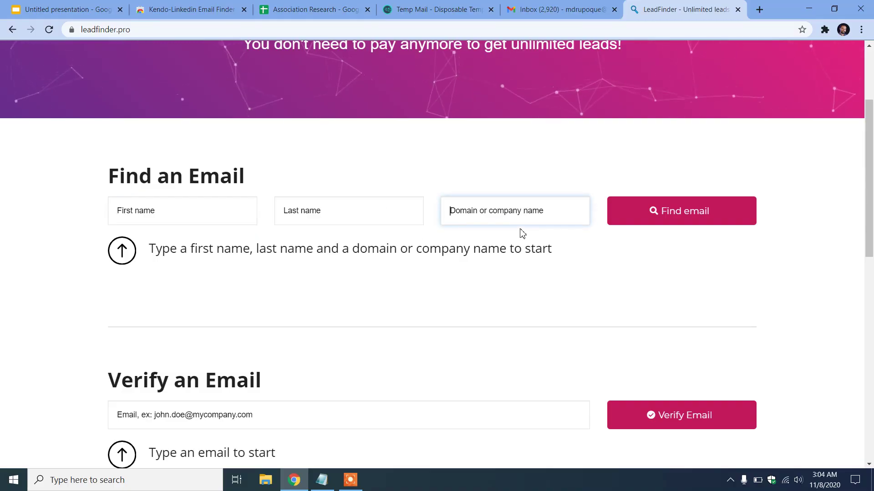
Copy the first contact's full name from cell B2 into LeadFinder's First name field
click(310, 9)
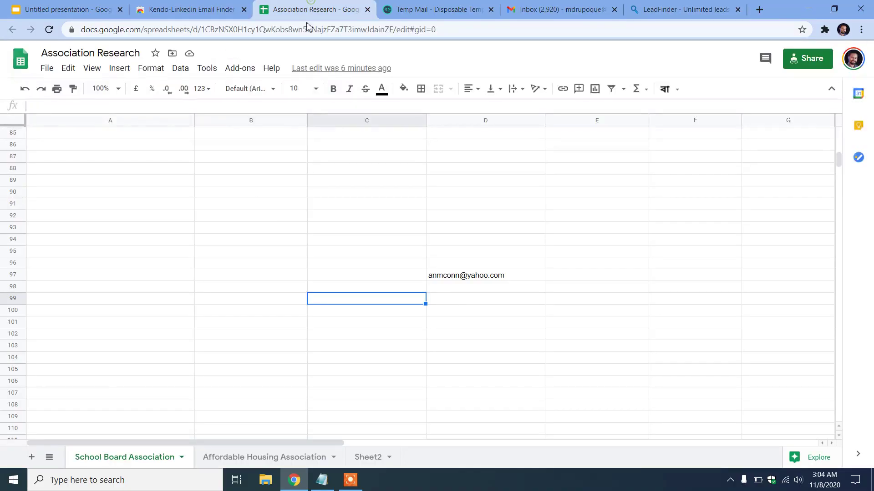
scroll(465, 212, up, 10)
scroll(331, 187, up, 1)
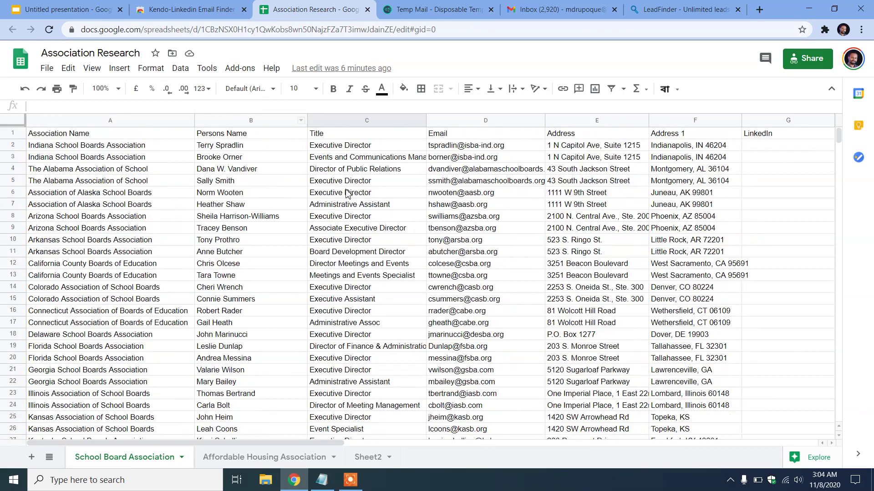
click(281, 173)
click(250, 148)
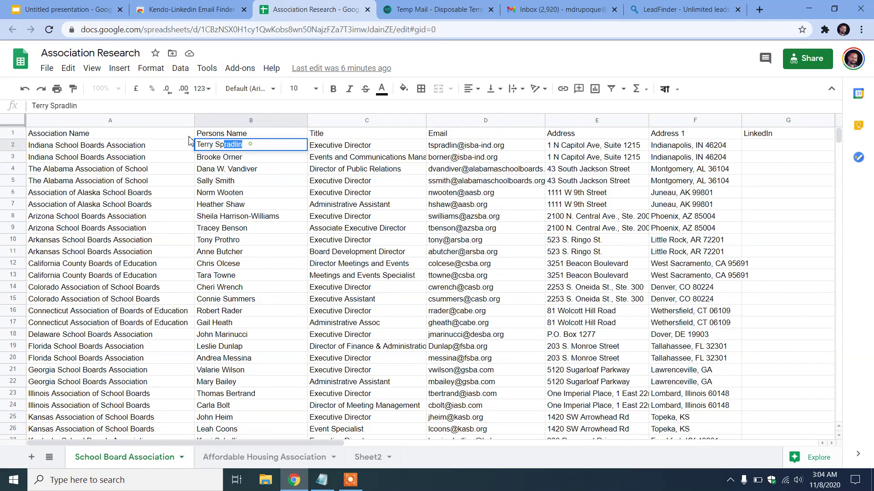
click(669, 9)
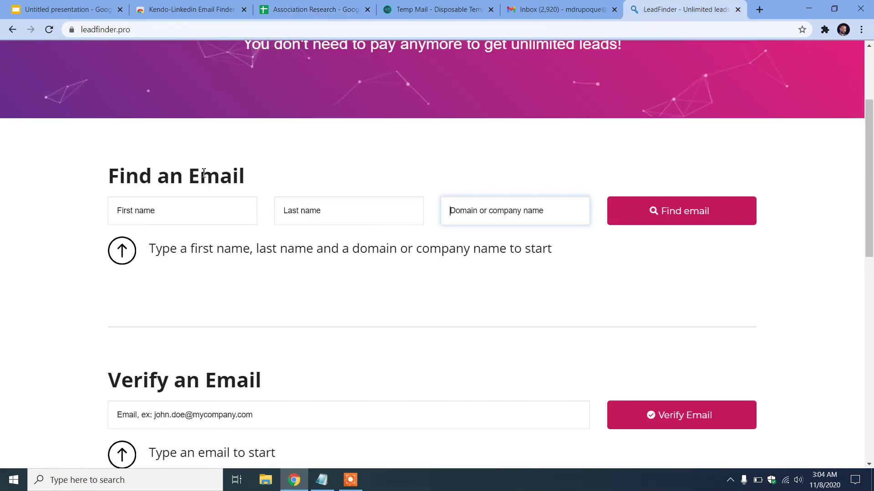
click(186, 209)
Move the contact's surname from the First name field into Last name
double_click(150, 210)
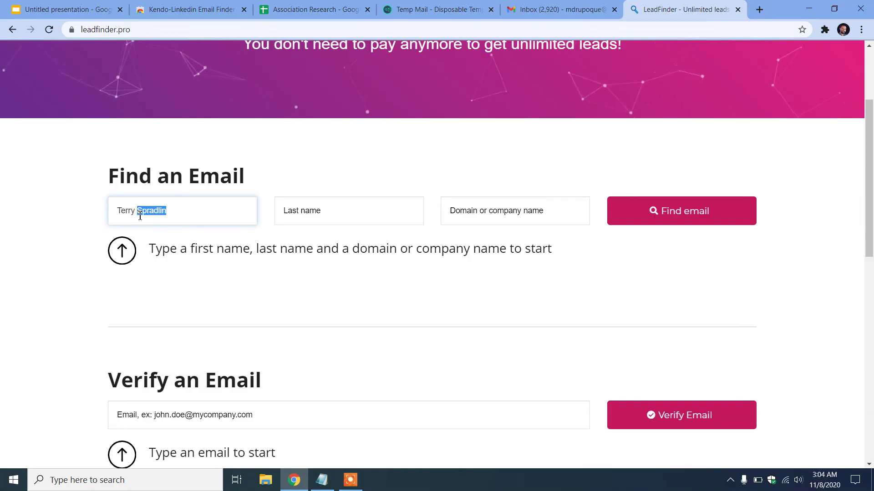
key(ctrl+x)
click(291, 212)
key(ctrl+v)
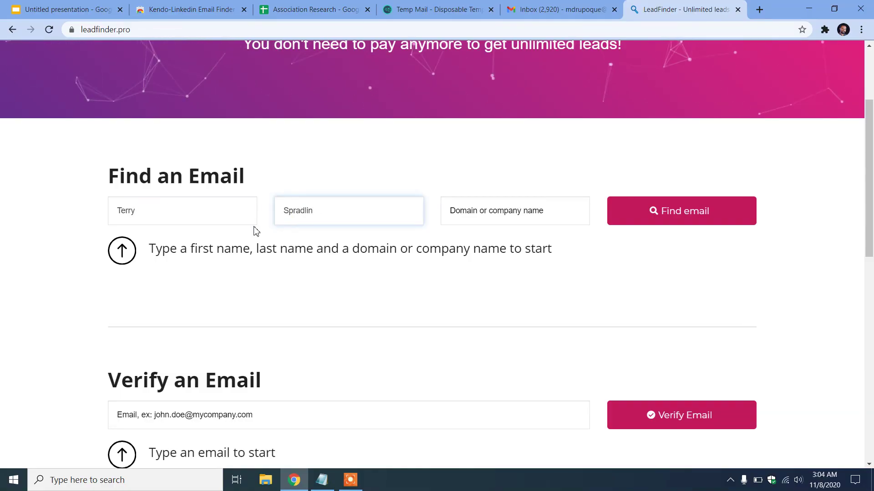
click(219, 209)
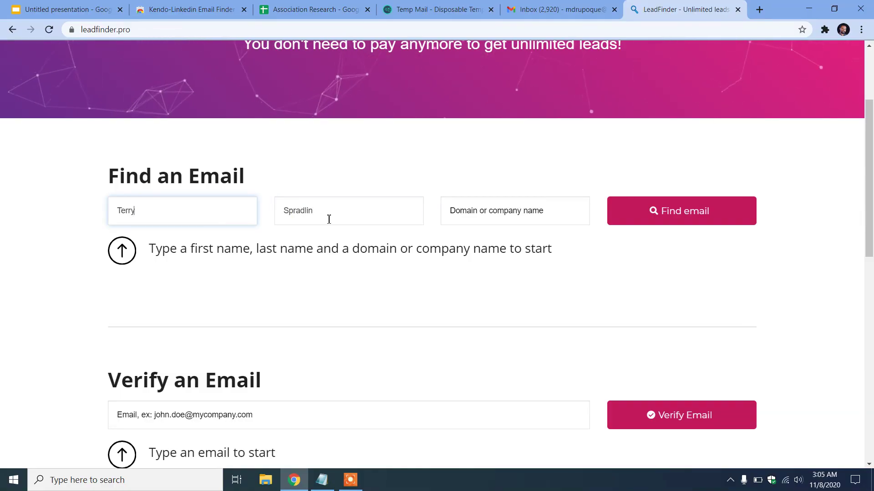
Fill in domain isba-ind.org from the sheet and search; no email match is found
click(335, 10)
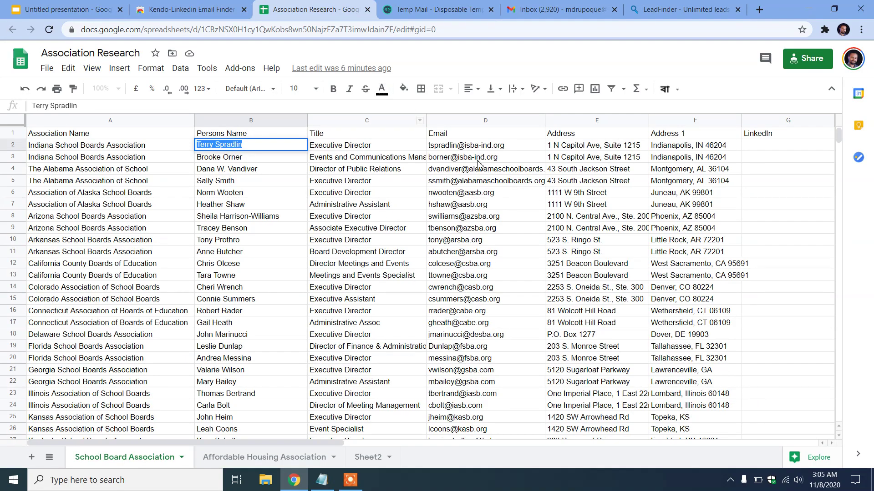
click(502, 147)
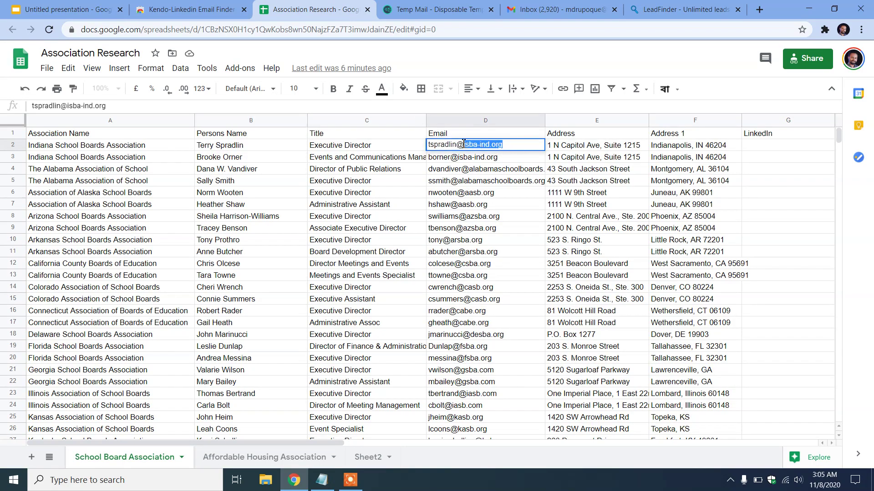
click(627, 8)
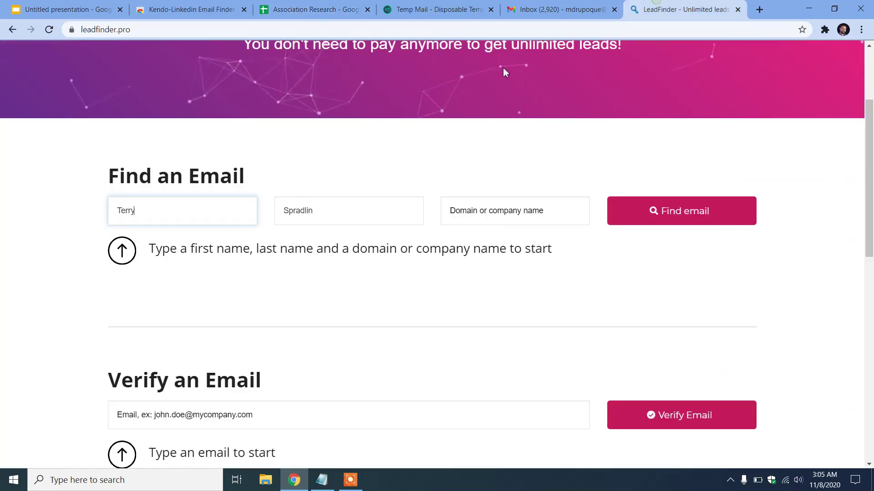
click(488, 212)
key(ctrl+v)
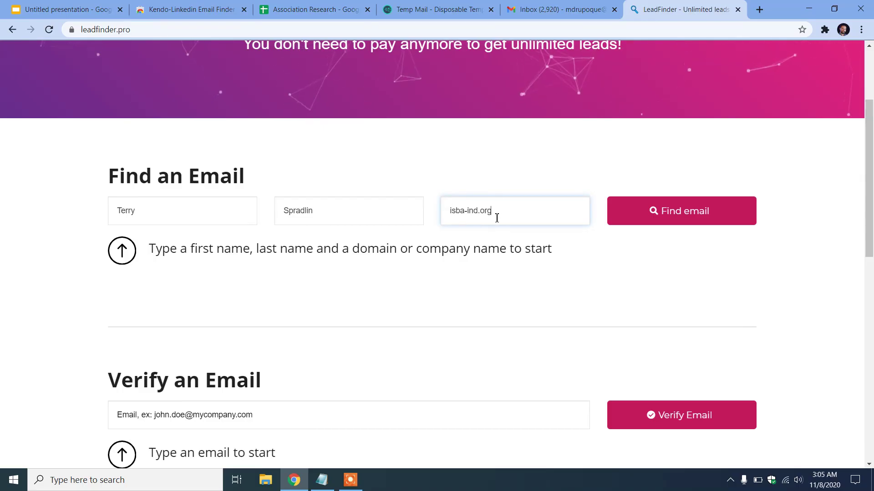
click(701, 220)
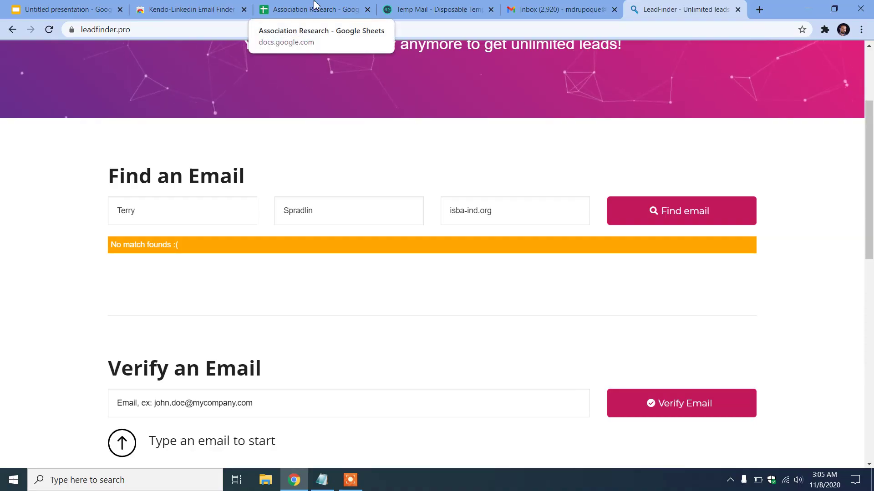
click(292, 6)
Enter the second contact's name from row 3, split into First name and Last name
click(254, 158)
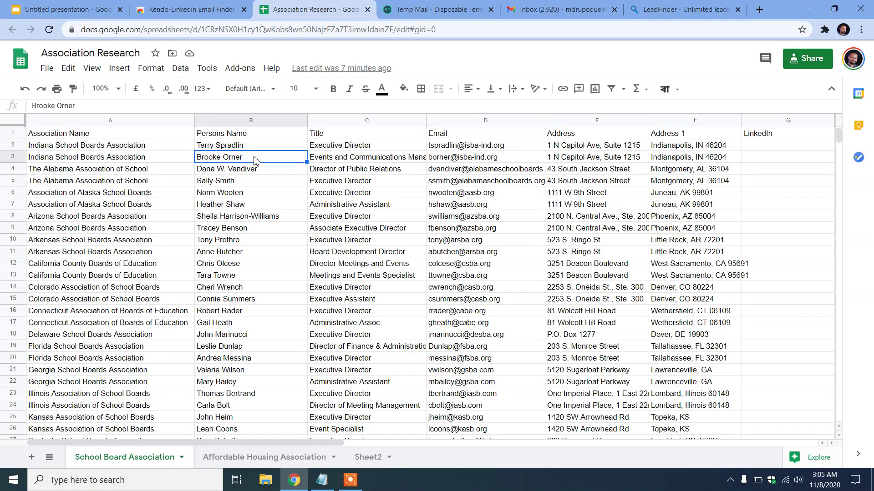
click(474, 5)
click(662, 5)
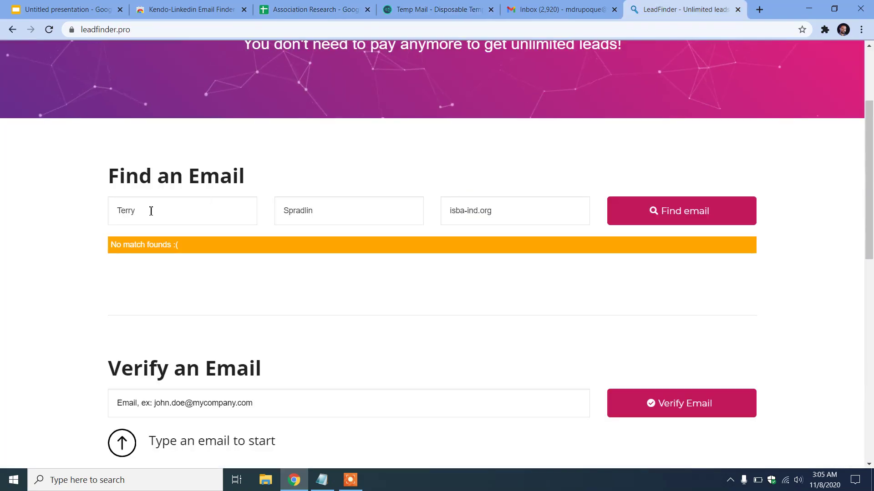
double_click(158, 210)
key(ctrl+v)
double_click(155, 213)
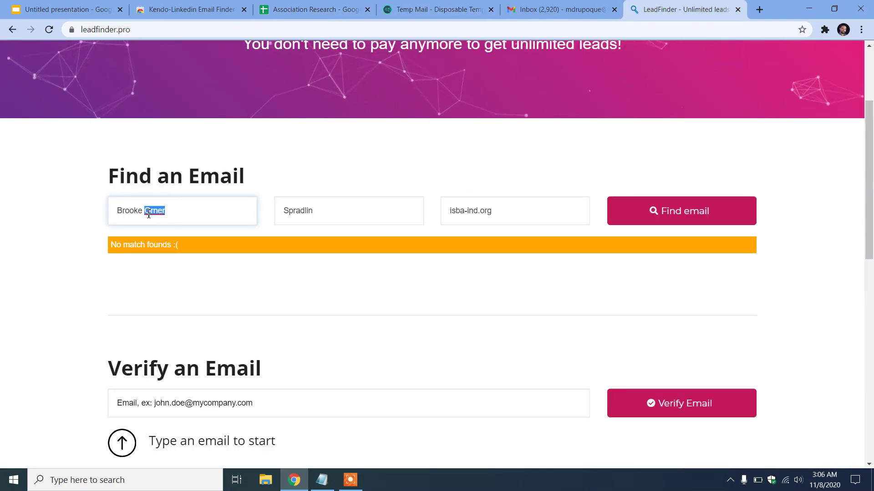
key(ctrl+x)
key(Tab)
key(ctrl+v)
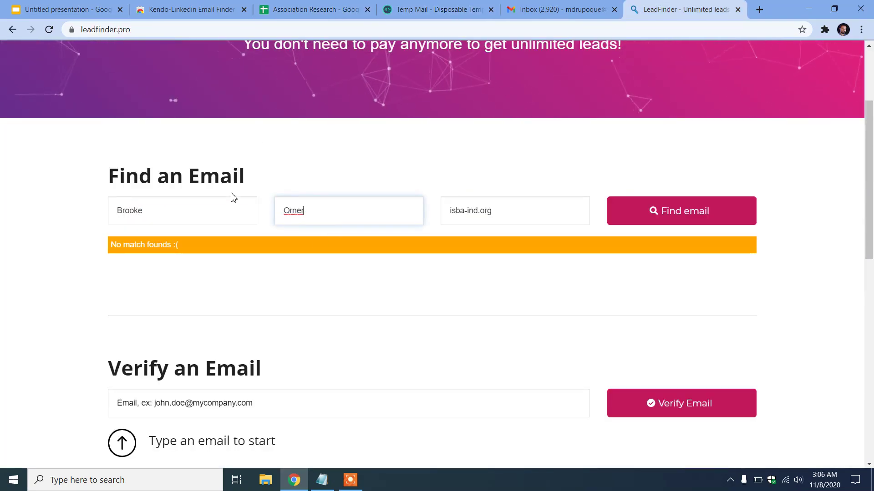
click(189, 214)
Confirm the isba-ind.org domain in the sheet and search; no email match is returned
click(320, 5)
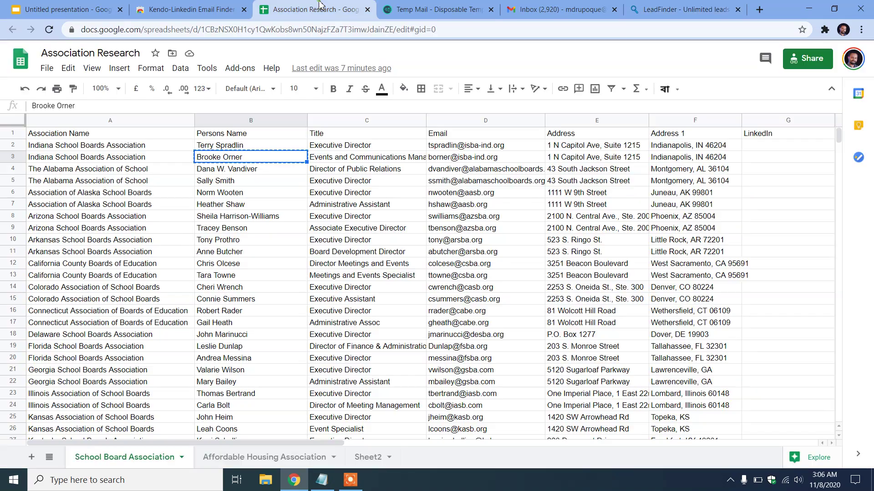
click(508, 159)
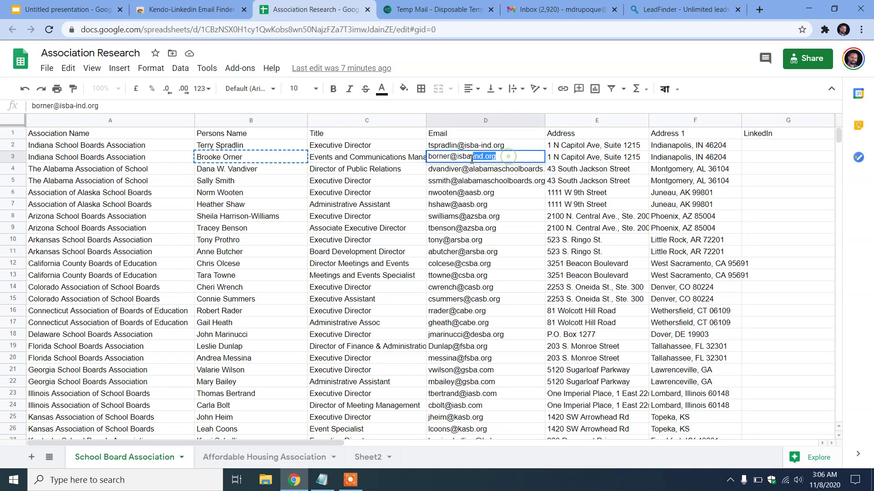
click(644, 5)
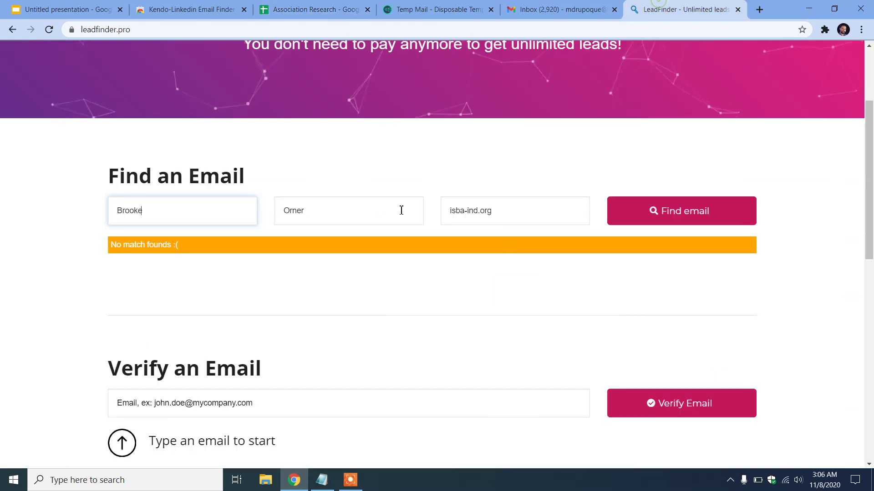
click(696, 208)
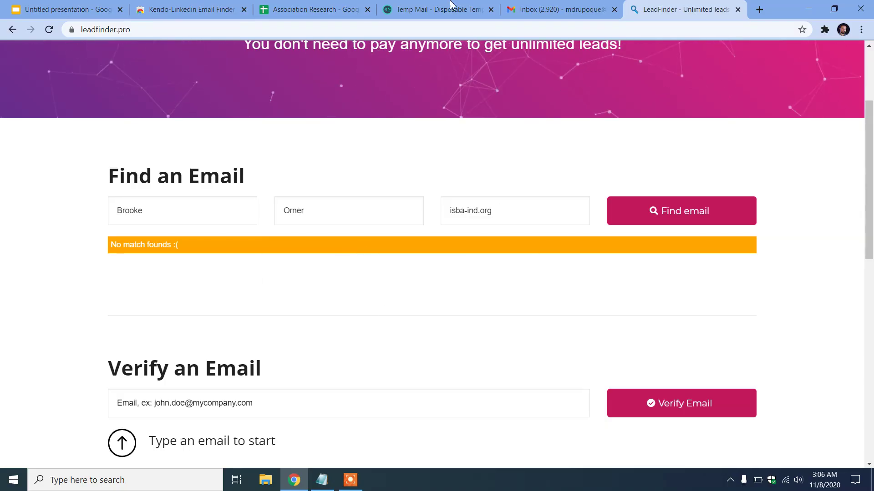
click(419, 10)
click(281, 6)
click(344, 162)
click(472, 146)
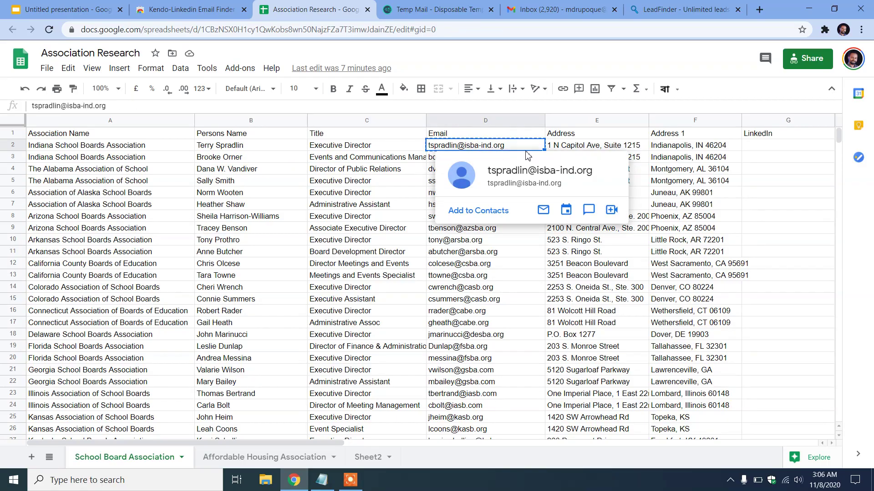
Verify the first contact's isba-ind.org email address, which returns no match
click(682, 10)
scroll(250, 272, down, 5)
click(187, 170)
key(ctrl+v)
click(689, 174)
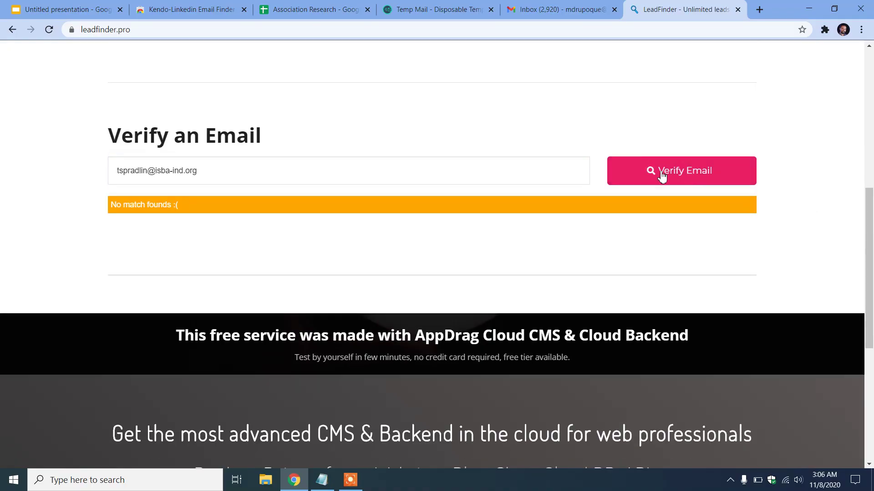
Review the Find an Email name and domain fields and the verification field
scroll(190, 203, up, 8)
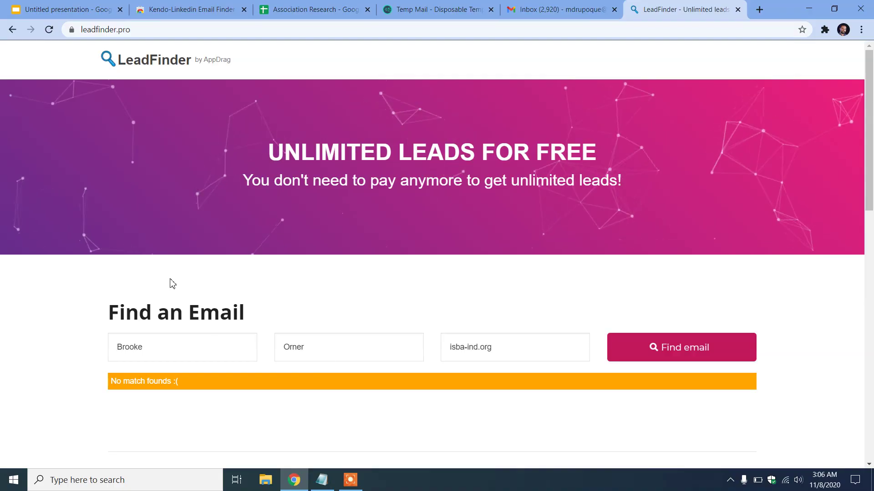
scroll(319, 245, down, 3)
click(171, 202)
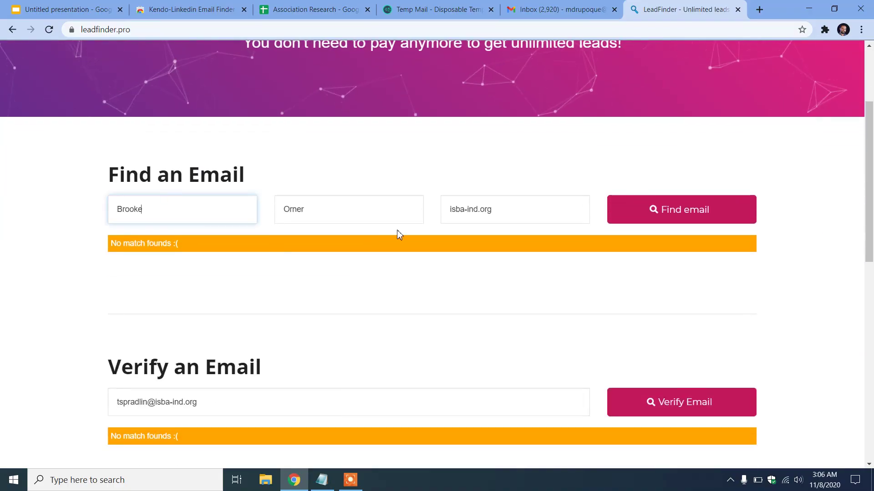
click(392, 217)
click(490, 205)
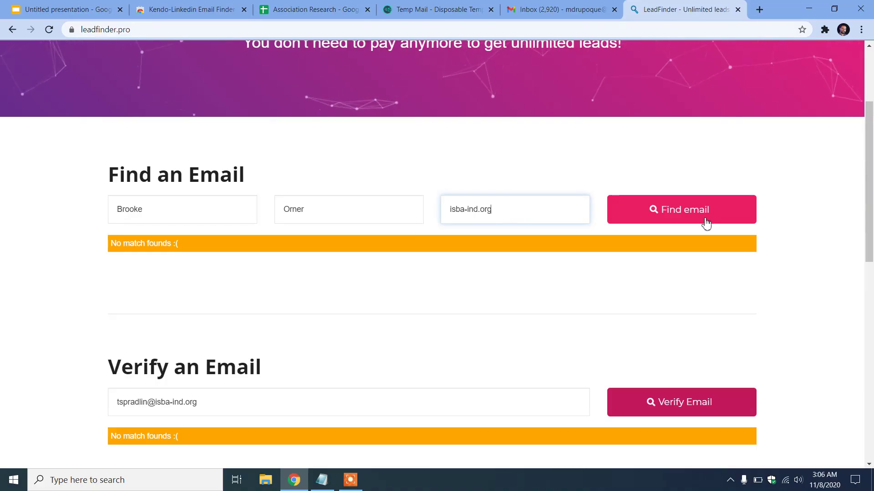
scroll(605, 227, down, 3)
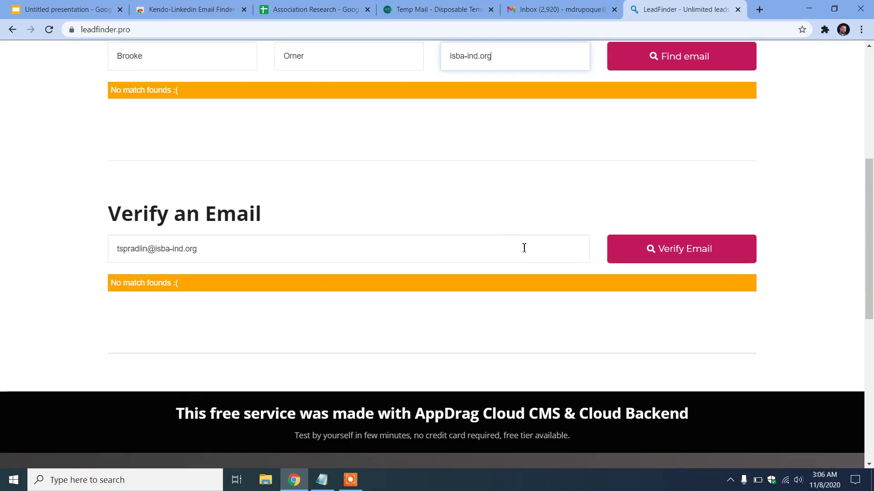
click(162, 246)
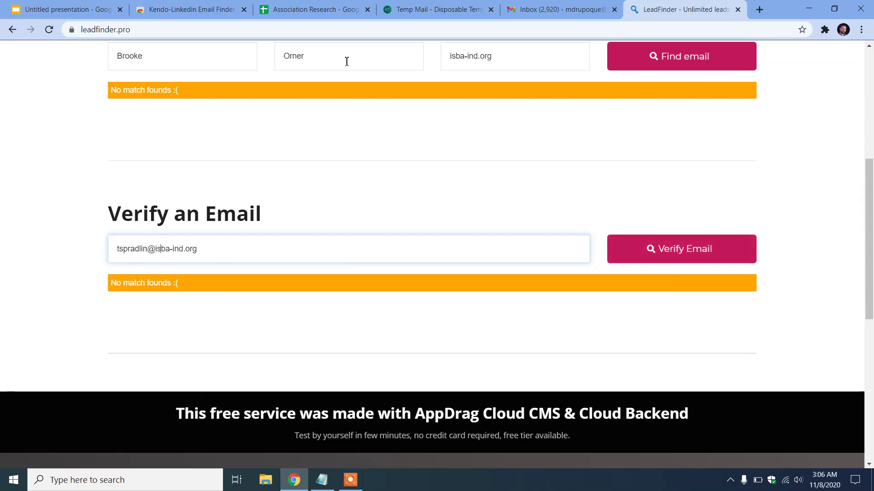
click(342, 10)
Verify the casb.org email from cell D15; LeadFinder reports it valid and verified
click(492, 300)
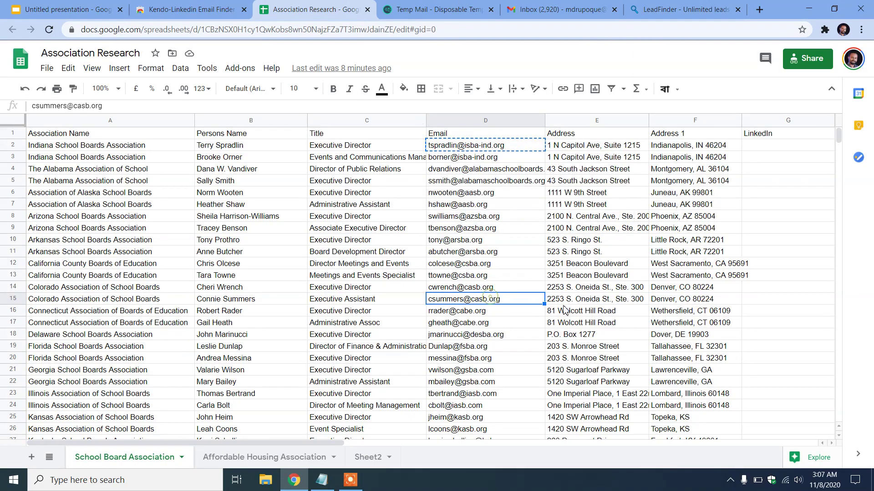
click(652, 6)
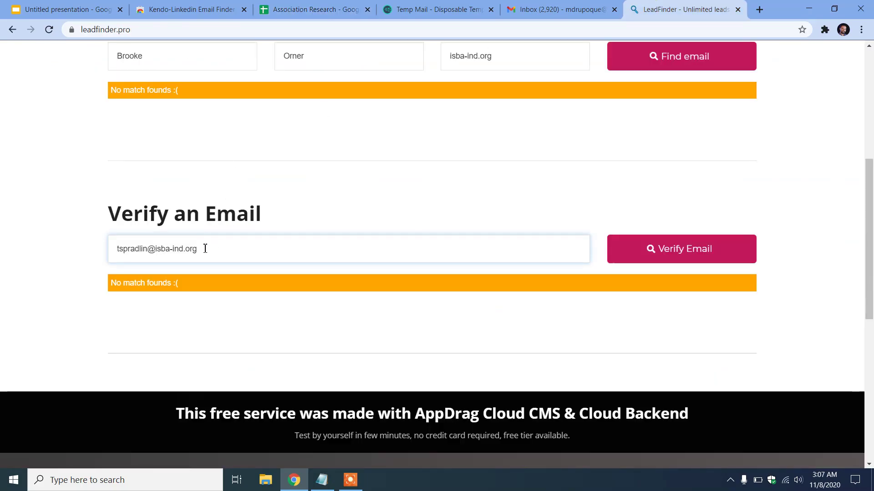
key(ctrl+v)
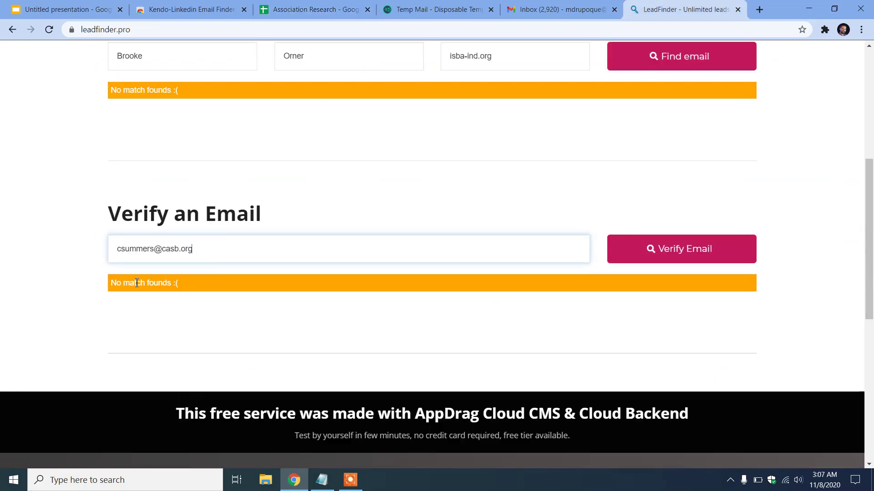
click(704, 255)
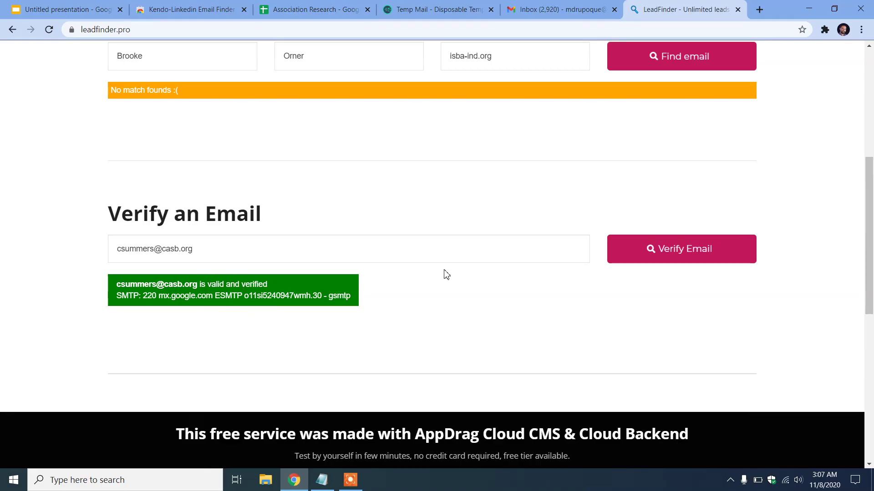
scroll(432, 257, up, 6)
click(320, 6)
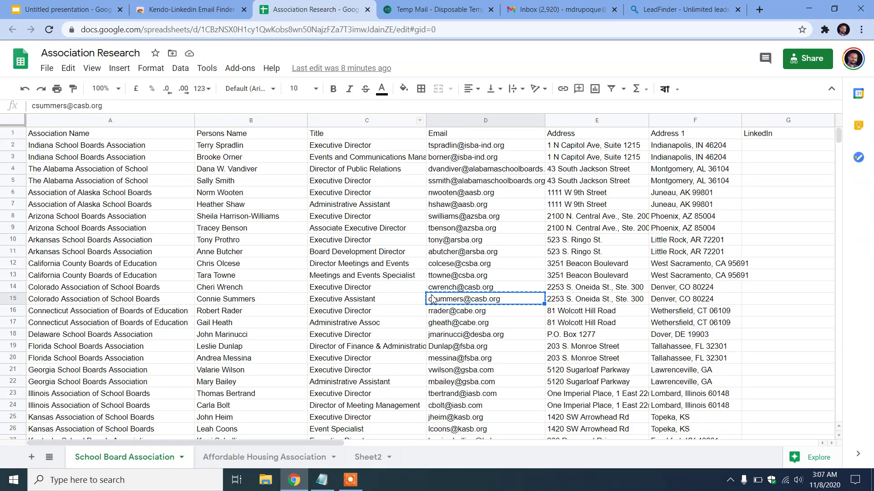
click(276, 302)
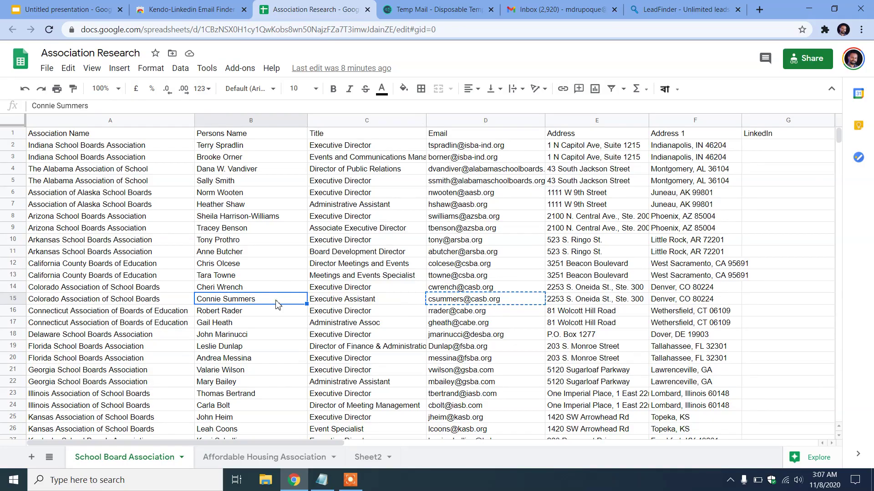
Enter the row-15 contact's name from B15, split into First name and Last name
click(632, 5)
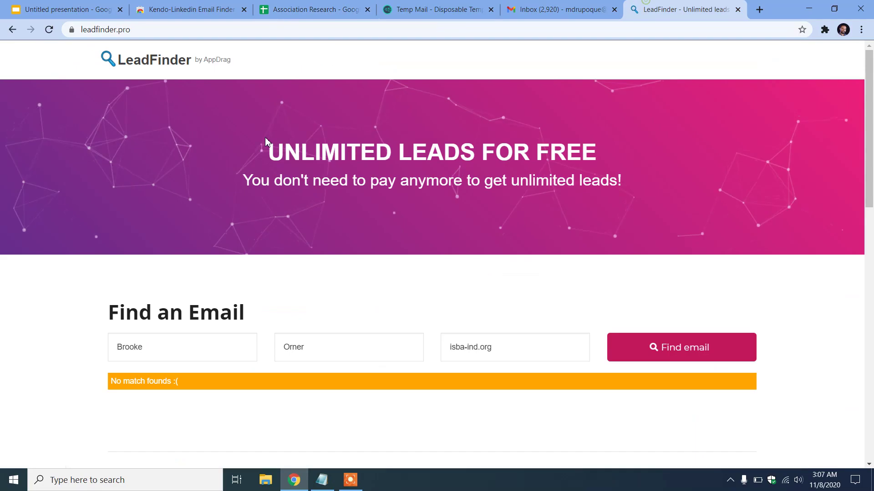
double_click(172, 344)
double_click(173, 347)
key(ctrl+c)
key(BackSpace)
double_click(330, 354)
key(ctrl+v)
click(215, 342)
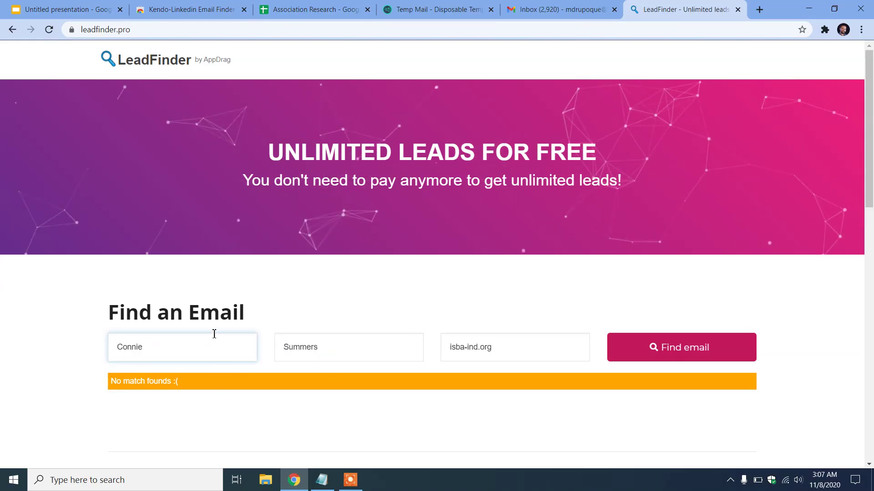
Set the domain to casb.org and search, selecting the single verified email found
scroll(355, 280, down, 8)
triple_click(206, 180)
key(ctrl+c)
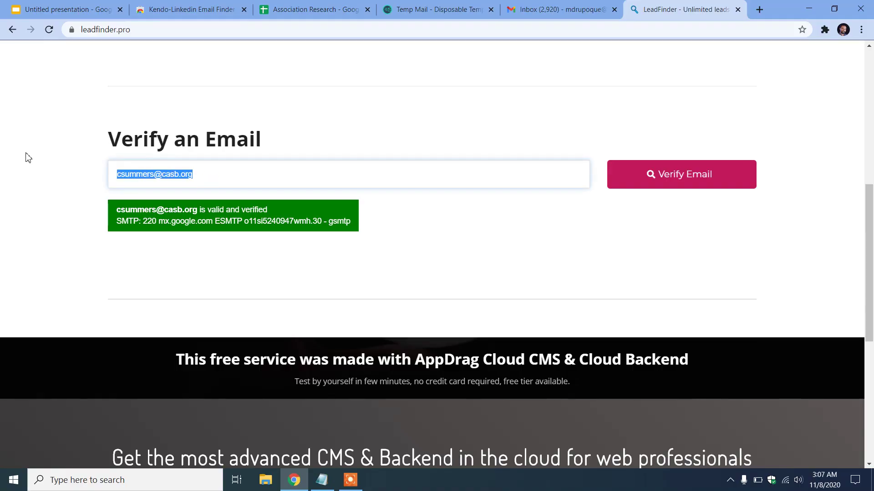
scroll(440, 220, up, 8)
triple_click(493, 347)
key(ctrl+v)
drag(492, 345, 413, 336)
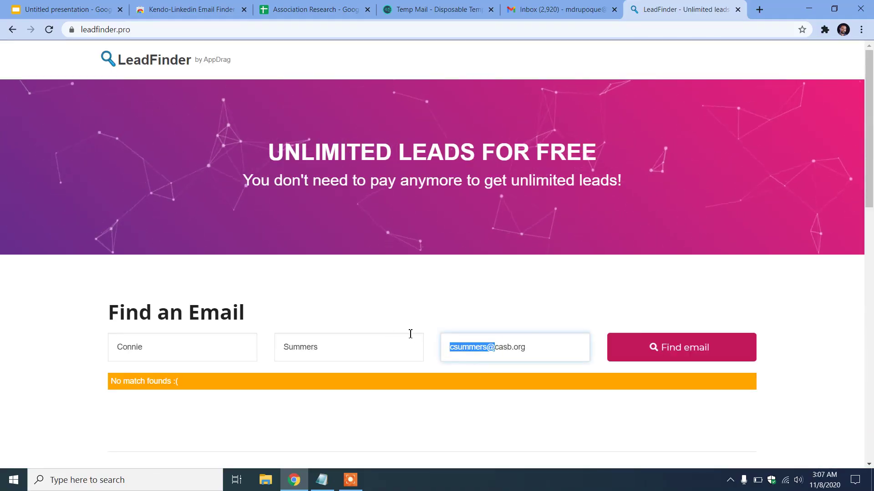
key(BackSpace)
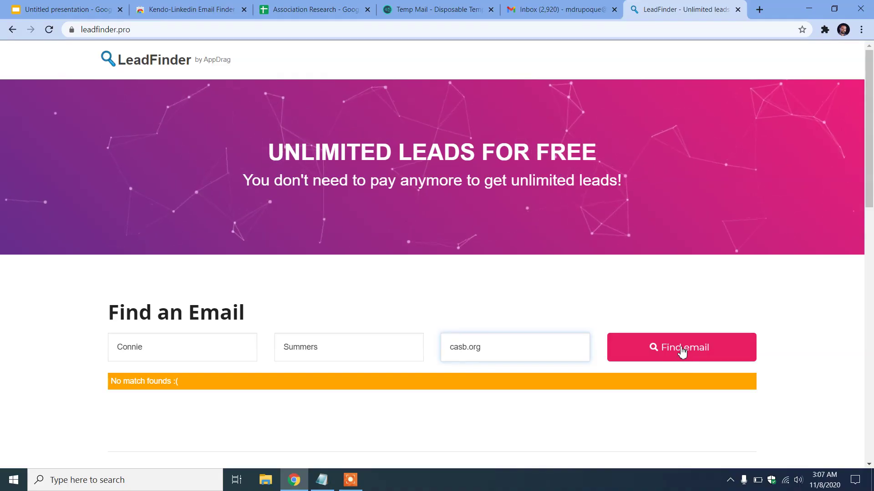
click(683, 352)
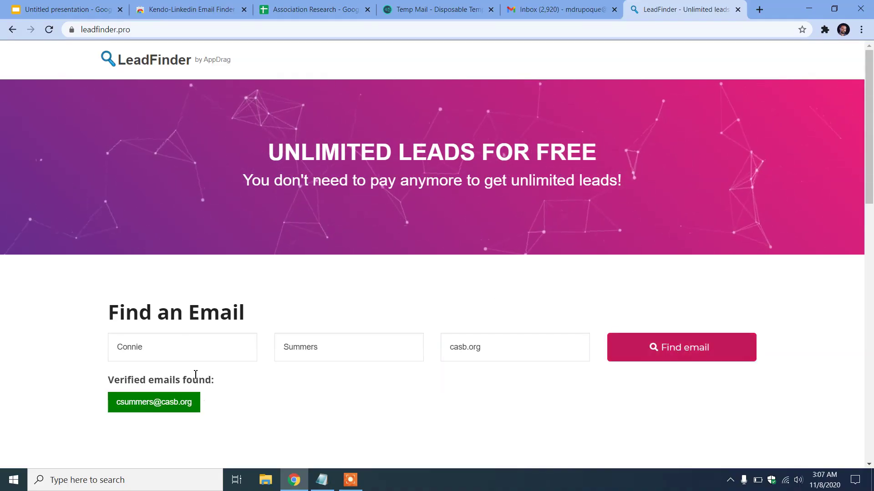
scroll(186, 272, down, 5)
drag(174, 181, 82, 180)
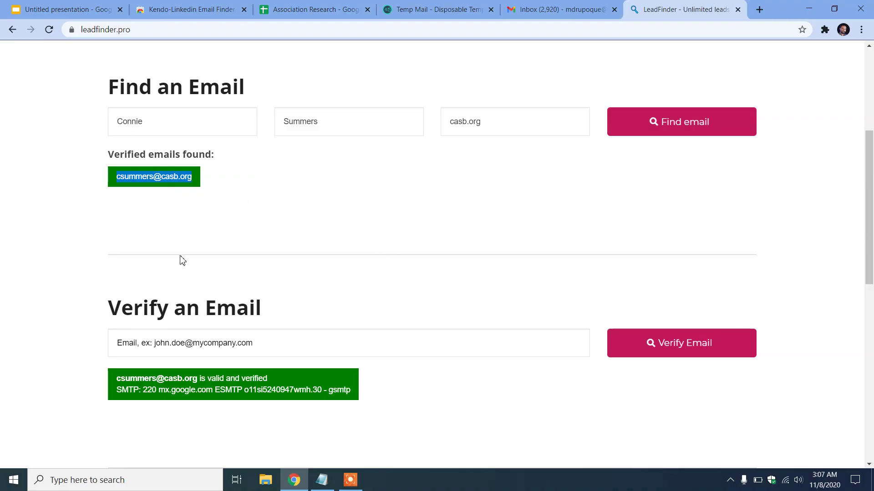
click(55, 5)
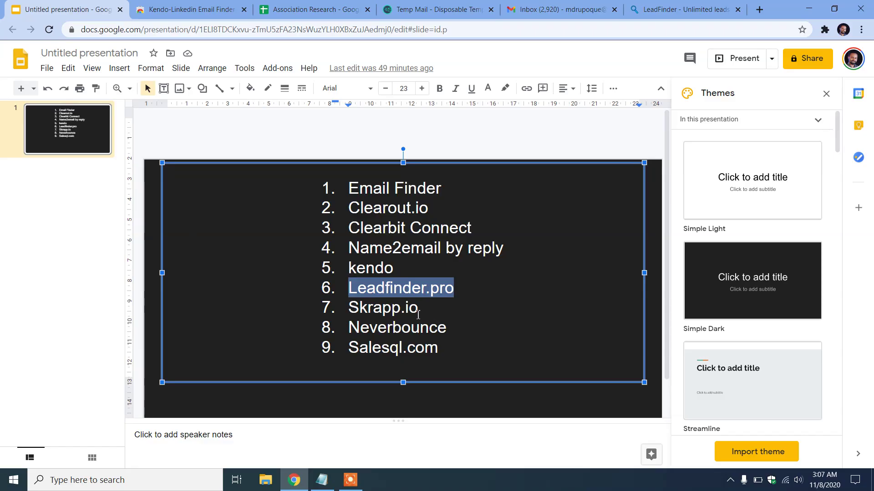
Mark Skrapp.io as the next tool on the slide, then return to the Kendo store page
click(349, 307)
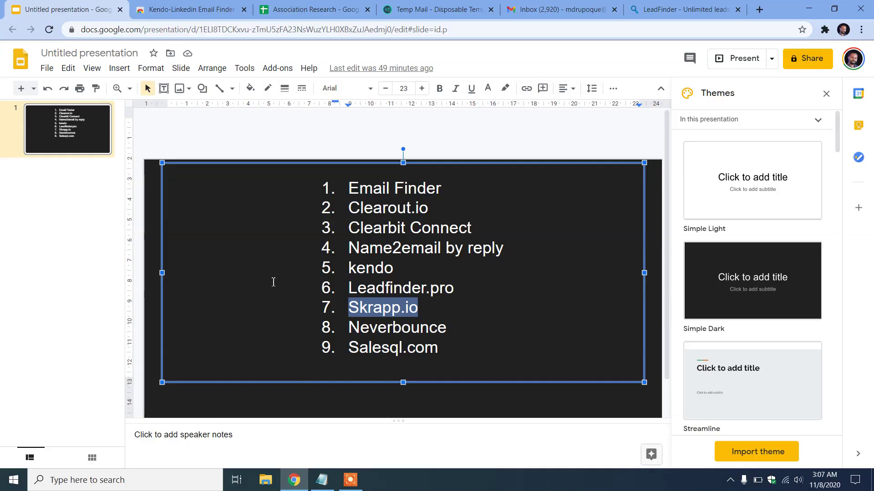
click(223, 5)
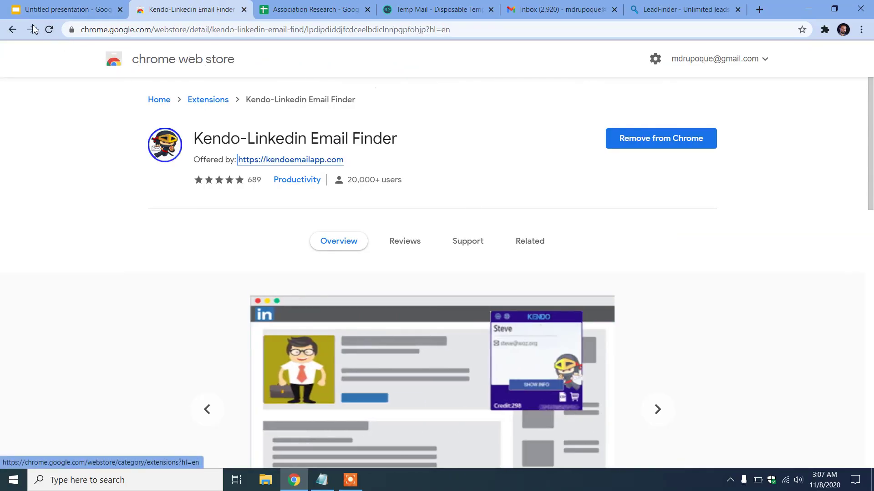
Load the Skrapp.io website
click(11, 30)
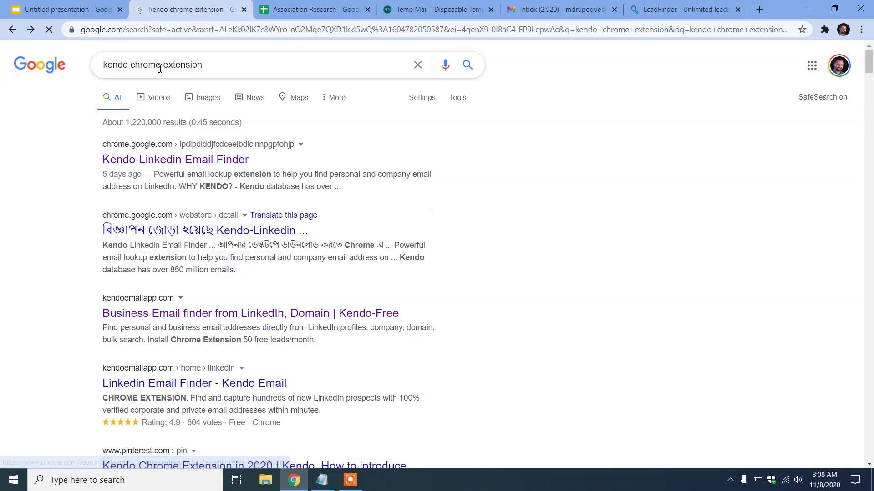
click(181, 30)
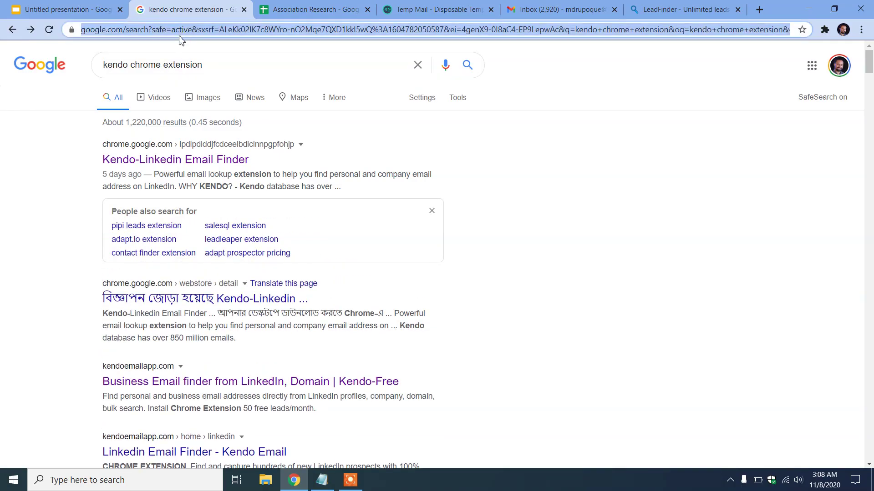
text(Skrapp.io)
key(Return)
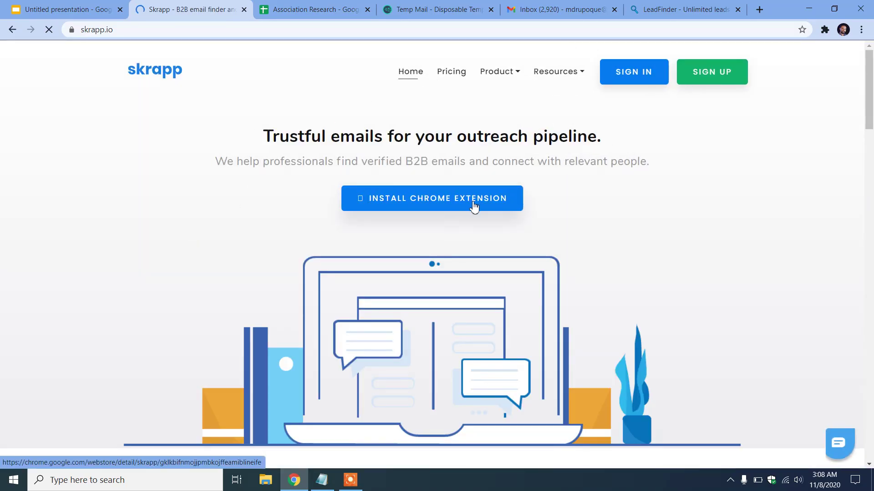
Add the Skrapp extension to Chrome and confirm it appears among installed extensions
click(437, 199)
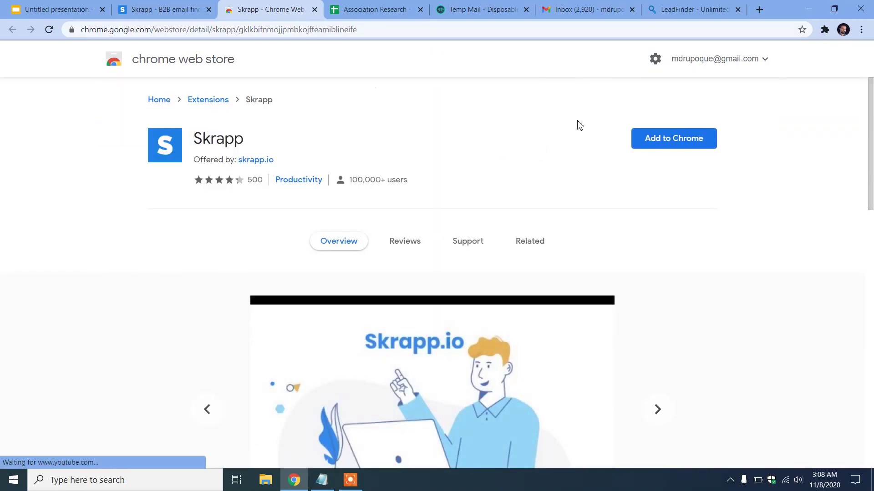
click(702, 144)
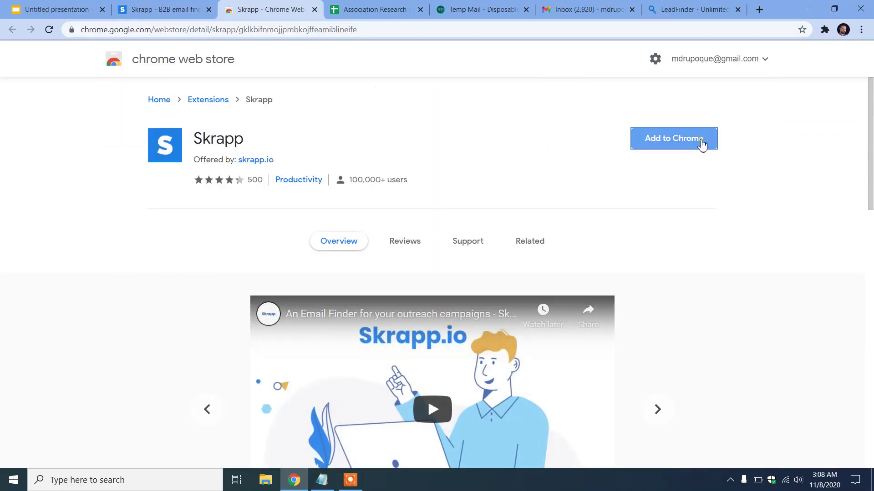
click(464, 127)
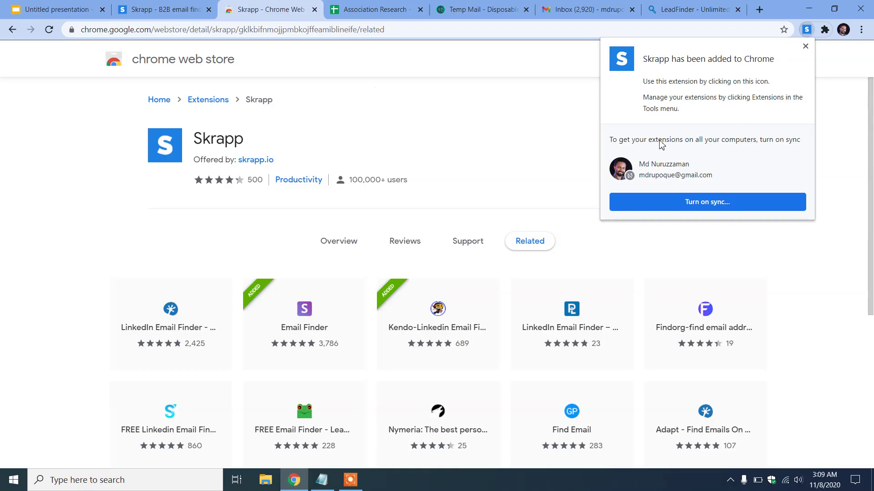
click(825, 32)
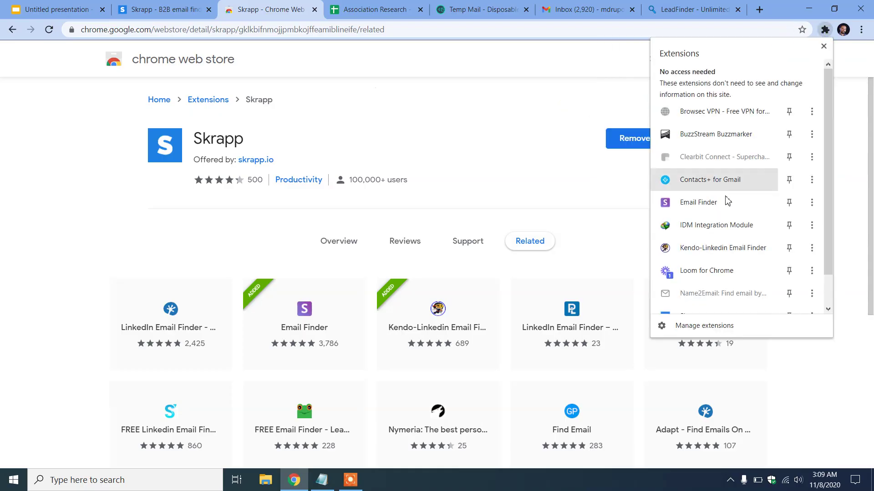
scroll(717, 275, down, 1)
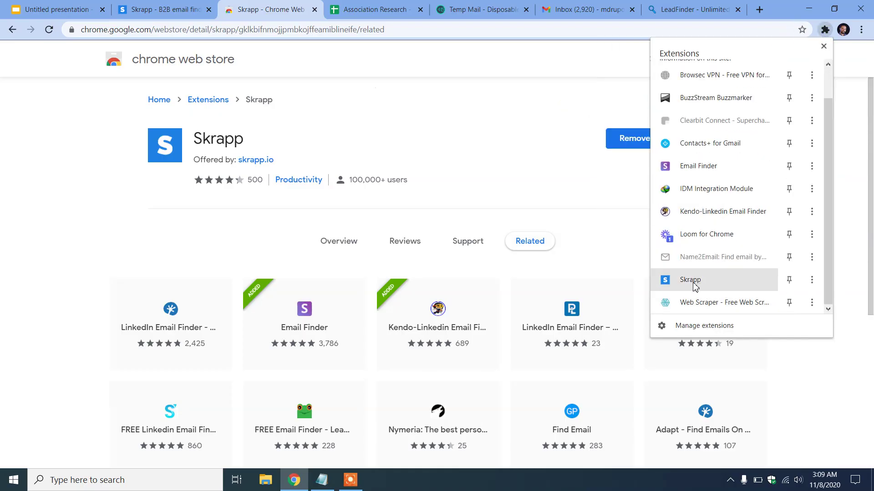
click(475, 123)
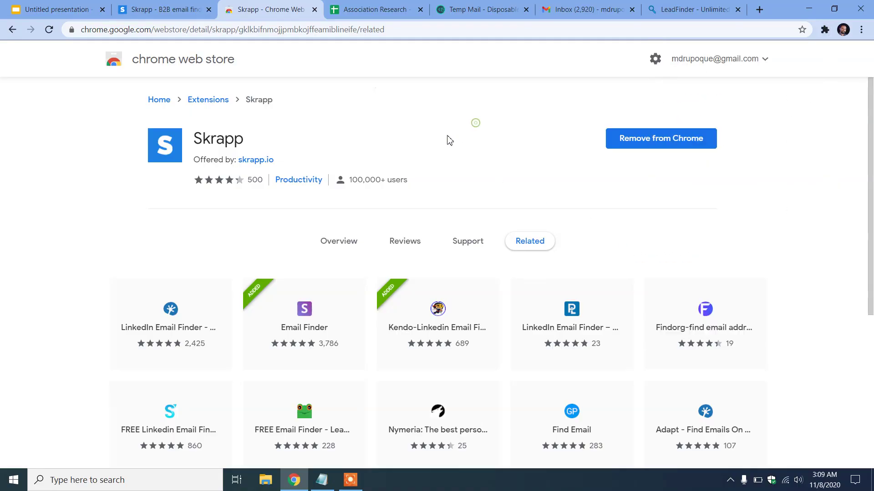
Open Skrapp's sign-up form and fill in the name and e-mail from saved autofill suggestions
click(173, 5)
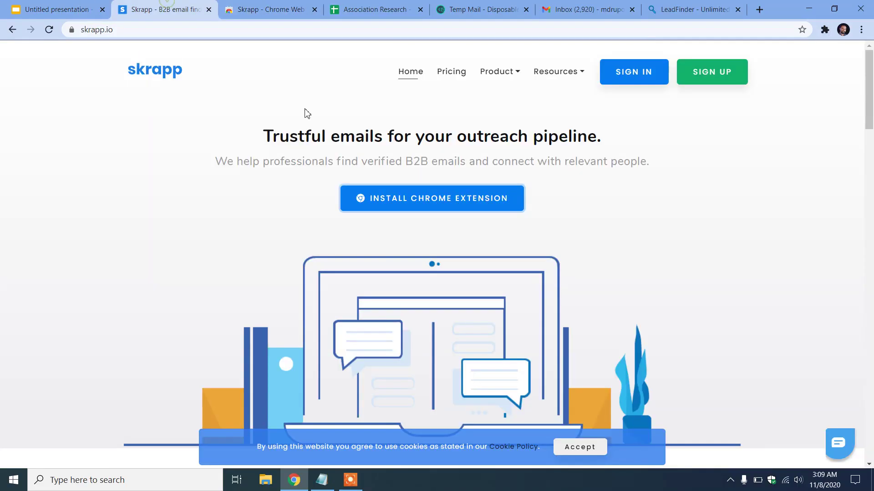
click(718, 73)
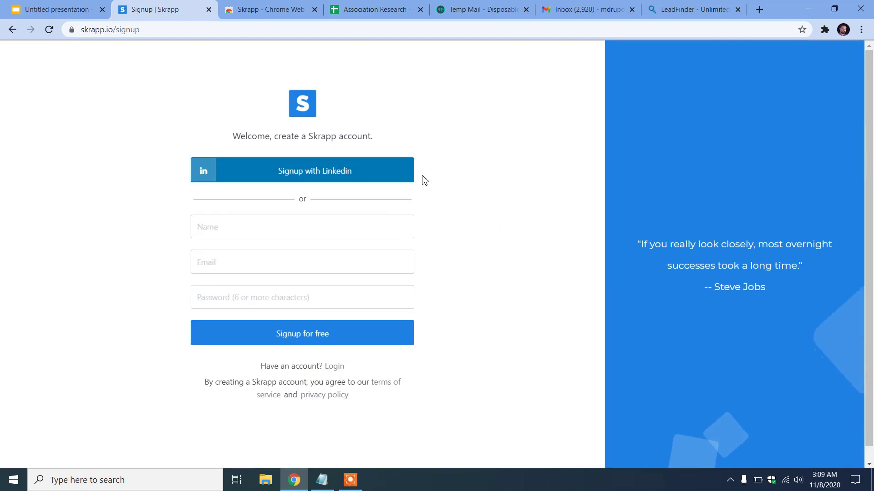
click(302, 179)
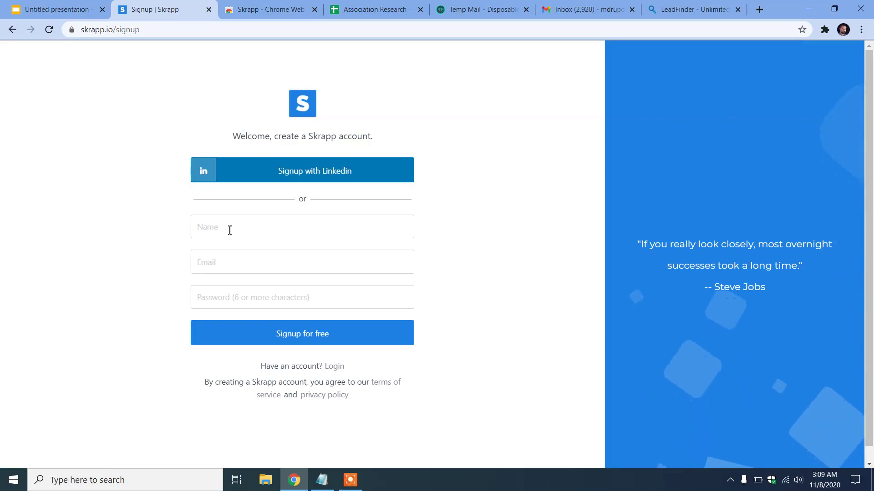
click(237, 268)
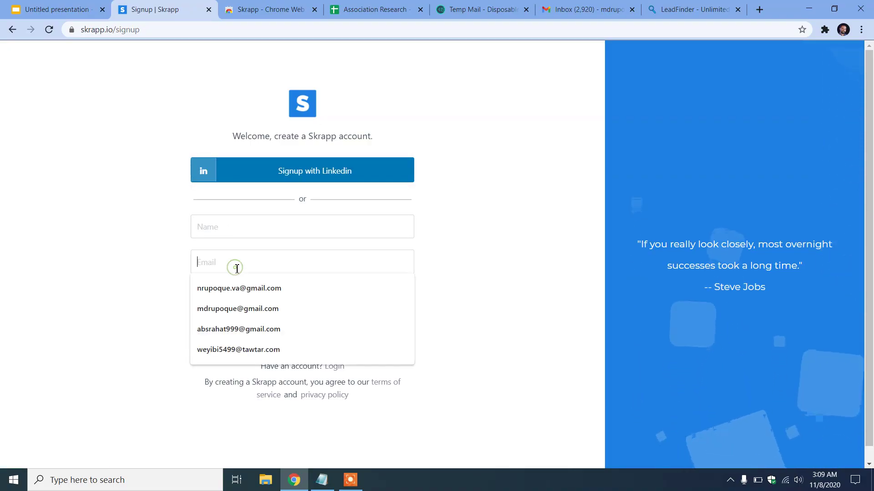
click(228, 222)
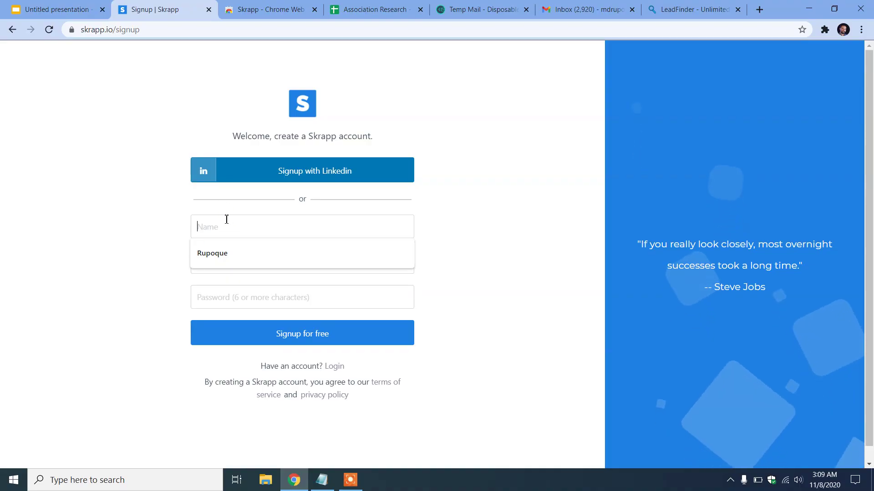
click(240, 256)
click(241, 261)
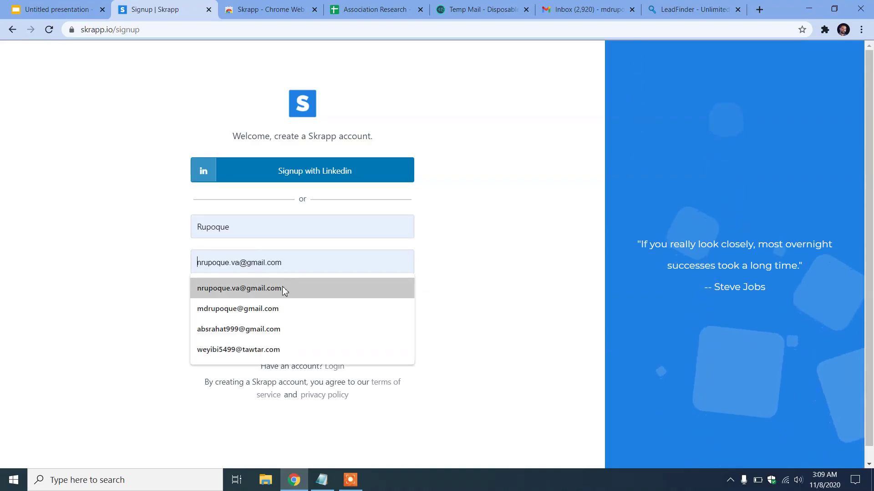
click(279, 288)
Enter the account password, submit the free sign-up, and dismiss Chrome's save-password prompt
click(244, 298)
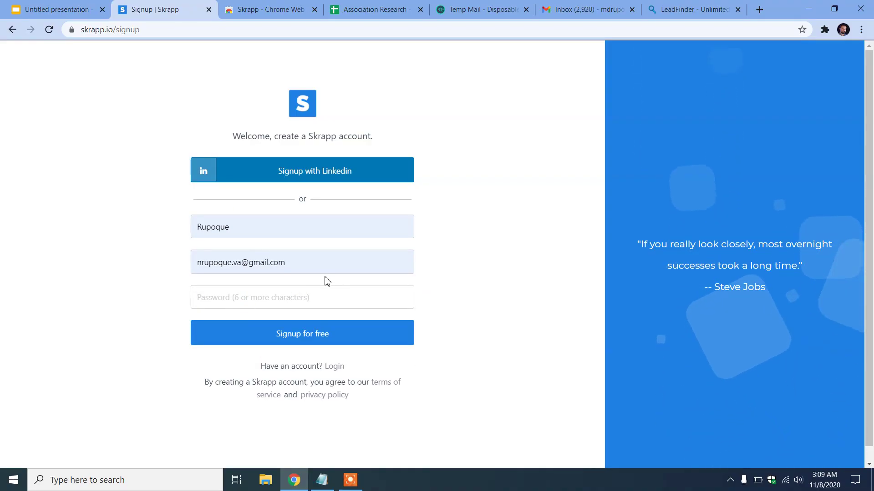
text(••••)
key(BackSpace)
key(BackSpace)
key(BackSpace)
key(BackSpace)
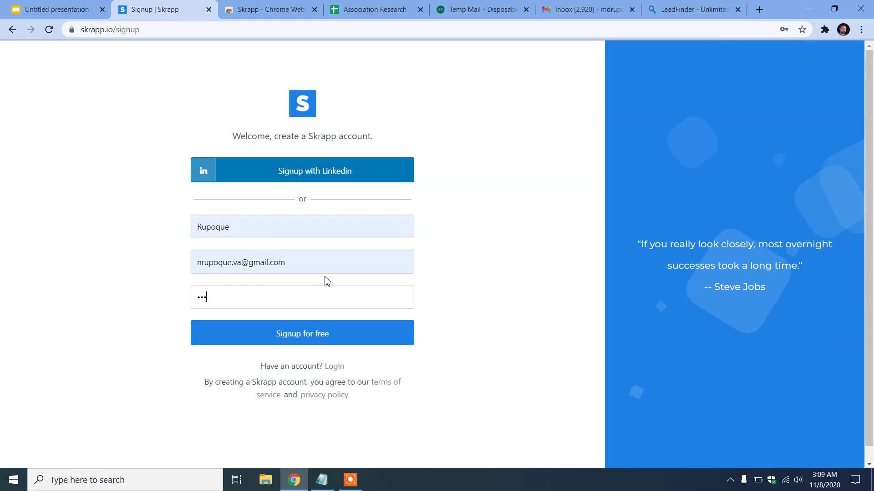
text(••••••••)
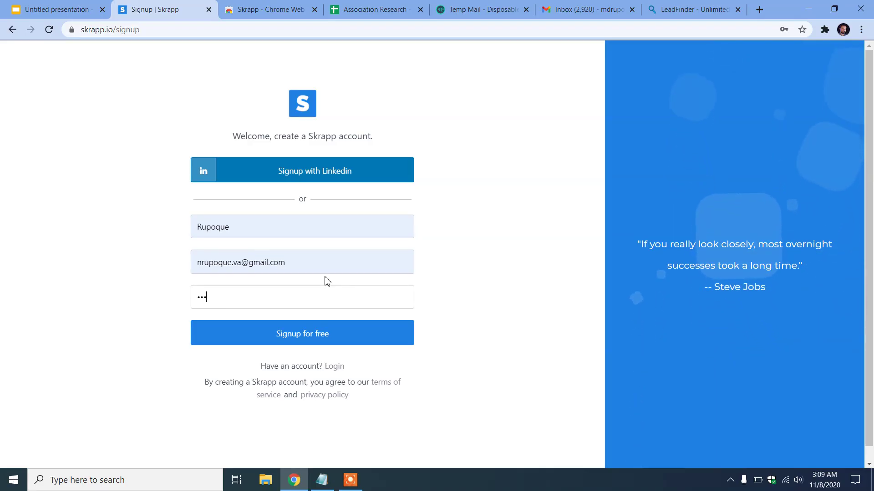
text(••••)
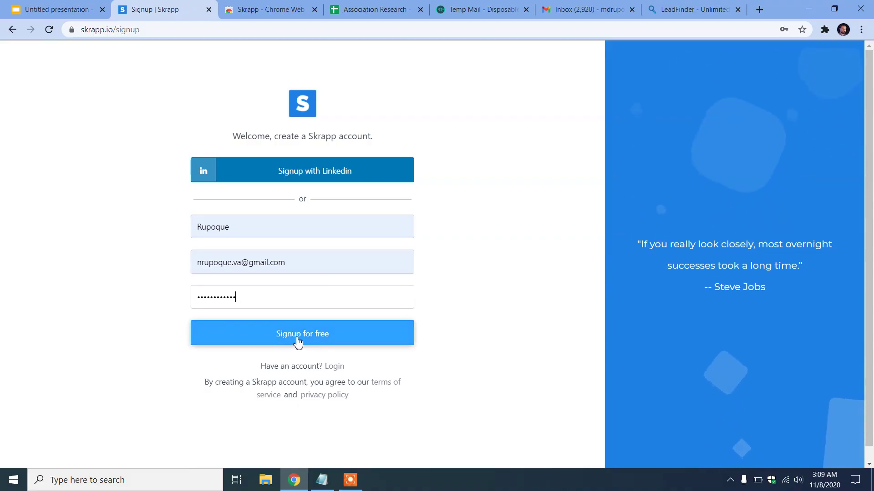
click(364, 341)
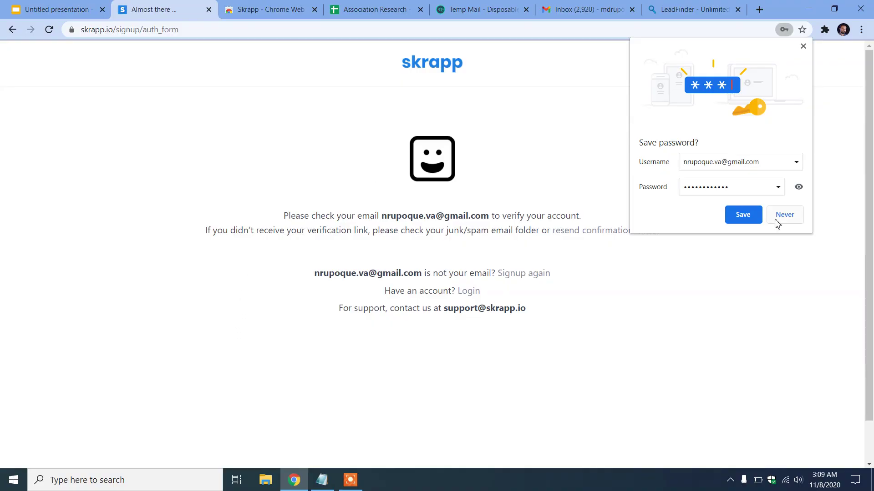
click(750, 216)
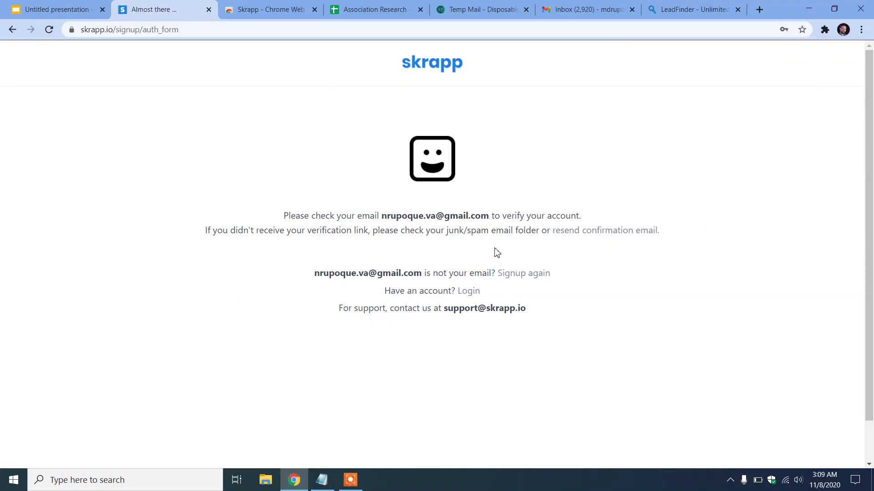
click(582, 6)
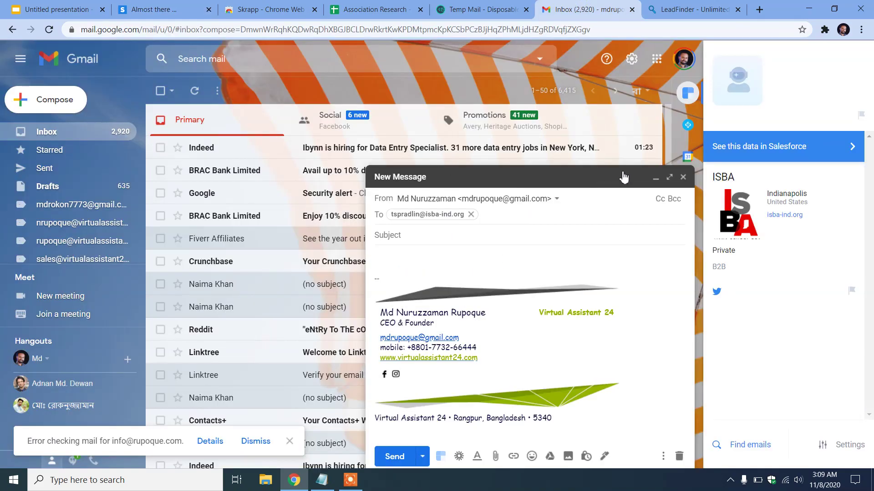
Minimize the draft, switch to the other Google account's mailbox and read the Welcome to Snov.io email
click(623, 177)
click(683, 59)
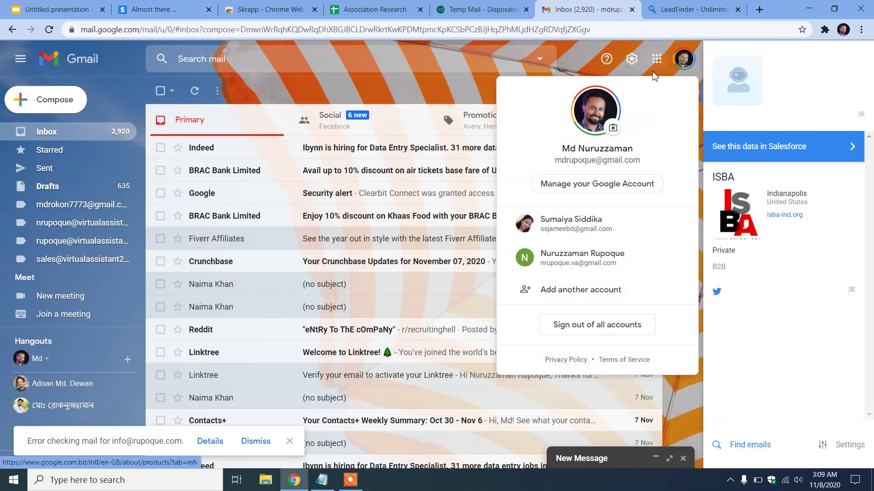
click(582, 258)
click(510, 9)
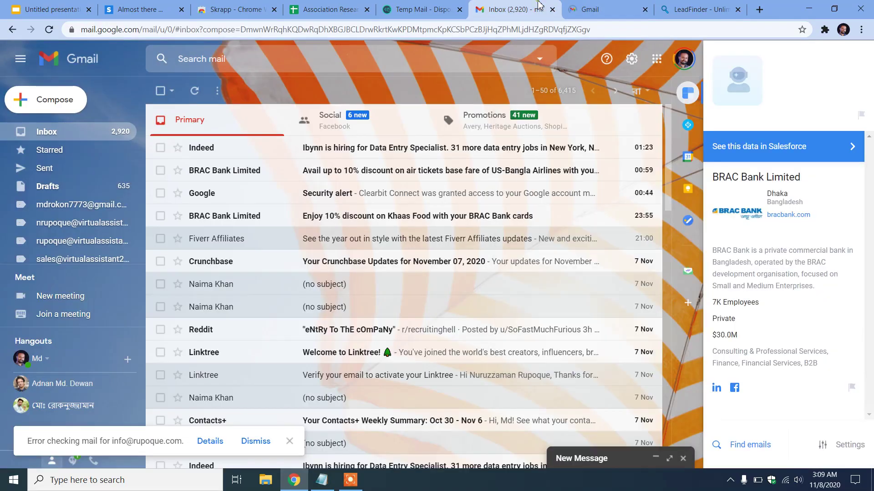
click(552, 9)
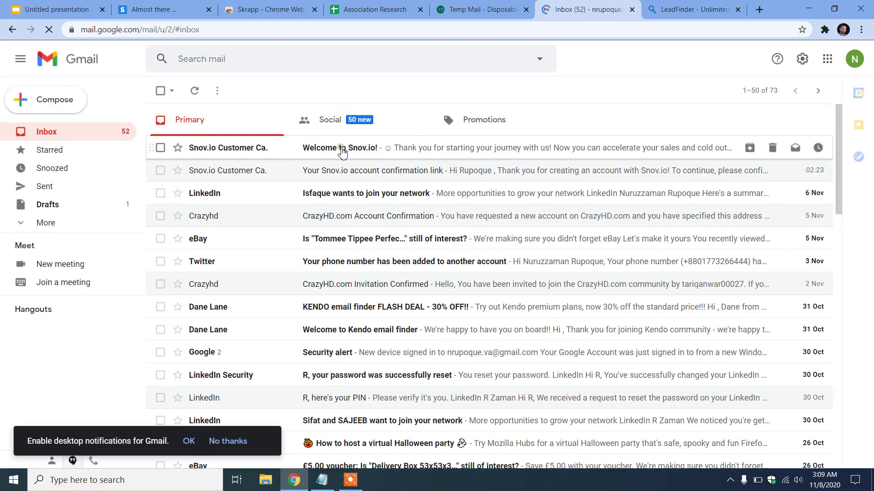
click(341, 149)
scroll(455, 282, down, 2)
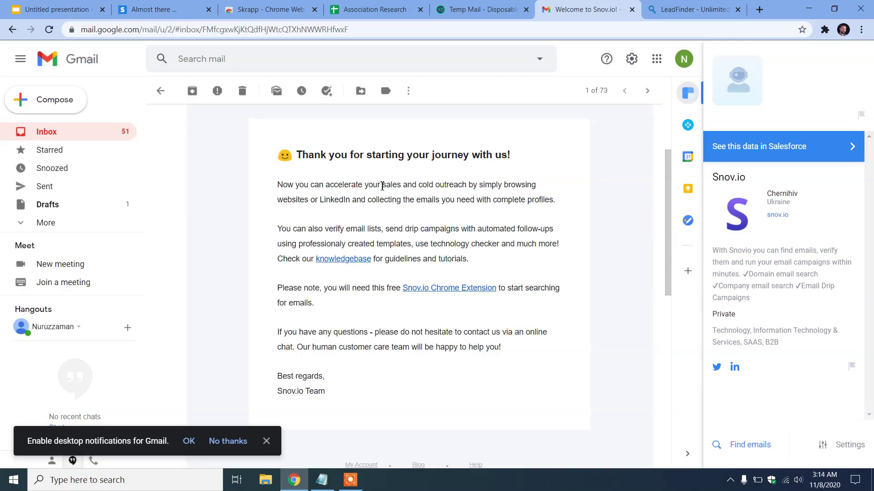
Check the Skrapp tabs, then read the Snov.io account confirmation email and return to the inbox
click(158, 9)
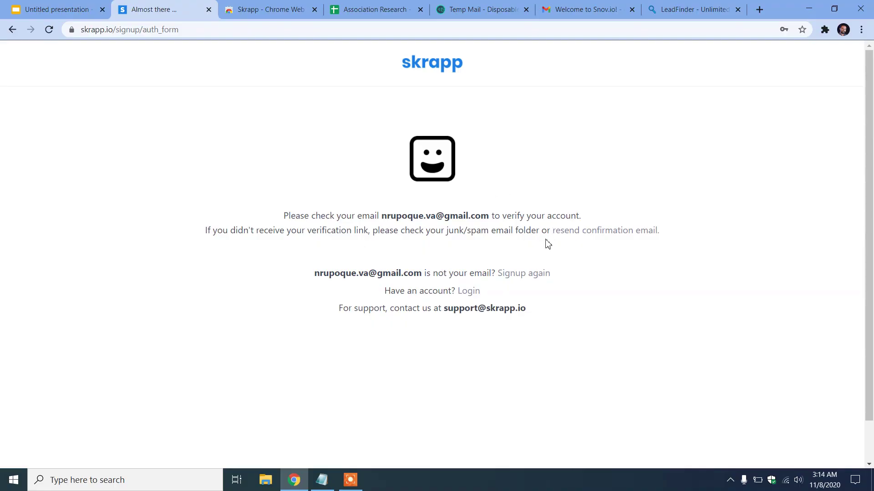
click(286, 4)
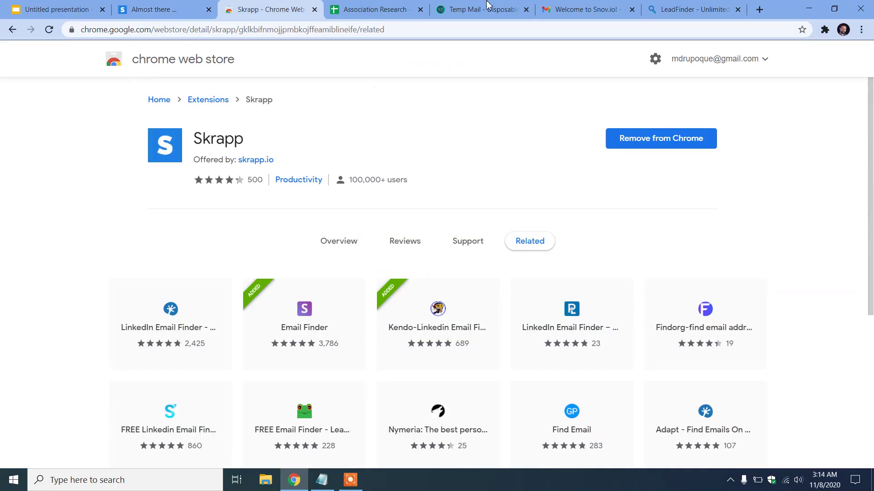
click(568, 6)
click(163, 92)
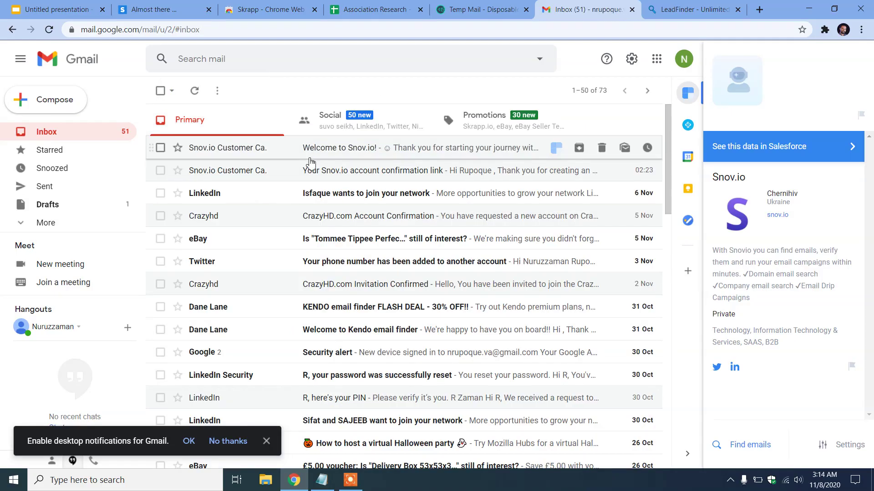
click(394, 178)
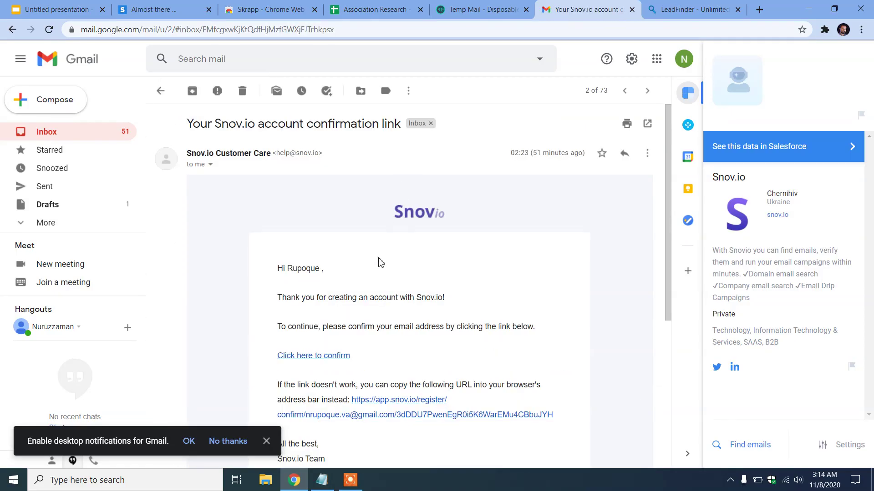
scroll(376, 226, down, 4)
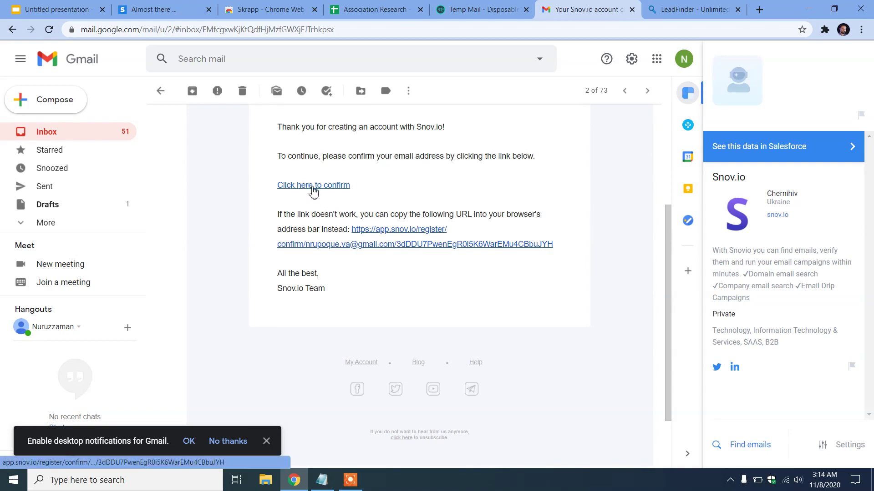
scroll(335, 200, up, 4)
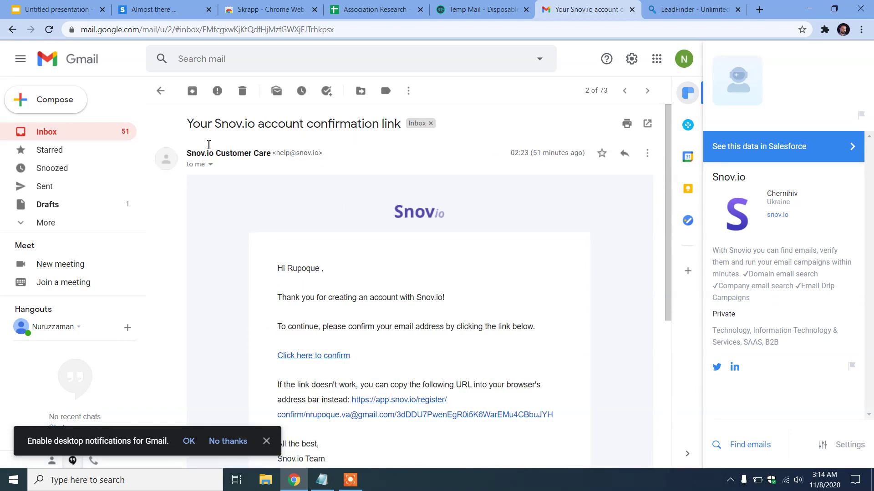
click(160, 91)
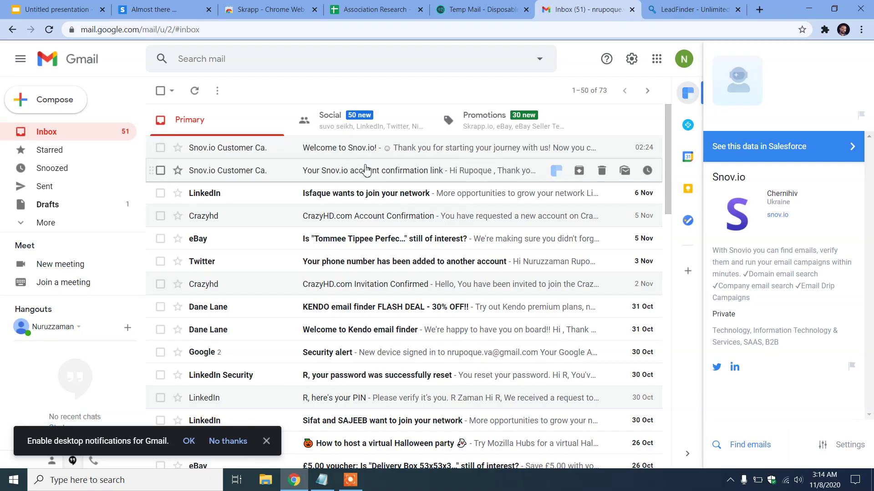
Refresh the mailbox, look through the extra mail folders, then go back to Skrapp's 'Almost there' page
click(49, 29)
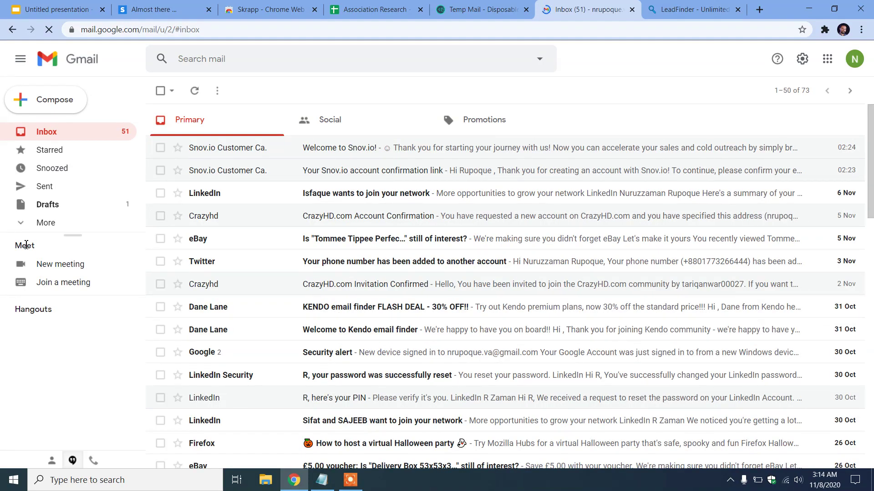
click(71, 225)
scroll(72, 206, down, 3)
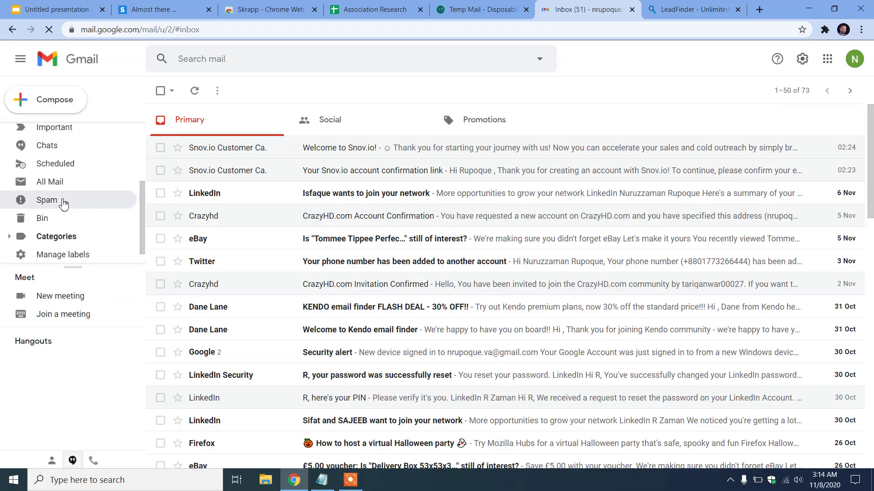
click(260, 157)
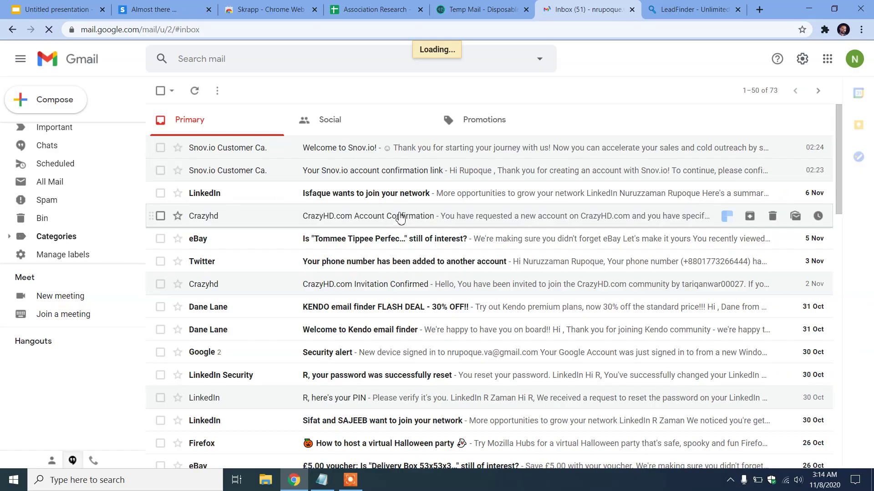
click(169, 3)
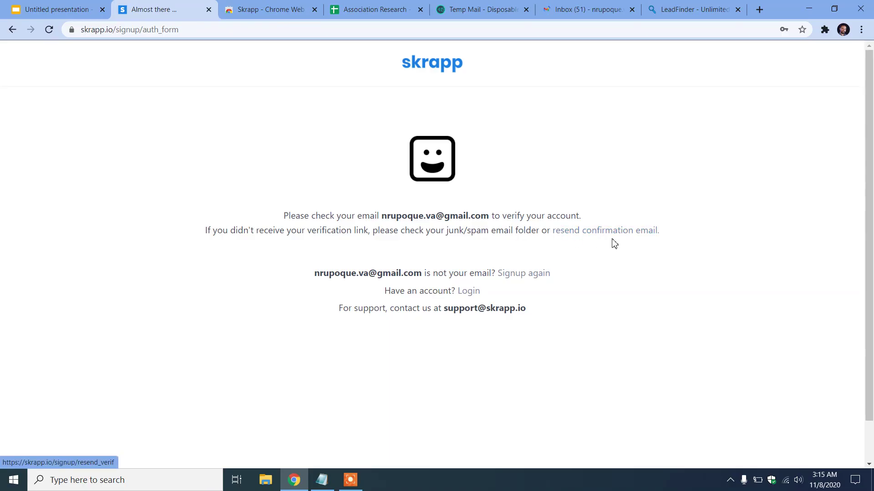
Open Skrapp.io's 'Verify Your Email Address' message under Promotions and click Verify Email Address
click(612, 5)
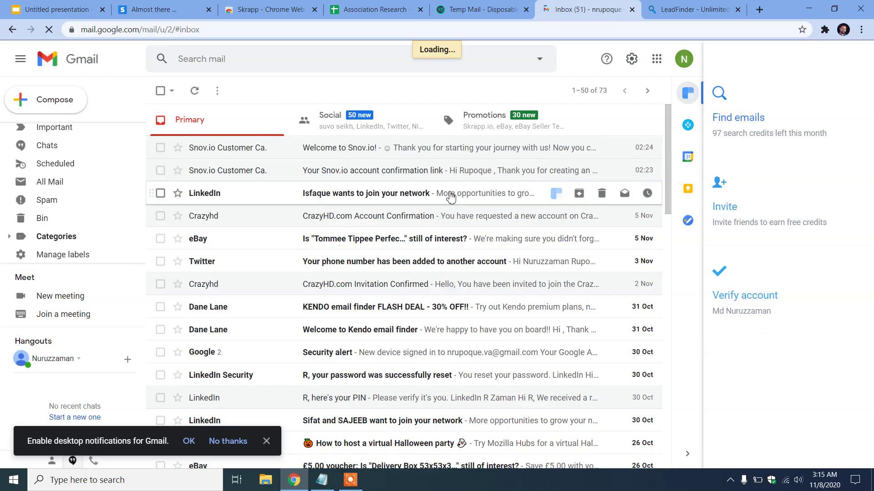
click(495, 130)
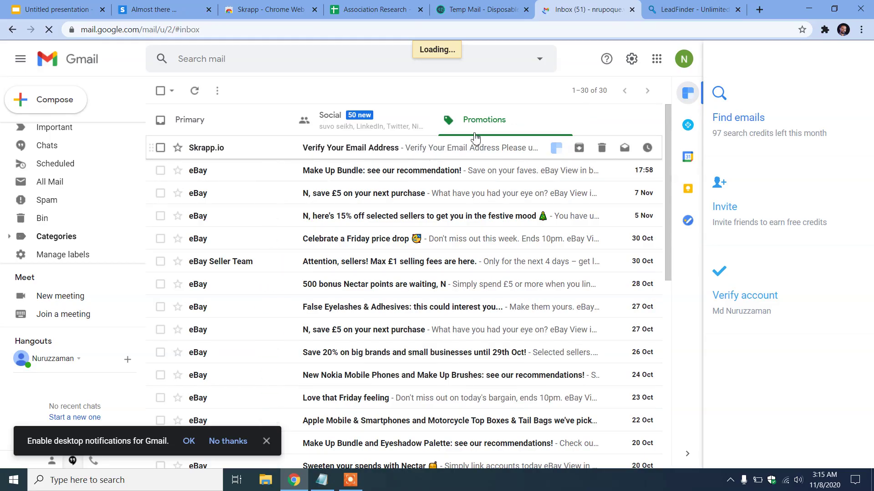
click(435, 151)
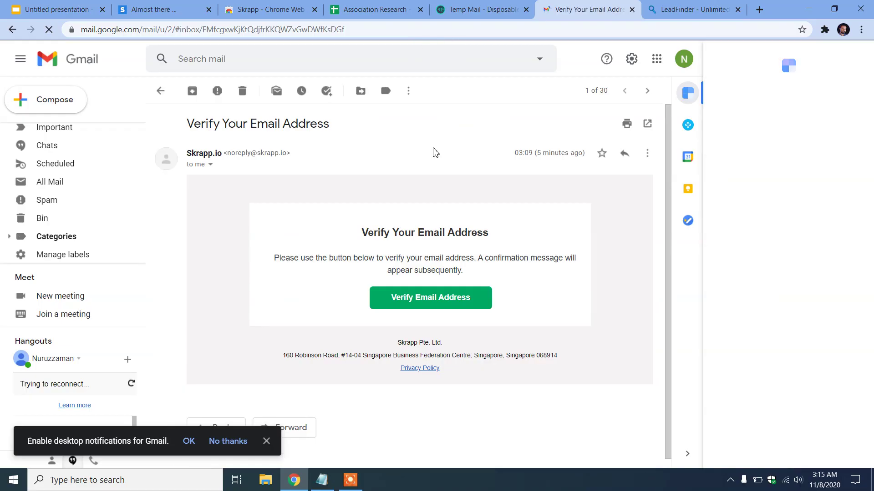
click(416, 302)
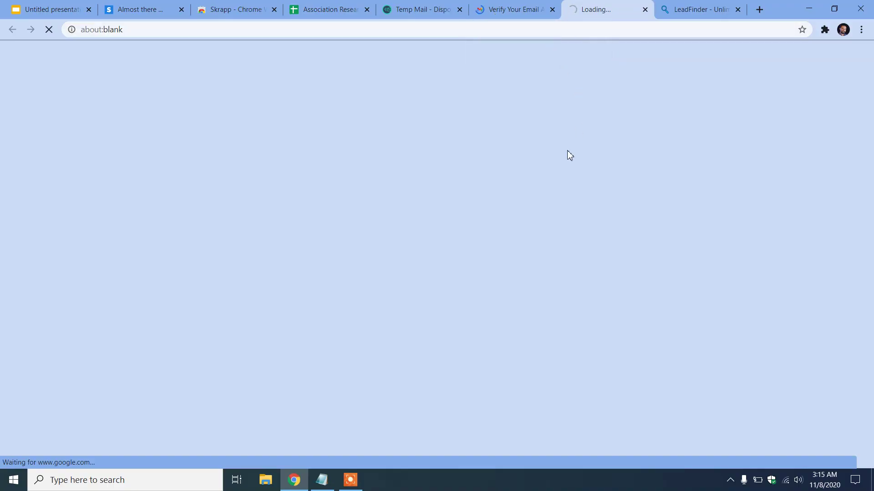
Close the Skrapp verification waiting page and log in to the confirmed Skrapp account
click(155, 5)
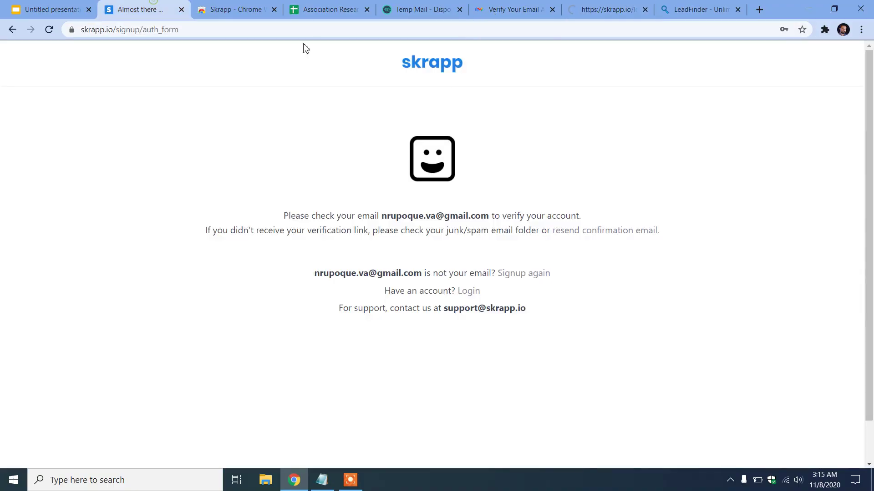
click(181, 9)
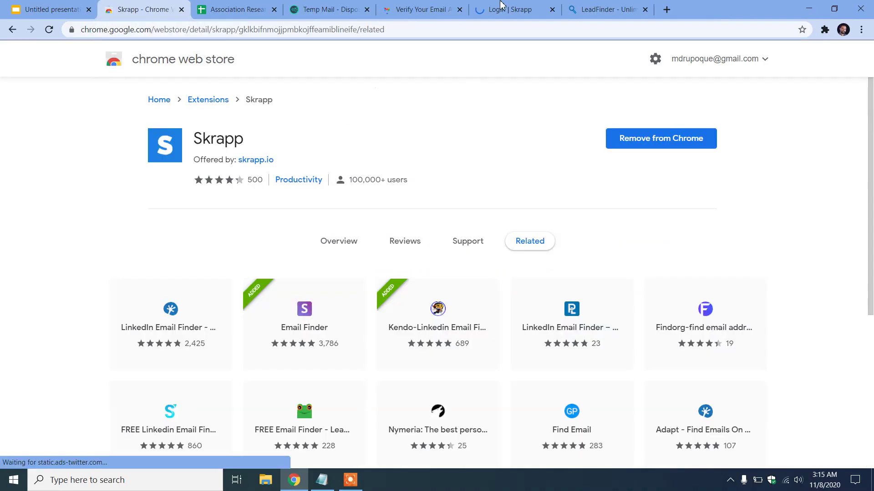
click(500, 5)
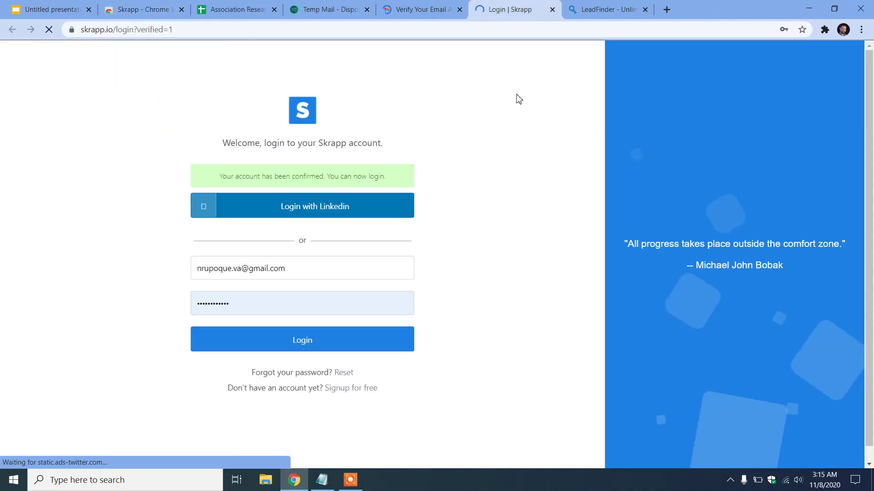
click(312, 345)
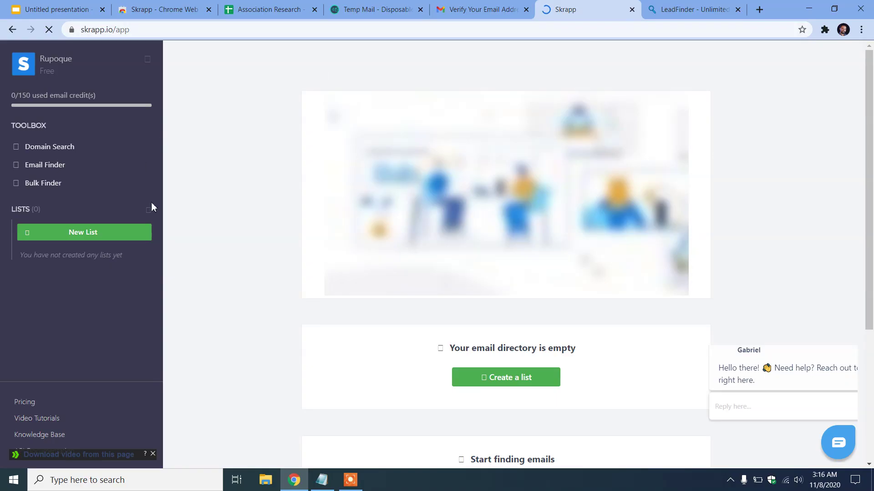
Create a new empty Skrapp list named 'Hiring Manager'
click(100, 236)
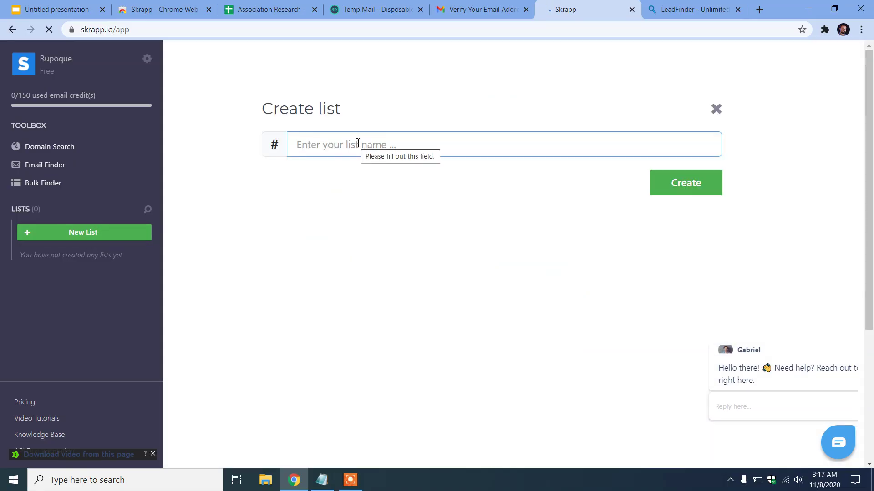
text(Nin)
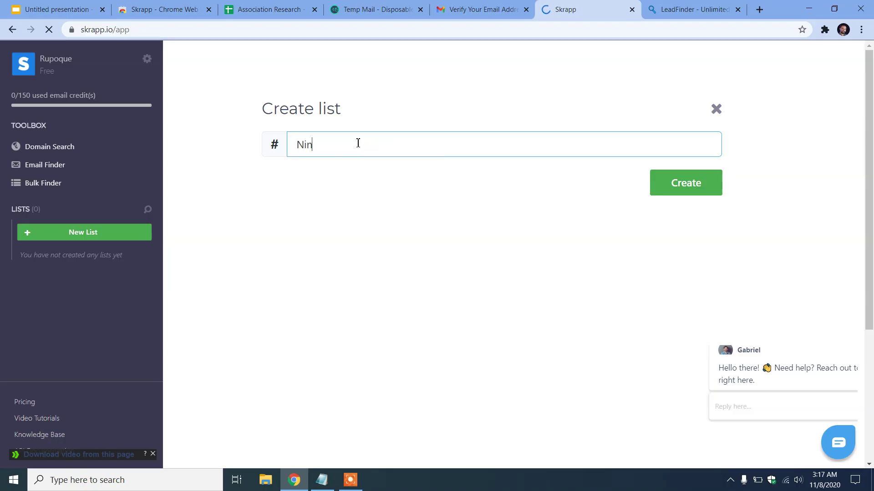
key(BackSpace)
key(BackSpace)
text(Hiring Manage)
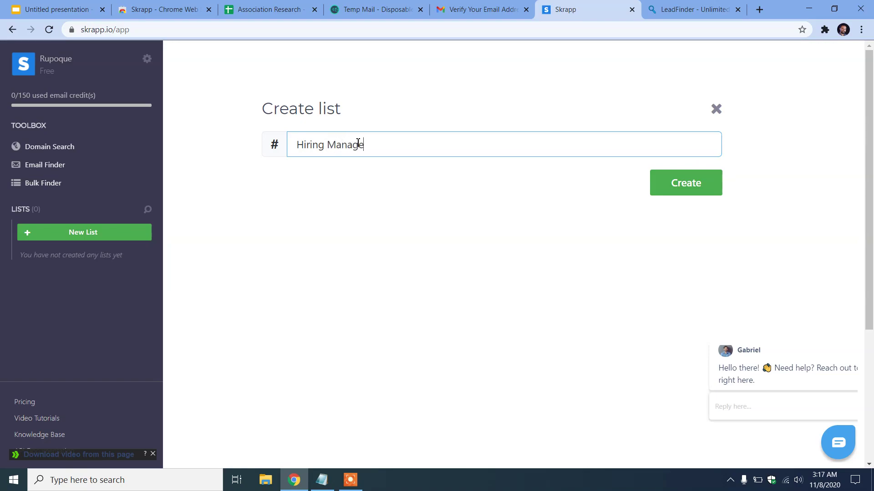
click(703, 193)
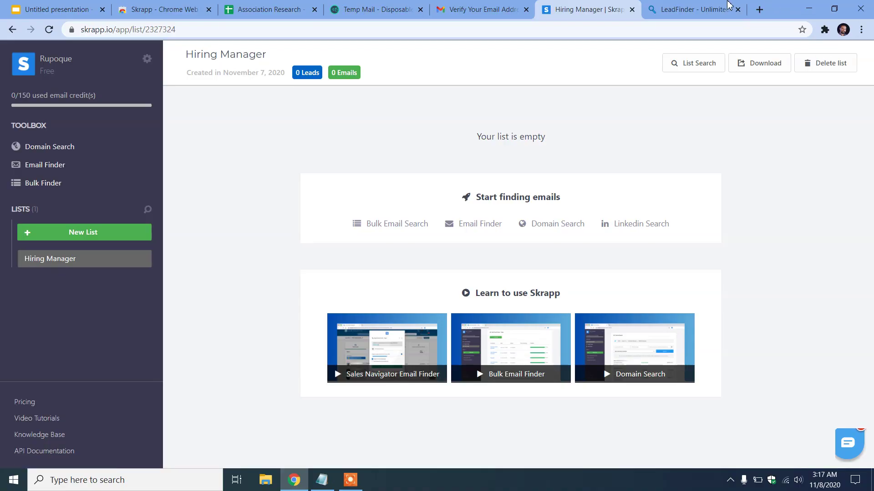
click(710, 9)
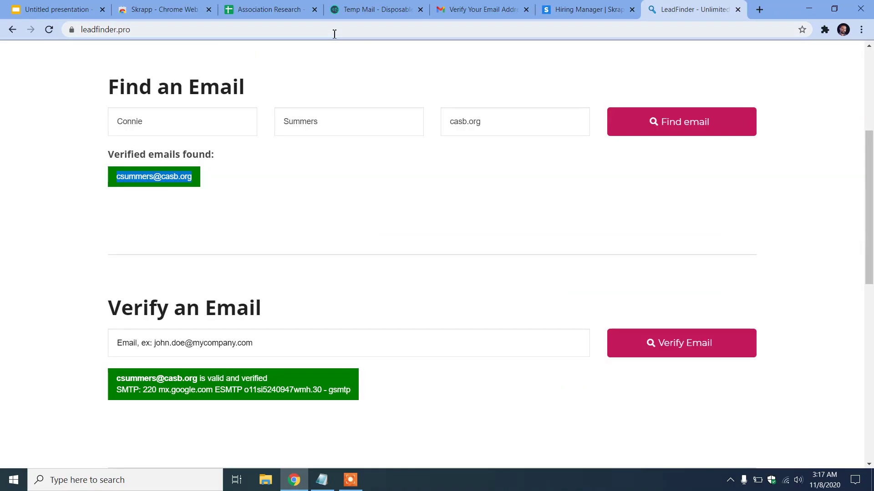
Go to linkedin.com and rerun the recent 'hiring manager' people search
click(333, 33)
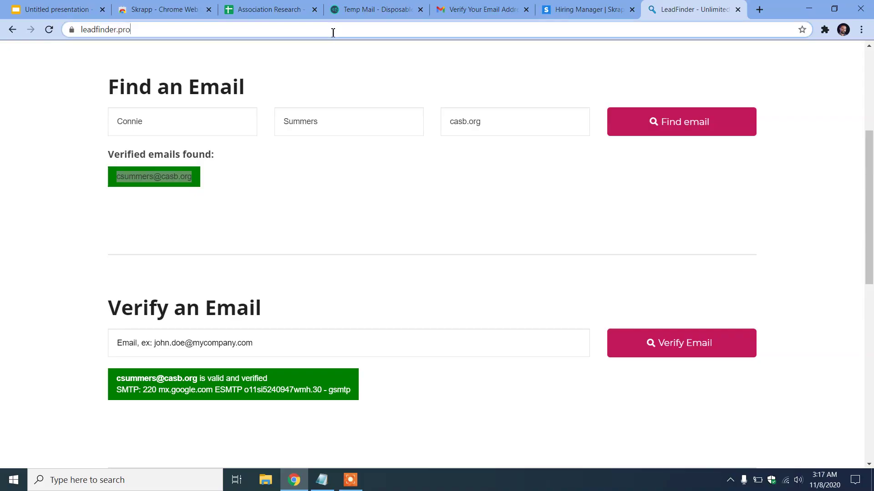
text(linkedin.com)
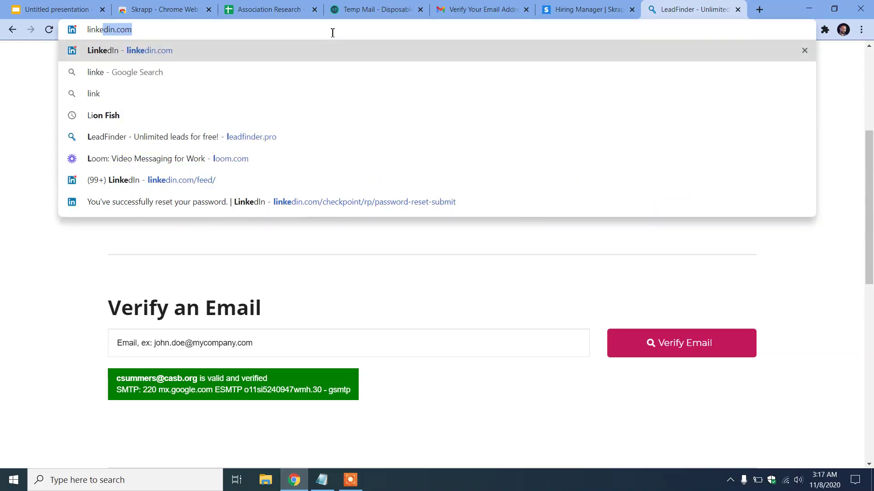
key(Return)
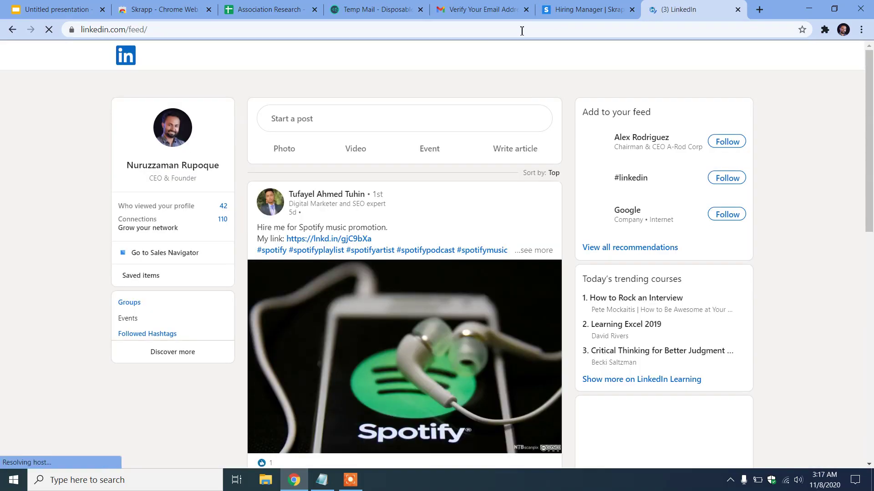
click(197, 56)
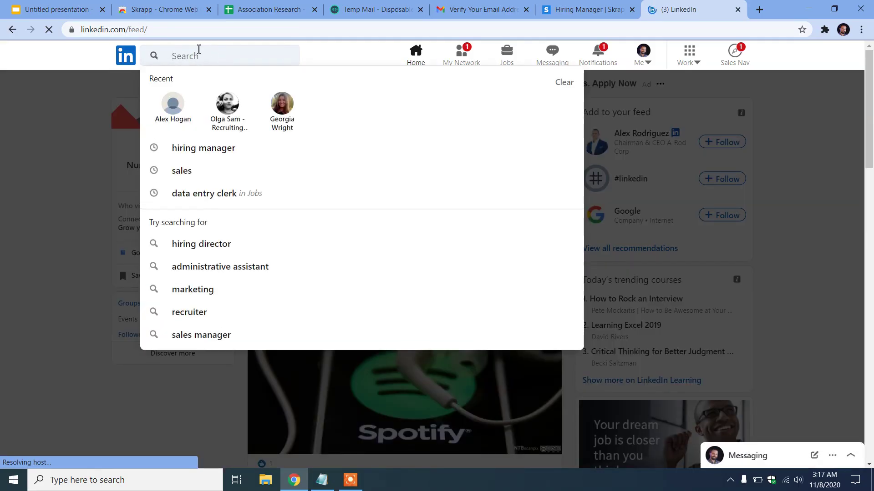
click(224, 147)
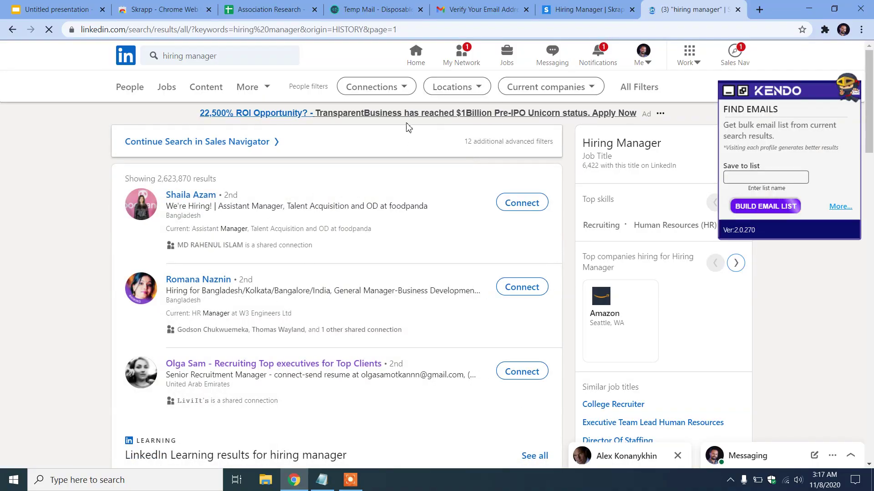
In All Filters, include 1st, 2nd and 3rd+ connections and limit location to United States
click(636, 87)
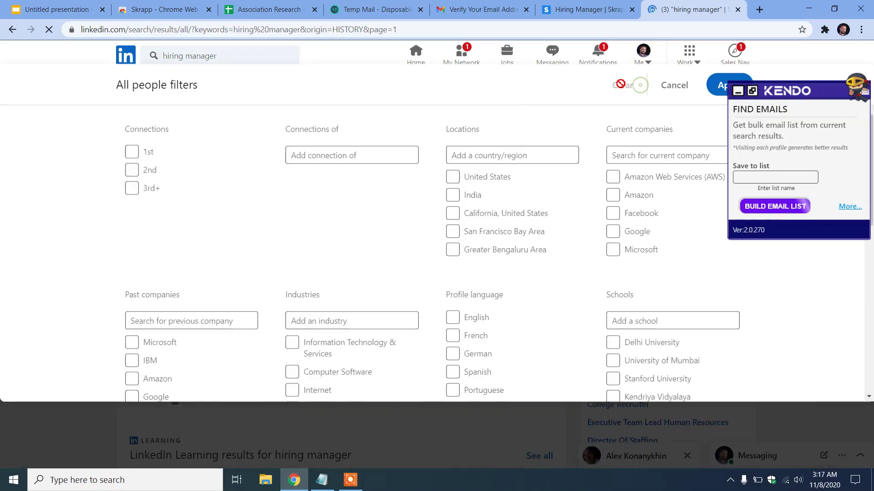
click(132, 158)
click(132, 176)
click(132, 195)
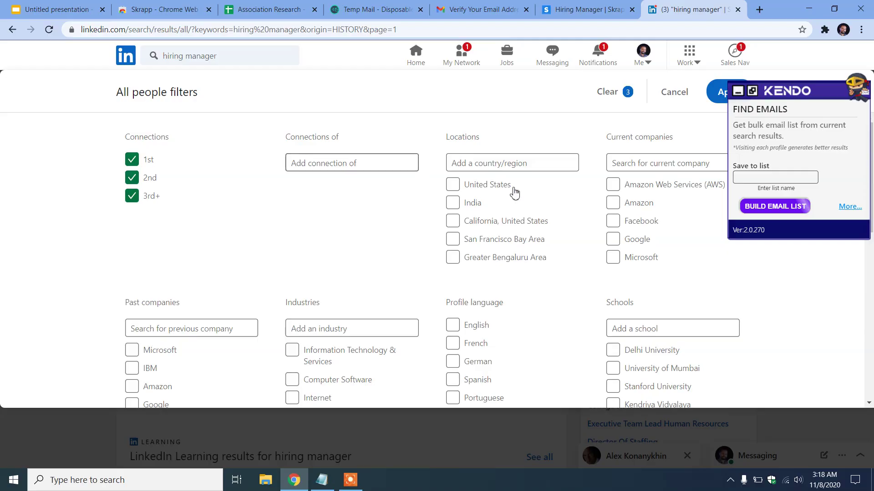
click(457, 185)
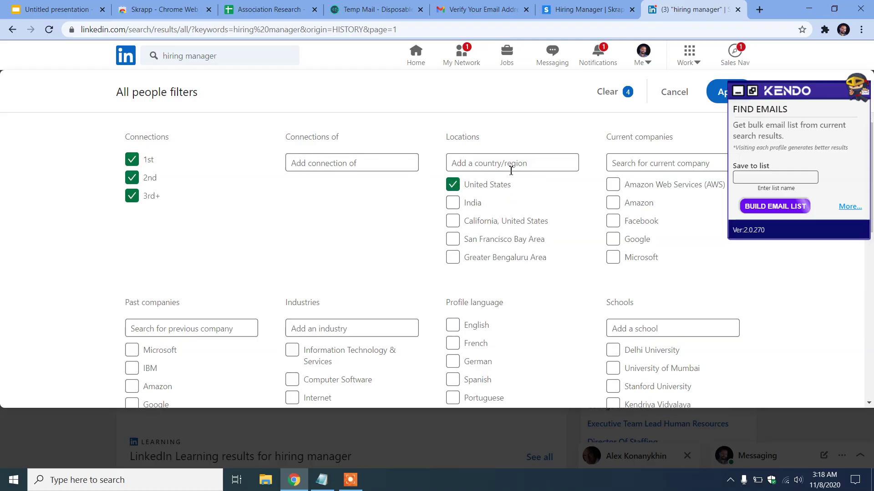
scroll(512, 242, down, 4)
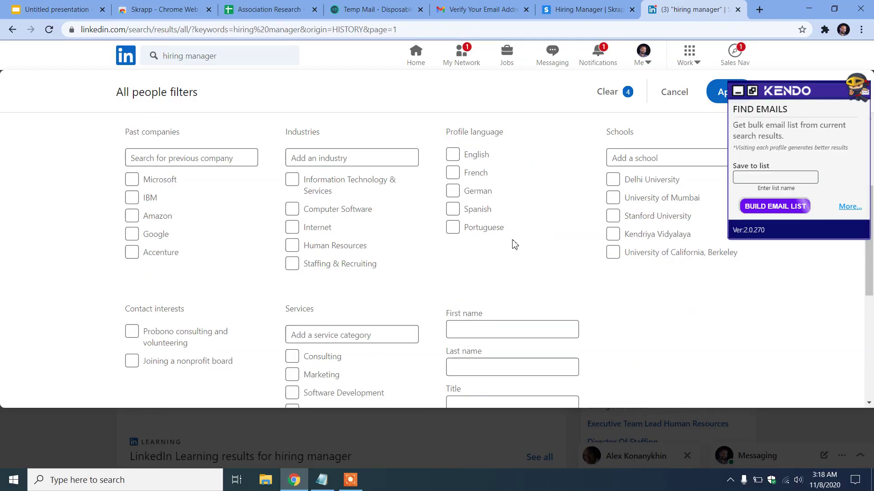
scroll(446, 331, down, 3)
Set Title to 'hiring manager', tick Consulting, Software Development and Marketing services, and apply the filters
click(469, 292)
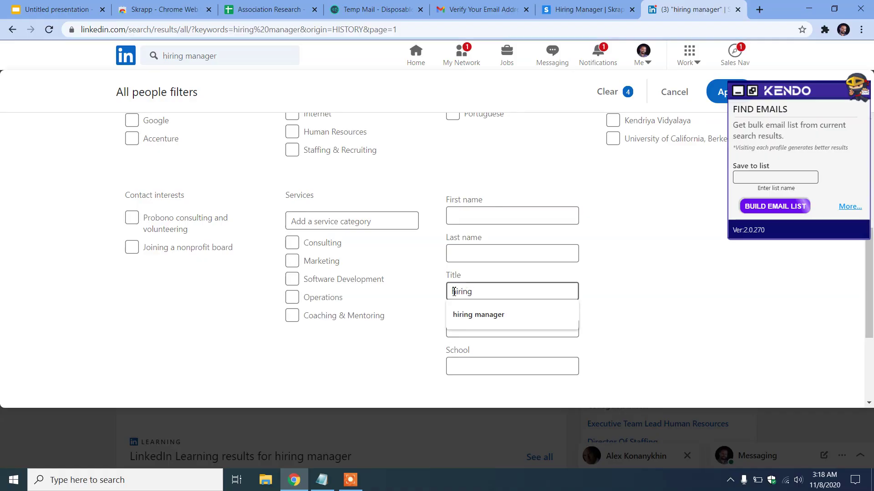
click(479, 314)
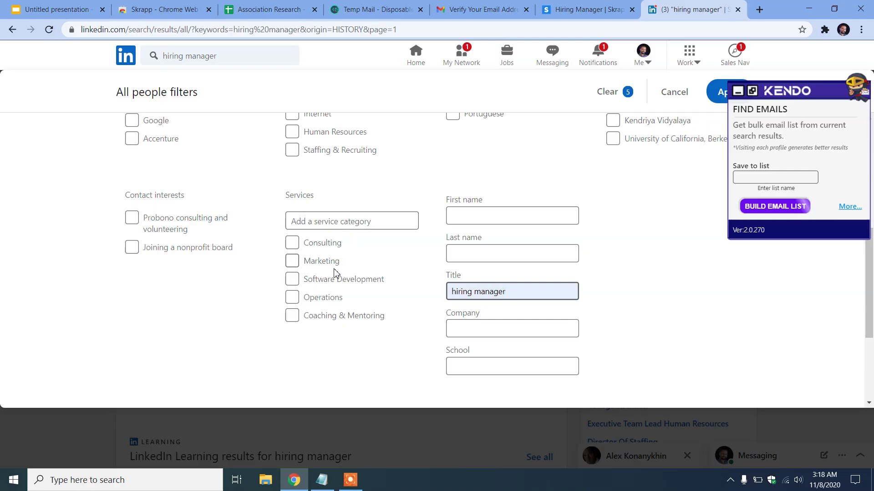
click(293, 279)
click(293, 243)
click(293, 262)
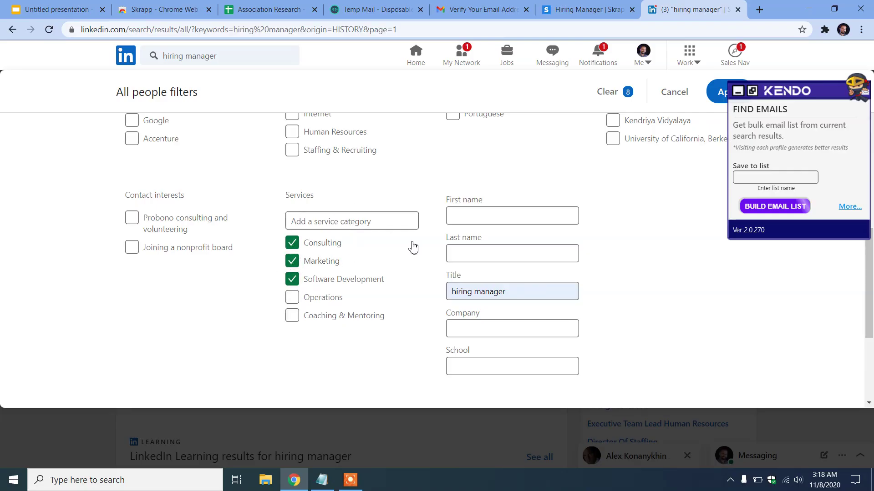
scroll(412, 248, up, 6)
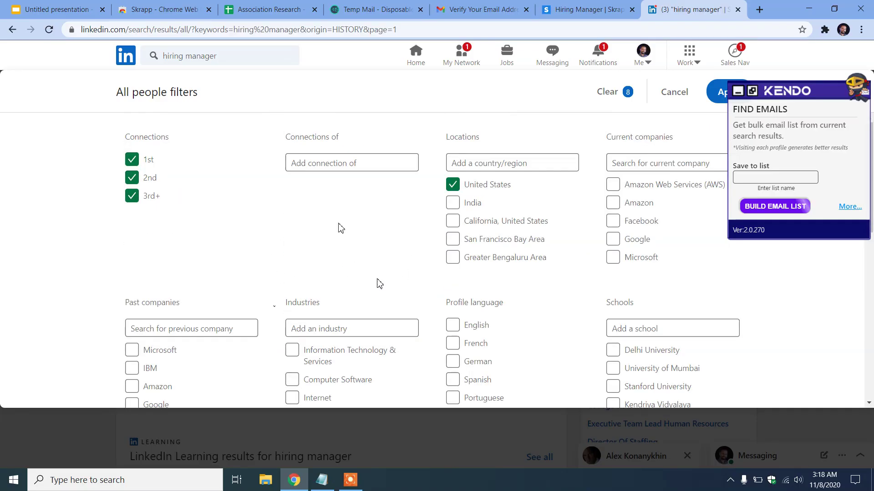
click(738, 93)
click(730, 92)
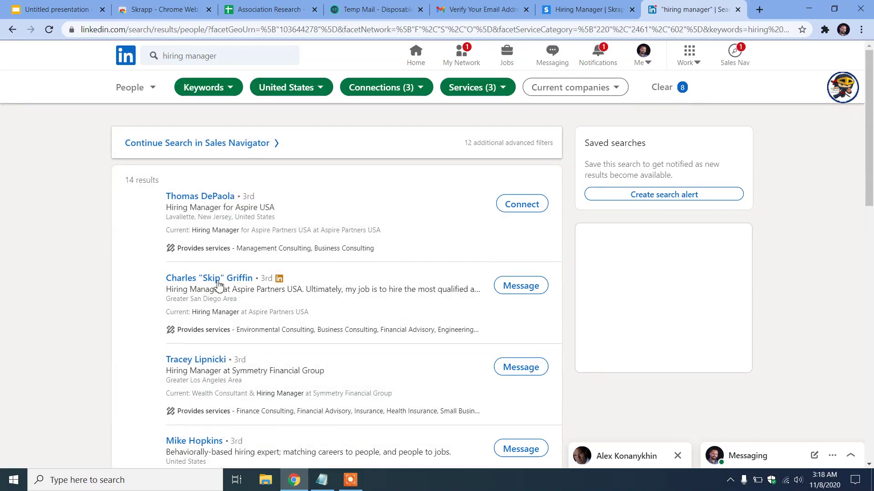
scroll(228, 318, down, 2)
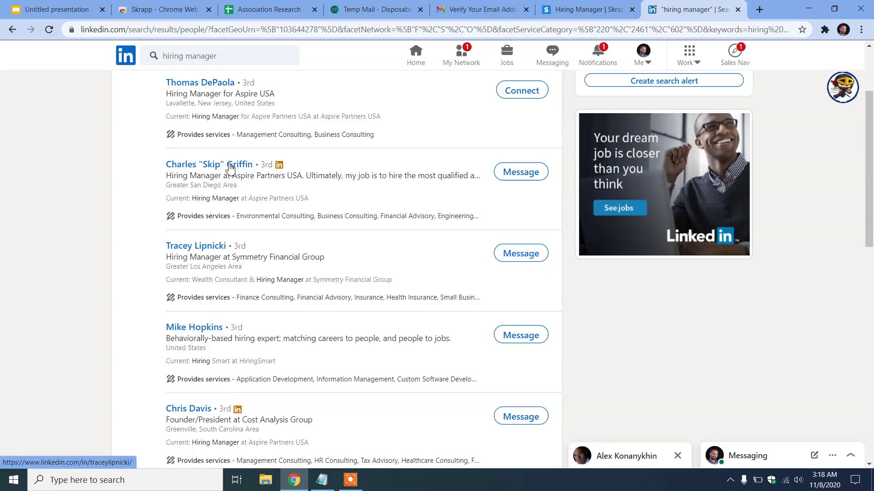
scroll(239, 229, down, 7)
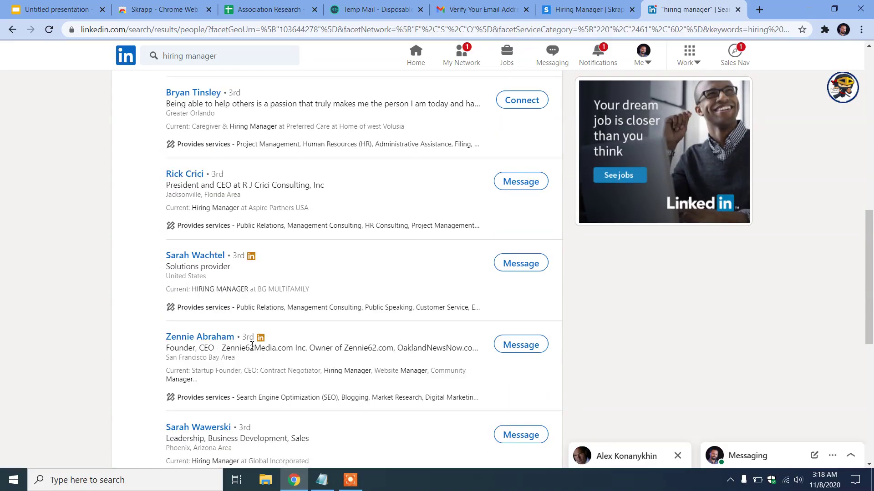
scroll(249, 348, up, 10)
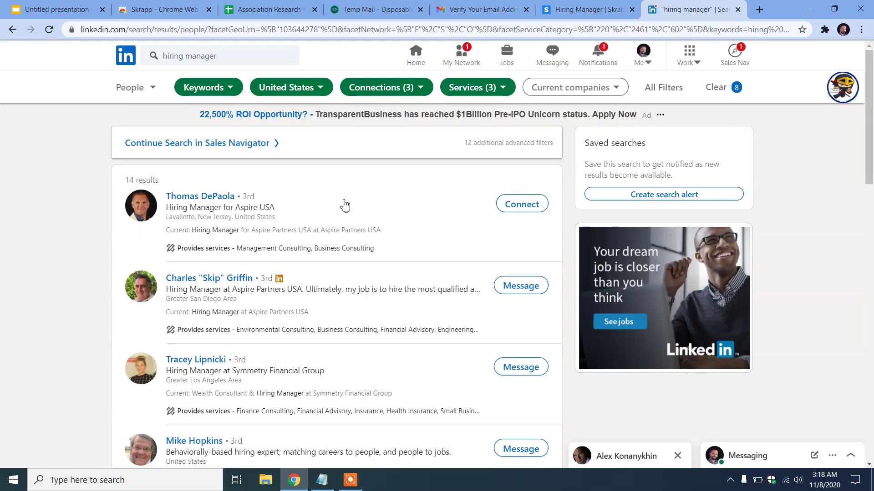
click(825, 29)
click(711, 250)
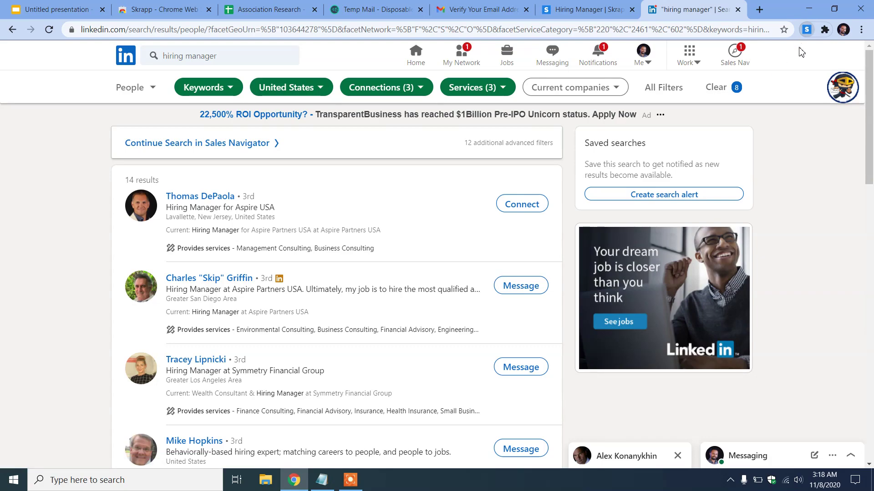
Use the Skrapp extension panel, its tutorials page and Chrome's Extensions menu until 'Export with Email Finder' appears
click(809, 30)
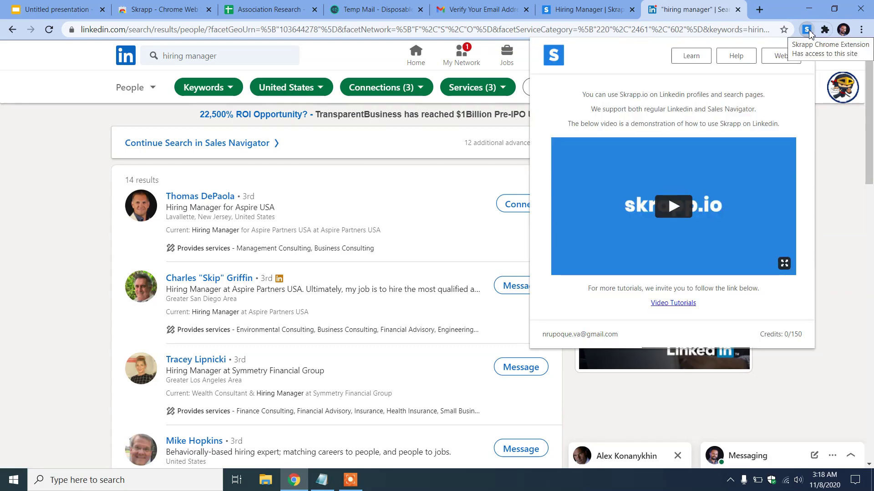
click(694, 57)
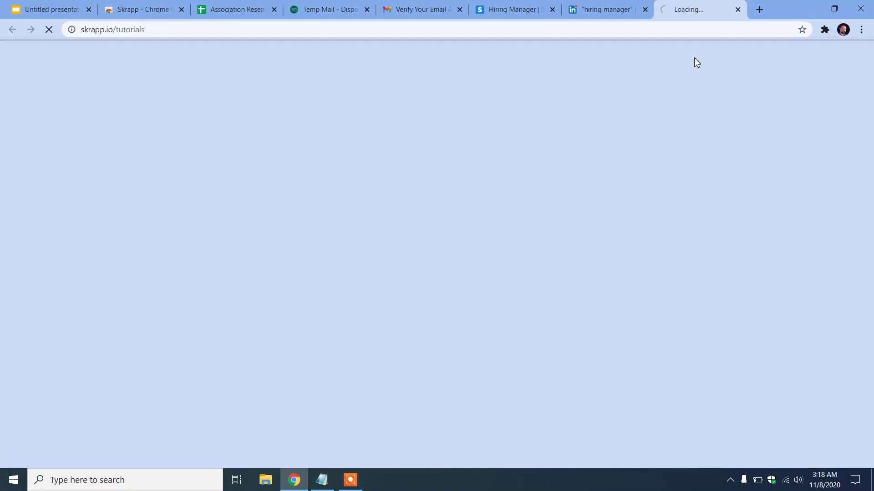
click(738, 10)
click(825, 30)
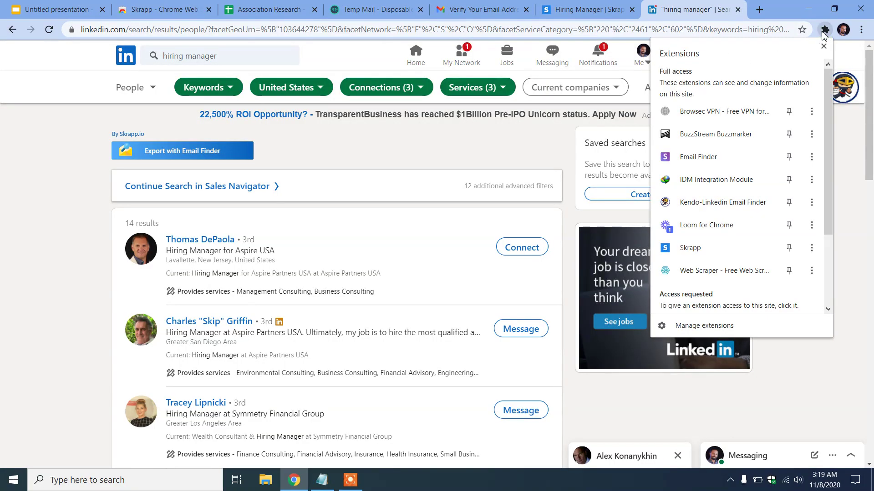
click(121, 165)
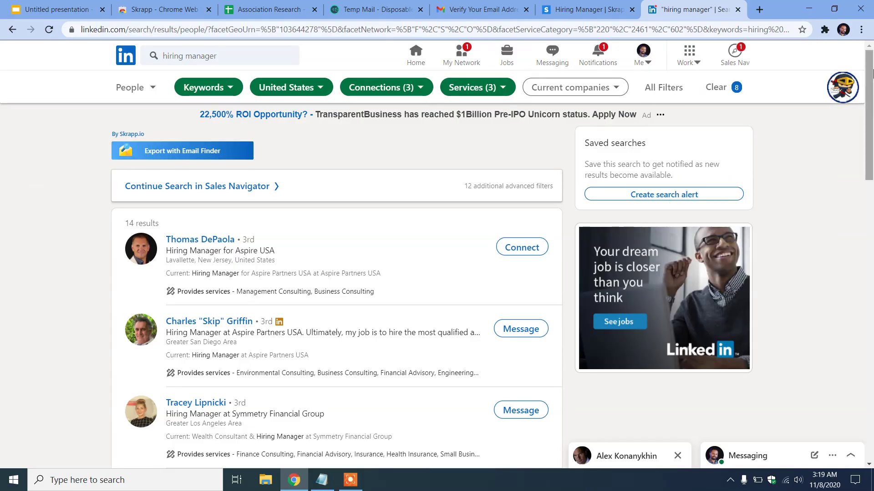
click(824, 30)
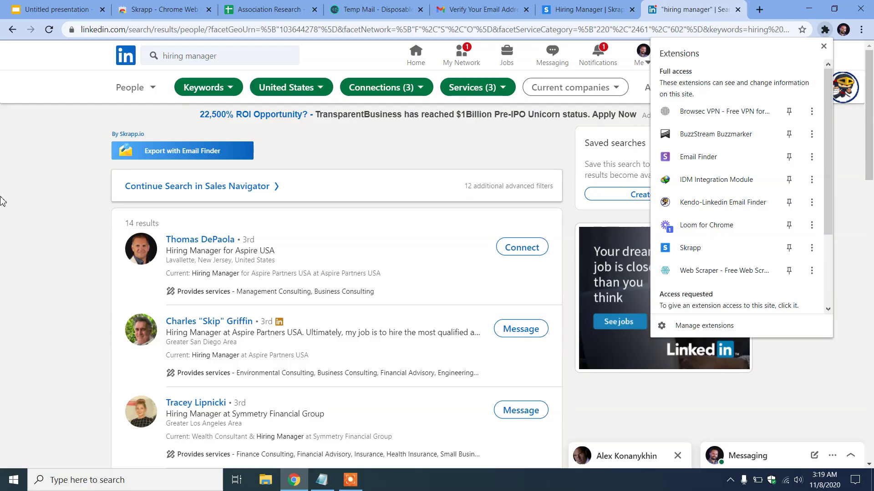
click(32, 208)
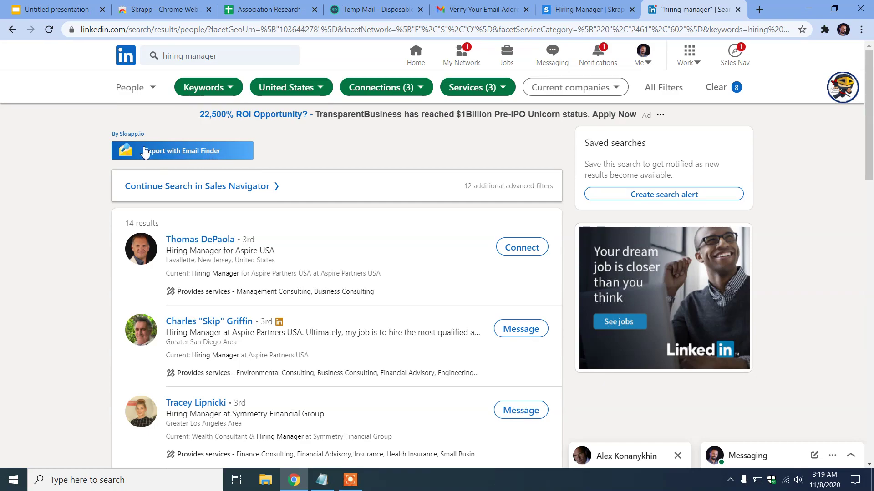
Export page 1 of results with Email Finder into the '# Hiring Manager' list
click(222, 153)
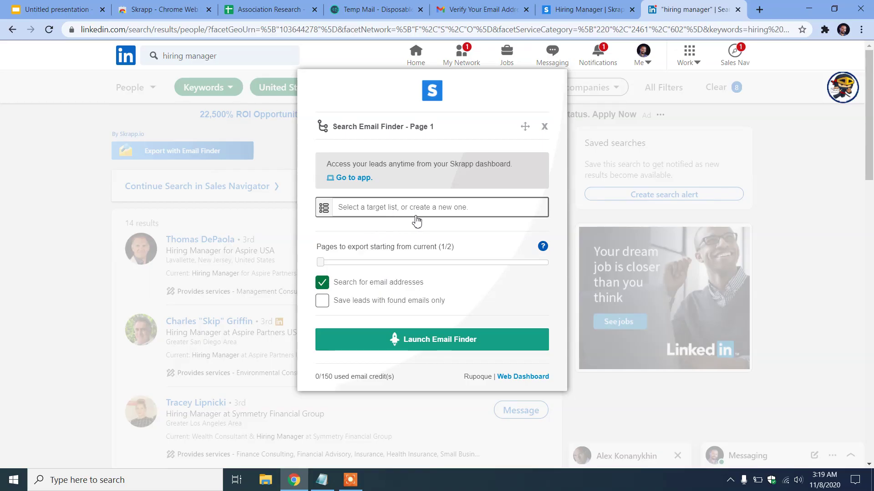
click(477, 214)
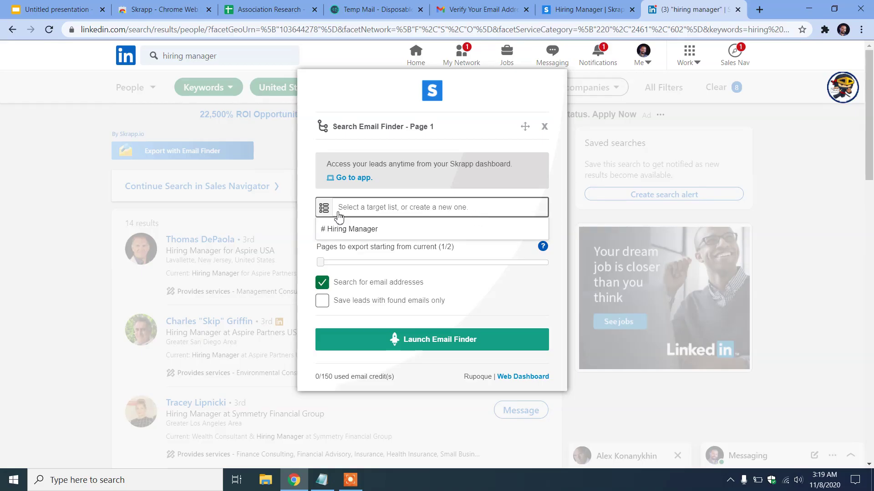
click(403, 230)
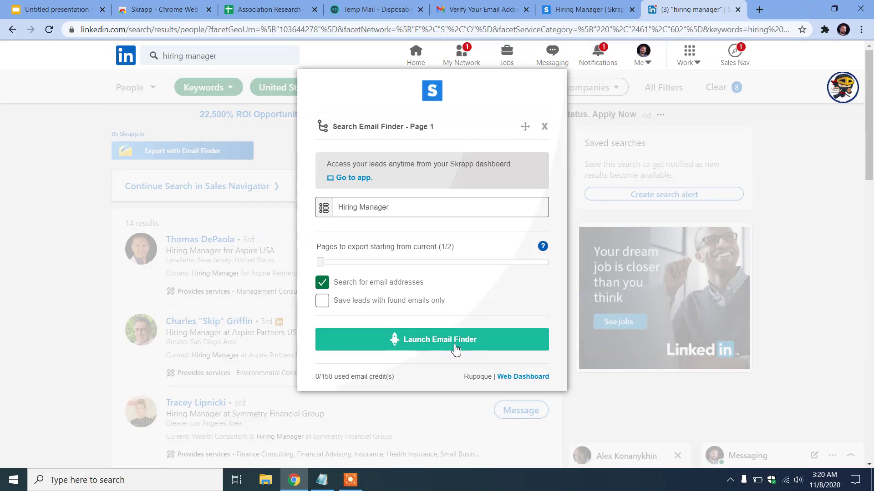
click(462, 349)
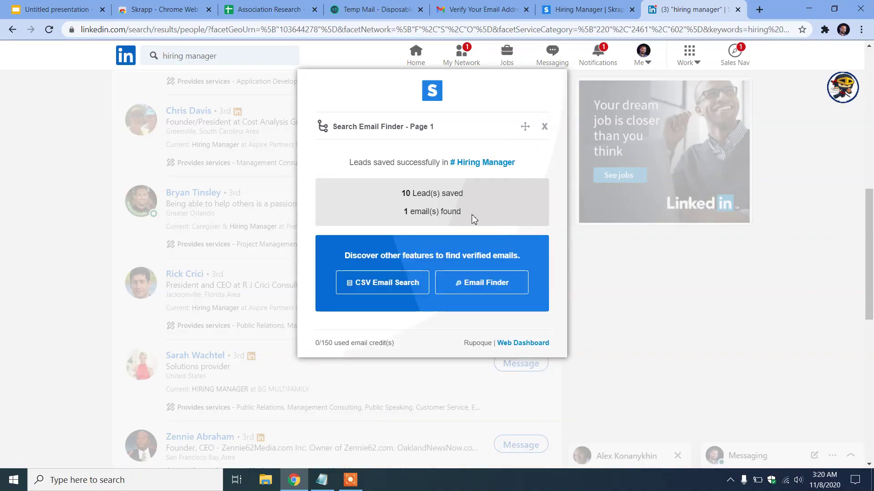
Review the export result showing 10 leads and 1 email found, then go to the Skrapp list
drag(407, 211, 489, 208)
click(489, 208)
scroll(113, 254, down, 9)
scroll(104, 283, up, 2)
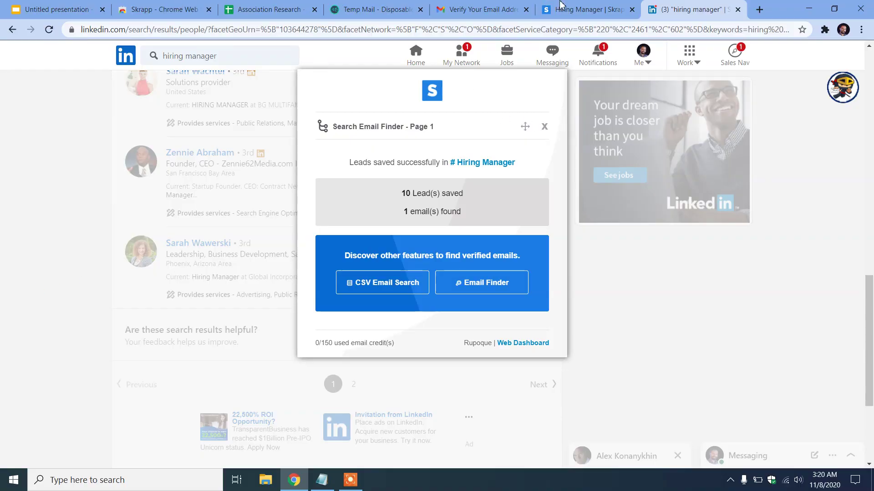
click(591, 7)
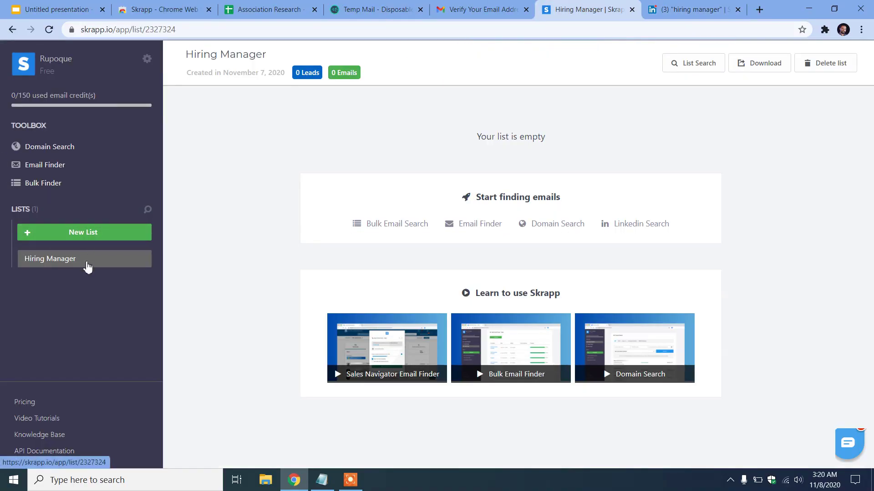
Reload the Hiring Manager list to show its 10 leads, then select all and delete them
click(49, 30)
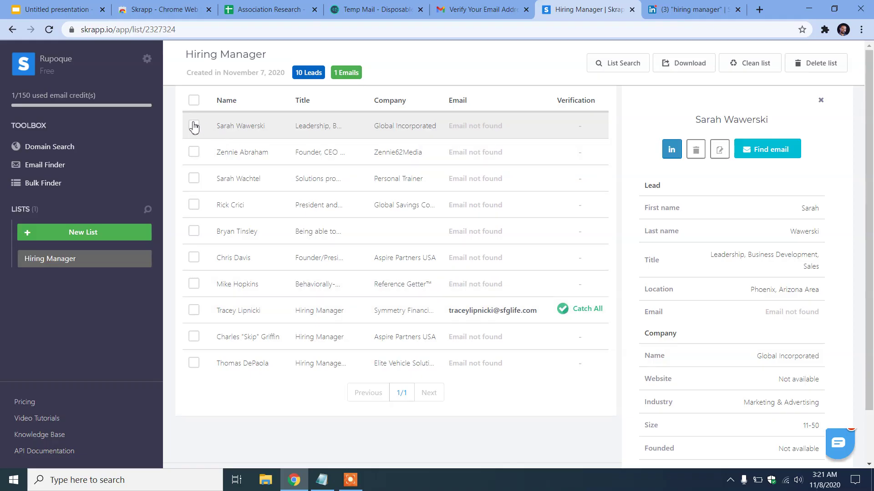
click(194, 100)
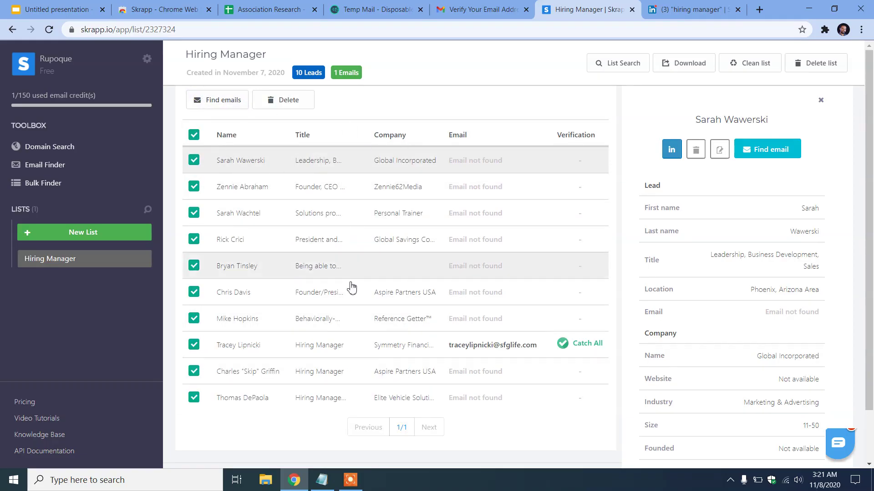
click(289, 100)
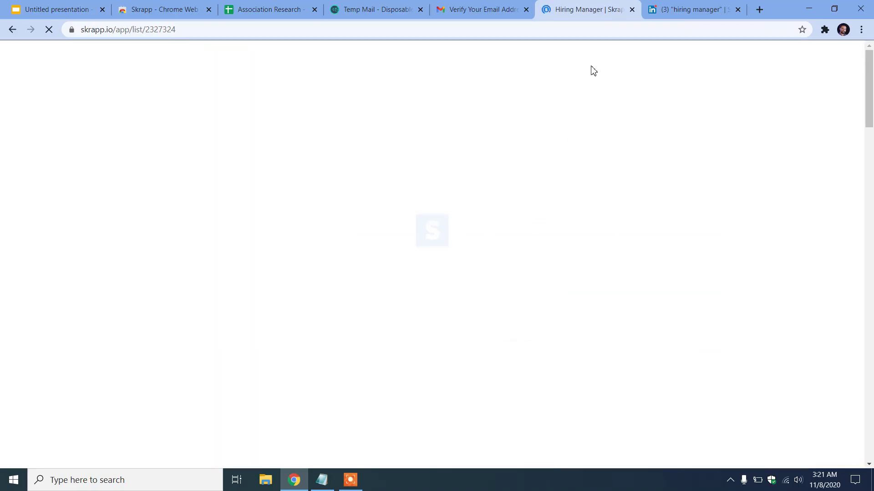
Back on the LinkedIn search, close the Skrapp panel and move to results page 2
click(673, 9)
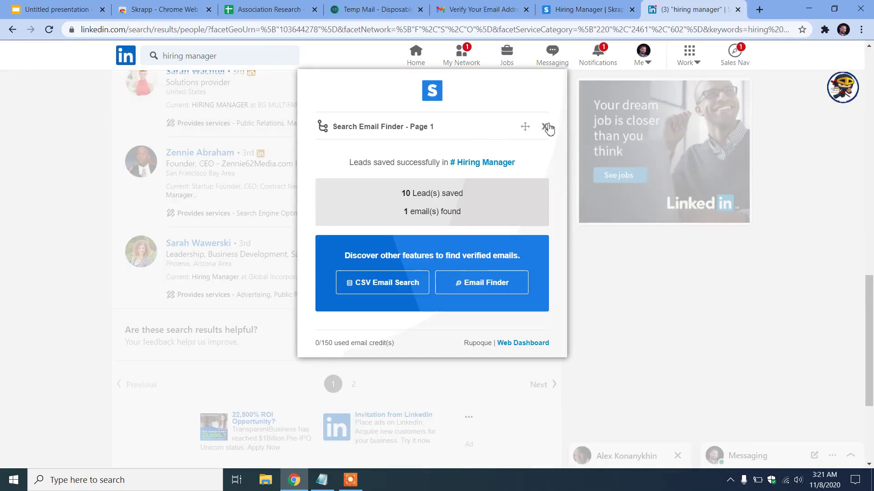
click(544, 126)
scroll(402, 250, down, 4)
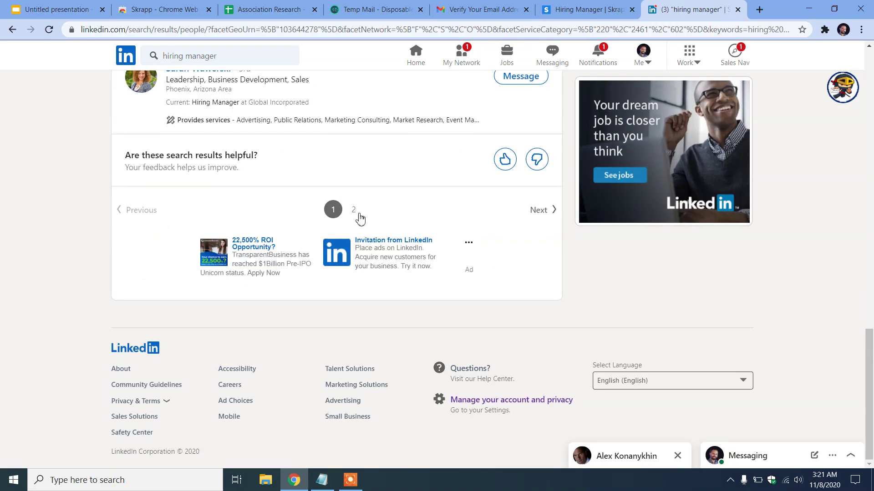
click(354, 210)
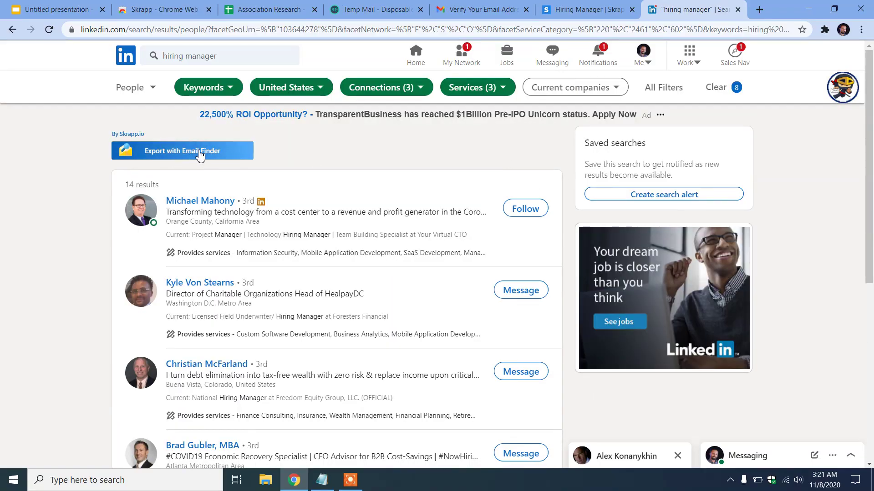
Export page 2 with Email Finder into the Hiring Manager list
click(228, 156)
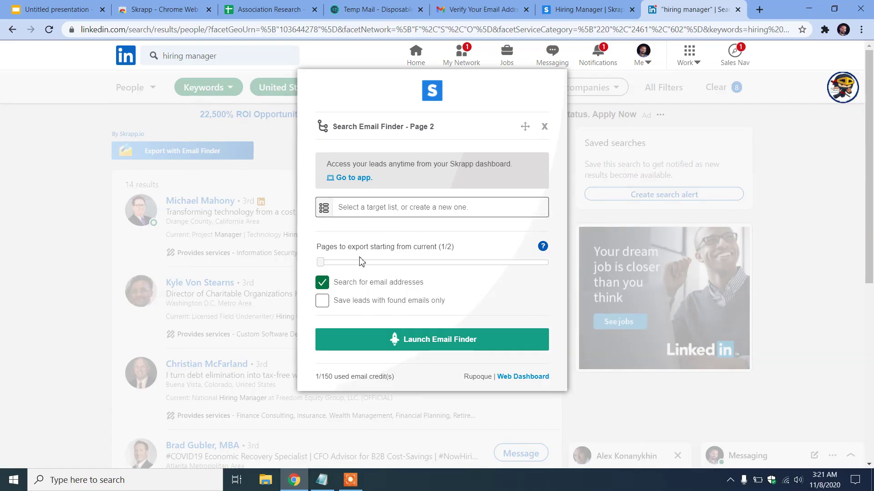
click(411, 211)
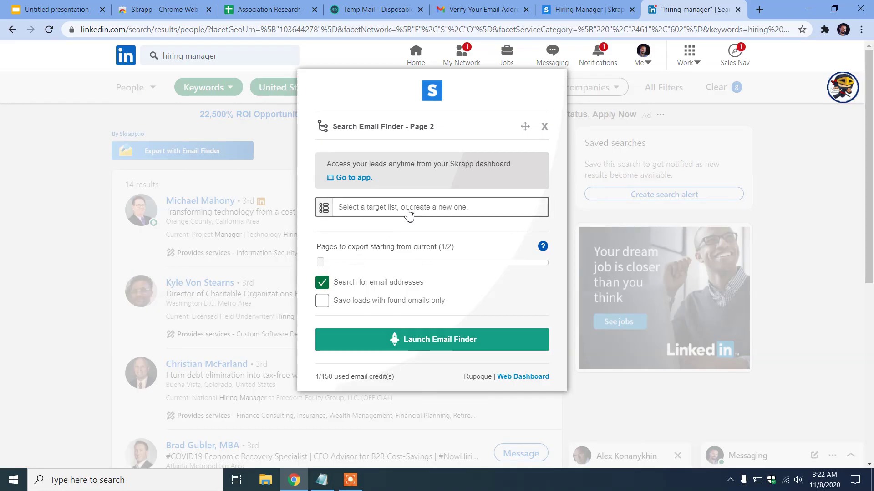
click(369, 229)
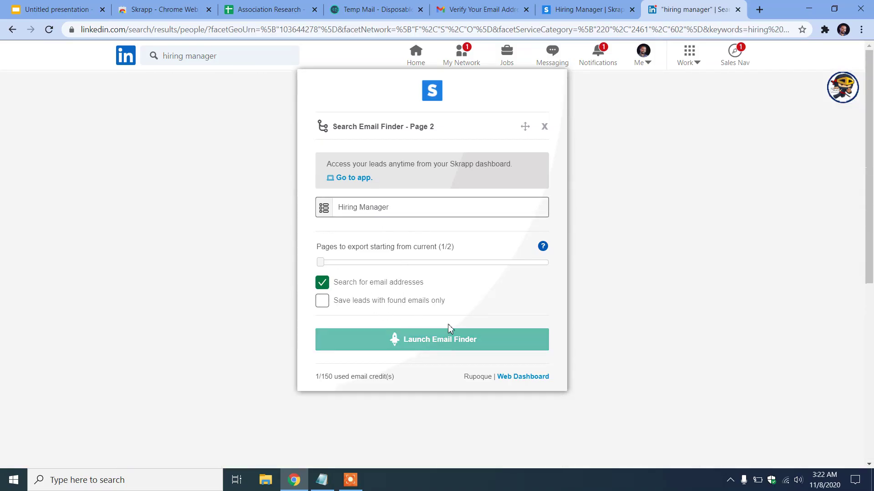
click(439, 343)
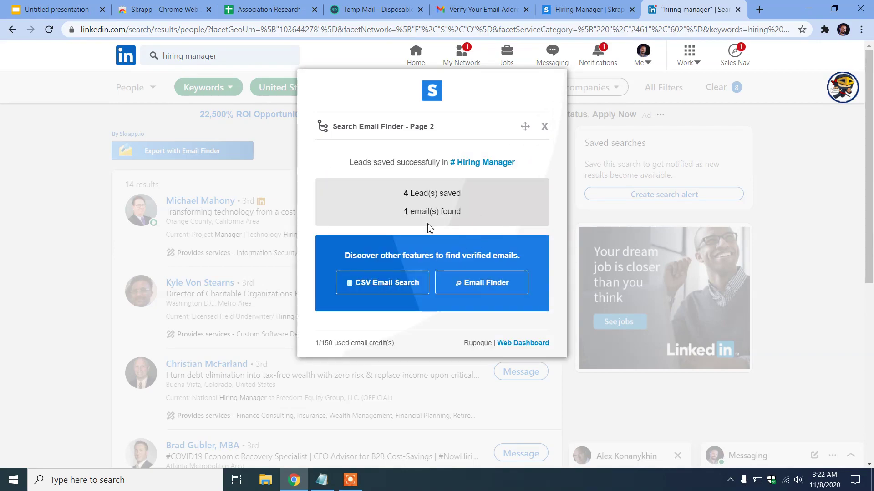
Close the Skrapp results panel and switch to the Hiring Manager list tab
click(544, 126)
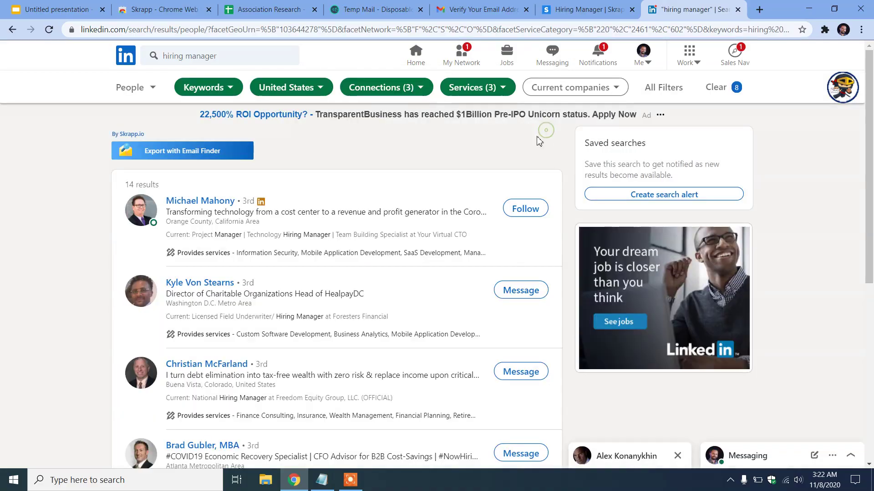
scroll(380, 263, down, 7)
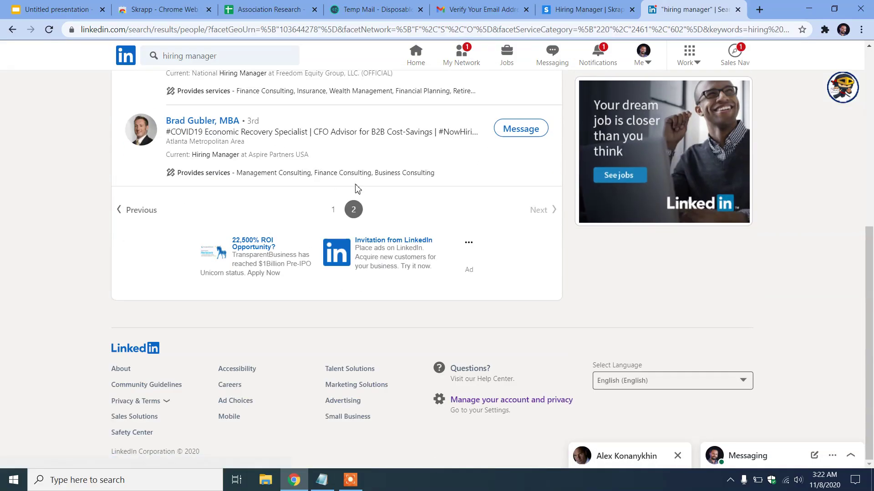
scroll(362, 222, up, 2)
scroll(362, 222, up, 3)
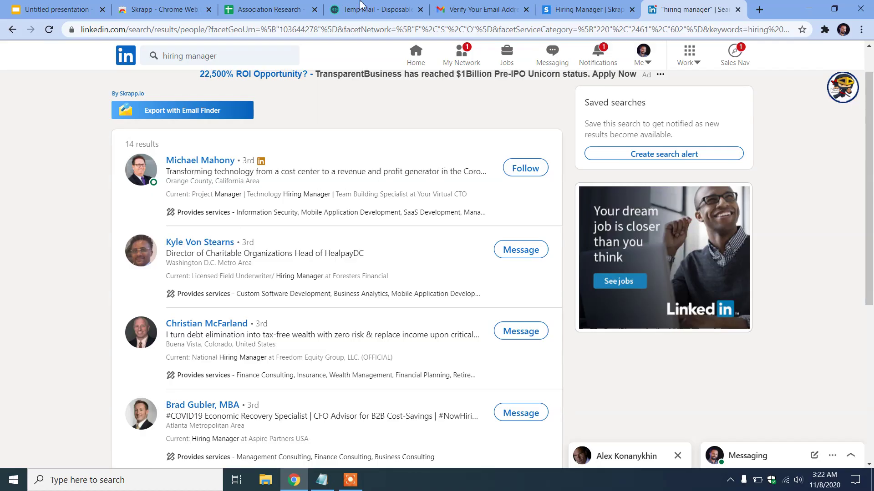
click(585, 5)
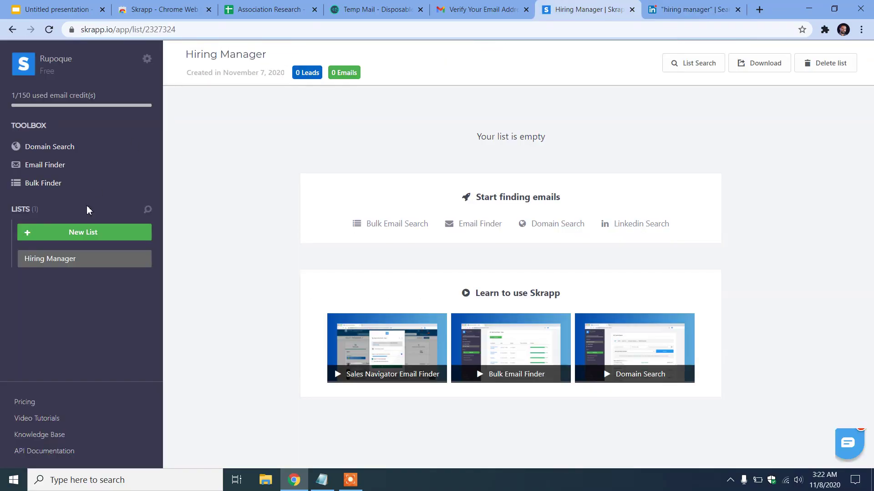
Reload the Hiring Manager list to reveal its 4 leads, then go to Domain Search
click(48, 29)
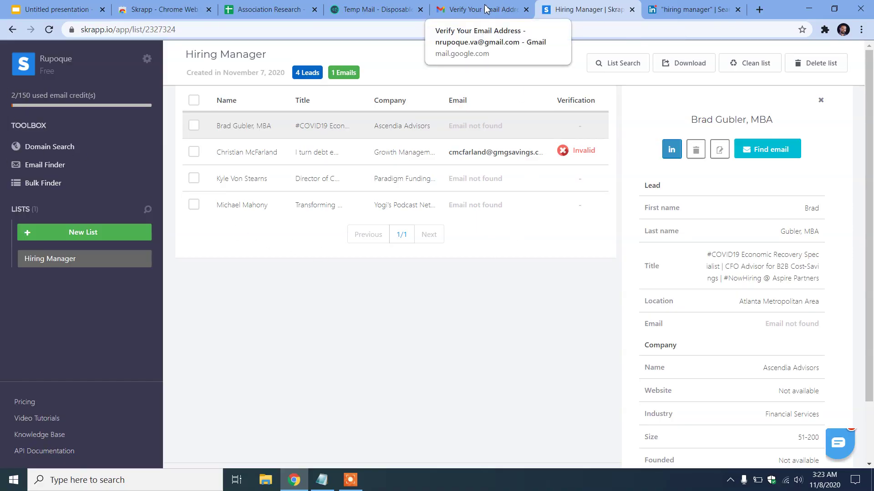
click(64, 146)
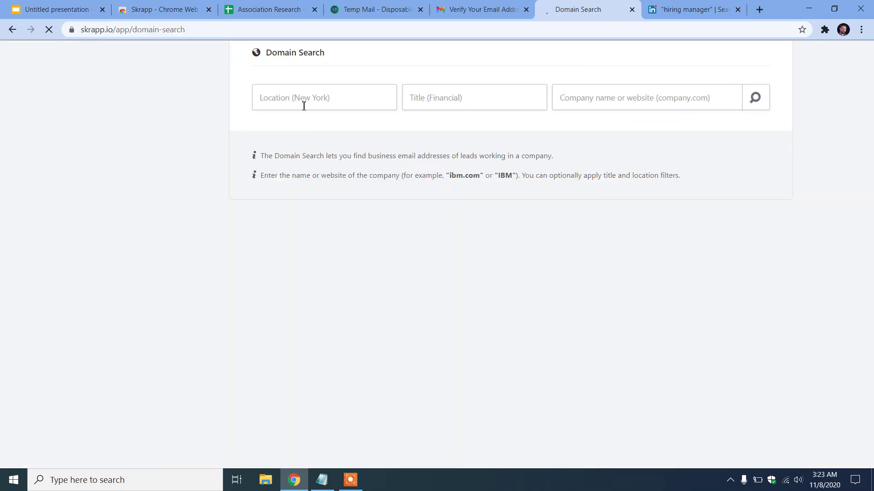
Click into the Domain Search location and company name fields
click(305, 105)
scroll(647, 111, up, 1)
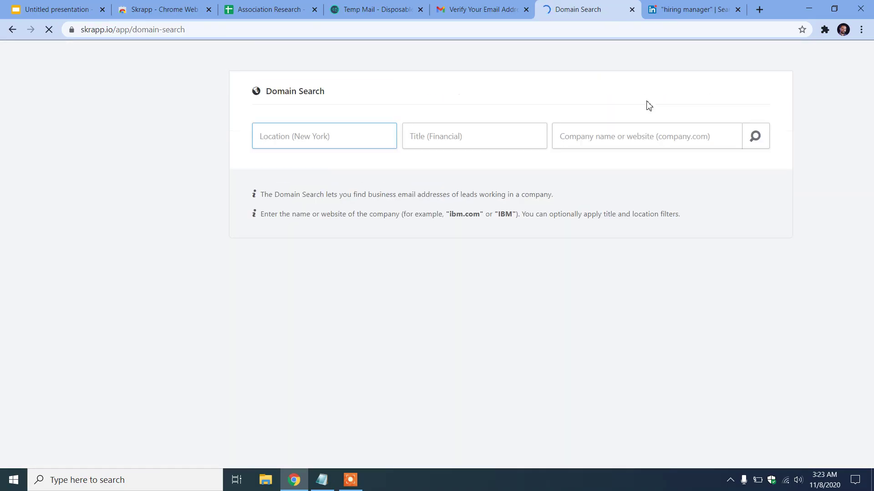
click(615, 139)
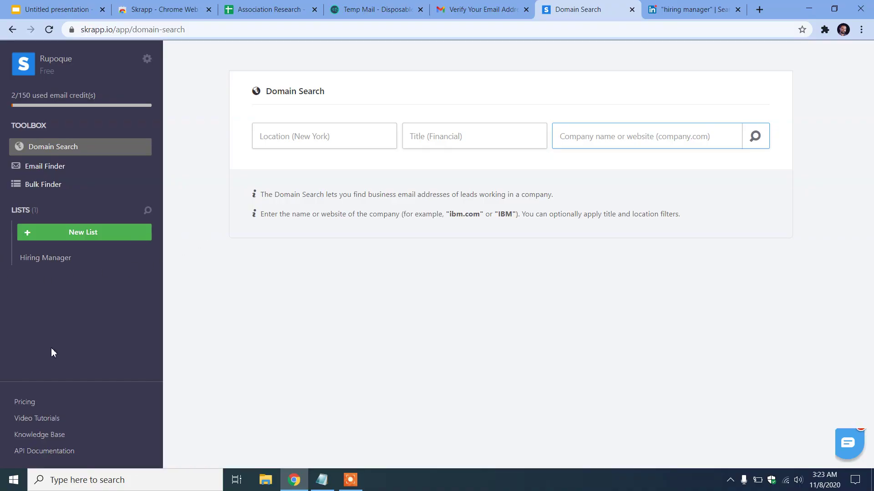
Open Skrapp's pricing page and scroll through the Free to Global plan cards
click(20, 402)
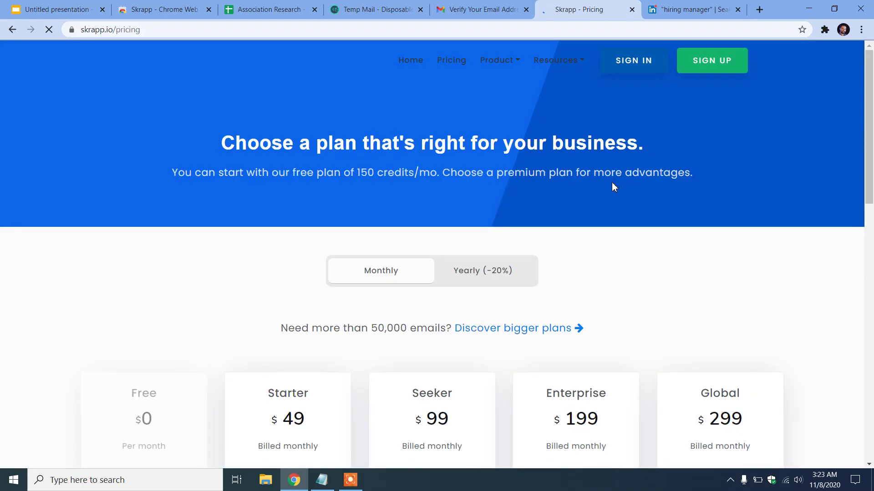
scroll(605, 193, down, 5)
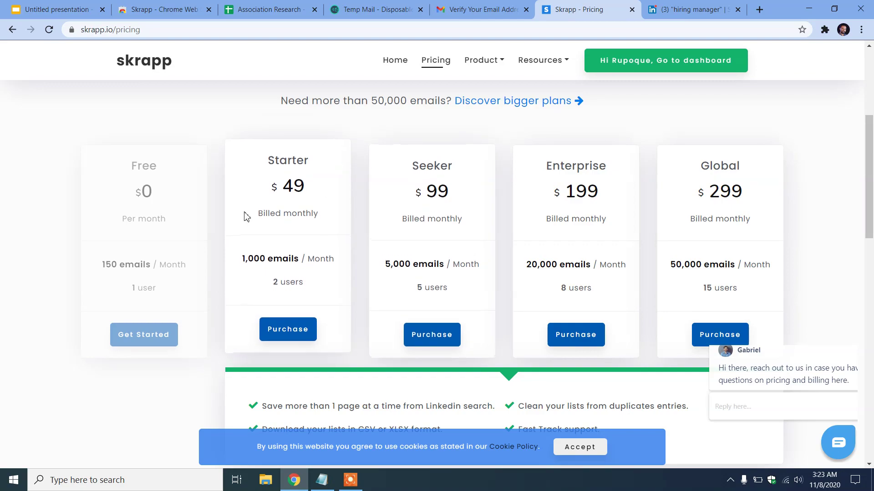
scroll(344, 258, up, 5)
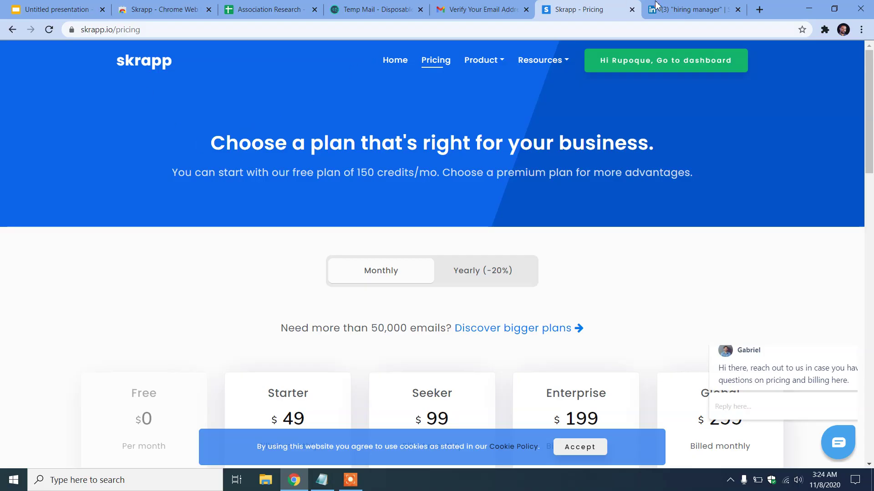
In All Filters, untick Consulting, Marketing and Software Development under Services and apply
click(717, 7)
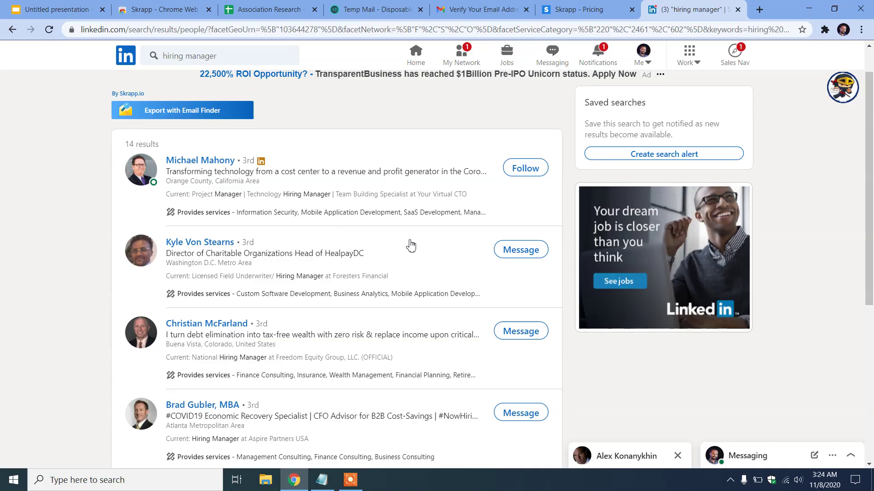
scroll(305, 331, down, 6)
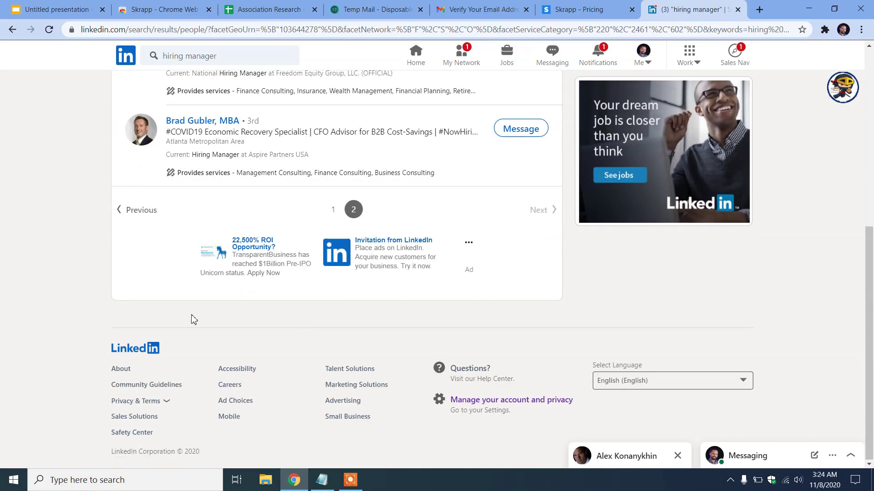
scroll(194, 320, up, 8)
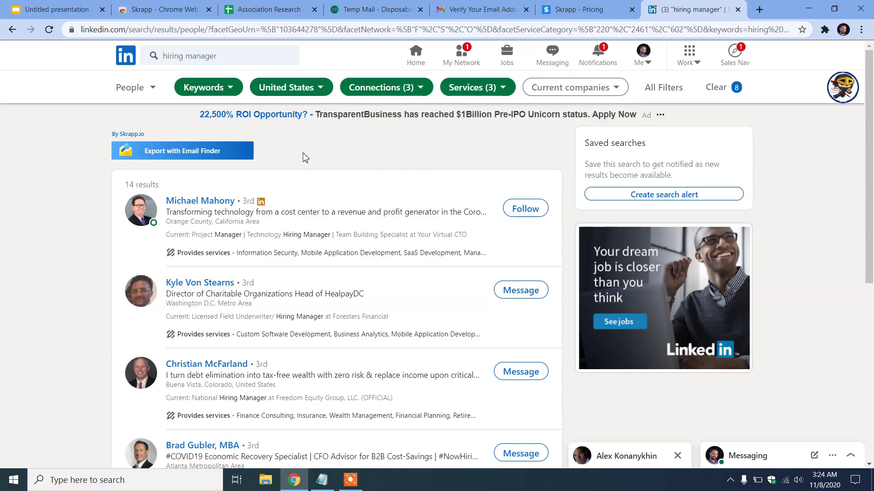
click(674, 88)
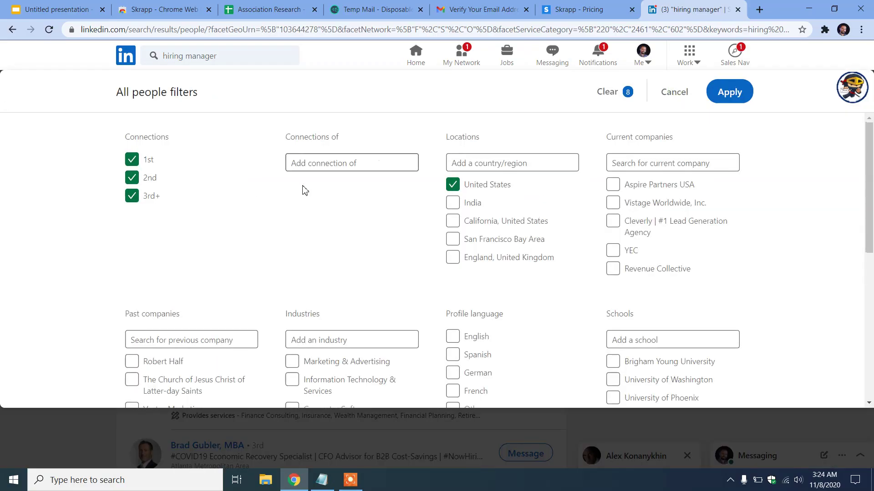
scroll(511, 287, down, 10)
click(291, 209)
click(291, 227)
click(292, 246)
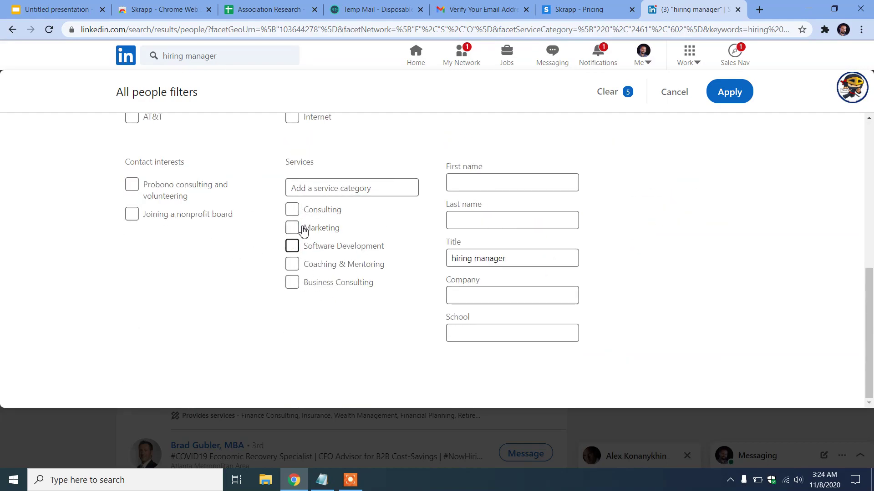
scroll(397, 257, up, 10)
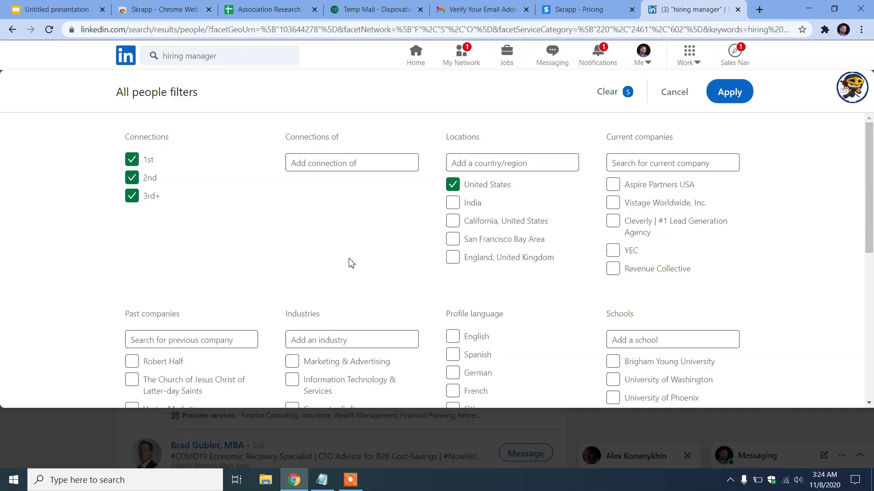
scroll(308, 259, down, 10)
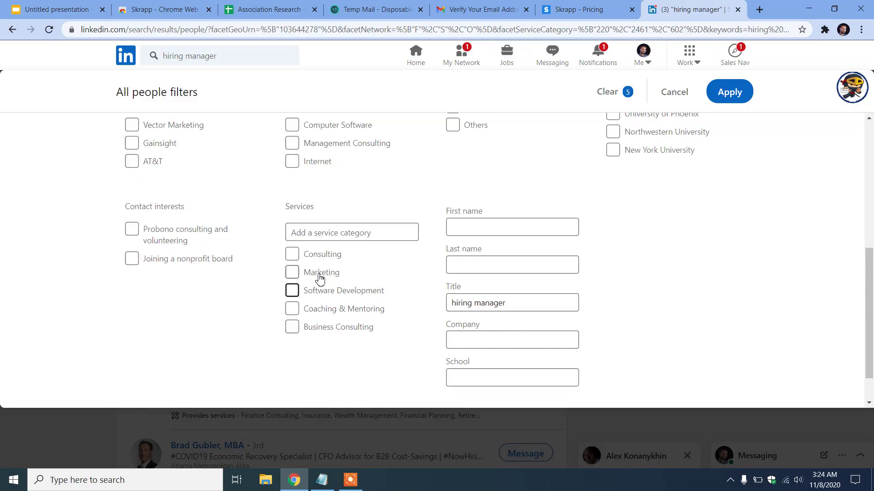
scroll(424, 252, up, 10)
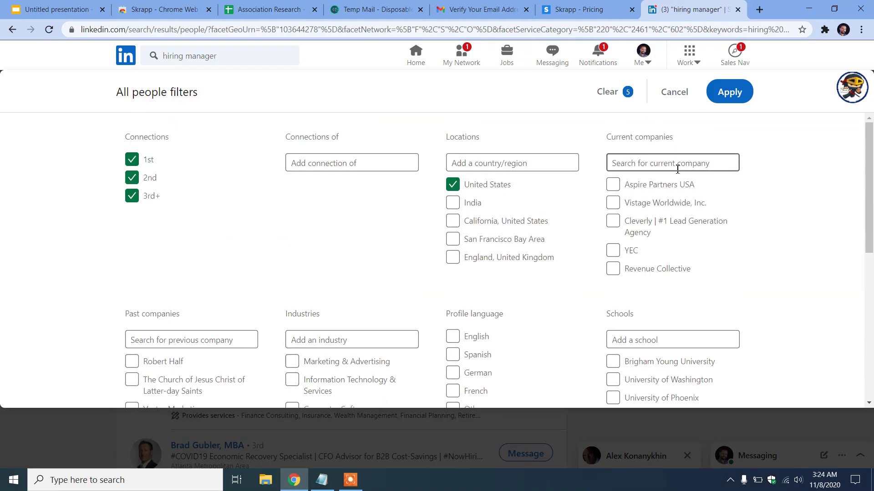
click(731, 97)
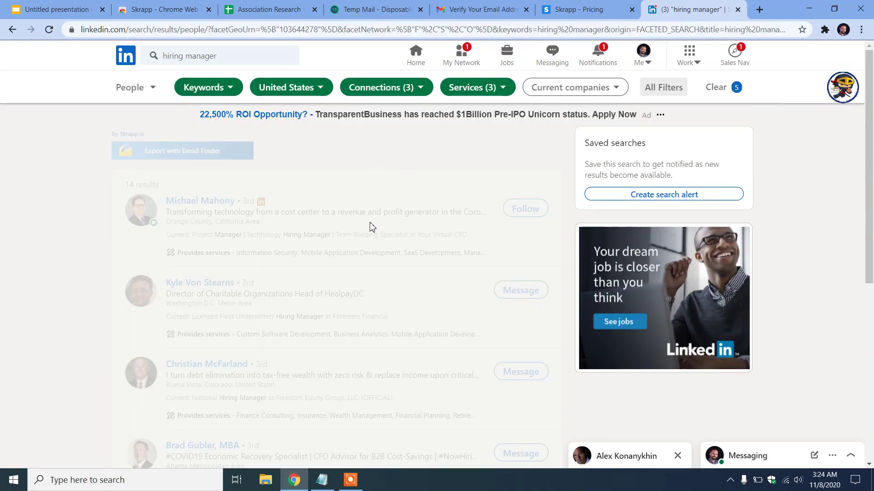
Scroll through the roughly 5,500 hiring manager results
scroll(360, 246, down, 15)
scroll(353, 263, down, 5)
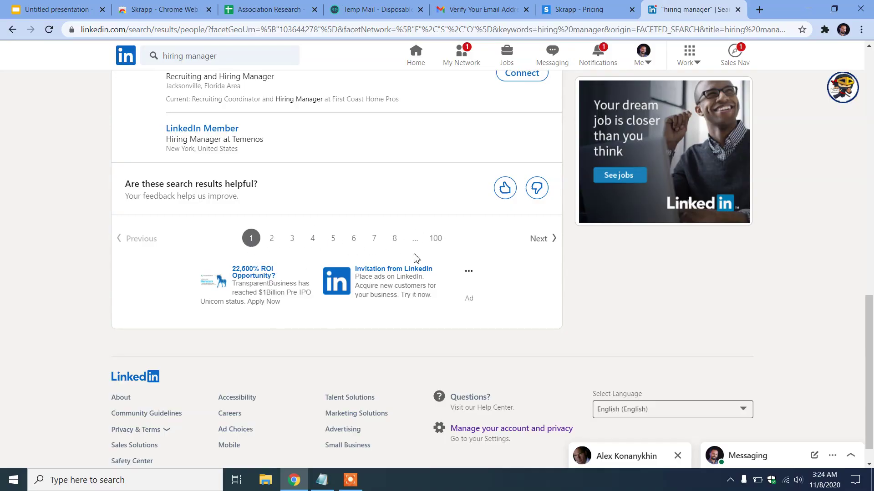
scroll(327, 284, up, 5)
scroll(292, 296, down, 5)
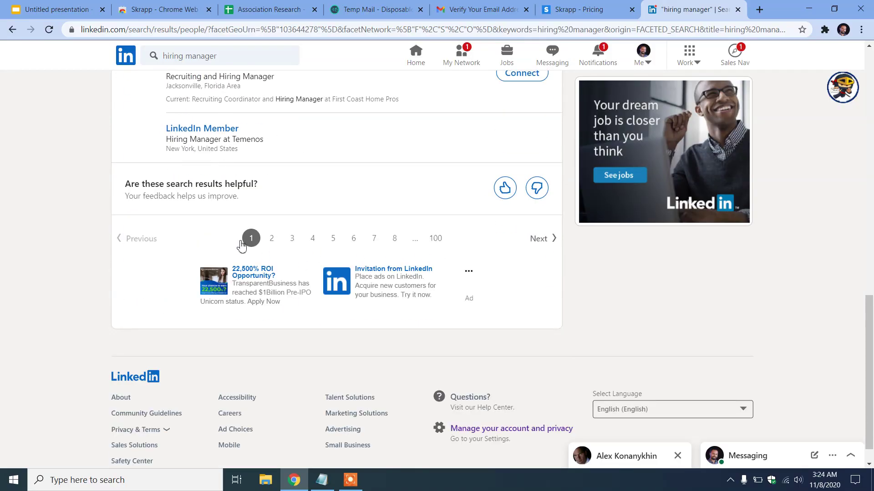
scroll(274, 252, up, 7)
scroll(240, 296, up, 7)
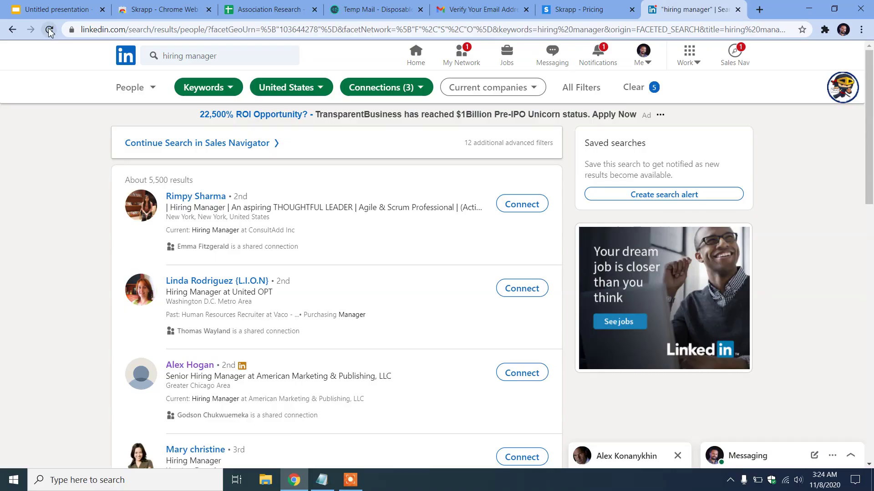
click(826, 31)
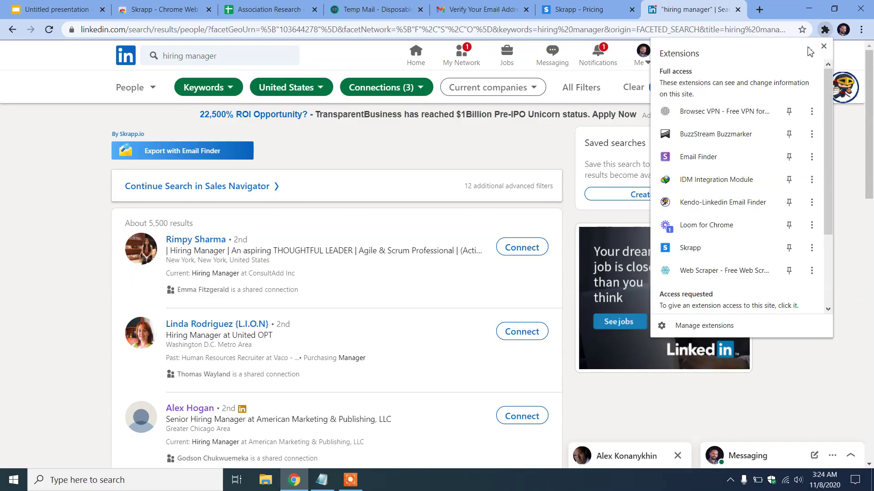
click(26, 216)
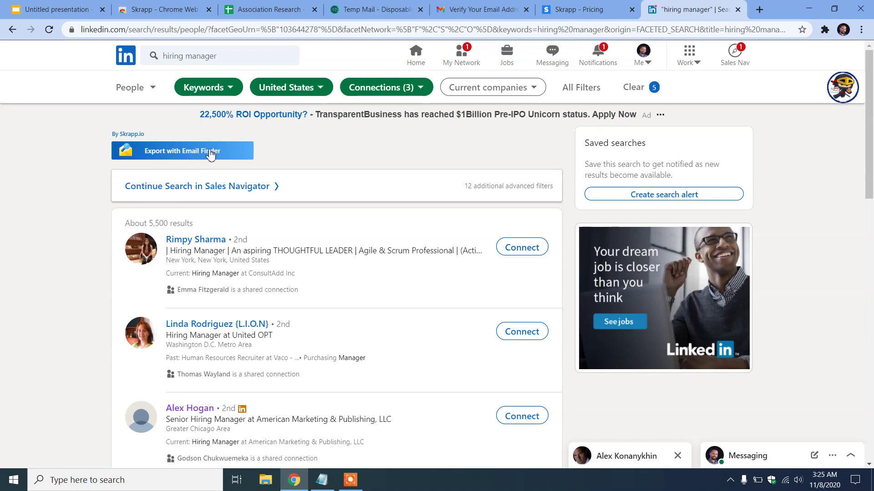
click(209, 153)
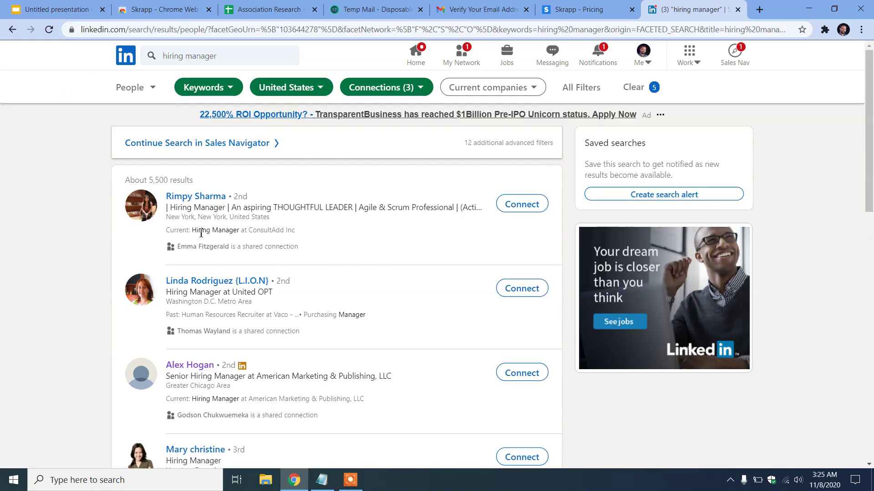
scroll(328, 259, down, 10)
scroll(332, 255, up, 10)
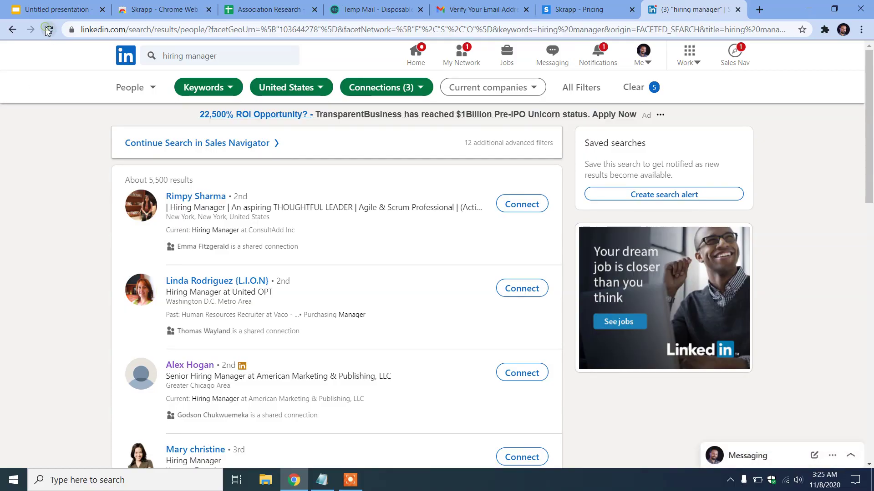
click(825, 29)
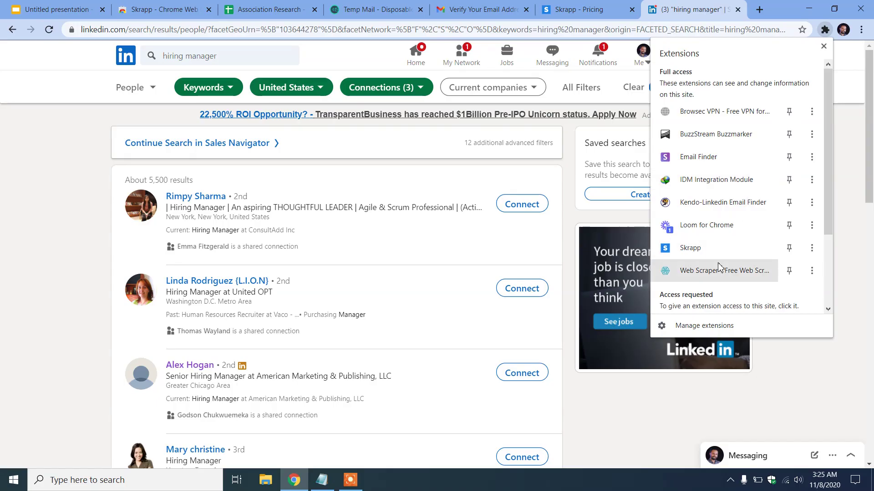
click(710, 248)
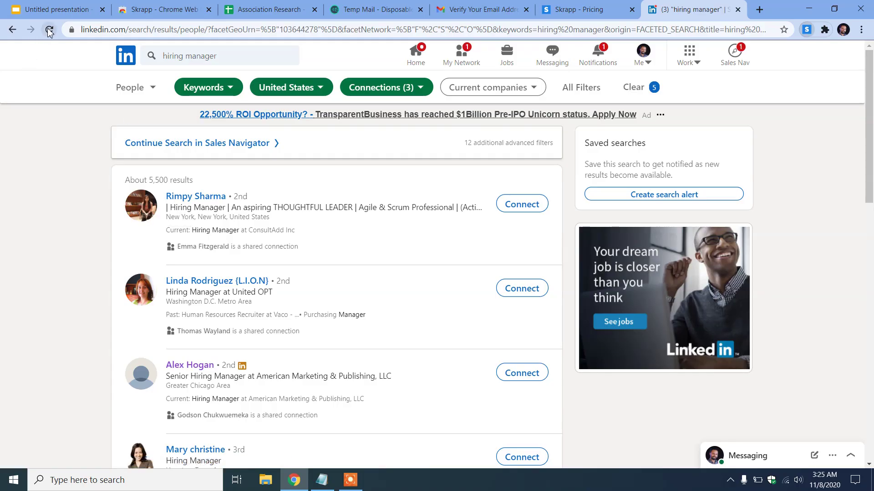
click(581, 87)
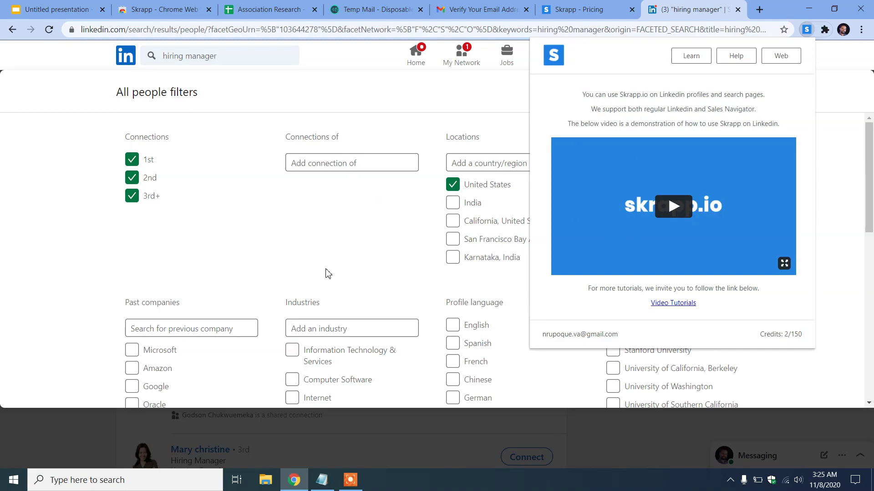
click(283, 258)
click(728, 91)
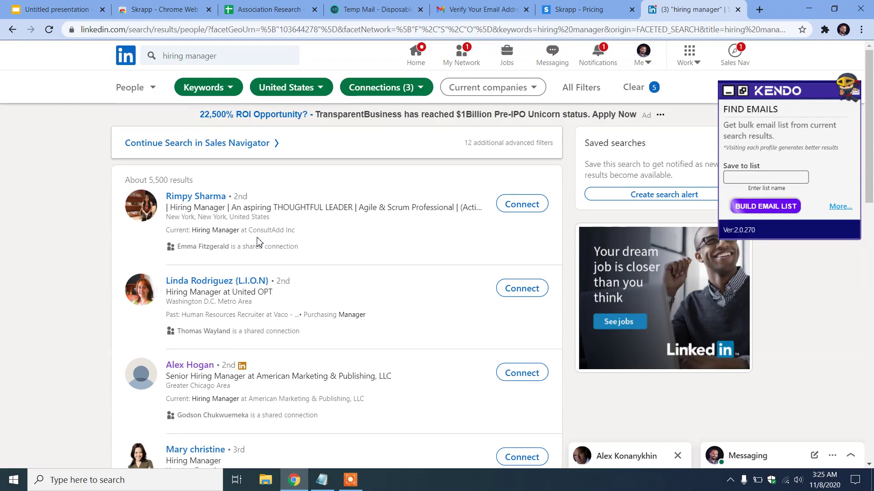
click(728, 91)
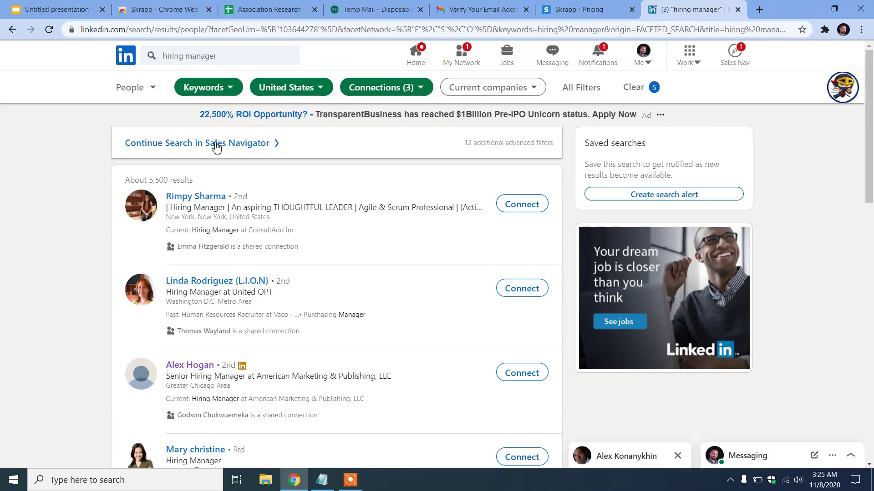
Activate the Skrapp extension from the Extensions menu and dismiss its popup
click(825, 29)
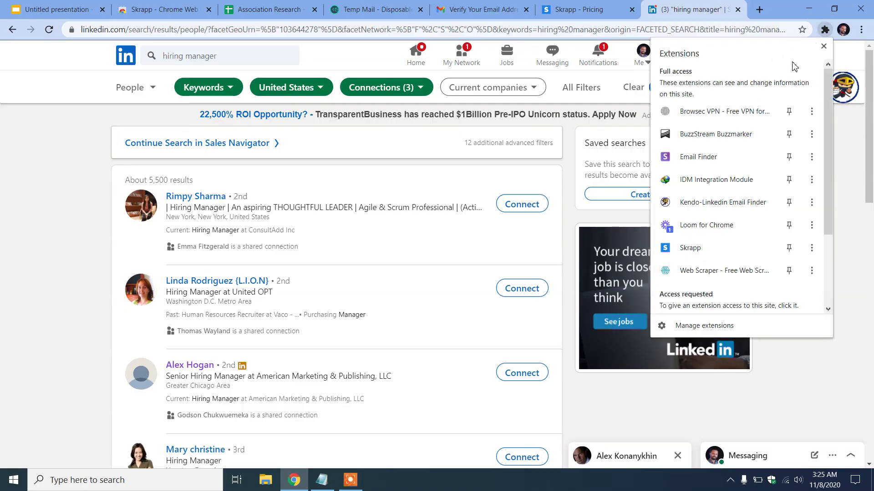
click(708, 253)
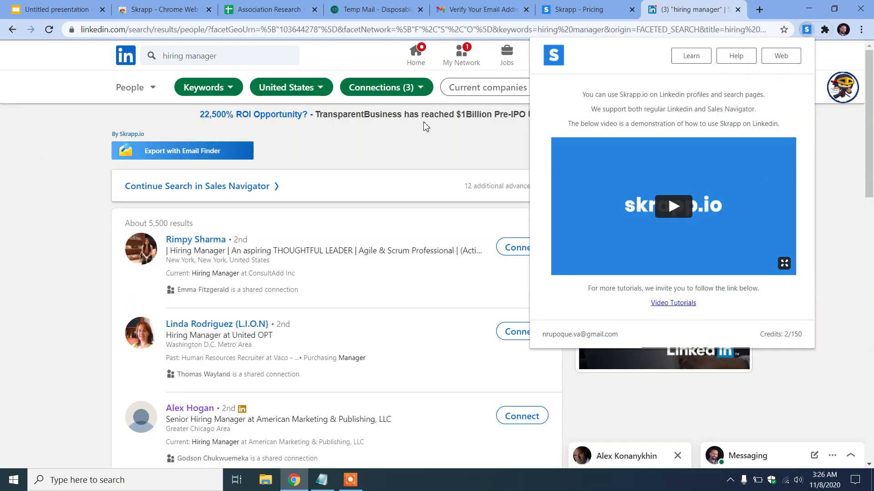
click(68, 180)
Set Export with Email Finder to the Hiring Manager list and try raising pages to 20
click(205, 155)
click(390, 207)
click(357, 230)
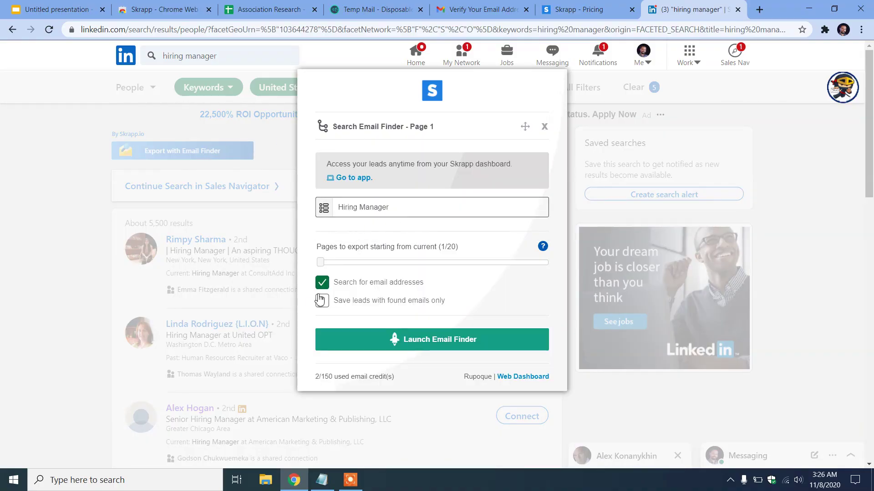
drag(320, 262, 554, 269)
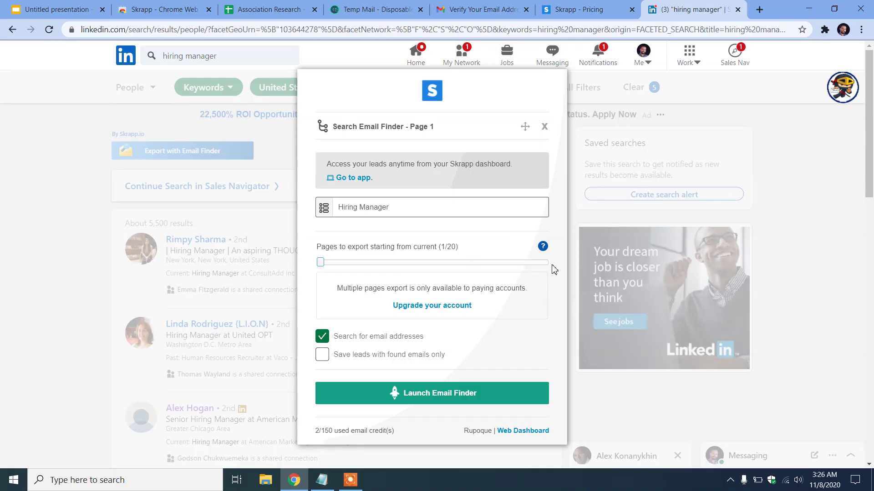
drag(321, 263, 552, 278)
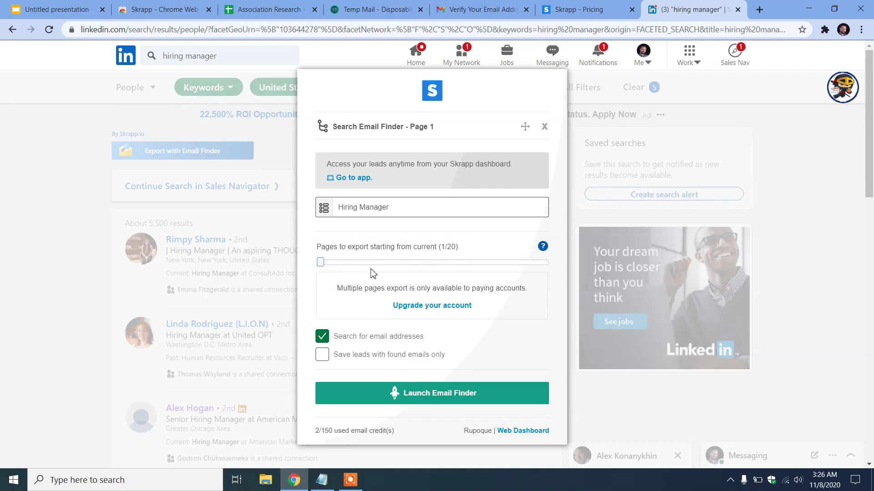
Launch Skrapp's Email Finder on the results, saving 6 leads with 2 emails found, then dismiss its panel
drag(321, 265, 486, 278)
click(474, 393)
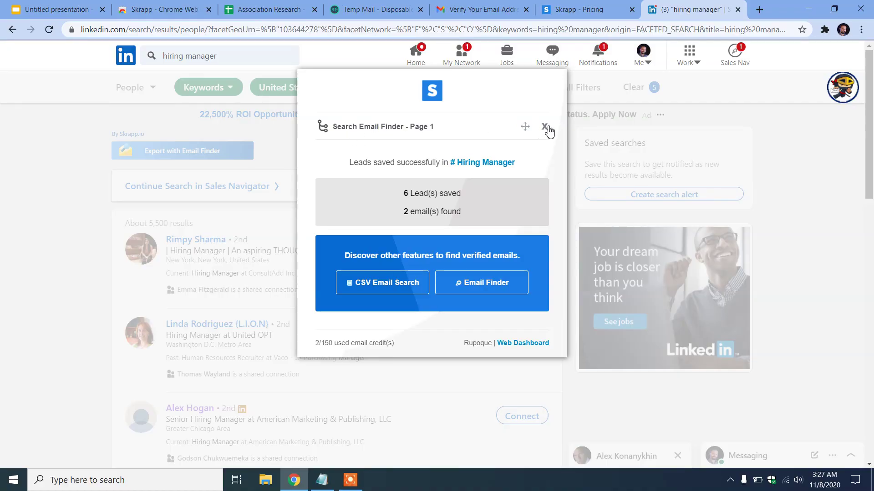
drag(524, 127, 525, 156)
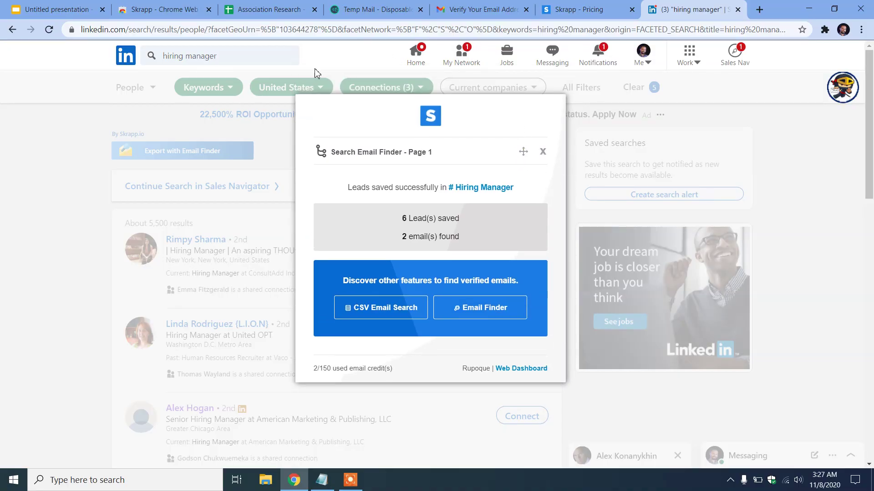
click(543, 154)
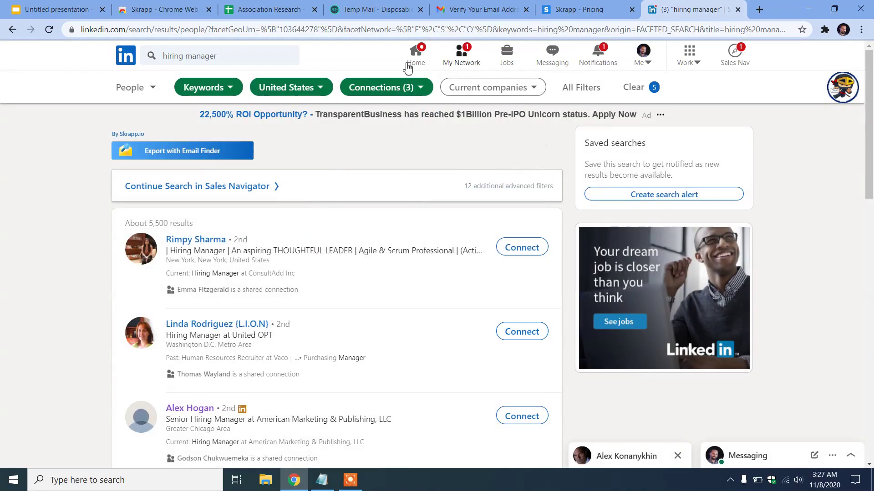
Close the Skrapp pricing page tab
scroll(337, 218, down, 6)
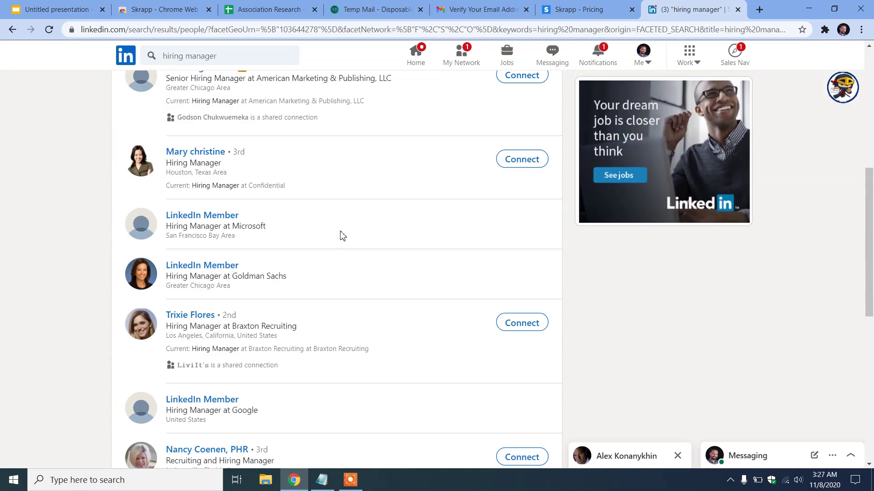
scroll(335, 228, up, 6)
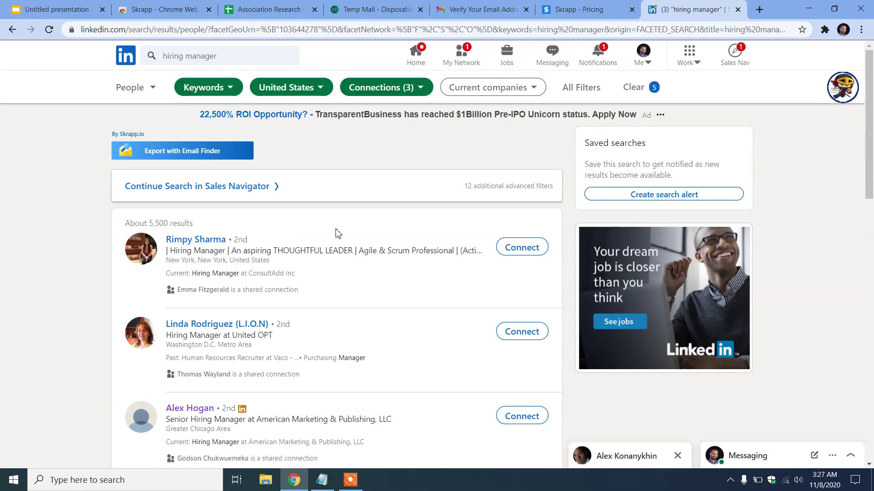
click(634, 7)
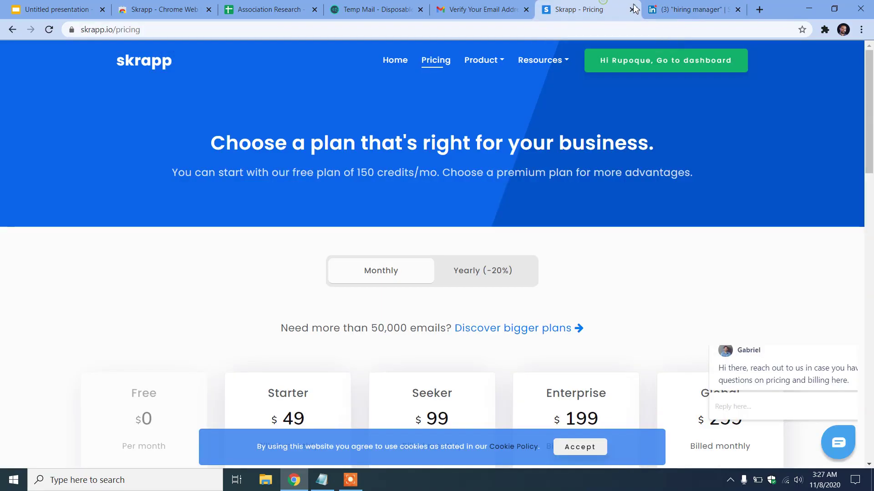
click(634, 9)
Select the word Neverbounce in the presentation's tool list
click(25, 12)
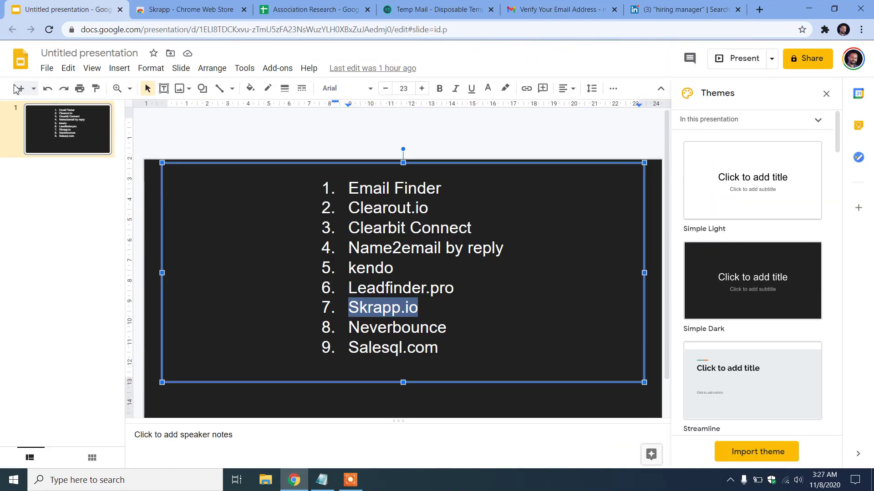
click(401, 327)
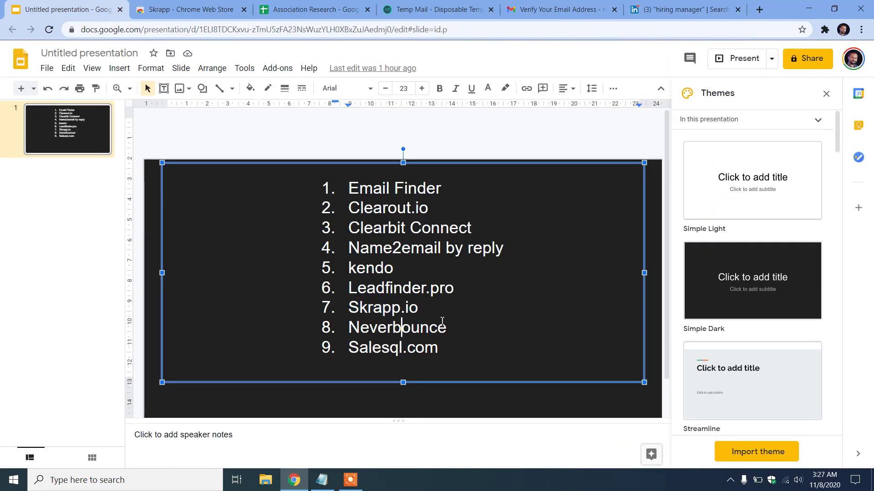
drag(450, 329, 350, 327)
key(ctrl+c)
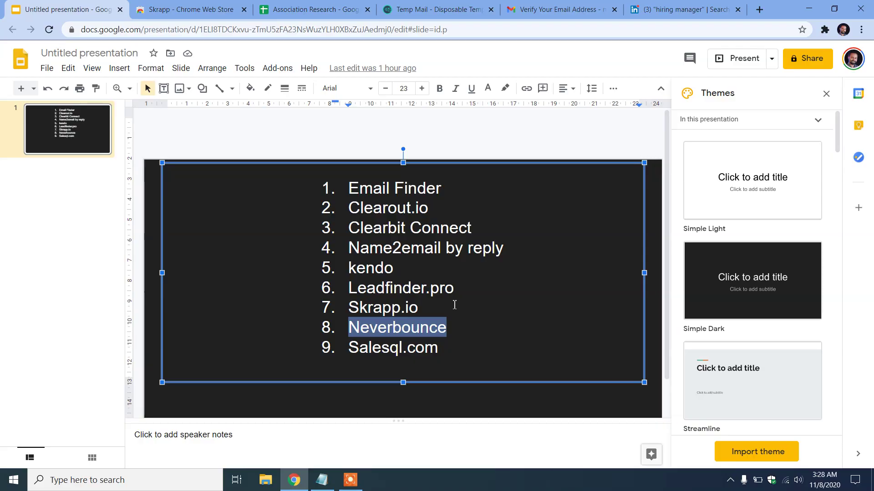
Search Google for Neverbounce in another tab, then go back to the presentation
click(217, 7)
click(239, 34)
key(ctrl+v)
key(Return)
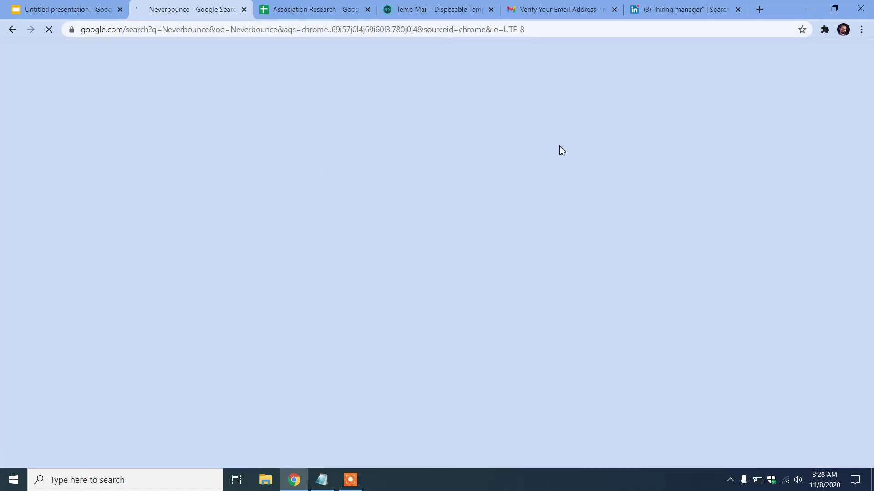
click(80, 8)
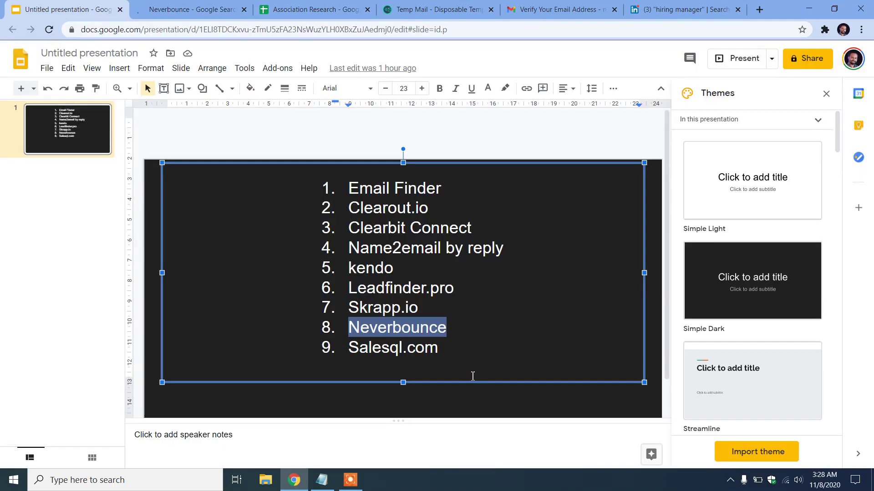
Open the 'NeverBounce: Bulk Email Verification & List Cleaning Service' result to reach neverbounce.com
click(182, 6)
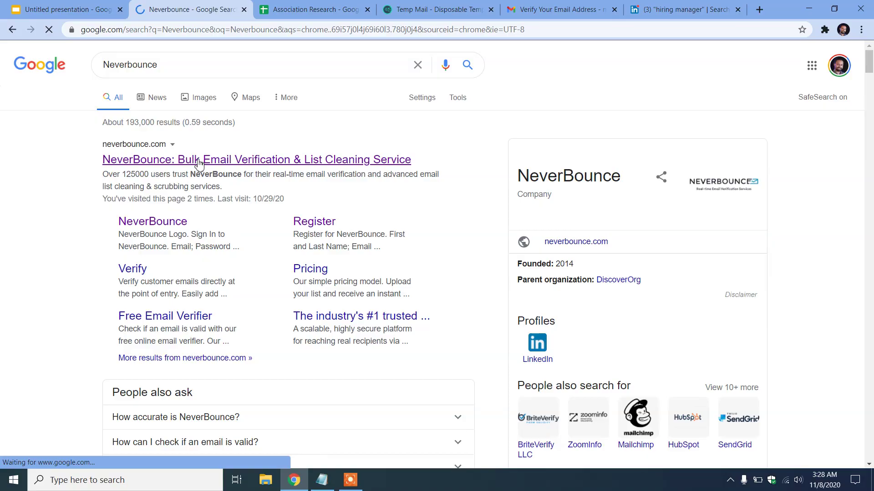
click(199, 160)
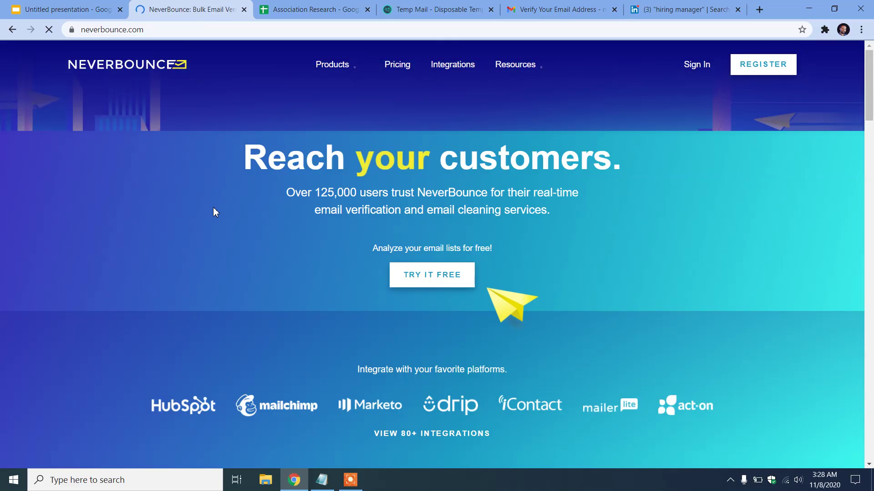
click(697, 68)
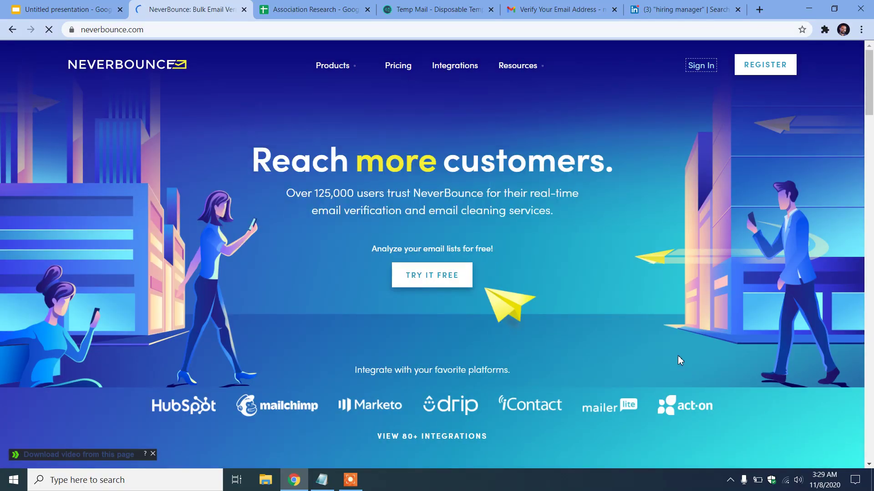
Go to app.neverbounce.com and check the account menu on the Clean dashboard with 997 credits
click(205, 28)
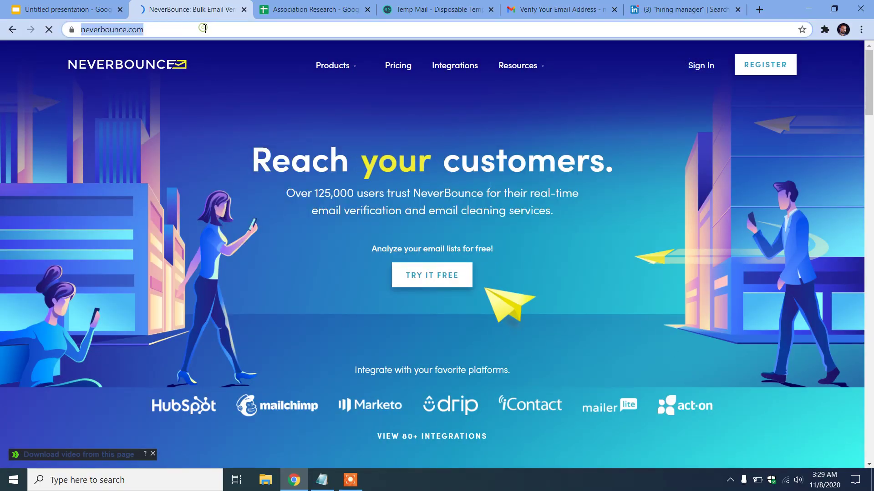
text(n)
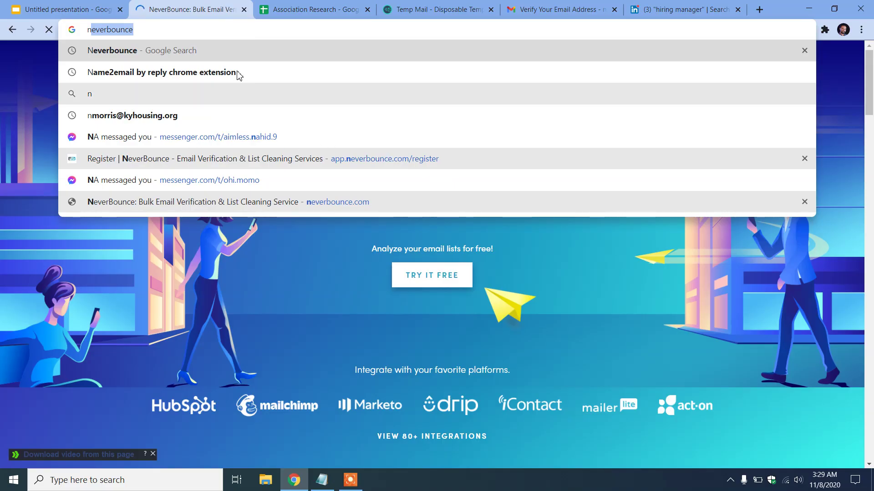
key(BackSpace)
key(BackSpace)
text(ve)
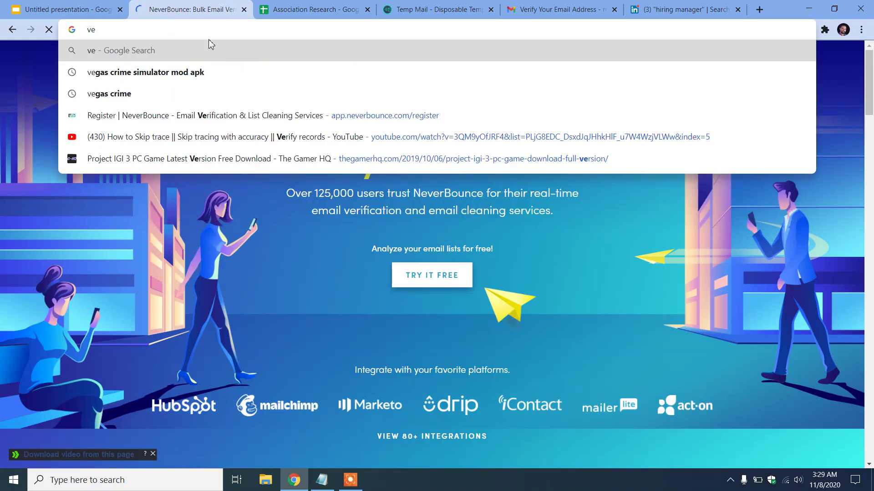
click(262, 117)
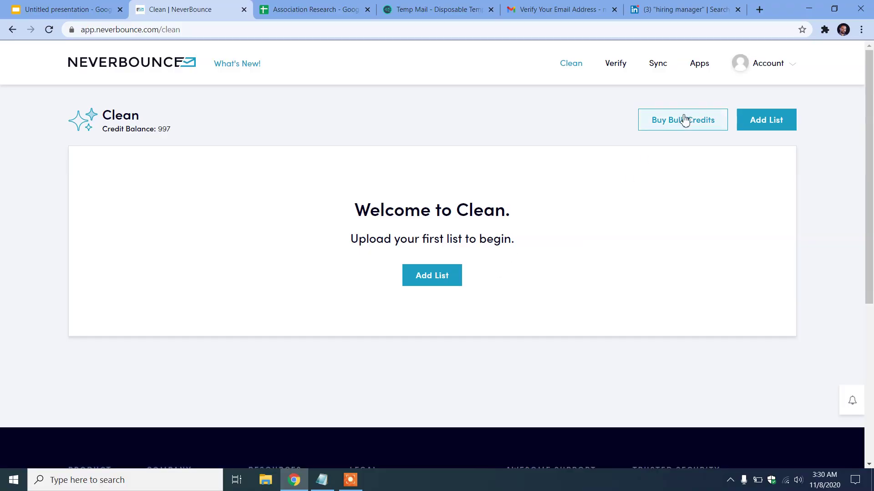
click(788, 72)
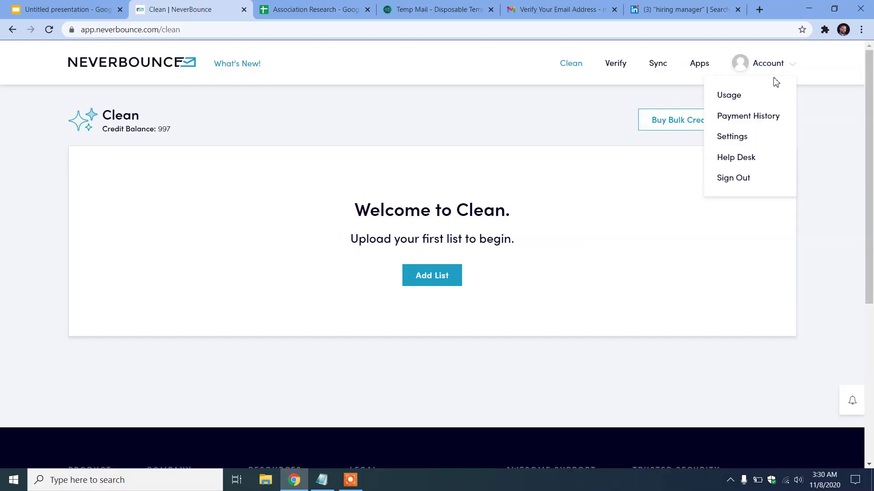
click(117, 93)
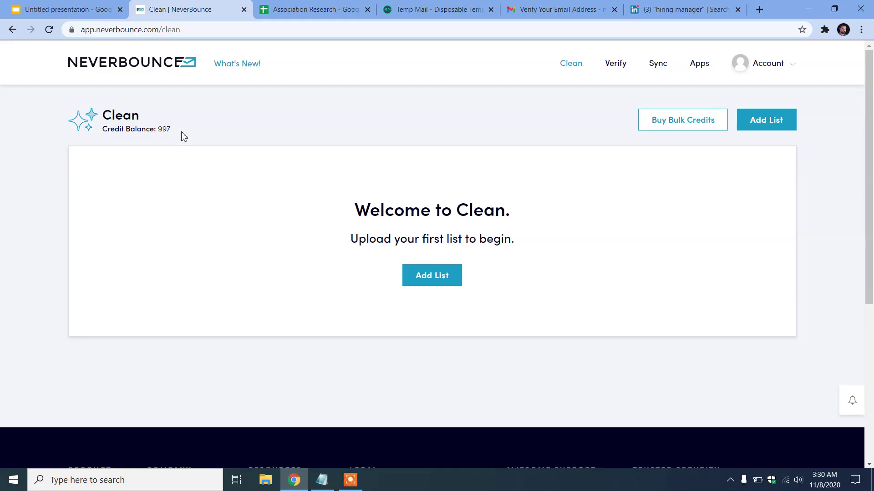
Open NeverBounce's Verify page and place the cursor in the empty Enter Email(s) box
click(617, 64)
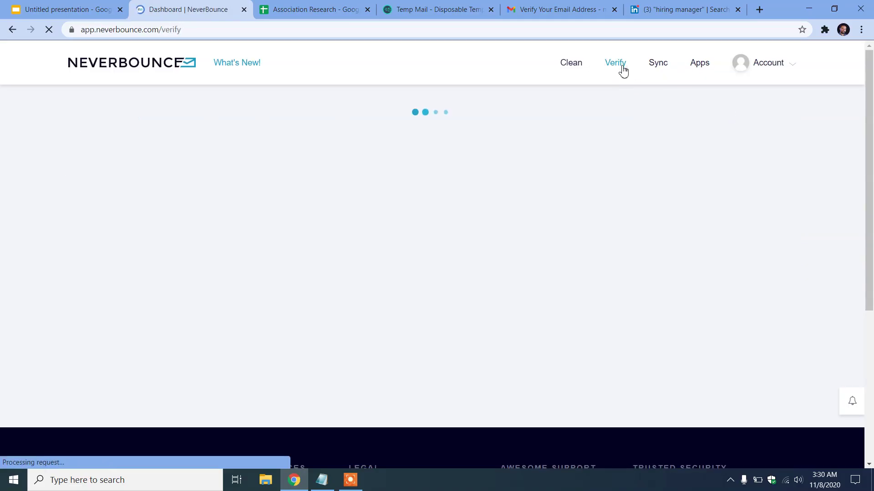
click(93, 249)
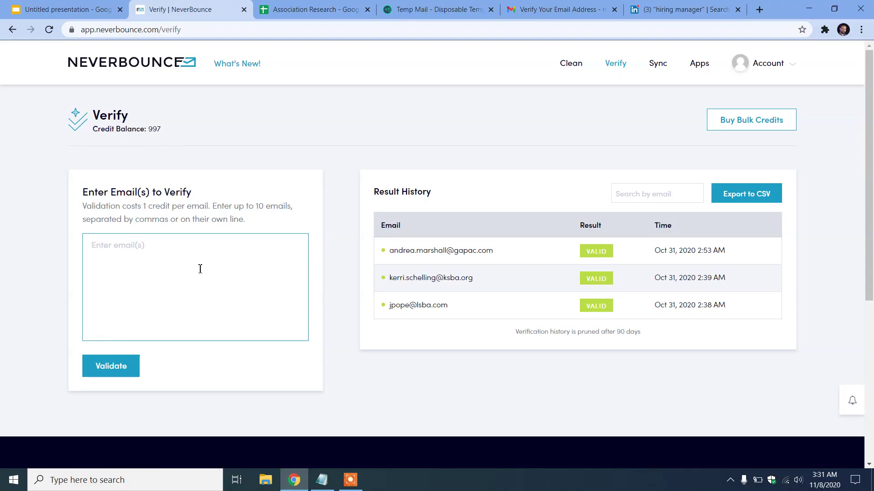
Select and copy the ten addresses in D2:D11 of the Association Research Email column
click(321, 8)
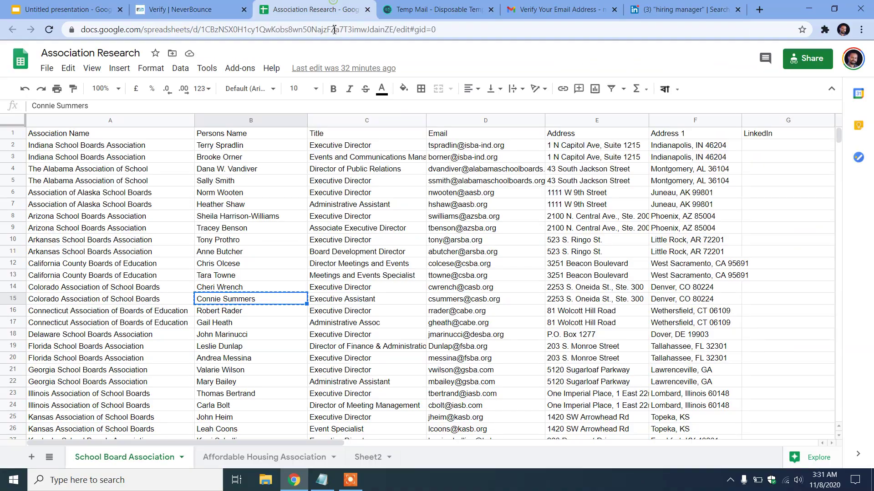
drag(477, 147, 490, 236)
mouse_move(490, 236)
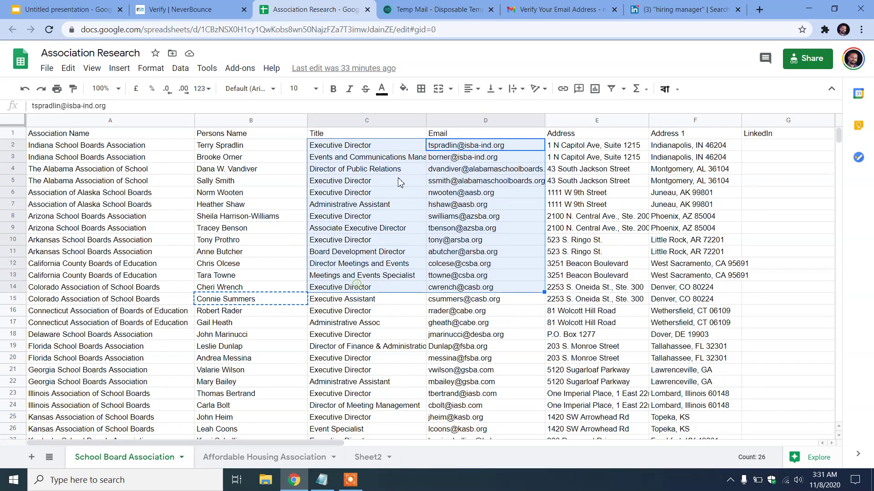
click(460, 181)
drag(476, 146, 480, 259)
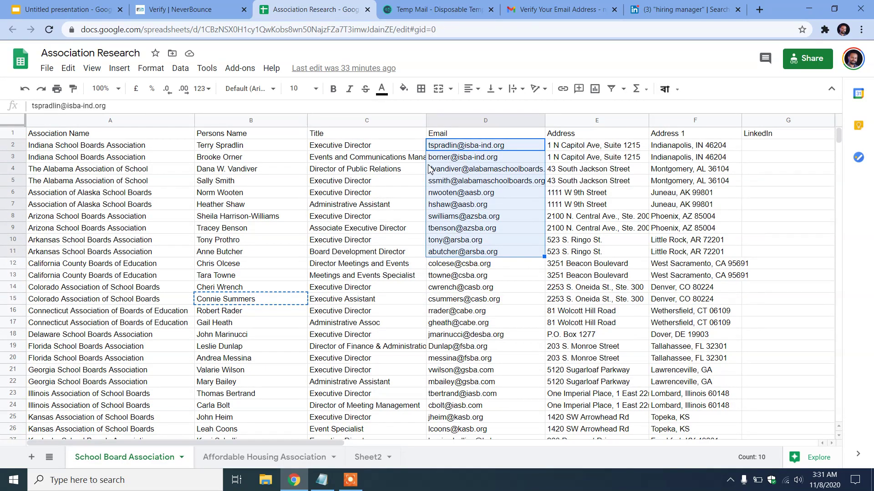
key(ctrl+c)
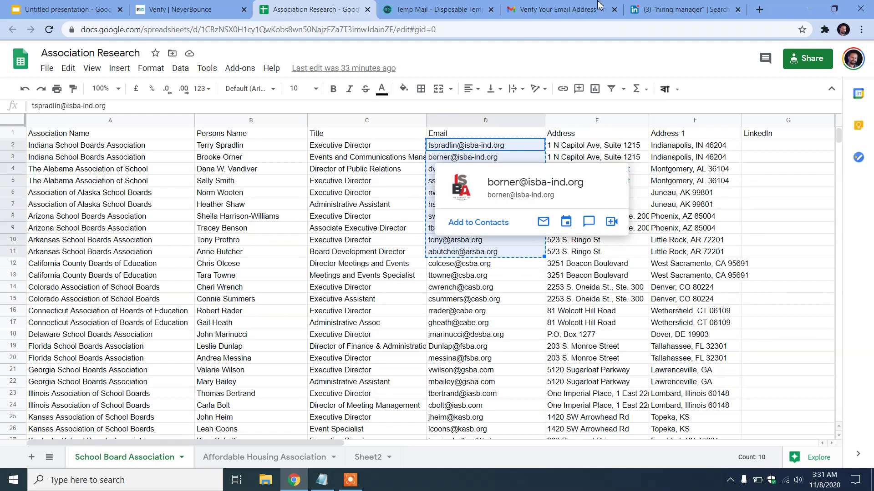
Paste the ten copied emails into NeverBounce's Verify box and validate them
click(196, 9)
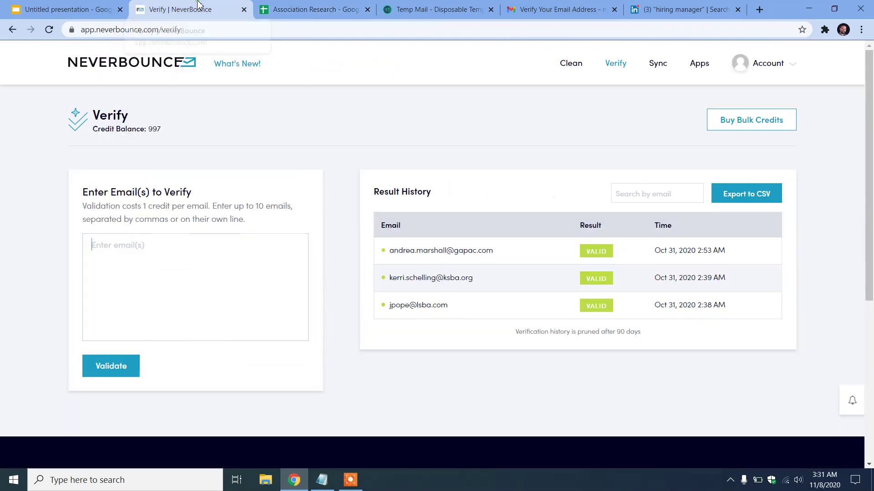
key(ctrl+v)
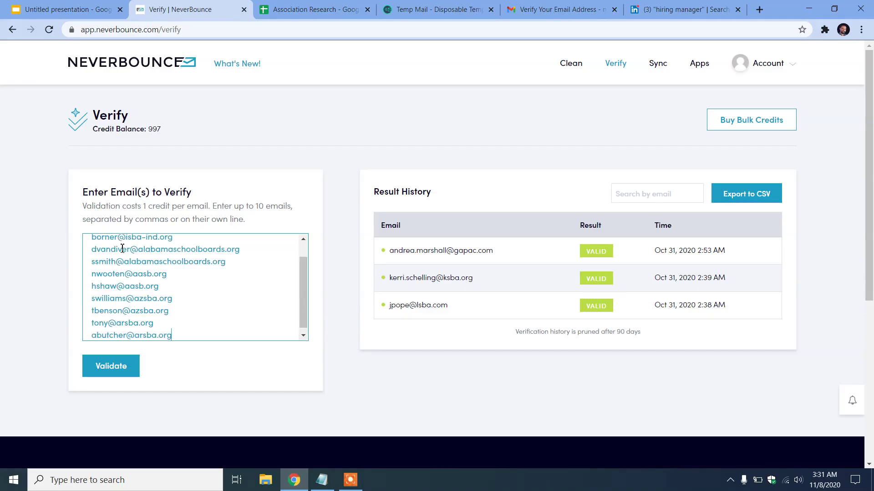
scroll(173, 295, up, 1)
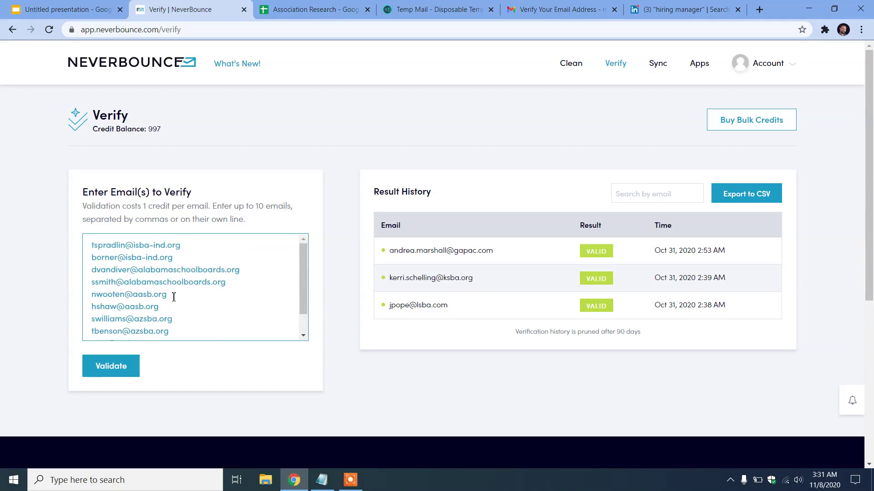
scroll(153, 314, down, 1)
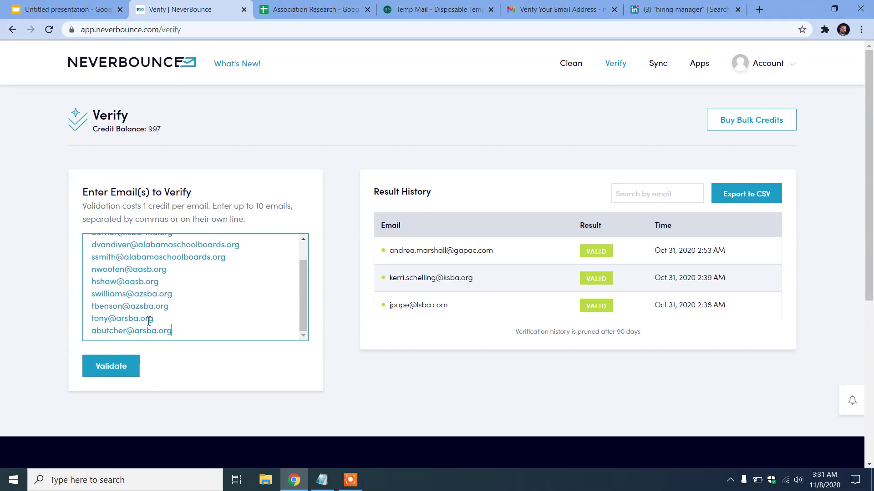
click(114, 373)
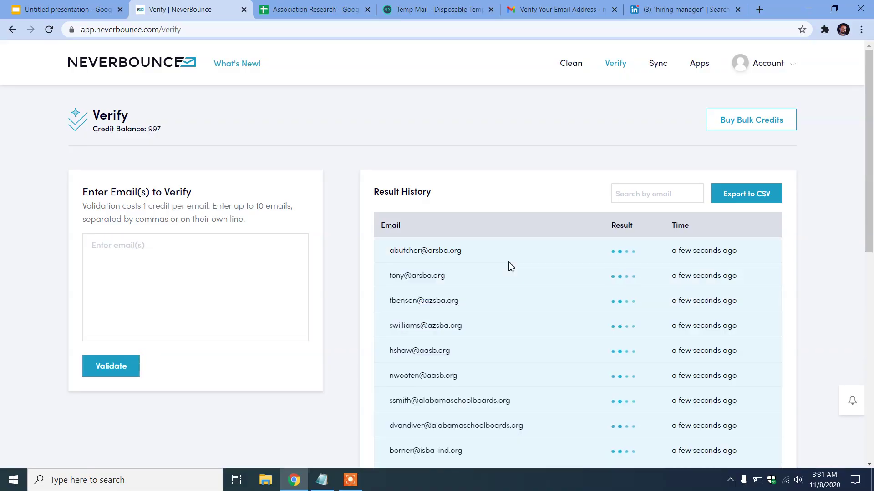
Review Result History, highlighting one Unknown result and one Accept All address
scroll(640, 259, down, 3)
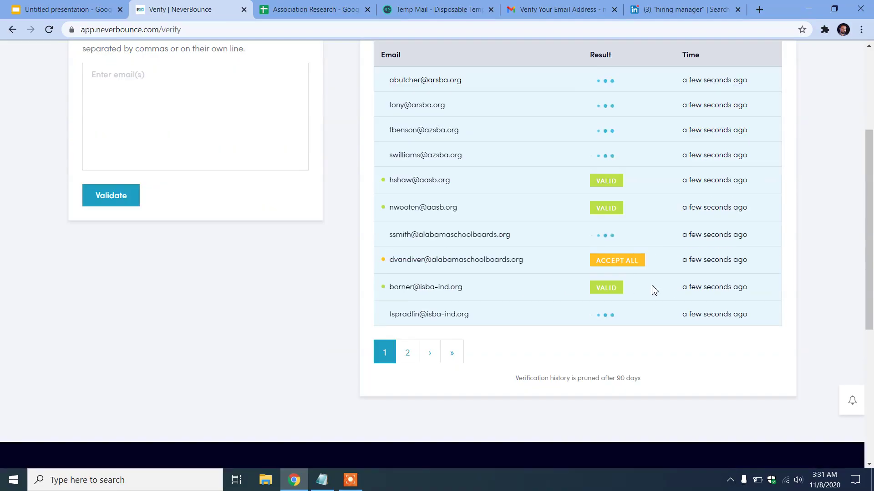
scroll(655, 230, up, 2)
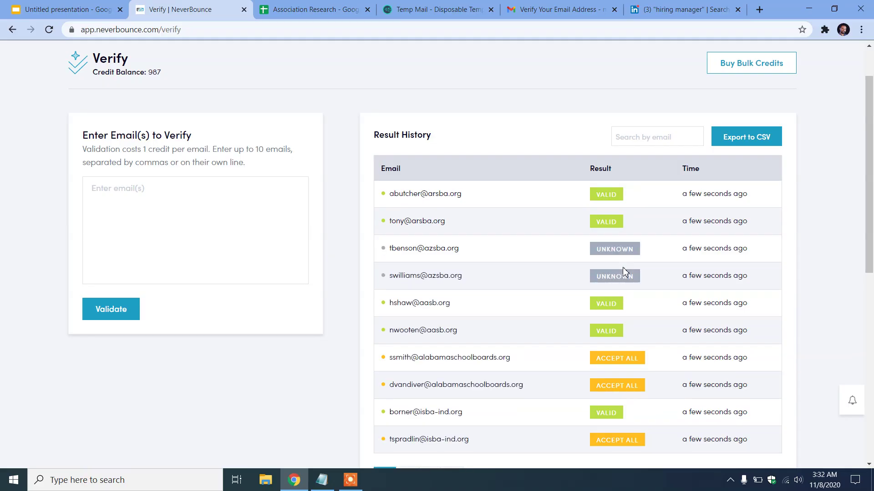
scroll(591, 242, down, 4)
scroll(590, 242, up, 3)
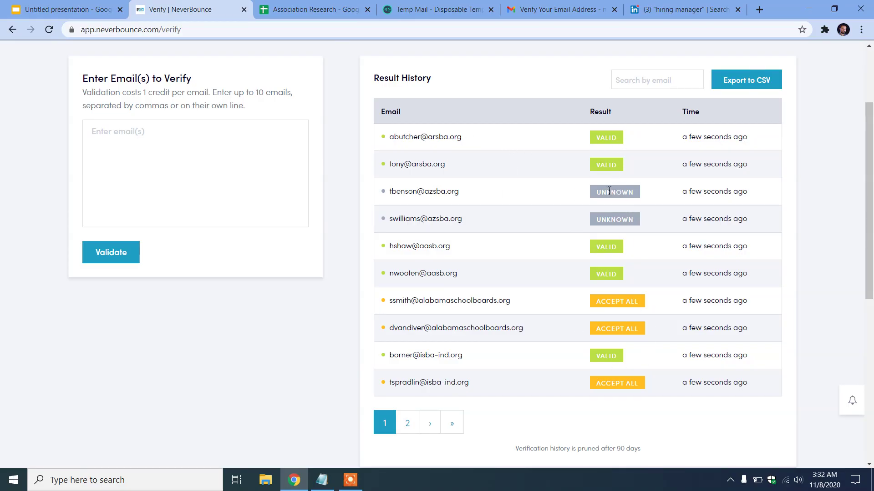
drag(594, 192, 641, 201)
click(577, 187)
drag(601, 304, 647, 308)
drag(534, 310, 388, 295)
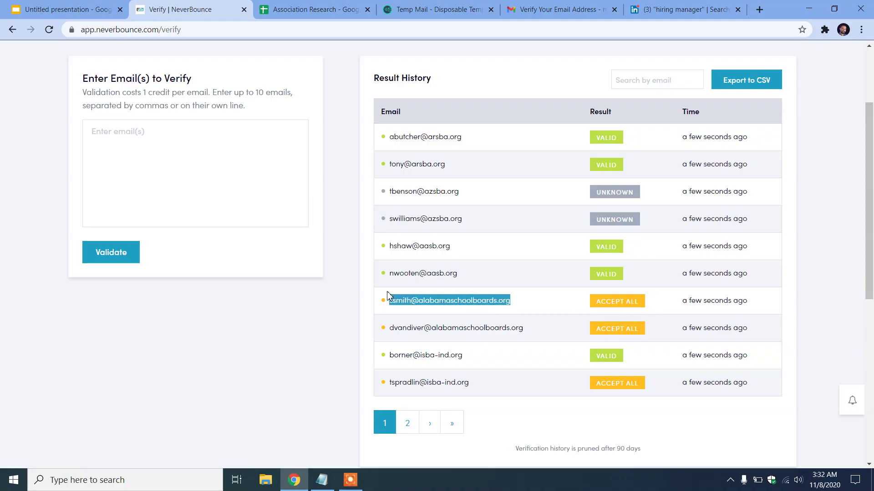
click(481, 296)
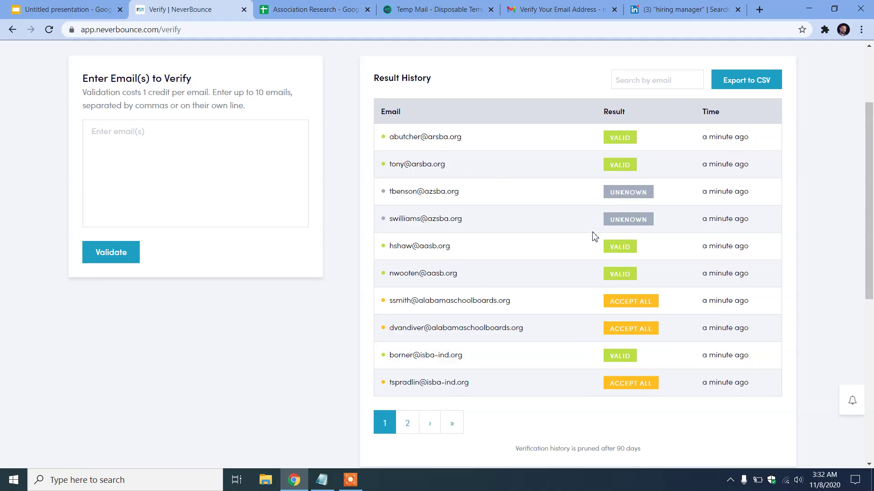
scroll(575, 260, up, 3)
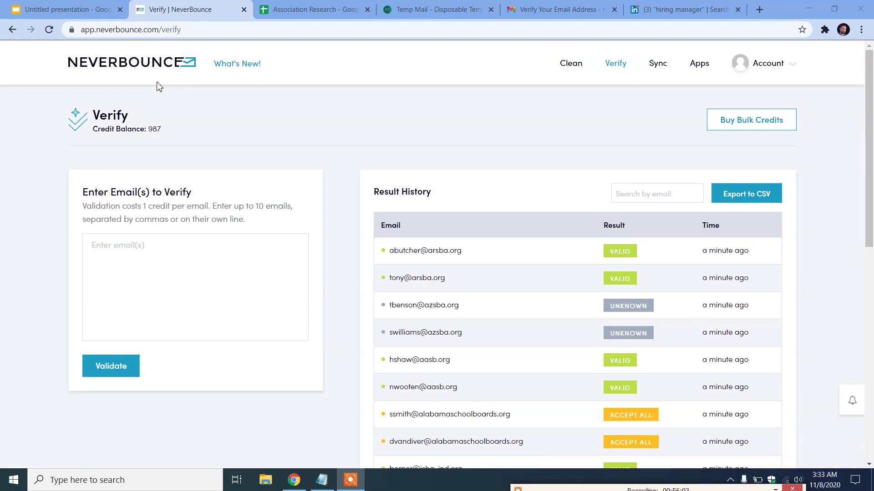
In the presentation's tool list, highlight Salesql.com (item 9) and Clearout.io (item 2)
key(ctrl+1)
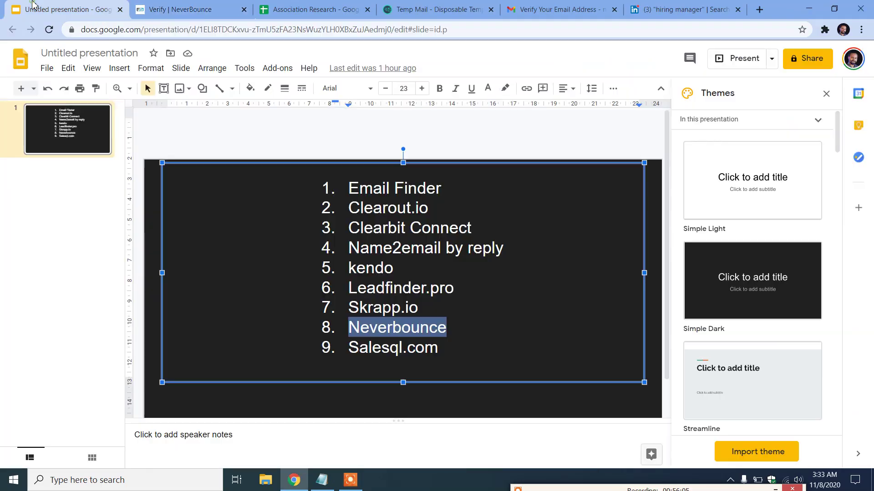
click(380, 348)
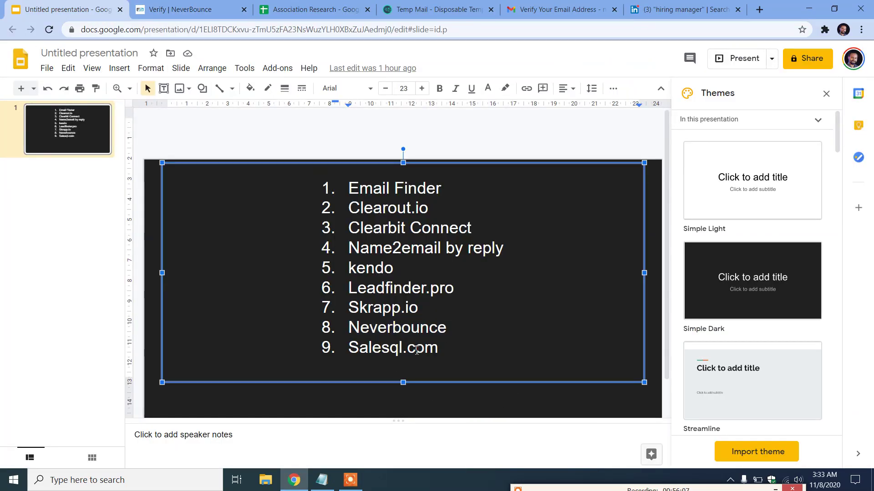
drag(446, 350, 357, 350)
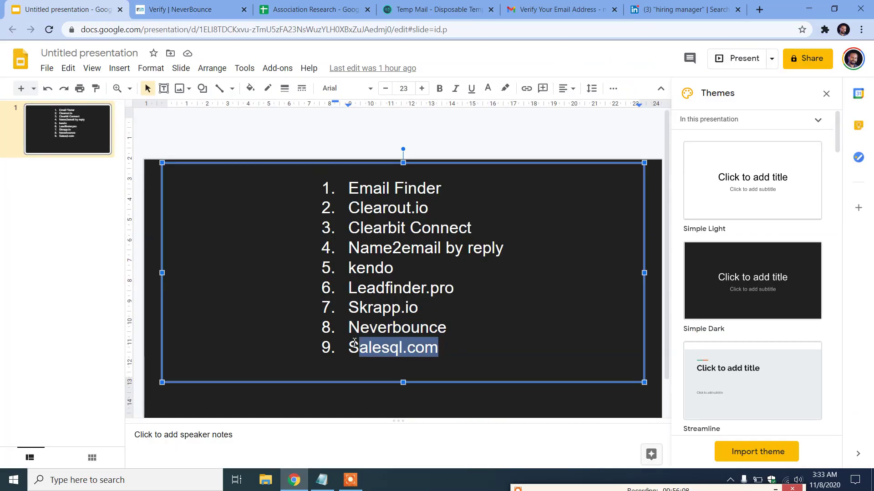
click(428, 208)
drag(427, 207, 348, 217)
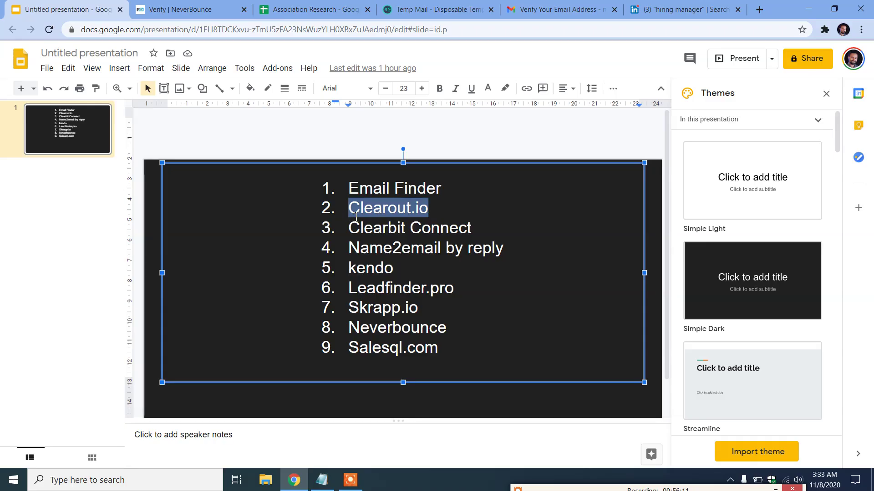